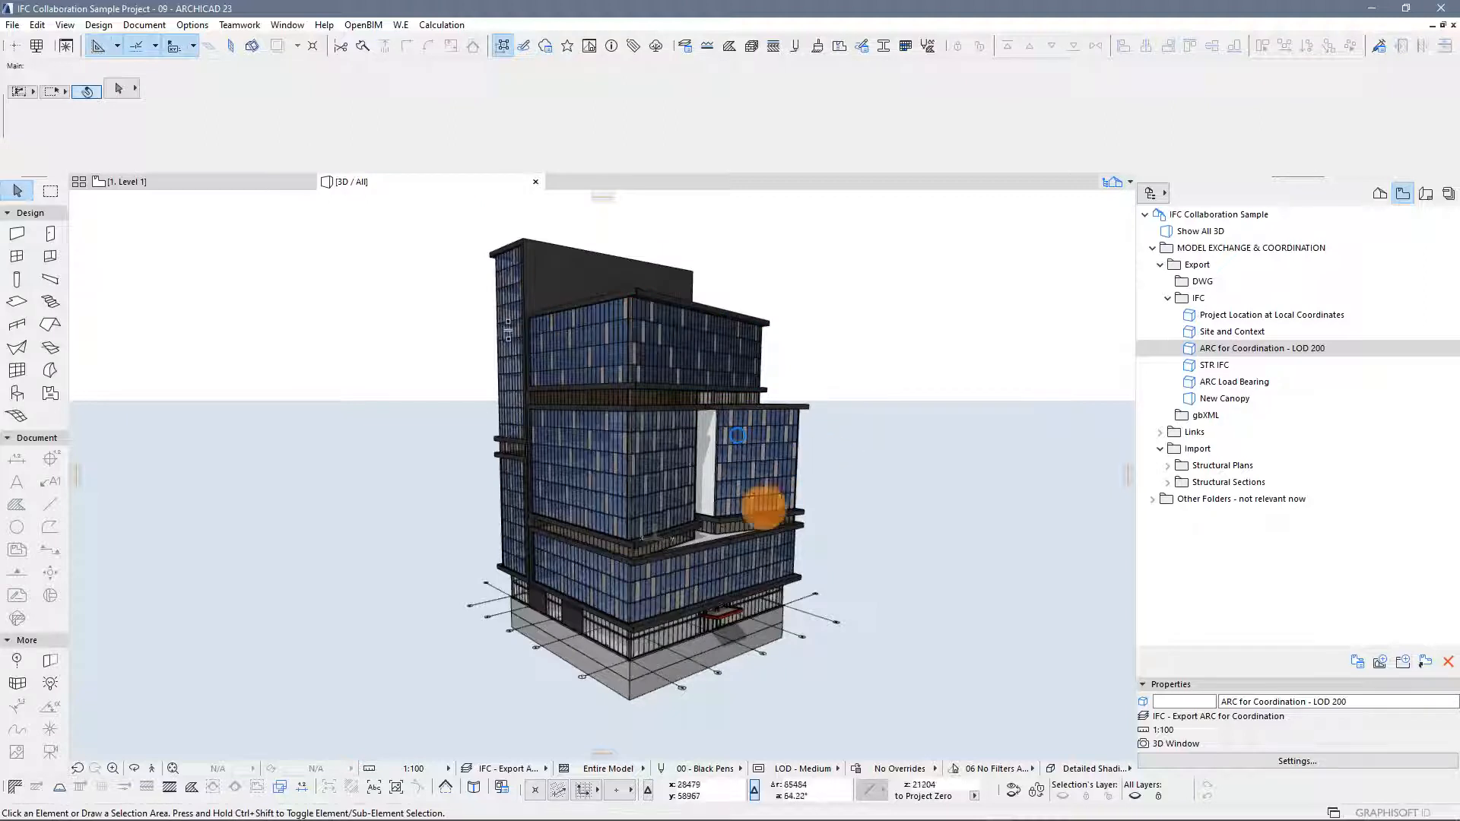
{"action": "left_click", "coordinate": [571, 615]}
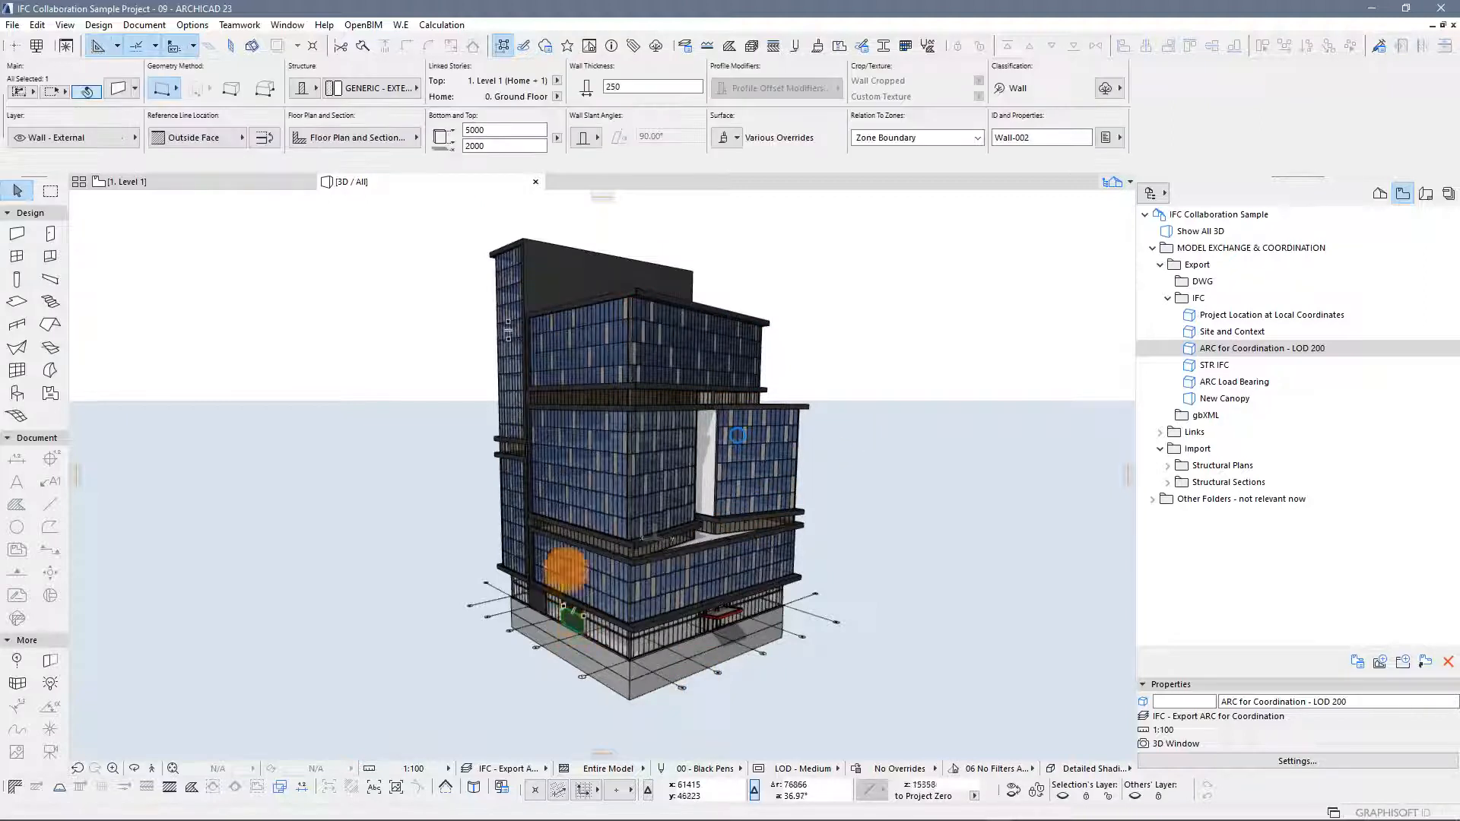
{"action": "left_click", "coordinate": [313, 90]}
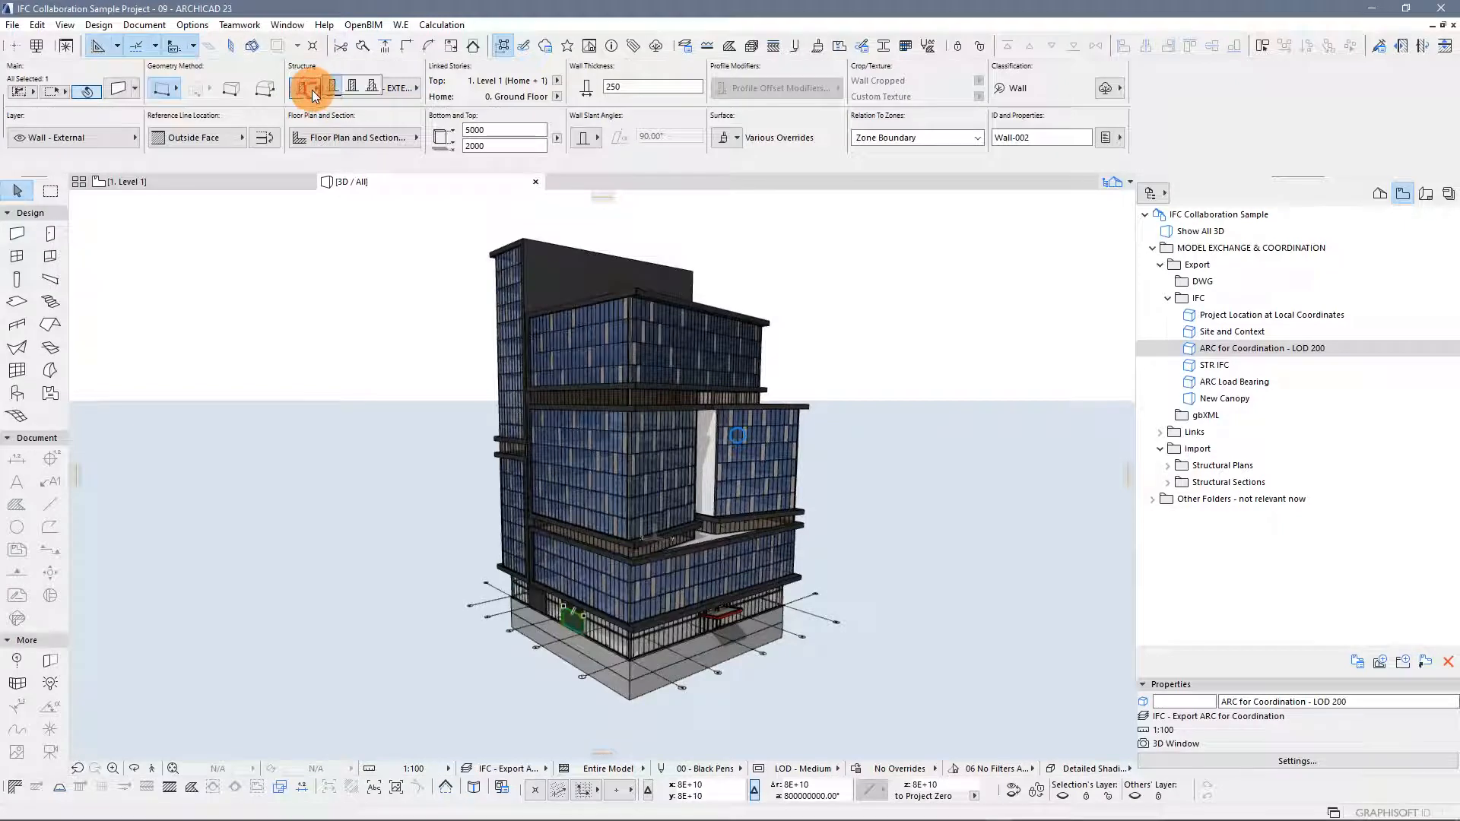
{"action": "left_click", "coordinate": [348, 89]}
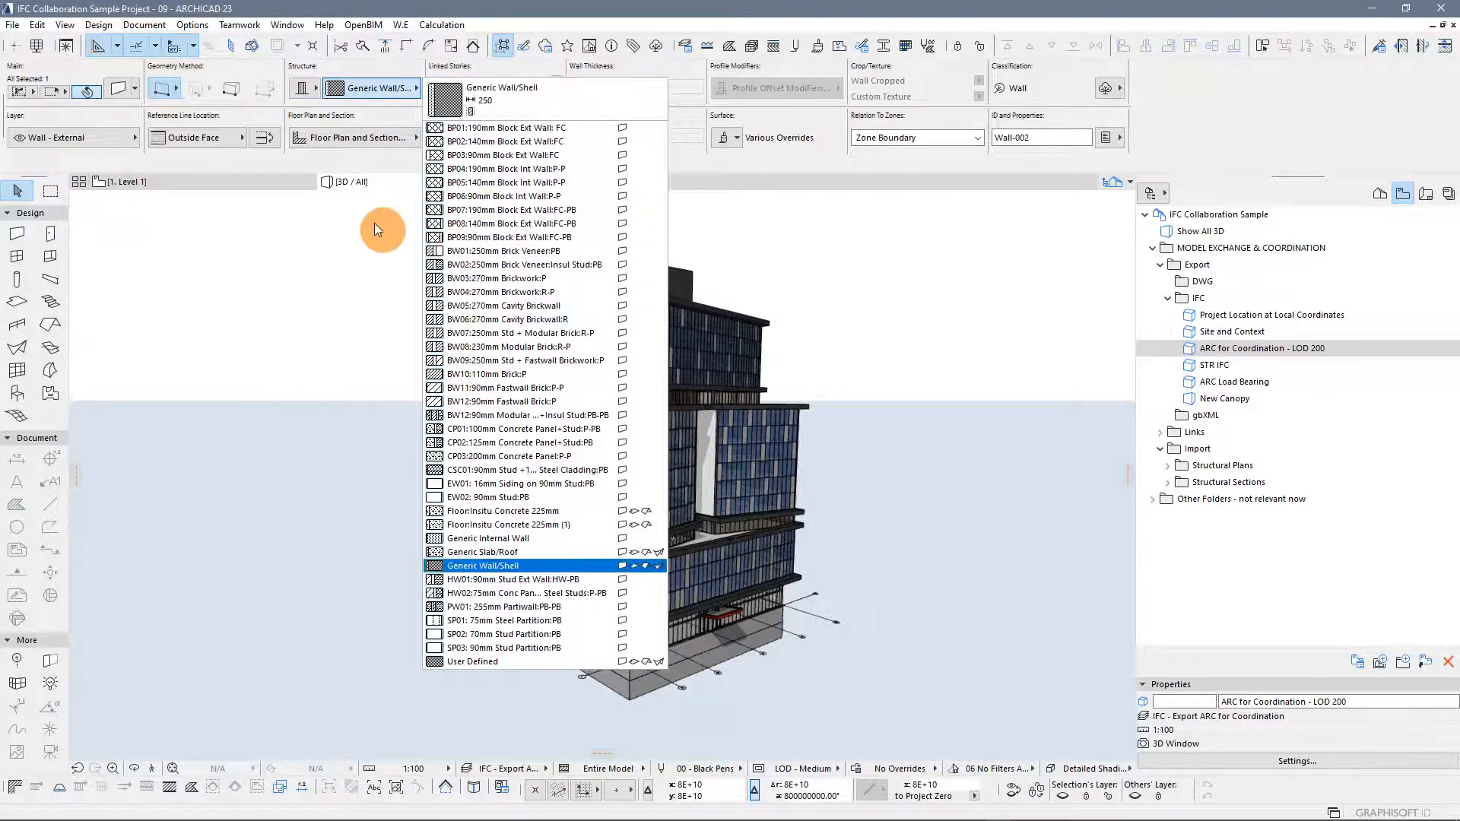
{"action": "left_click", "coordinate": [306, 257]}
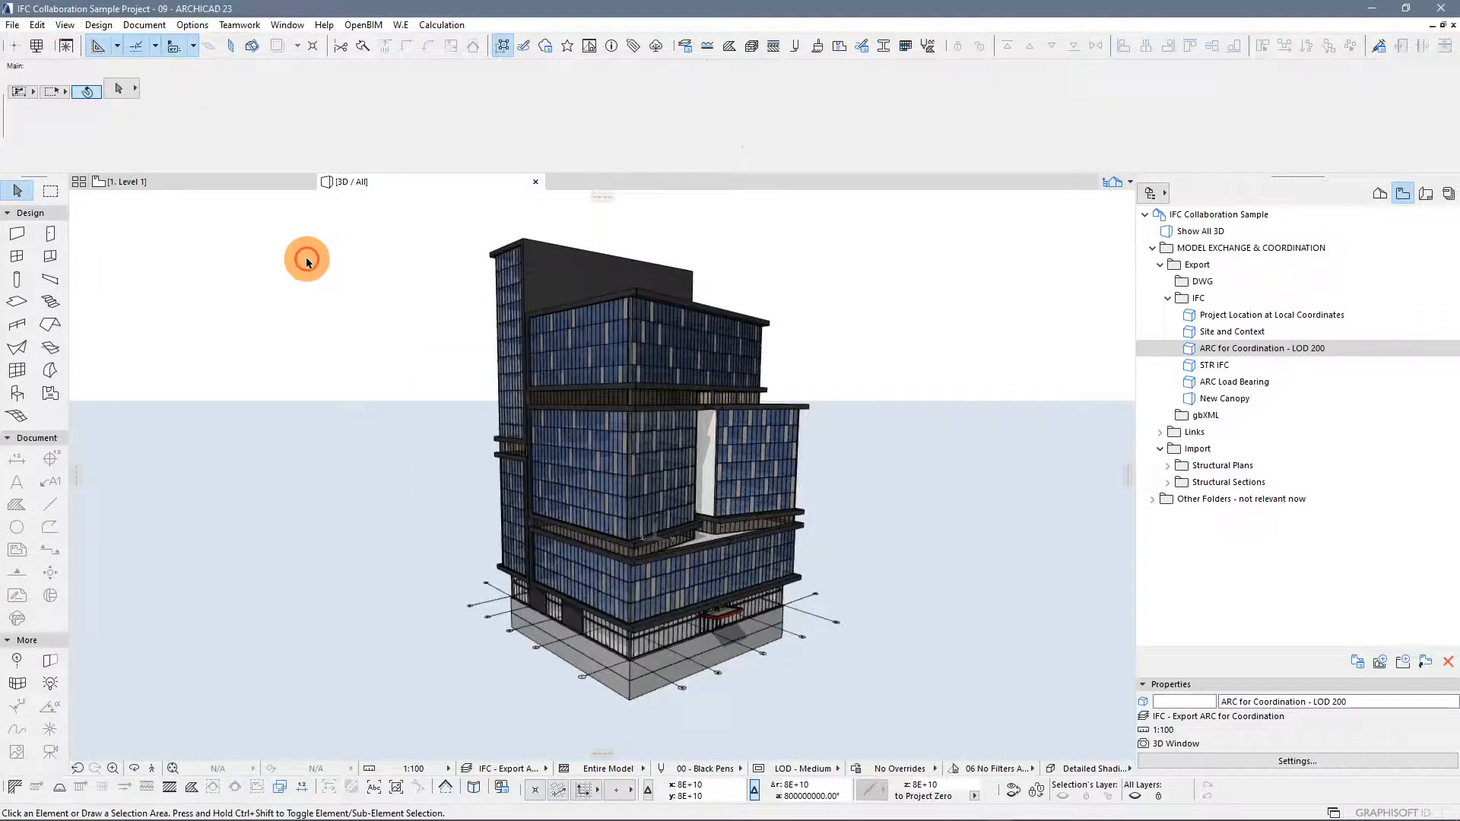
{"action": "key", "text": "ctrl+z"}
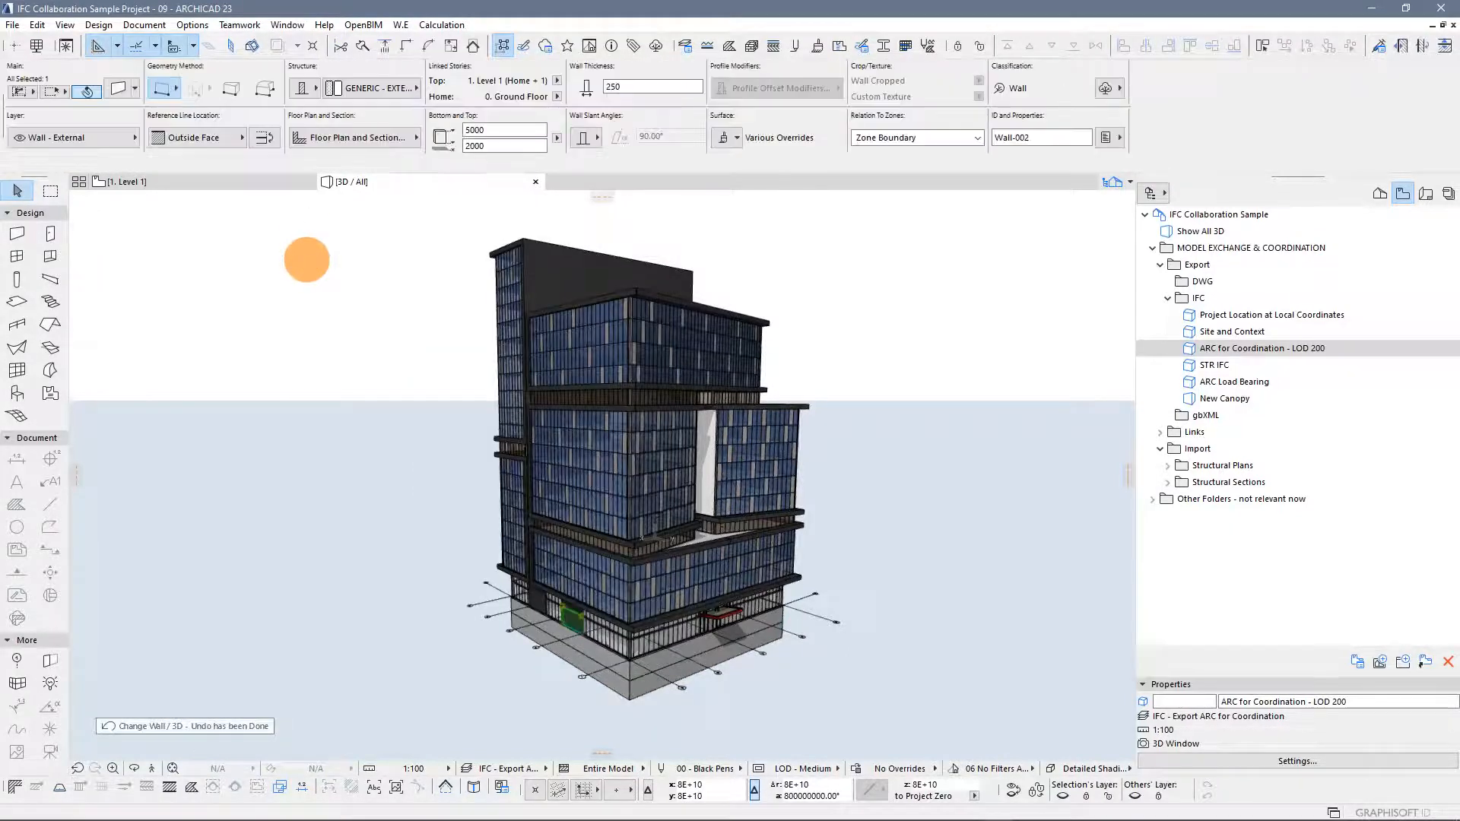
{"action": "left_click", "coordinate": [307, 262]}
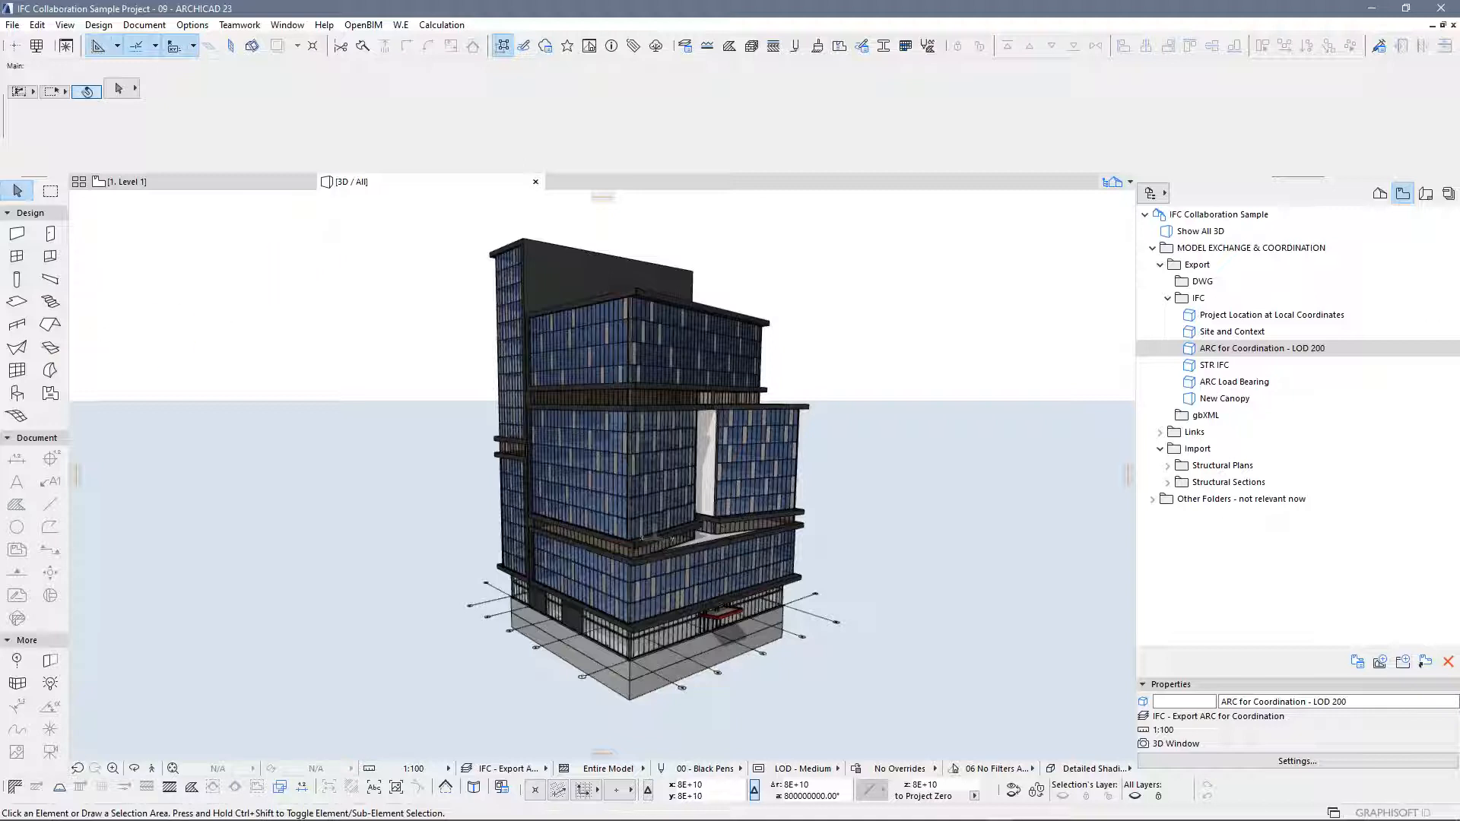
Open the IFC Project Manager and browse its spatial structure tree of building storeys and their elements
{"action": "left_click_drag", "start_coordinate": [0, 426], "coordinate": [973, 142]}
{"action": "left_click_drag", "start_coordinate": [811, 143], "coordinate": [837, 109]}
{"action": "left_click", "coordinate": [257, 133]}
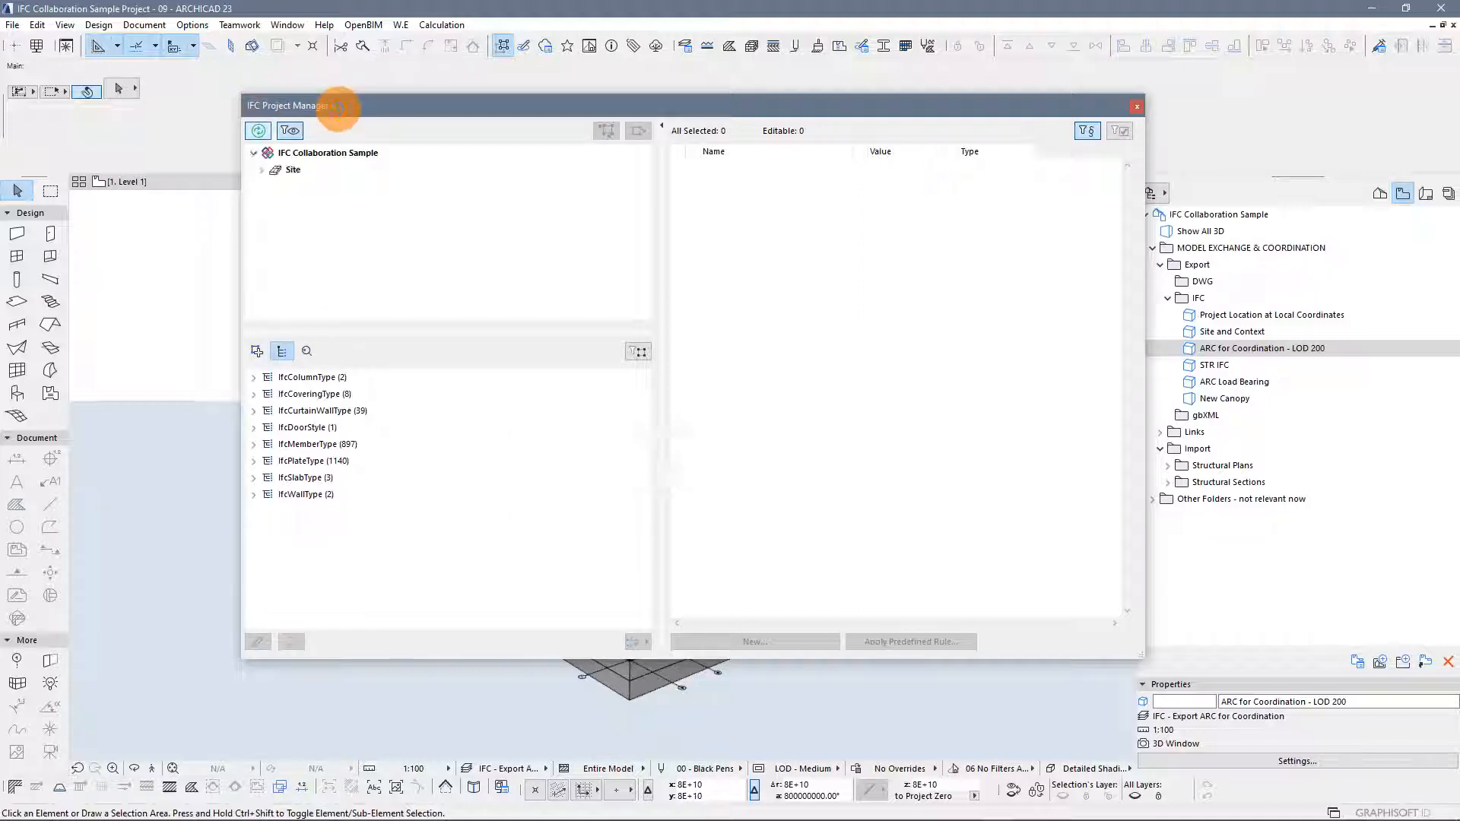
{"action": "left_click_drag", "start_coordinate": [338, 112], "coordinate": [376, 107]}
{"action": "left_click", "coordinate": [299, 164]}
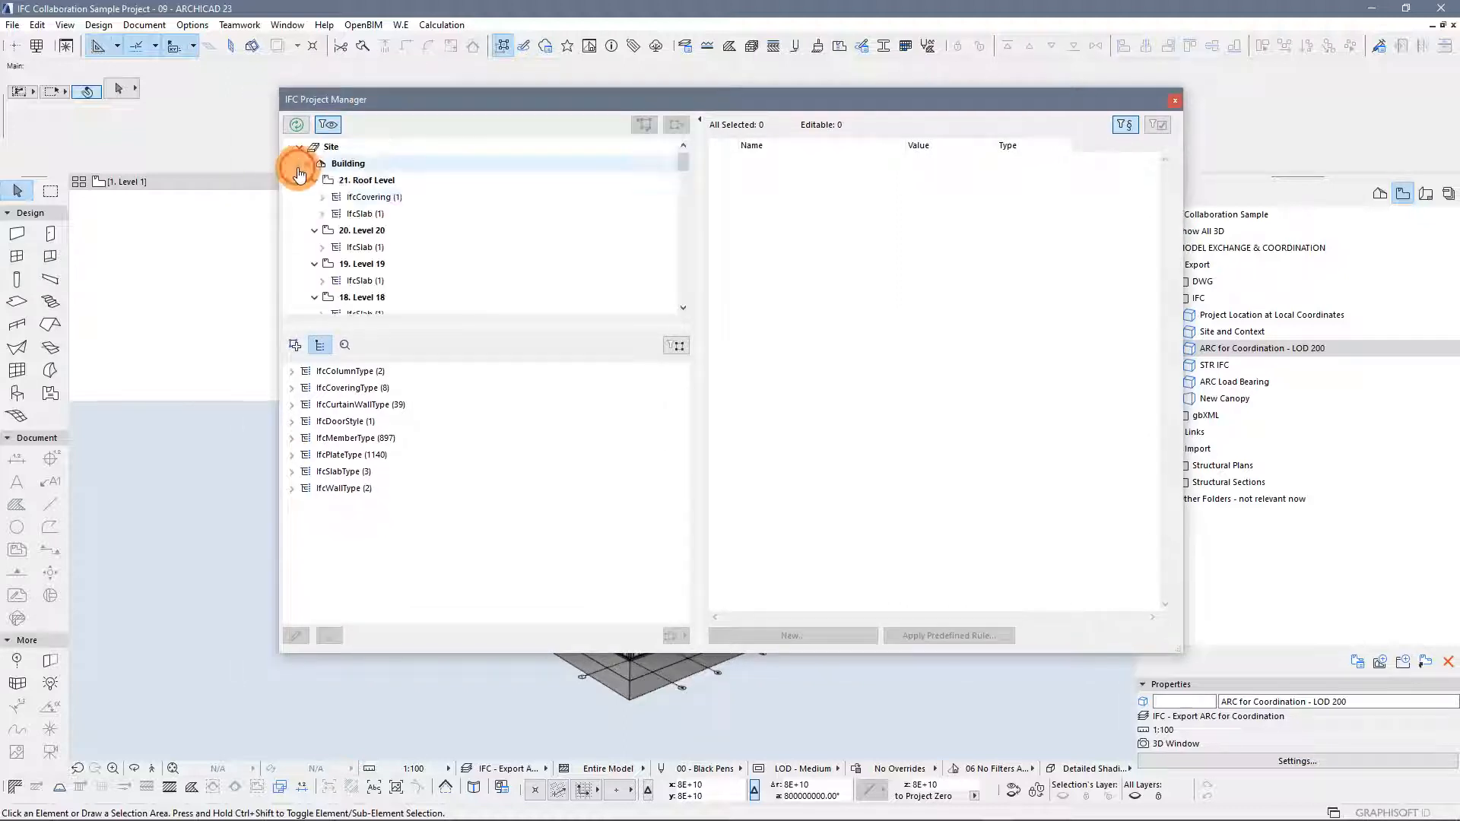
{"action": "left_click", "coordinate": [315, 184]}
{"action": "left_click", "coordinate": [314, 197]}
{"action": "left_click", "coordinate": [314, 213]}
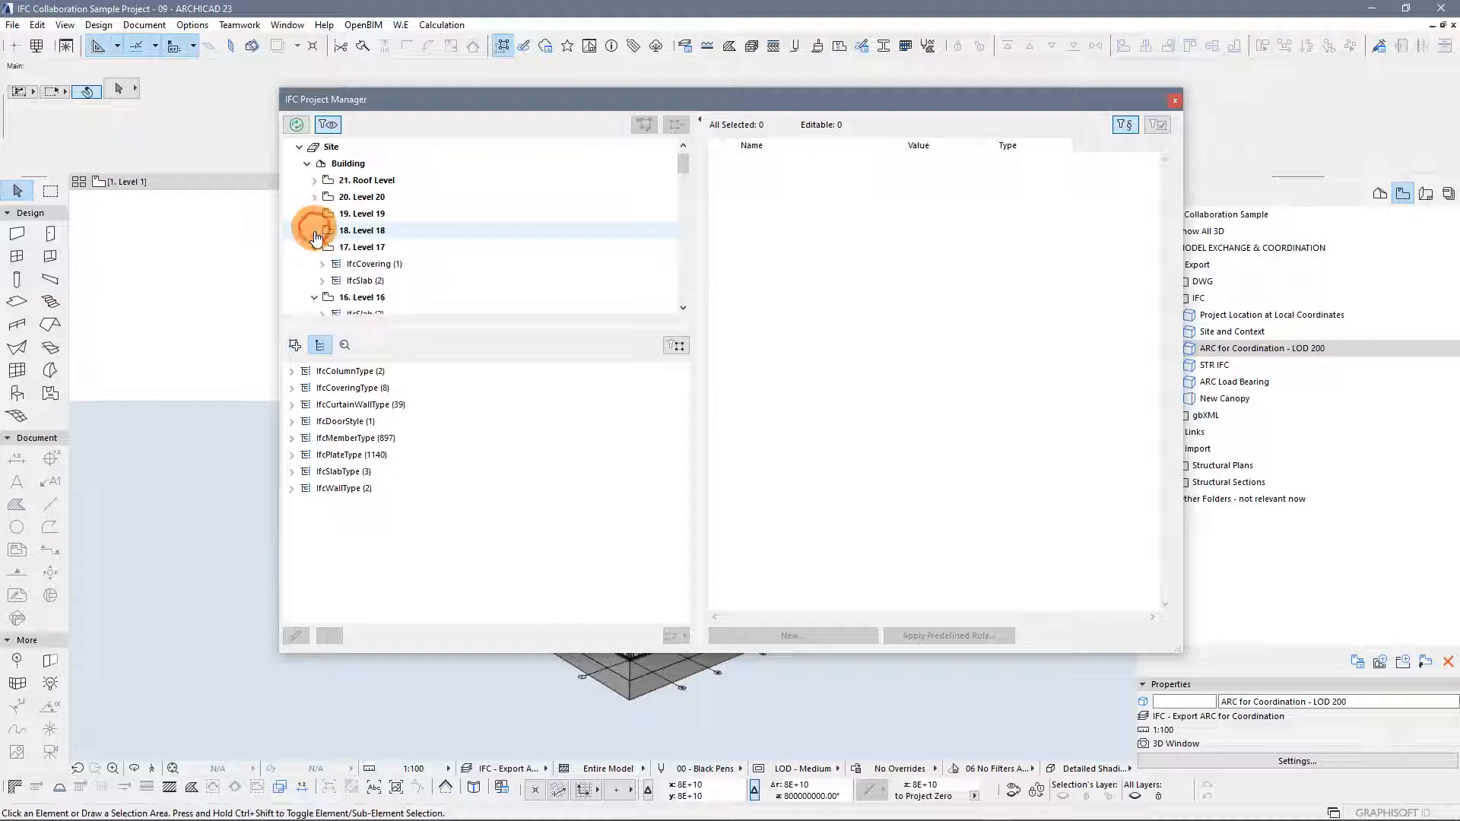
{"action": "left_click", "coordinate": [314, 230]}
{"action": "scroll", "coordinate": [453, 281], "scroll_direction": "down", "scroll_amount": 8}
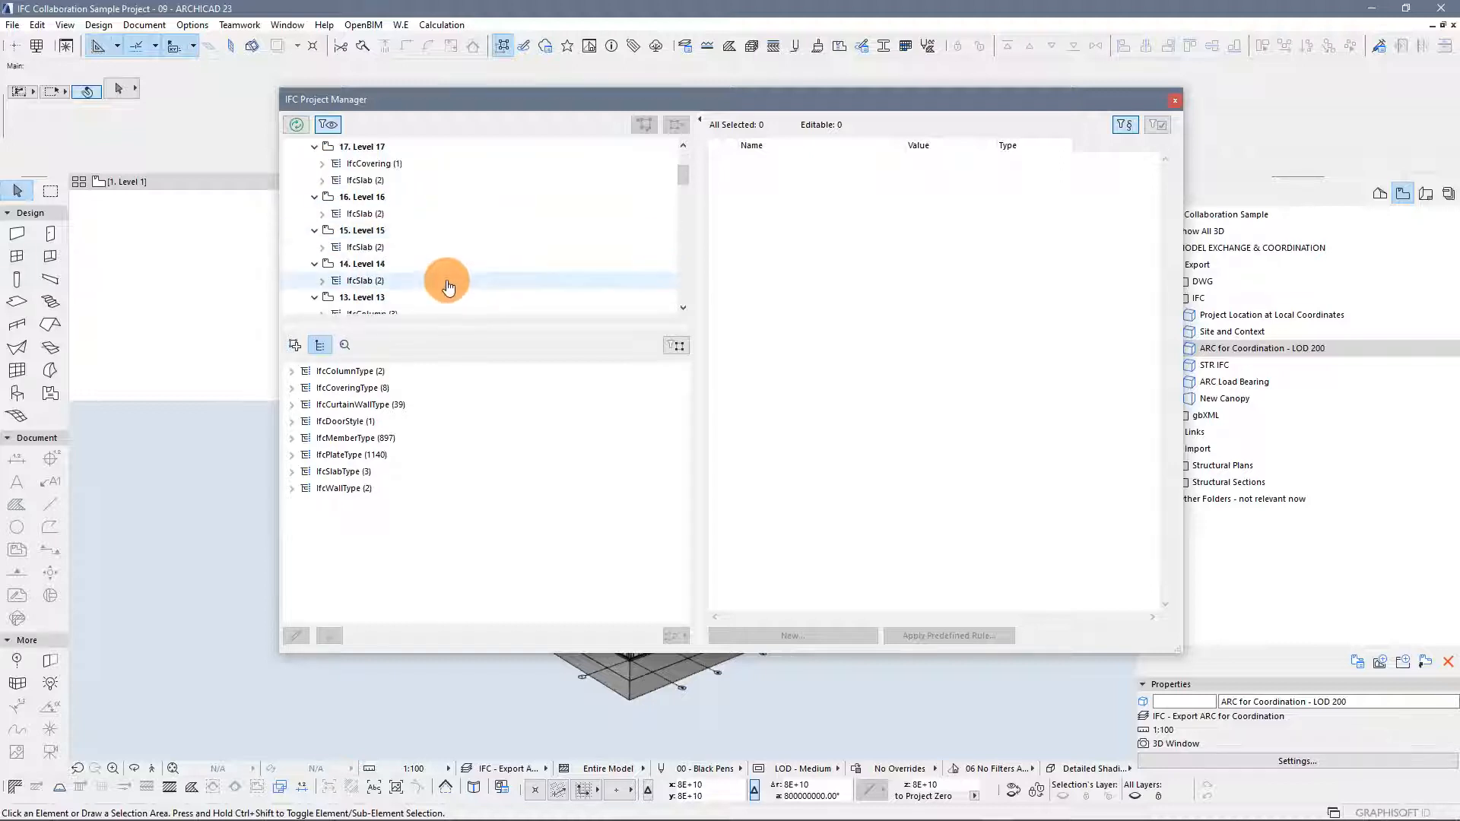
{"action": "scroll", "coordinate": [448, 273], "scroll_direction": "down", "scroll_amount": 10}
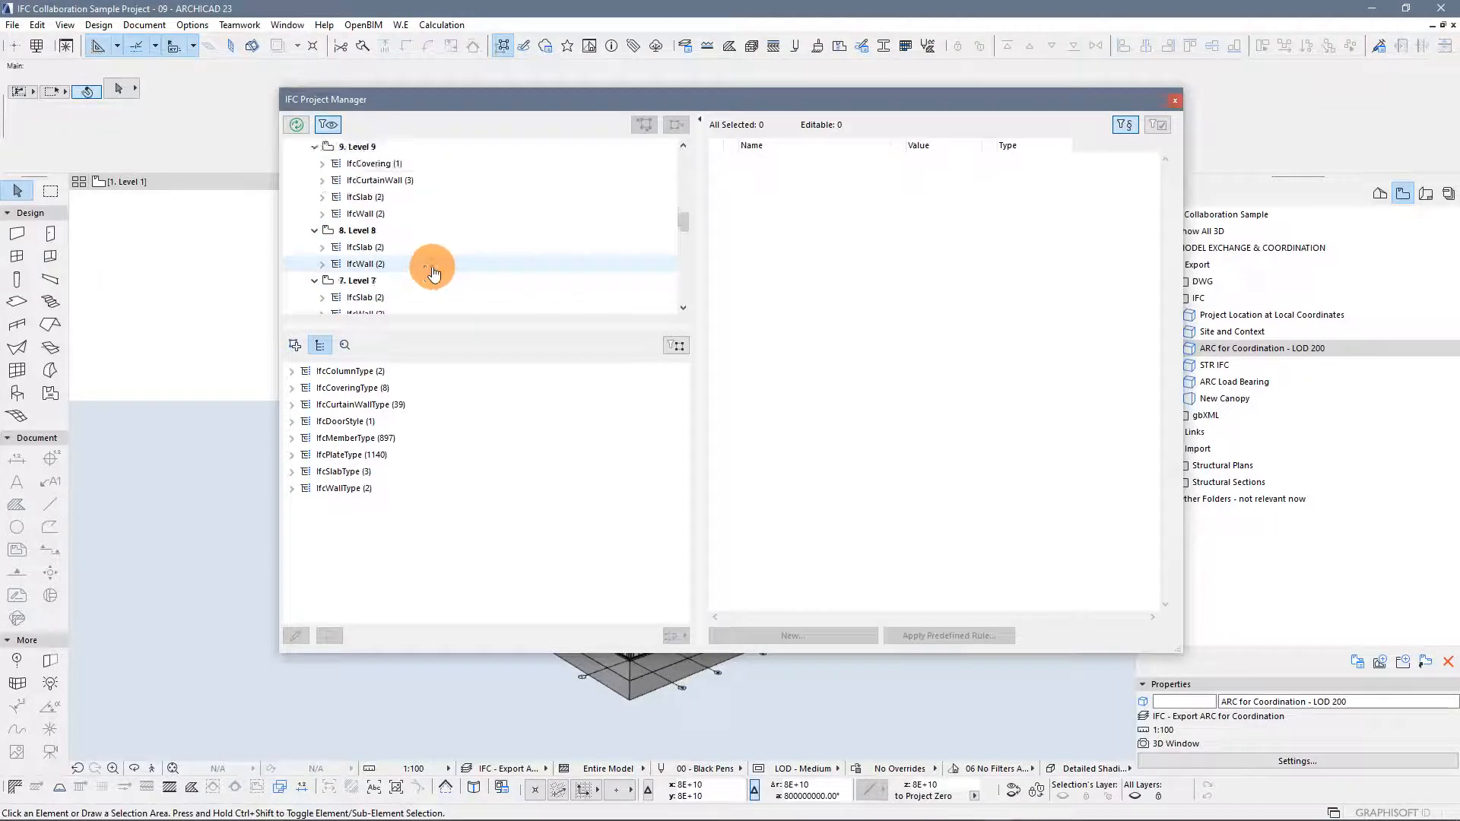
{"action": "scroll", "coordinate": [505, 196], "scroll_direction": "down", "scroll_amount": 5}
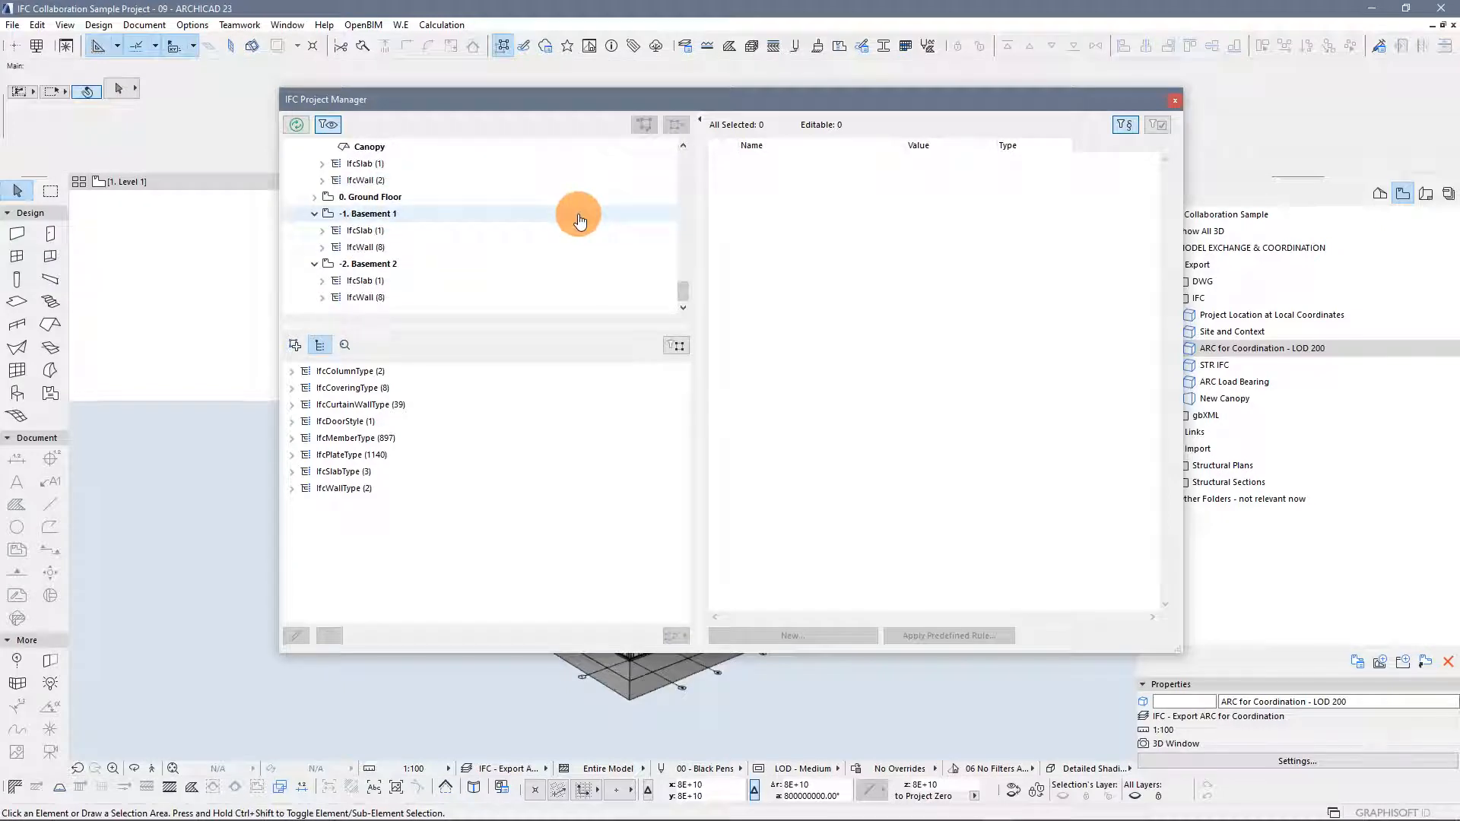
Zoom in on the red entrance canopy and select its covering parts and roof to inspect them
{"action": "left_click_drag", "start_coordinate": [686, 102], "coordinate": [659, 719]}
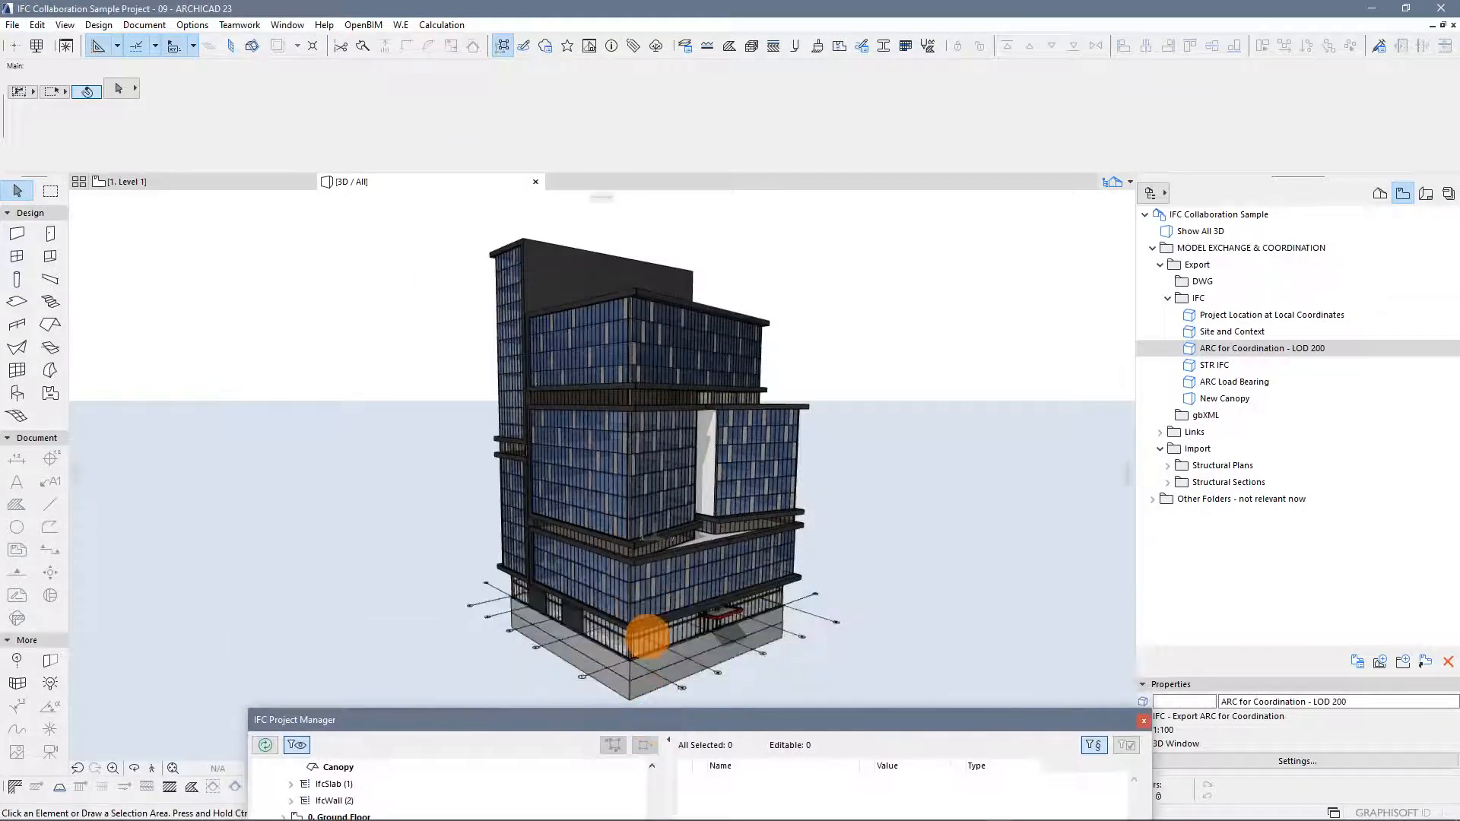
{"action": "scroll", "coordinate": [851, 674], "scroll_direction": "up", "scroll_amount": 3}
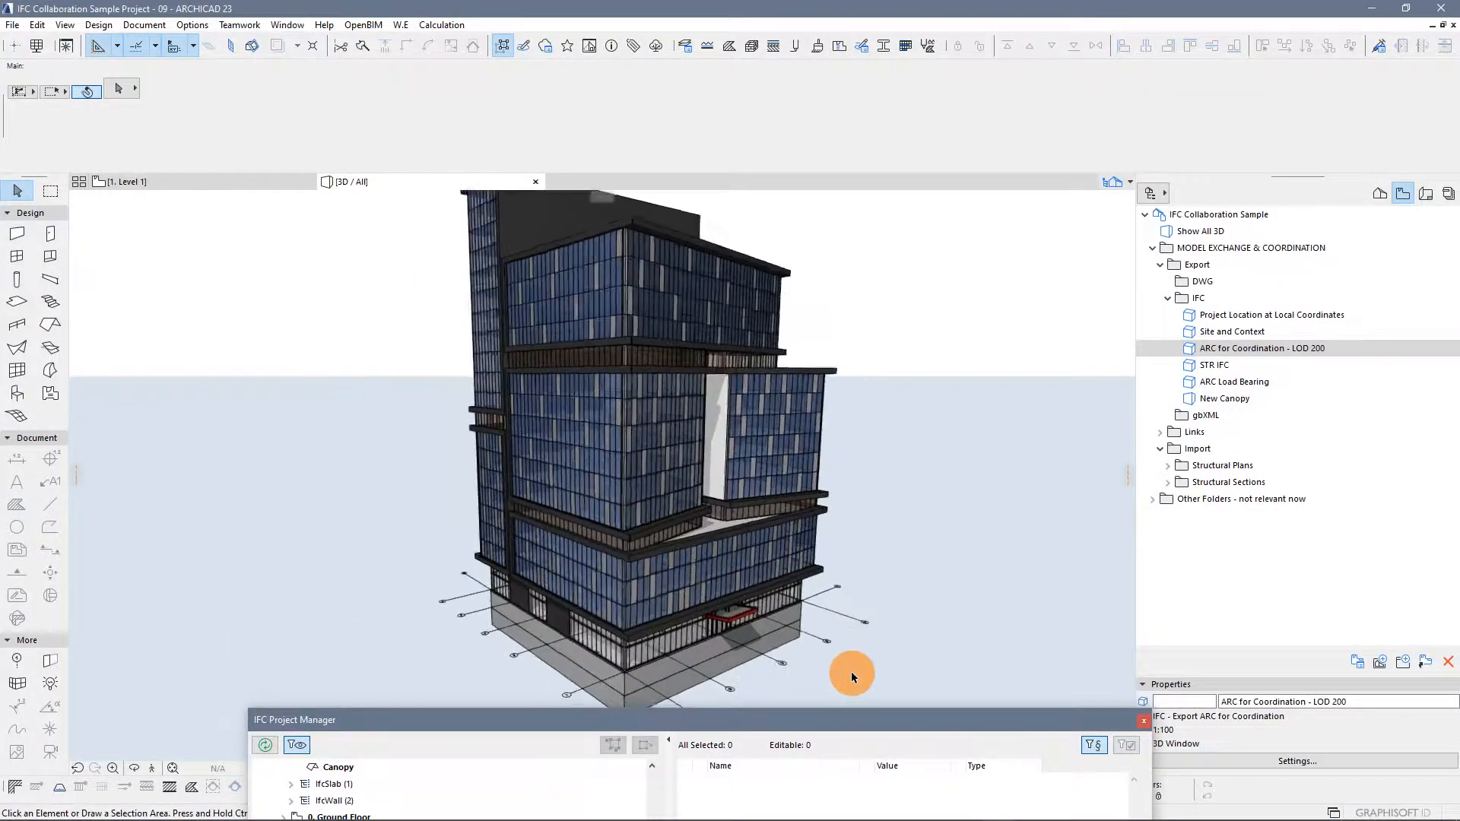
{"action": "scroll", "coordinate": [849, 671], "scroll_direction": "up", "scroll_amount": 6}
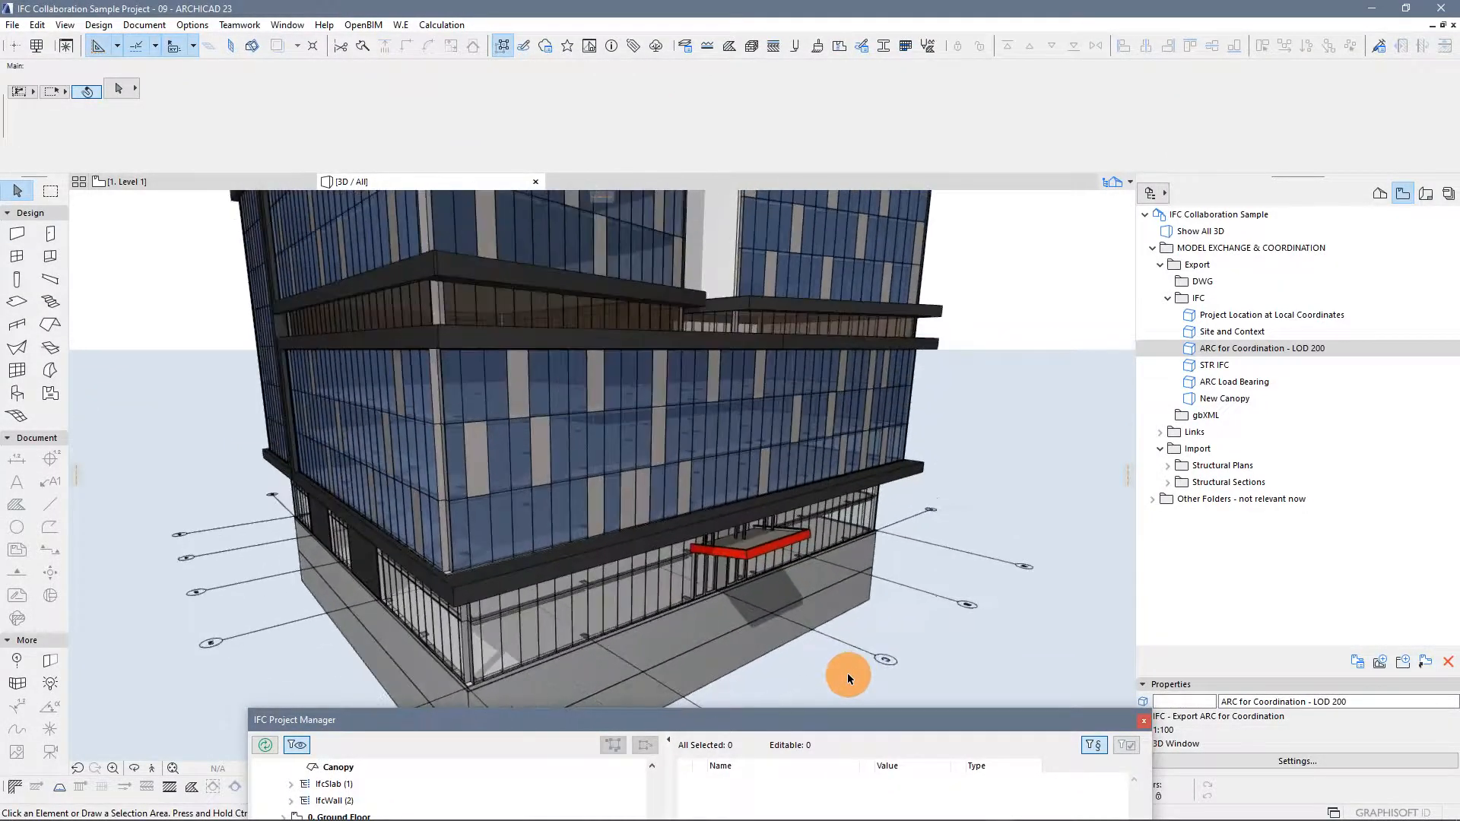
{"action": "scroll", "coordinate": [847, 672], "scroll_direction": "up", "scroll_amount": 8}
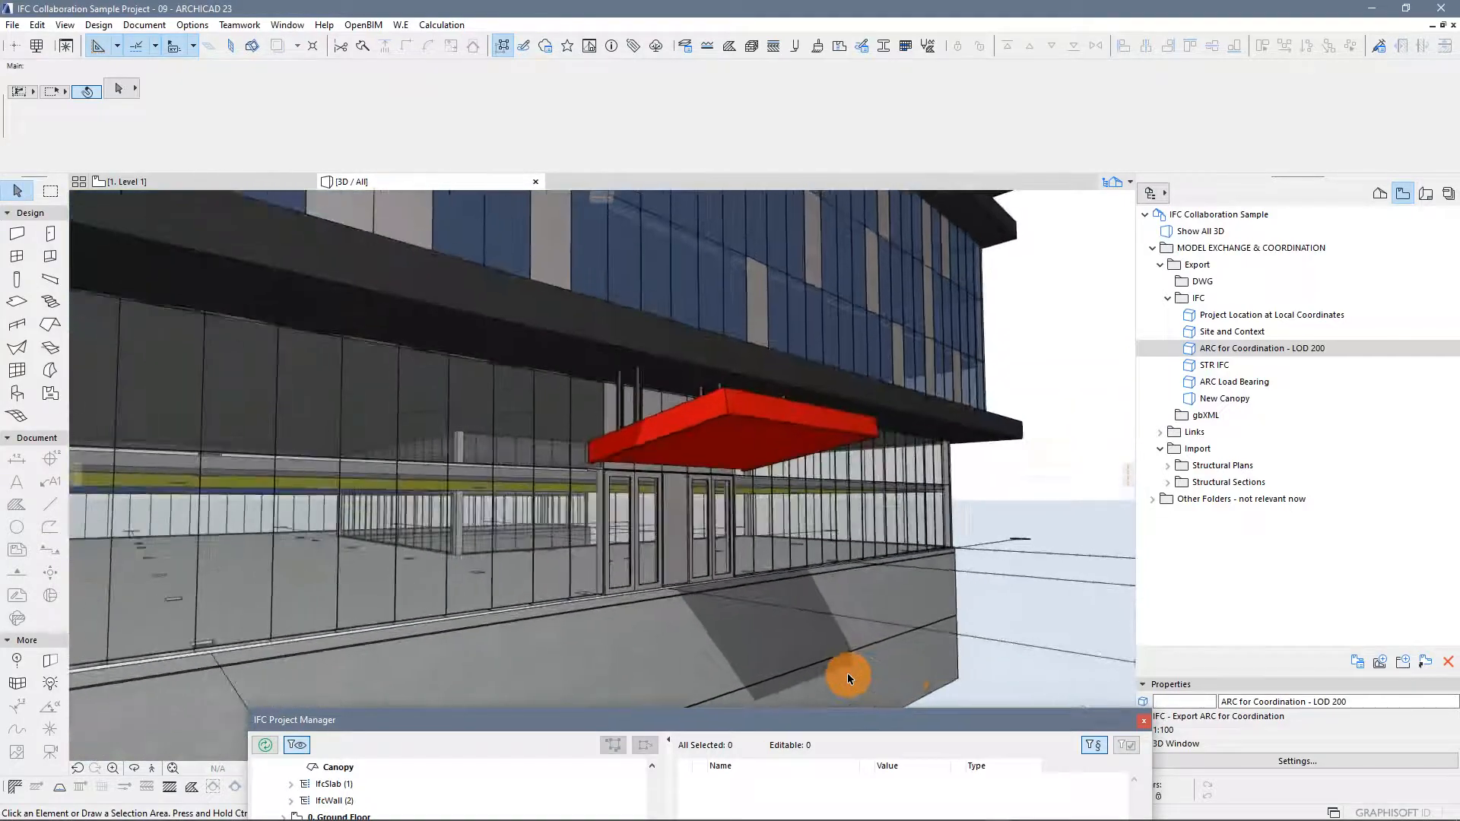
{"action": "scroll", "coordinate": [847, 672], "scroll_direction": "up", "scroll_amount": 6}
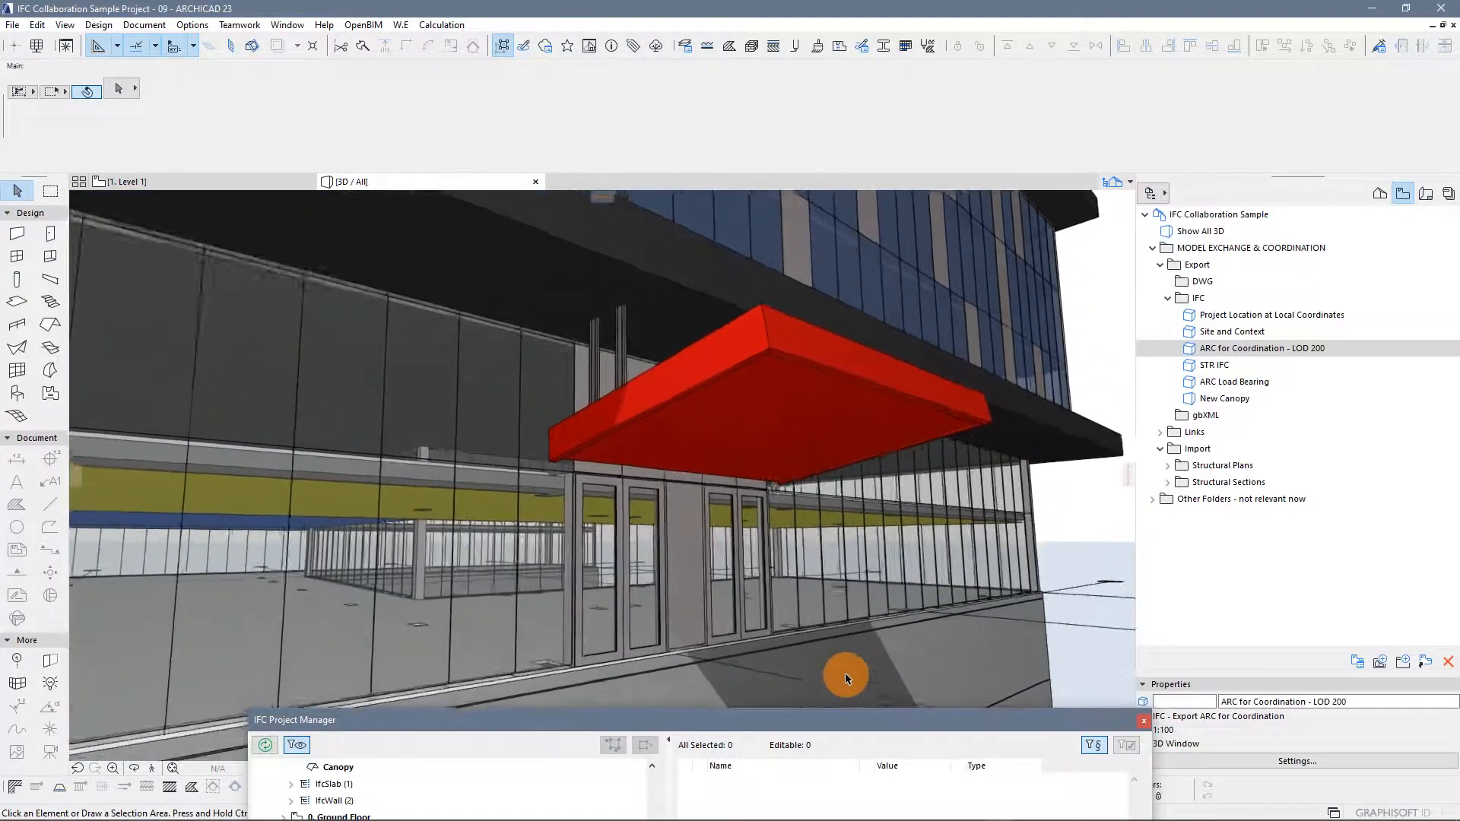
{"action": "scroll", "coordinate": [847, 677], "scroll_direction": "up", "scroll_amount": 2}
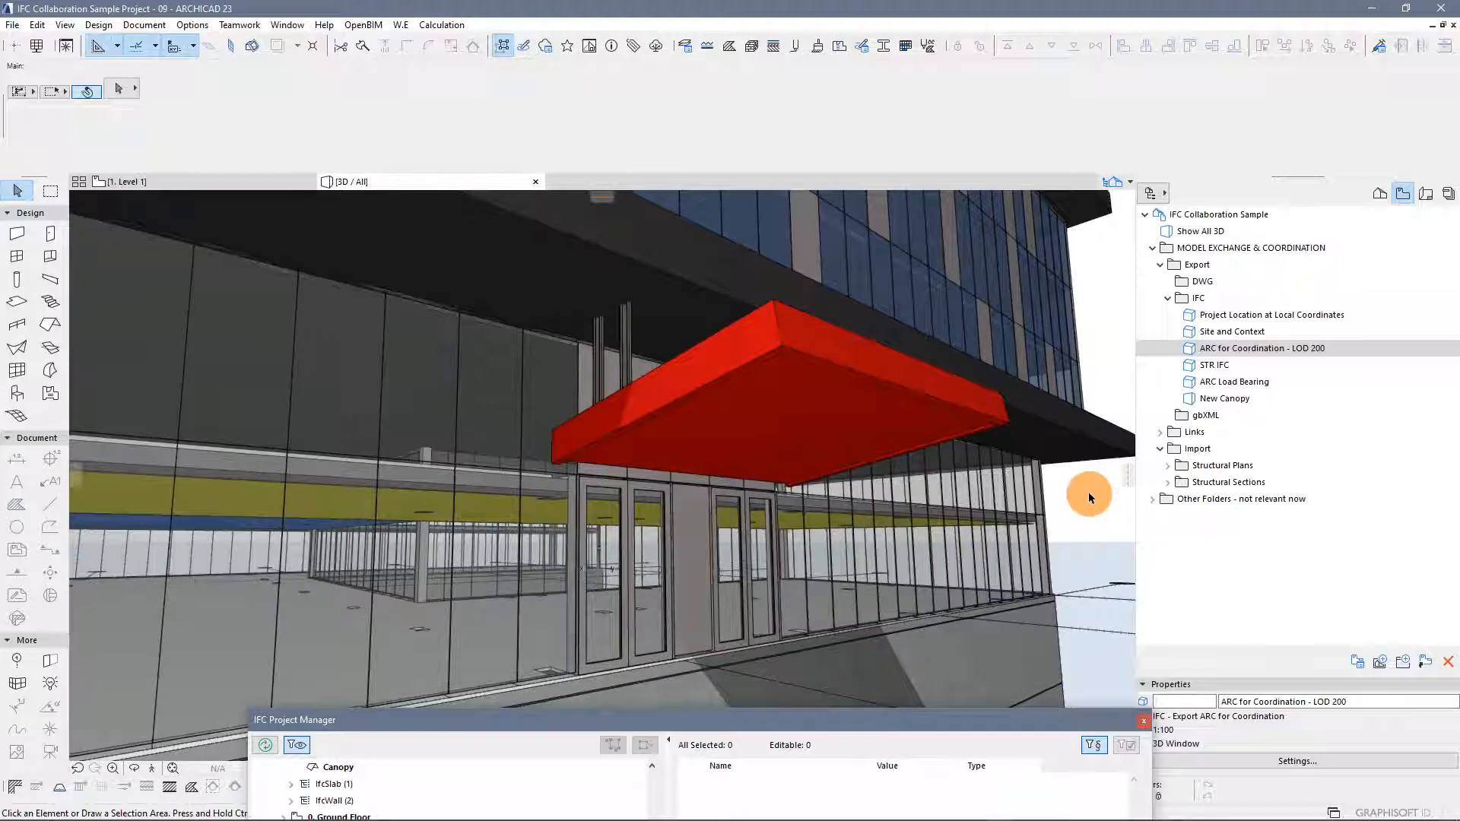
{"action": "left_click_drag", "start_coordinate": [1072, 507], "coordinate": [558, 584]}
{"action": "left_click", "coordinate": [559, 583]}
{"action": "left_click", "coordinate": [748, 595]}
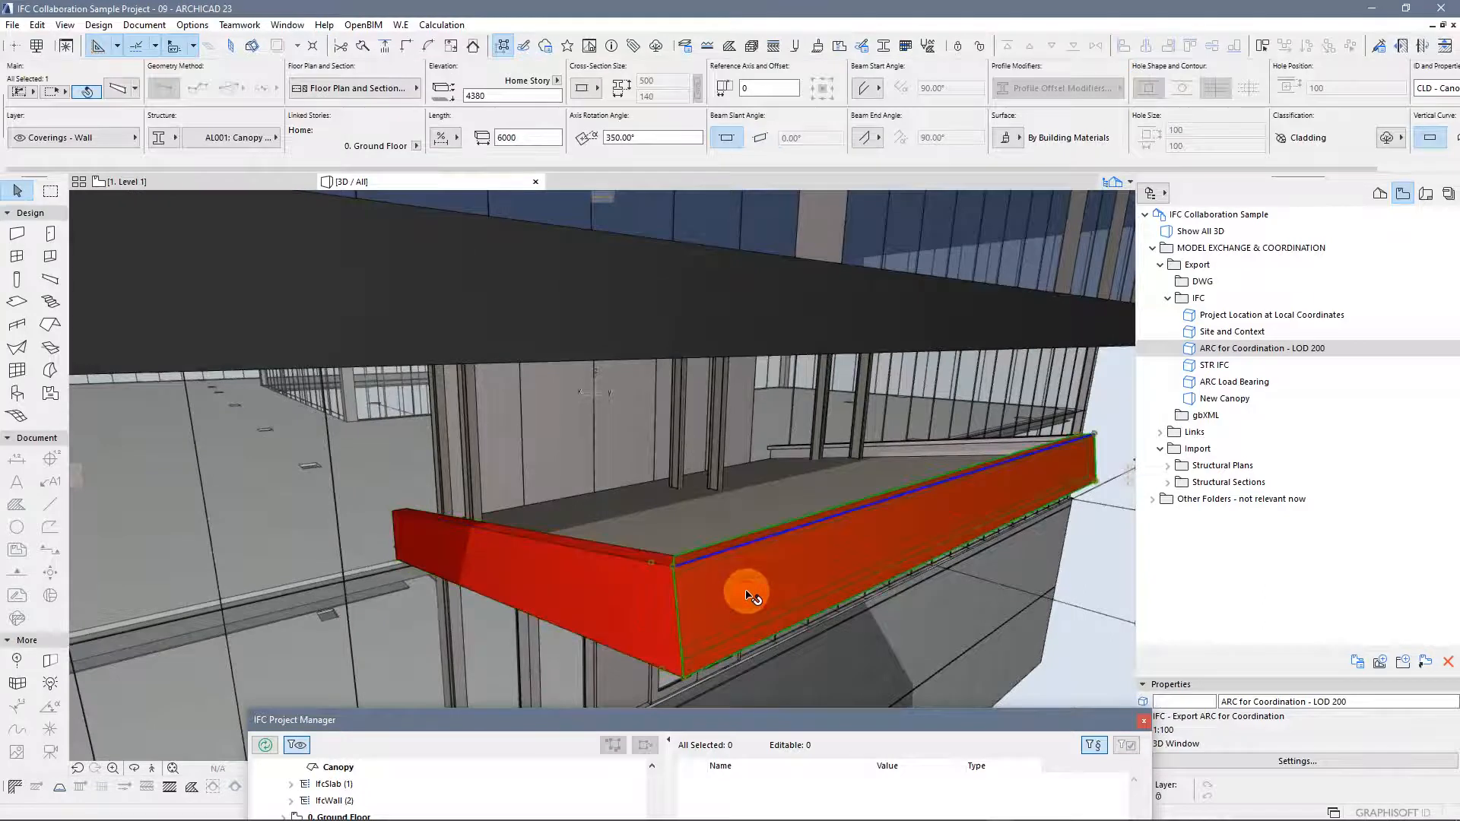
{"action": "left_click", "coordinate": [1023, 448]}
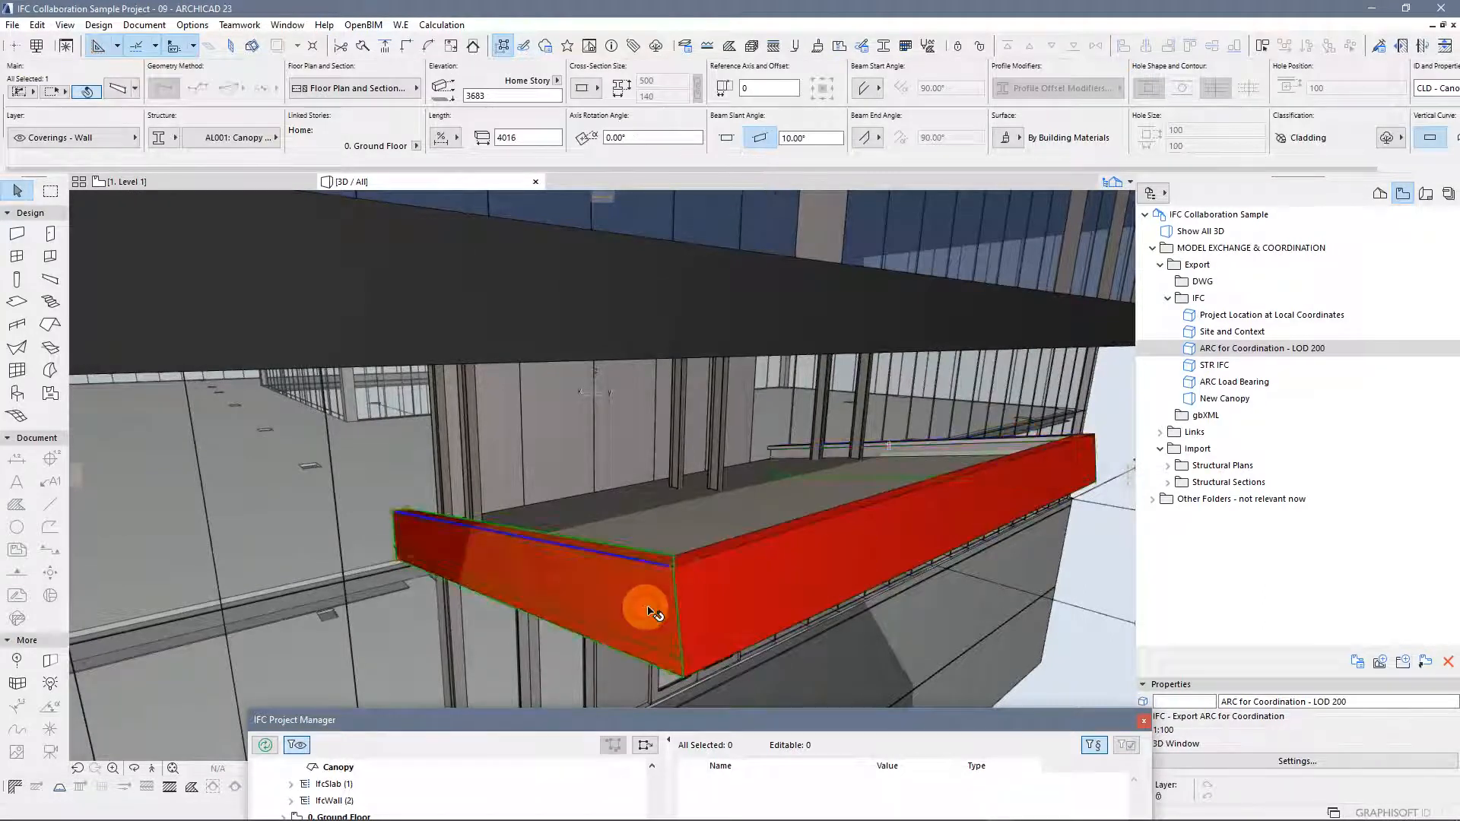
{"action": "left_click", "coordinate": [768, 591]}
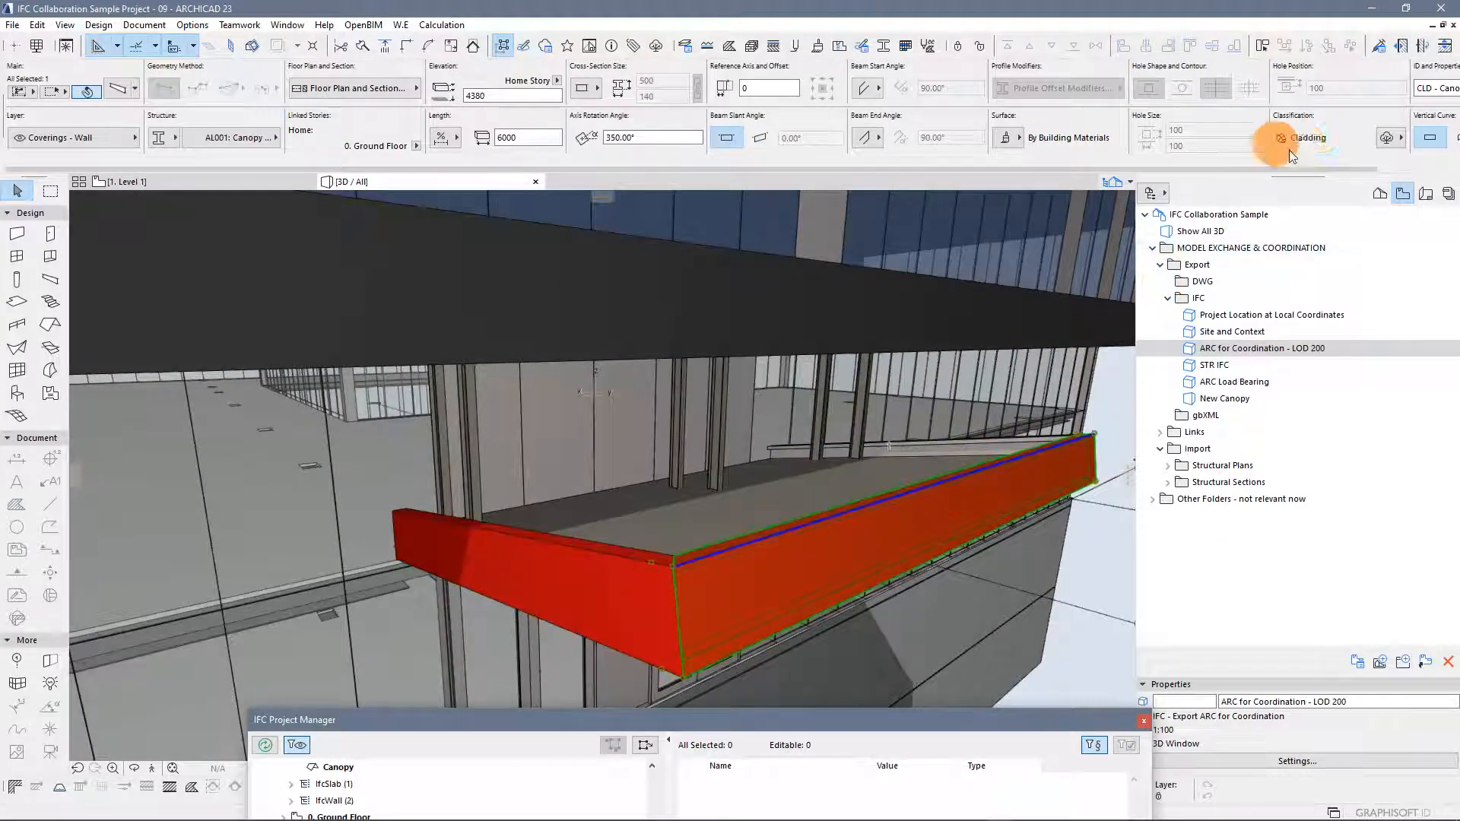
{"action": "left_click", "coordinate": [1124, 394]}
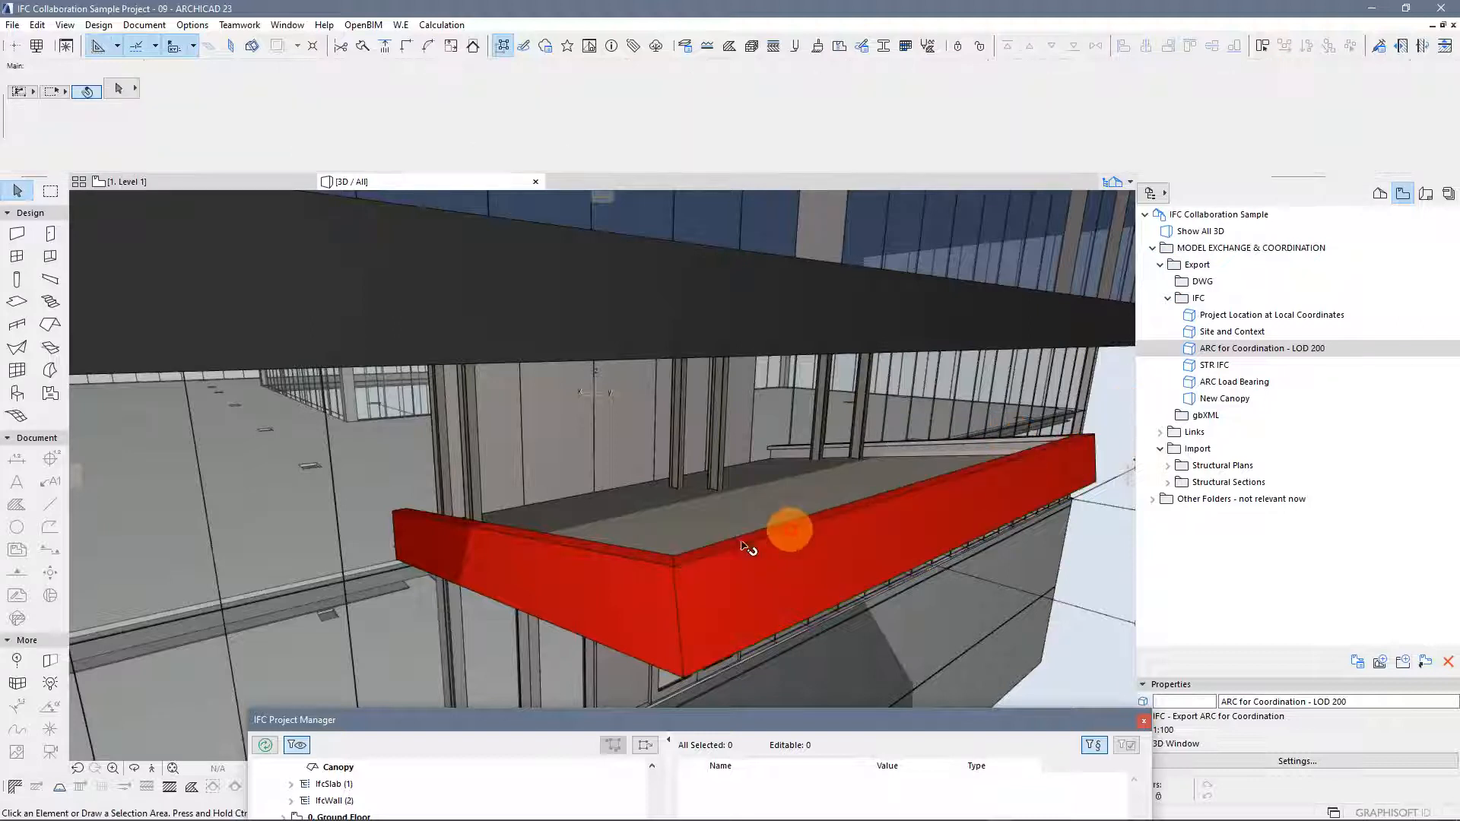
{"action": "left_click", "coordinate": [673, 521]}
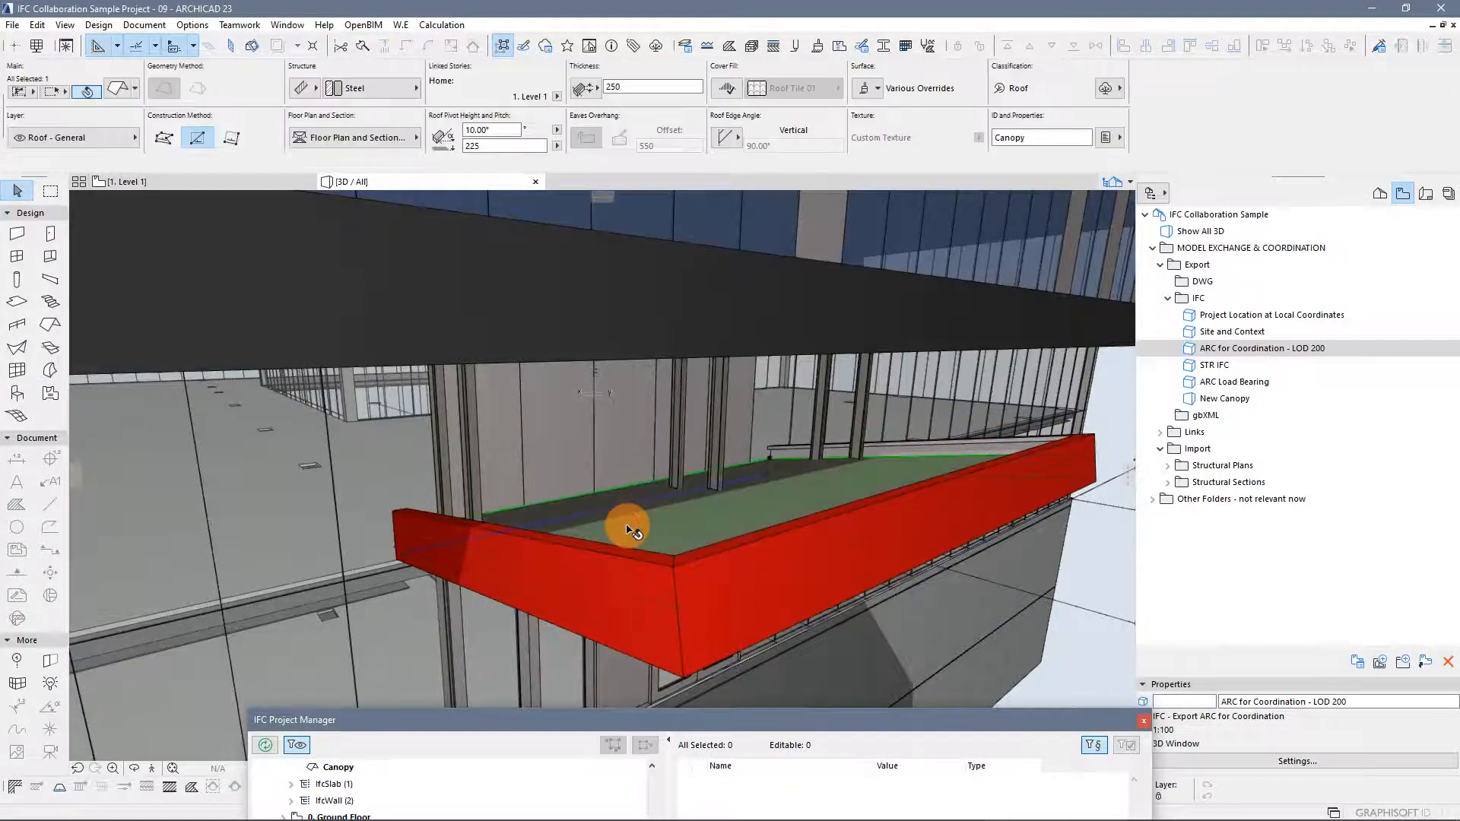
{"action": "middle_click_drag", "start_coordinate": [728, 403], "coordinate": [849, 396], "text": "shift"}
{"action": "left_click", "coordinate": [906, 401]}
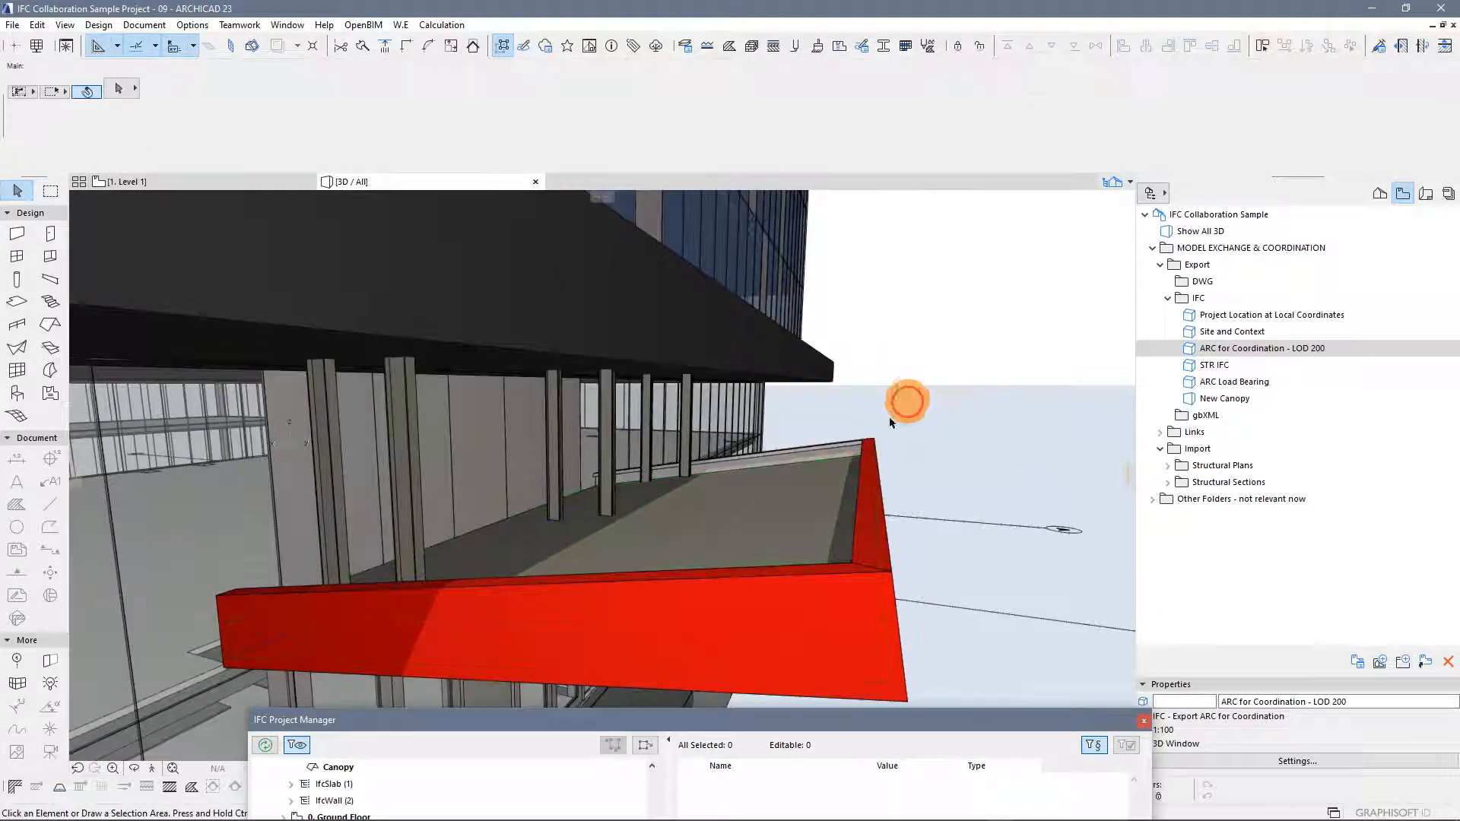
Select the steel columns under the canopy one by one to inspect their settings
{"action": "left_click", "coordinate": [405, 512]}
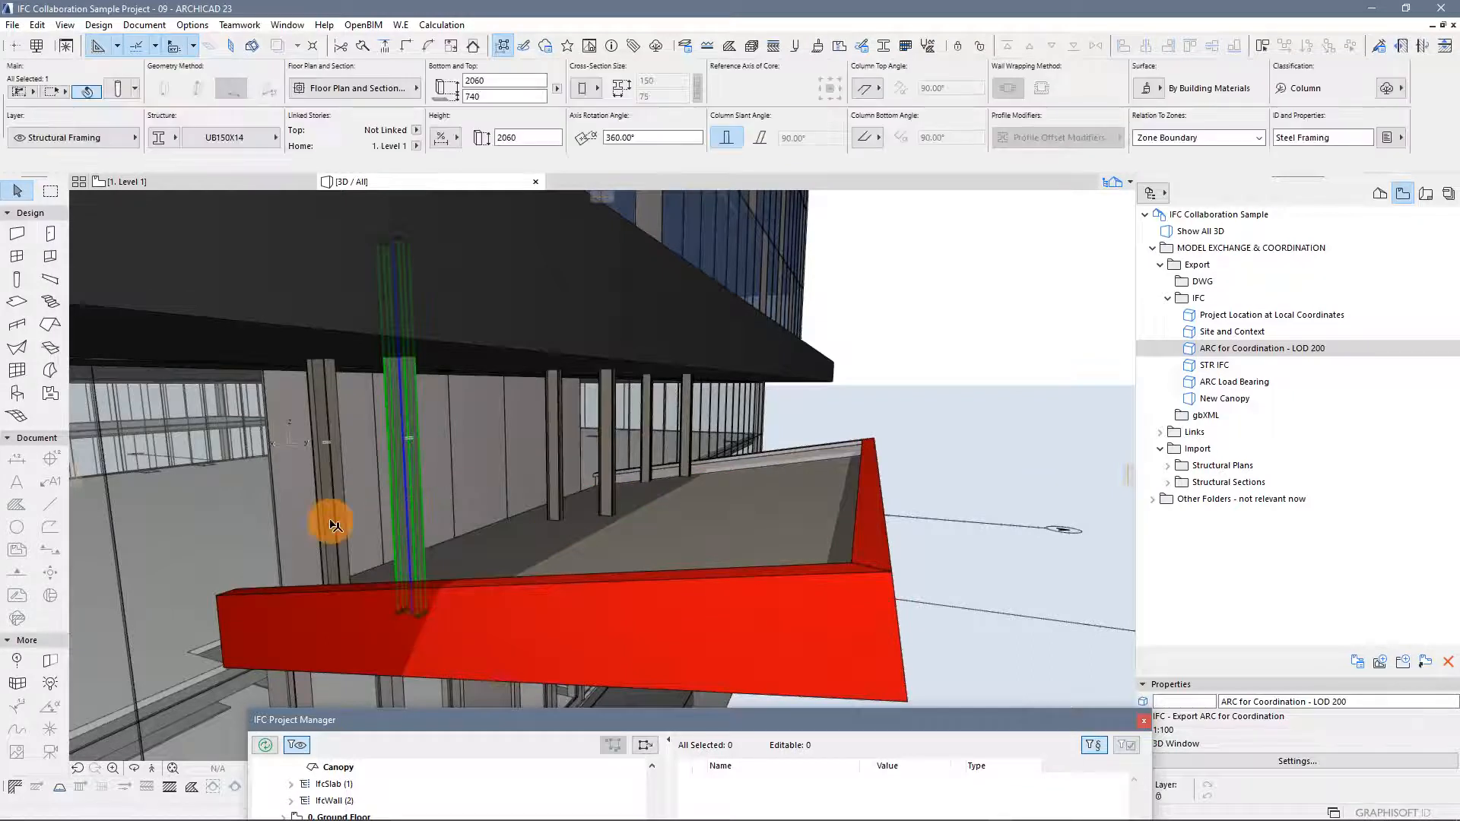
{"action": "left_click", "coordinate": [558, 478]}
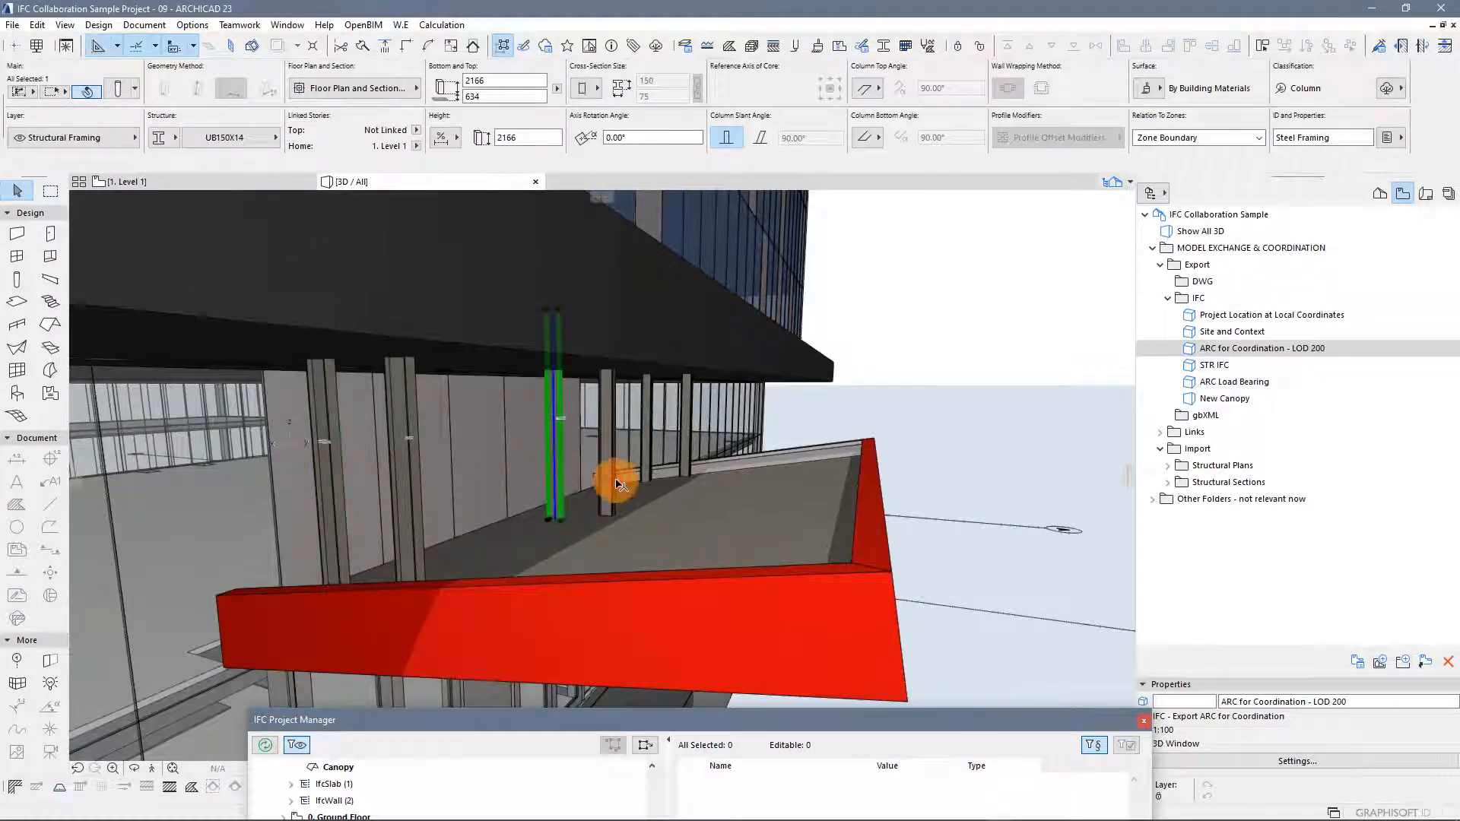
{"action": "left_click", "coordinate": [611, 481]}
{"action": "left_click", "coordinate": [652, 449]}
{"action": "left_click", "coordinate": [689, 454]}
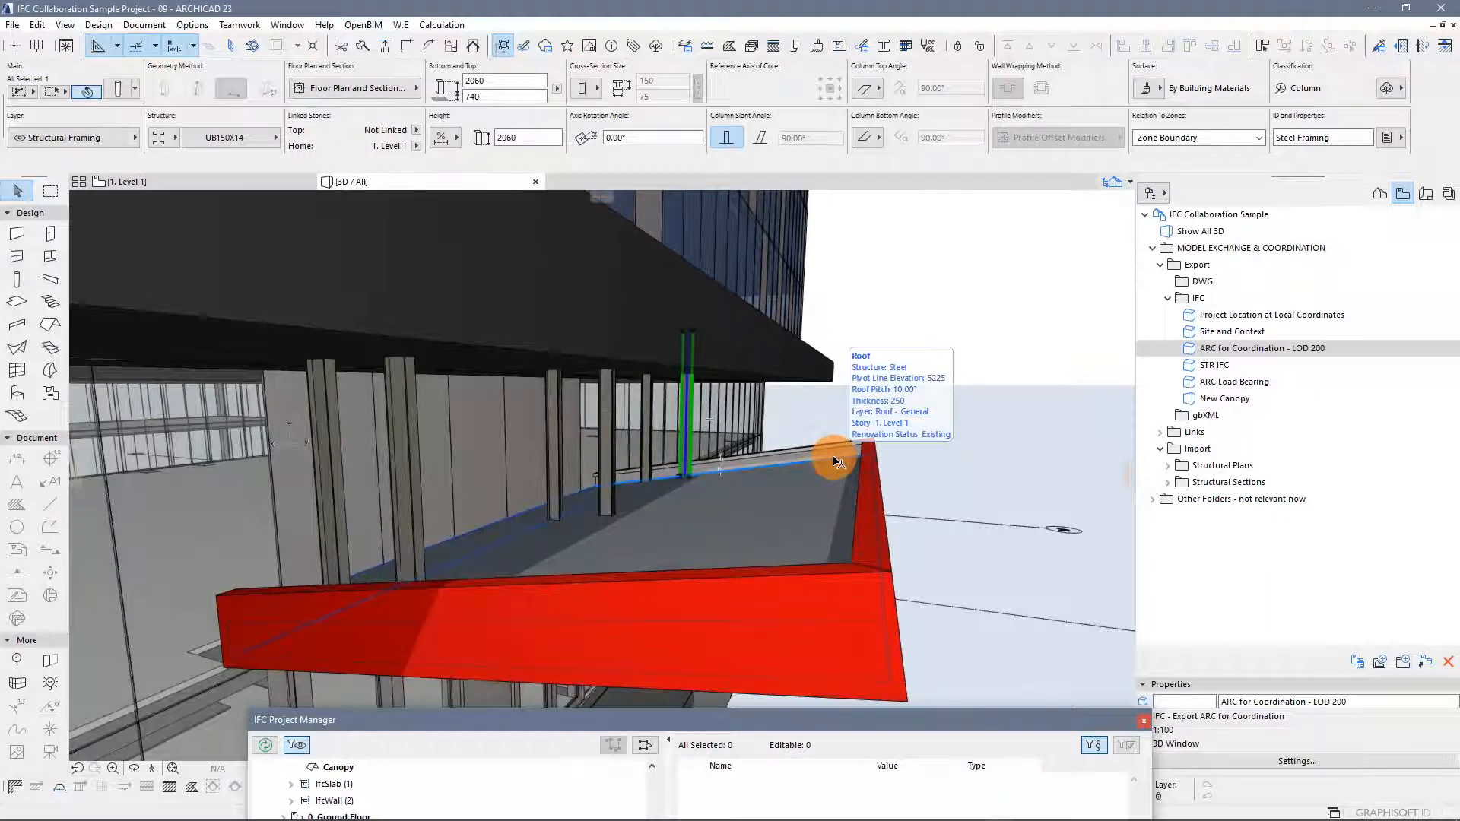
{"action": "middle_click_drag", "start_coordinate": [834, 457], "coordinate": [834, 458], "text": "shift"}
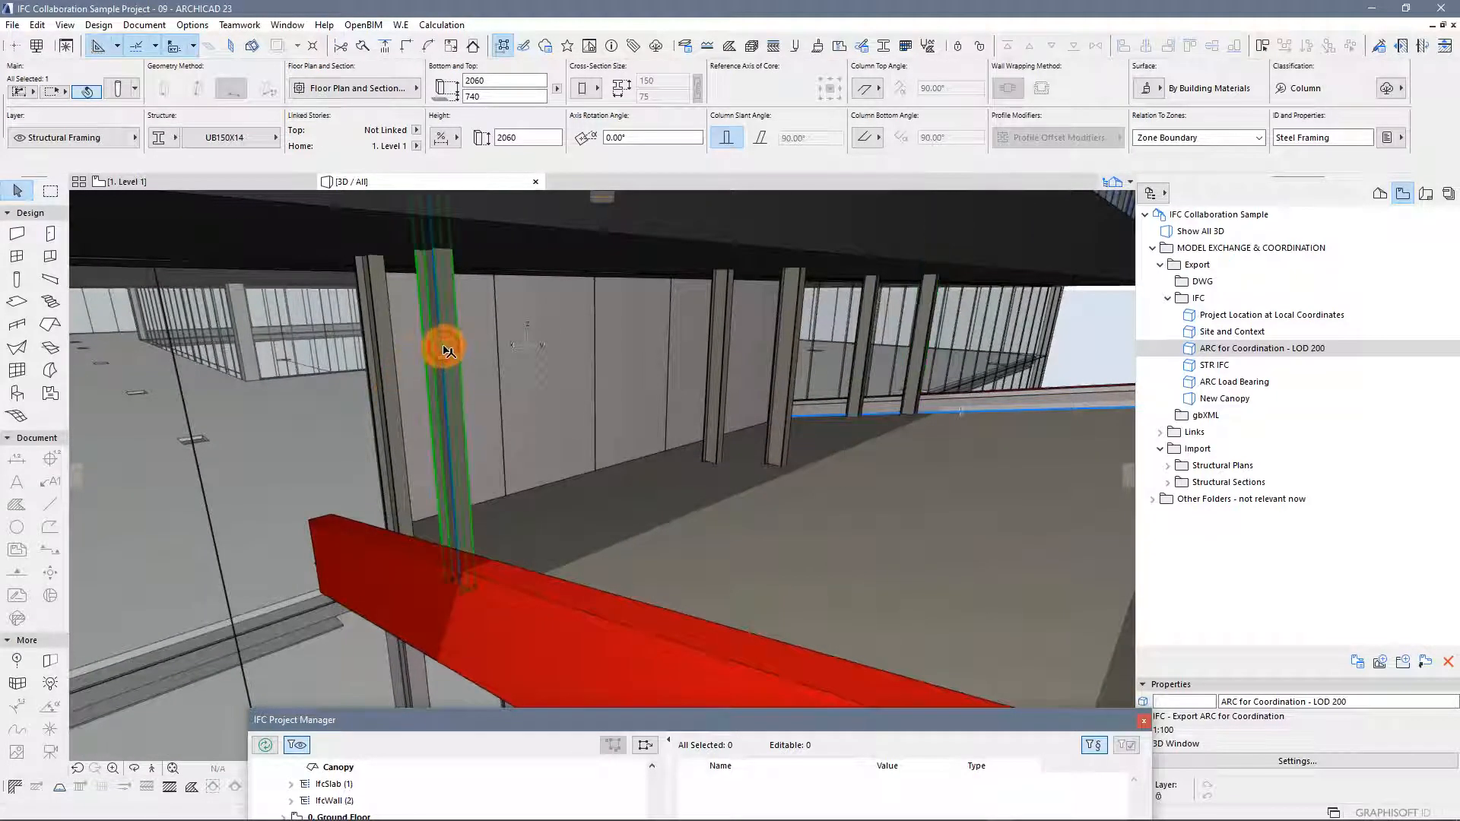
{"action": "mouse_move", "coordinate": [447, 355]}
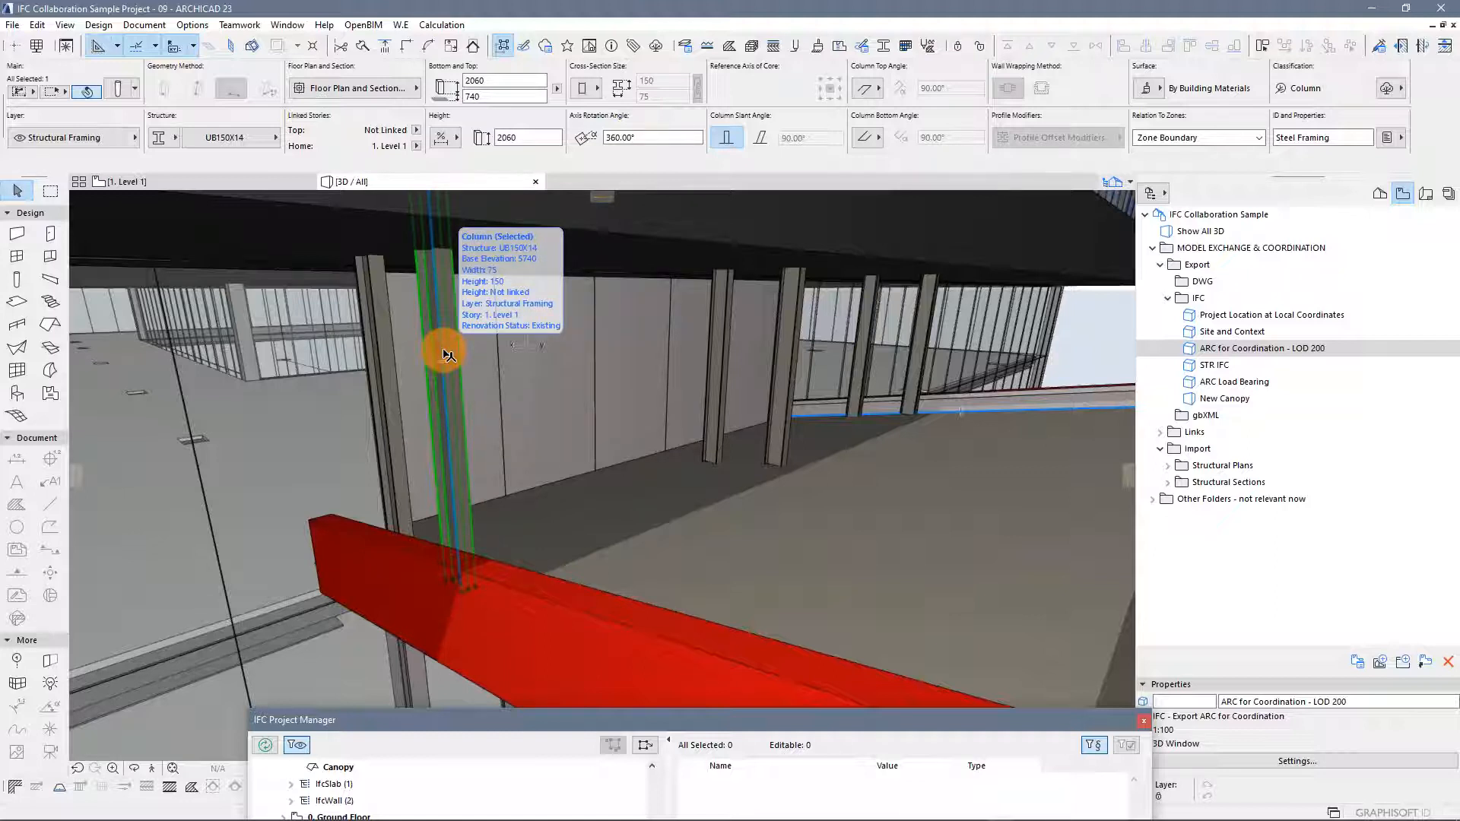
{"action": "left_click", "coordinate": [381, 379]}
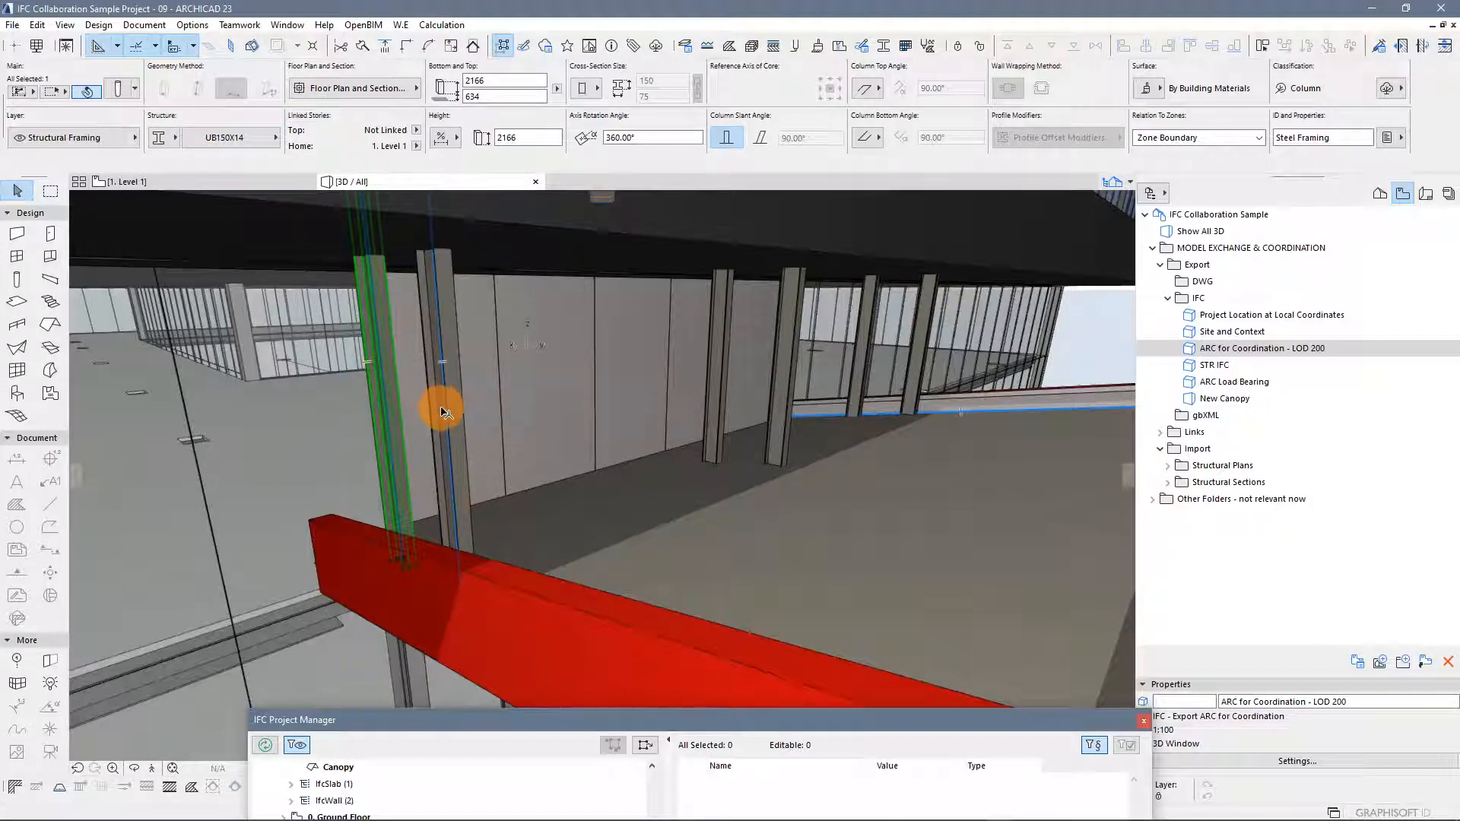
Bring the IFC Project Manager back up and expand the IfcColumnType group in the type products list
{"action": "left_click_drag", "start_coordinate": [479, 720], "coordinate": [400, 121]}
{"action": "left_click_drag", "start_coordinate": [272, 116], "coordinate": [357, 115]}
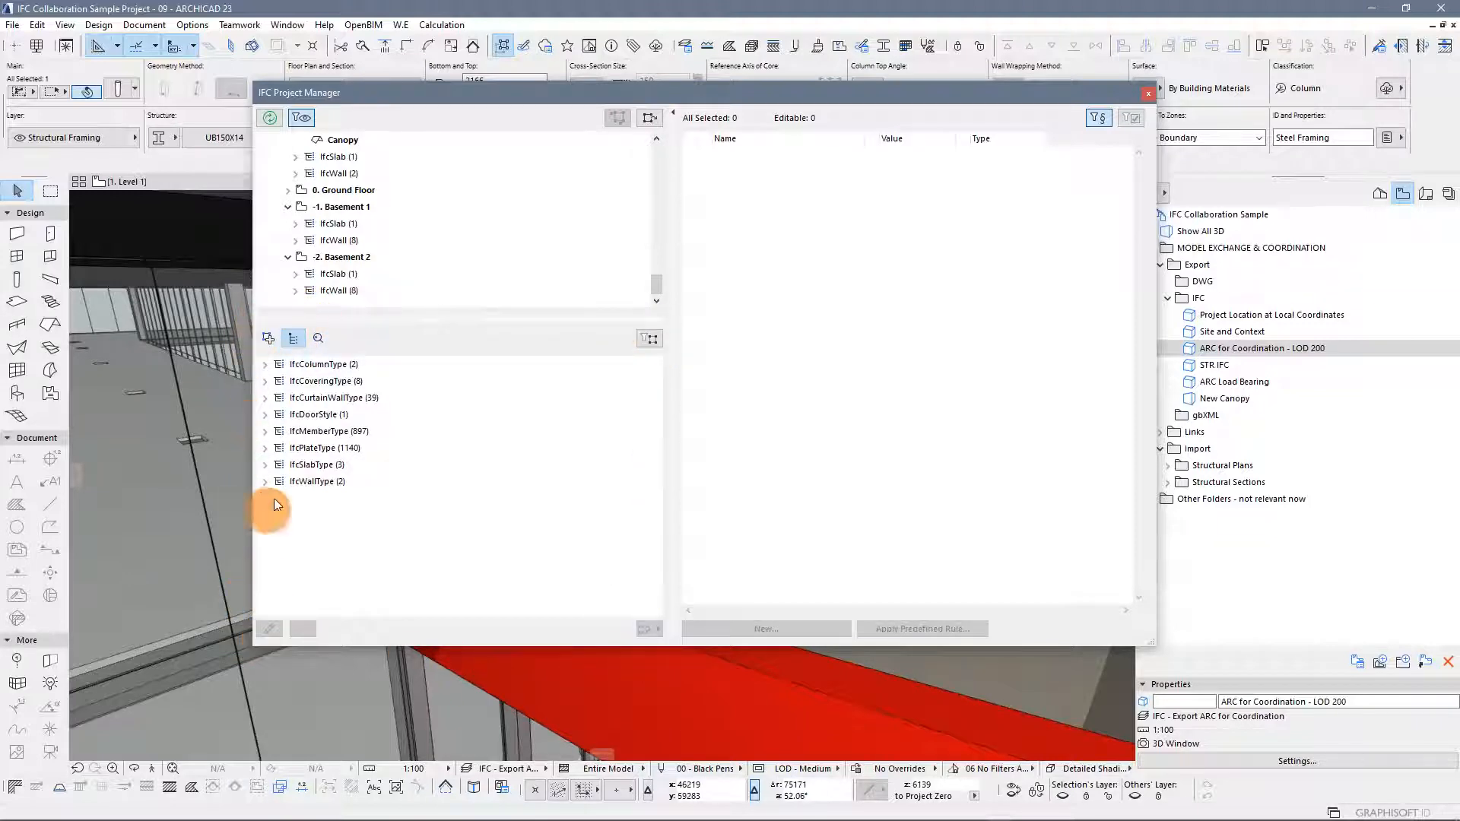
{"action": "left_click", "coordinate": [270, 339]}
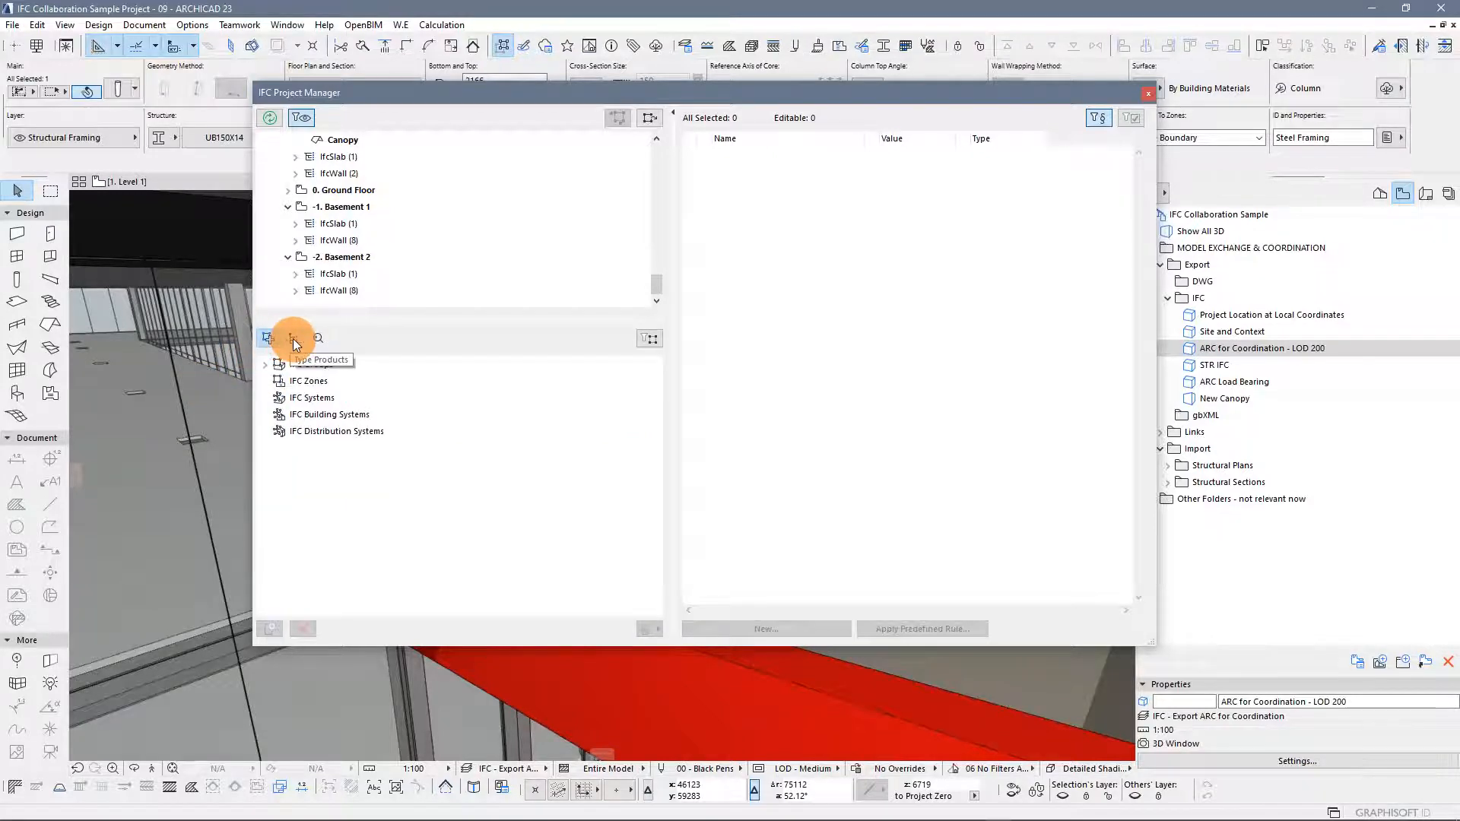
{"action": "left_click", "coordinate": [293, 339]}
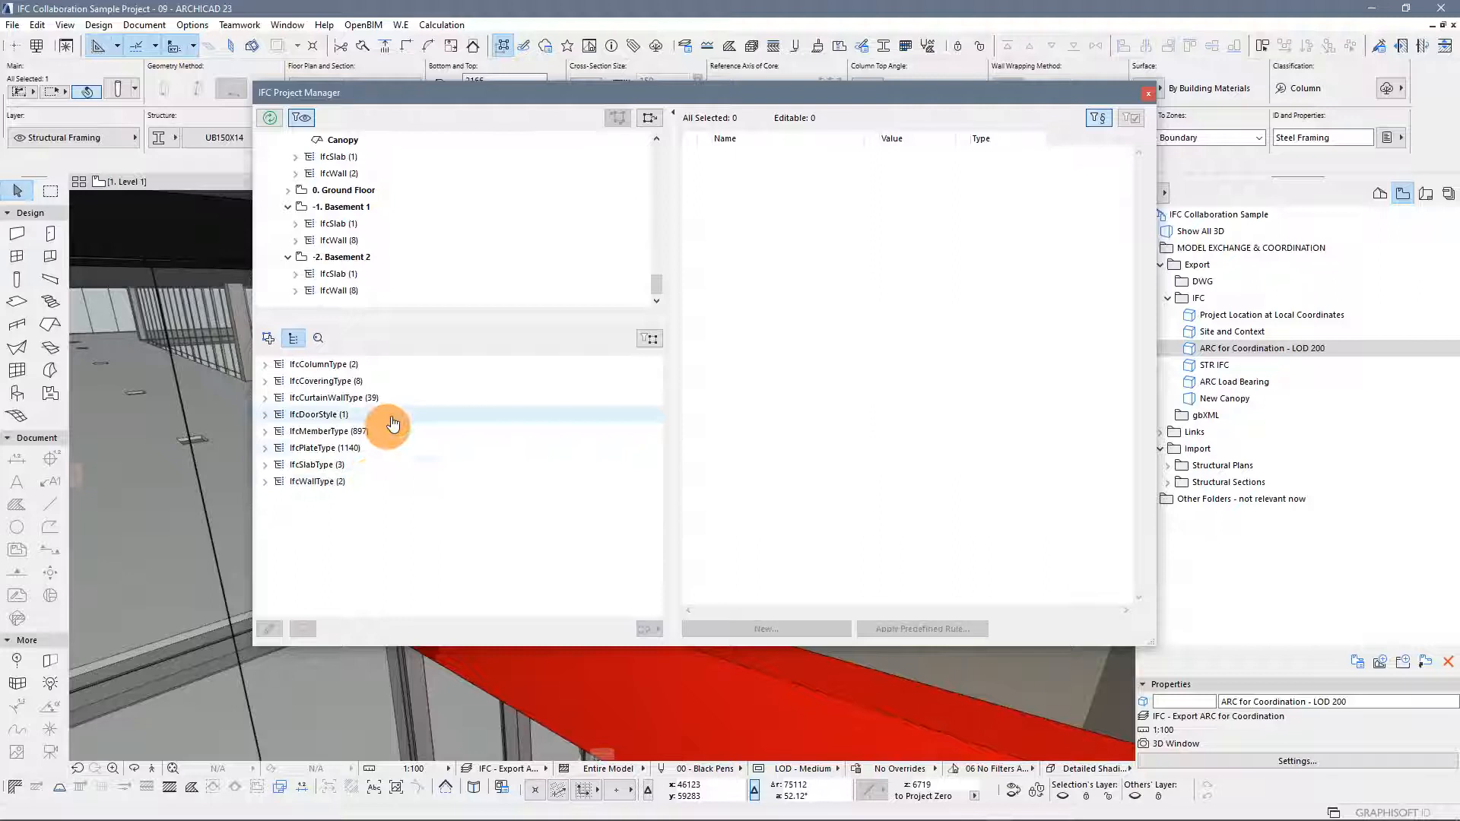
{"action": "left_click_drag", "start_coordinate": [638, 97], "coordinate": [521, 121]}
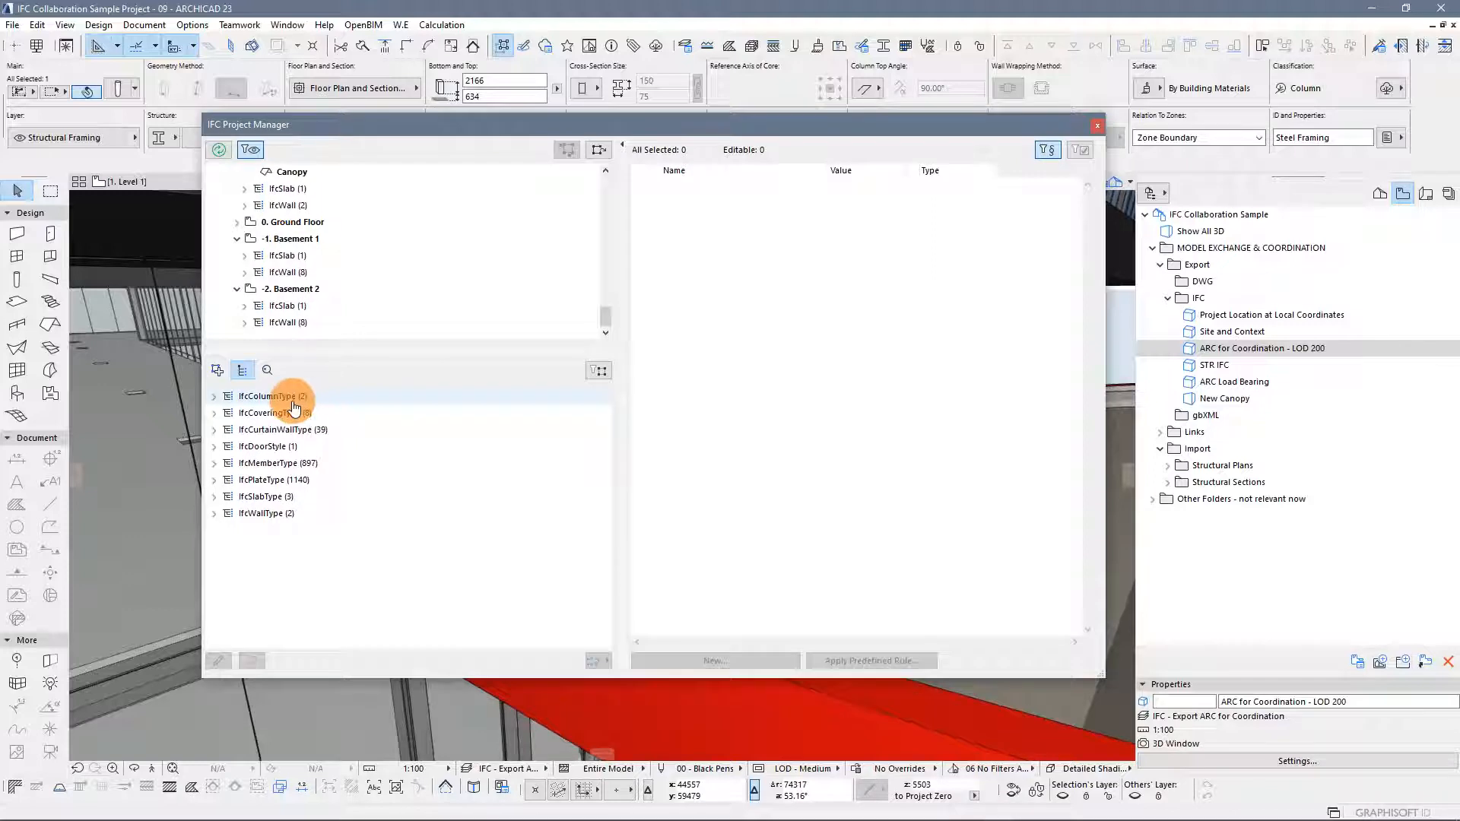
{"action": "left_click", "coordinate": [213, 397]}
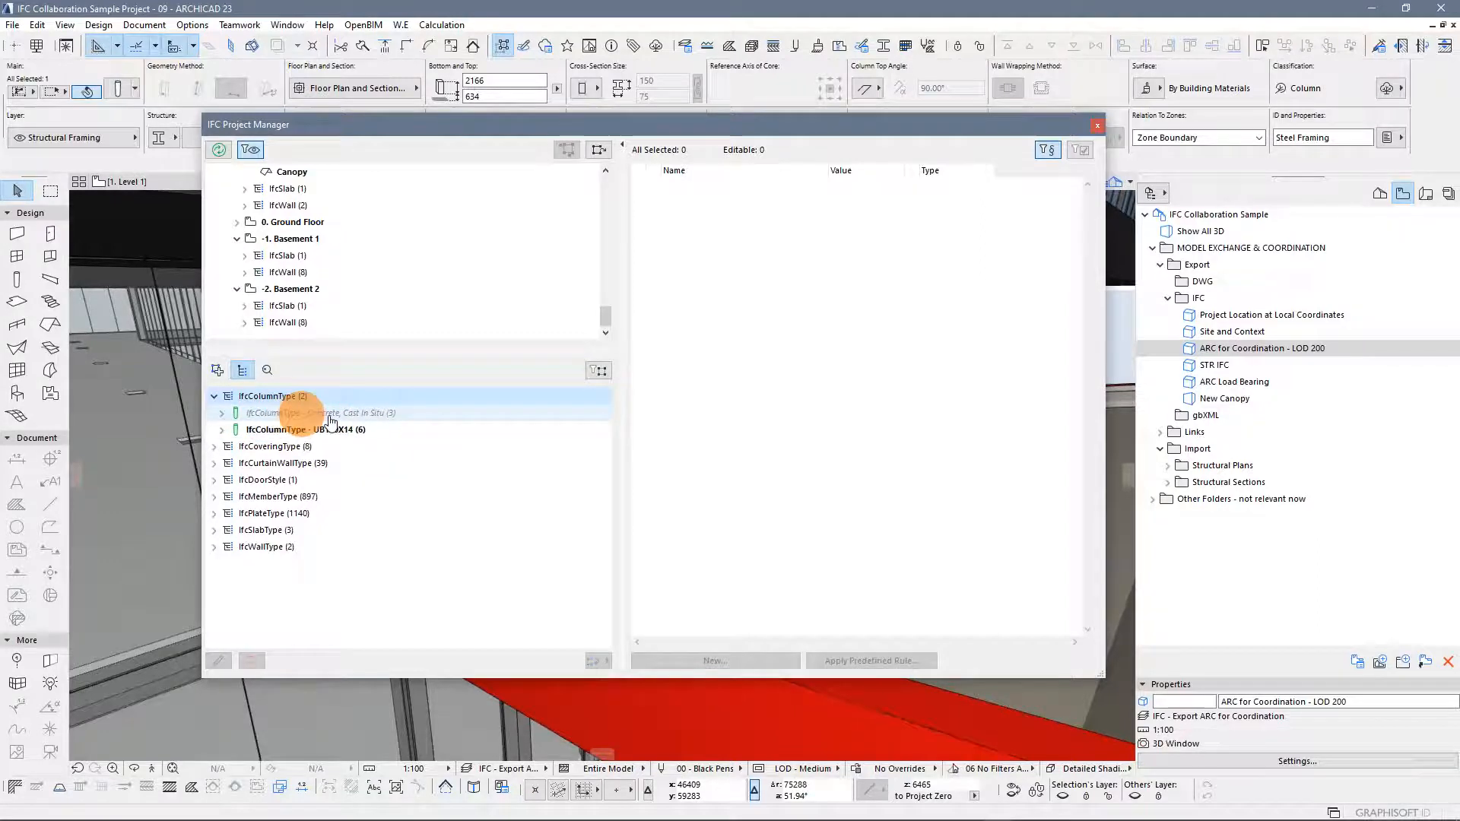
Select the concrete and the UB150X14 column types in turn to inspect their IFC attributes
{"action": "left_click", "coordinate": [400, 421]}
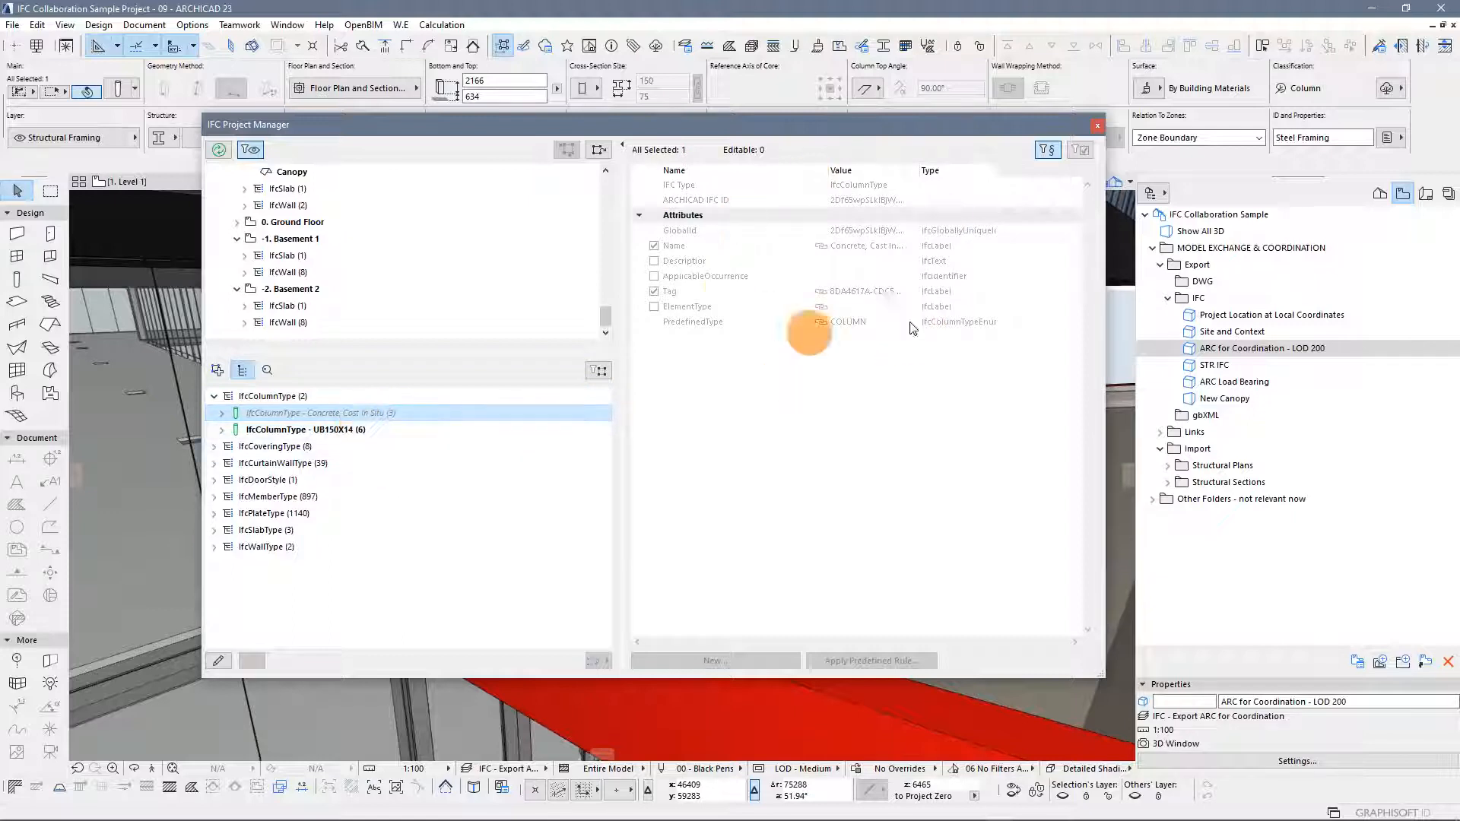
{"action": "left_click", "coordinate": [371, 430]}
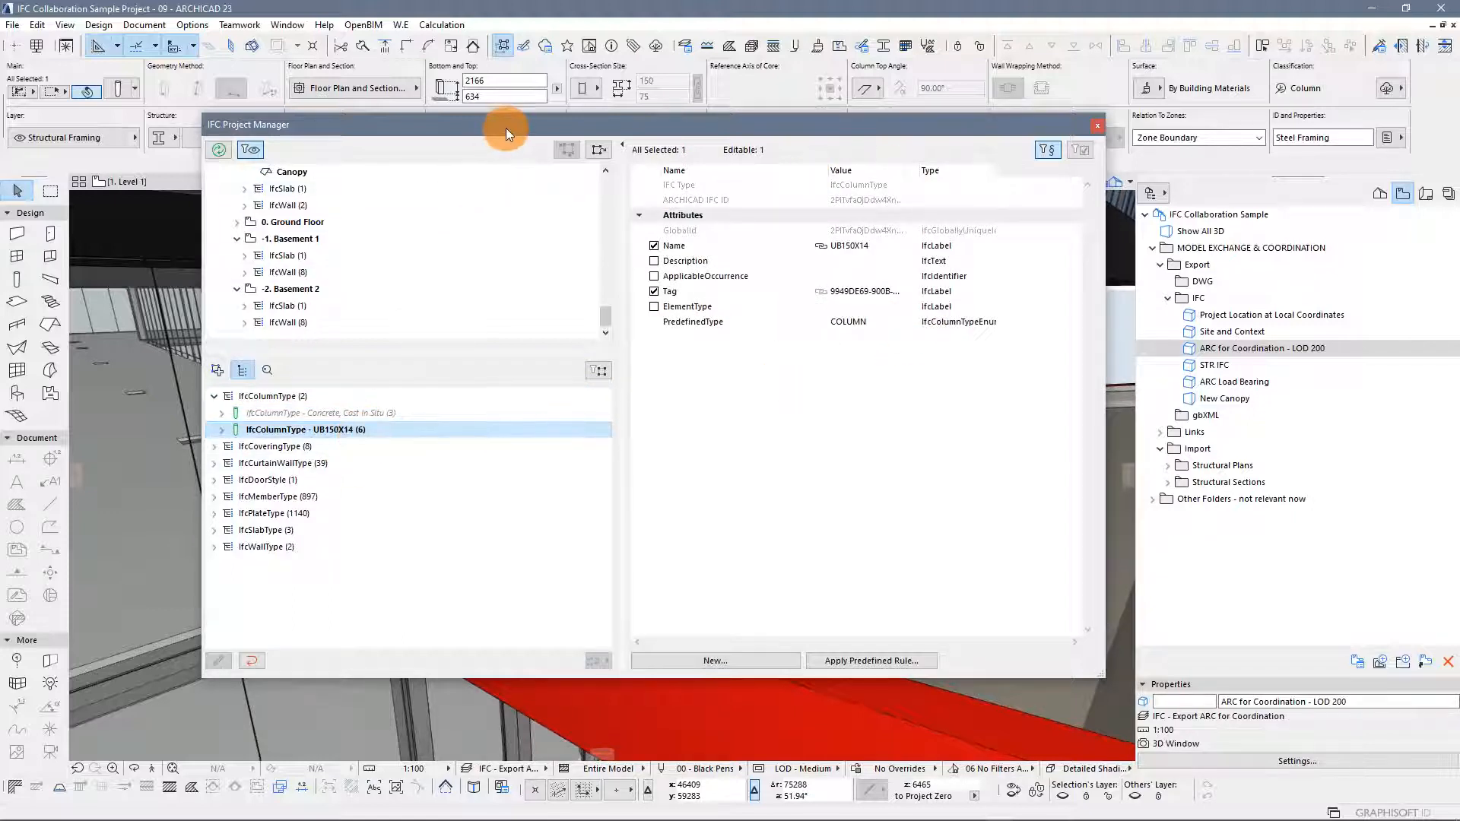
{"action": "left_click_drag", "start_coordinate": [504, 128], "coordinate": [499, 112]}
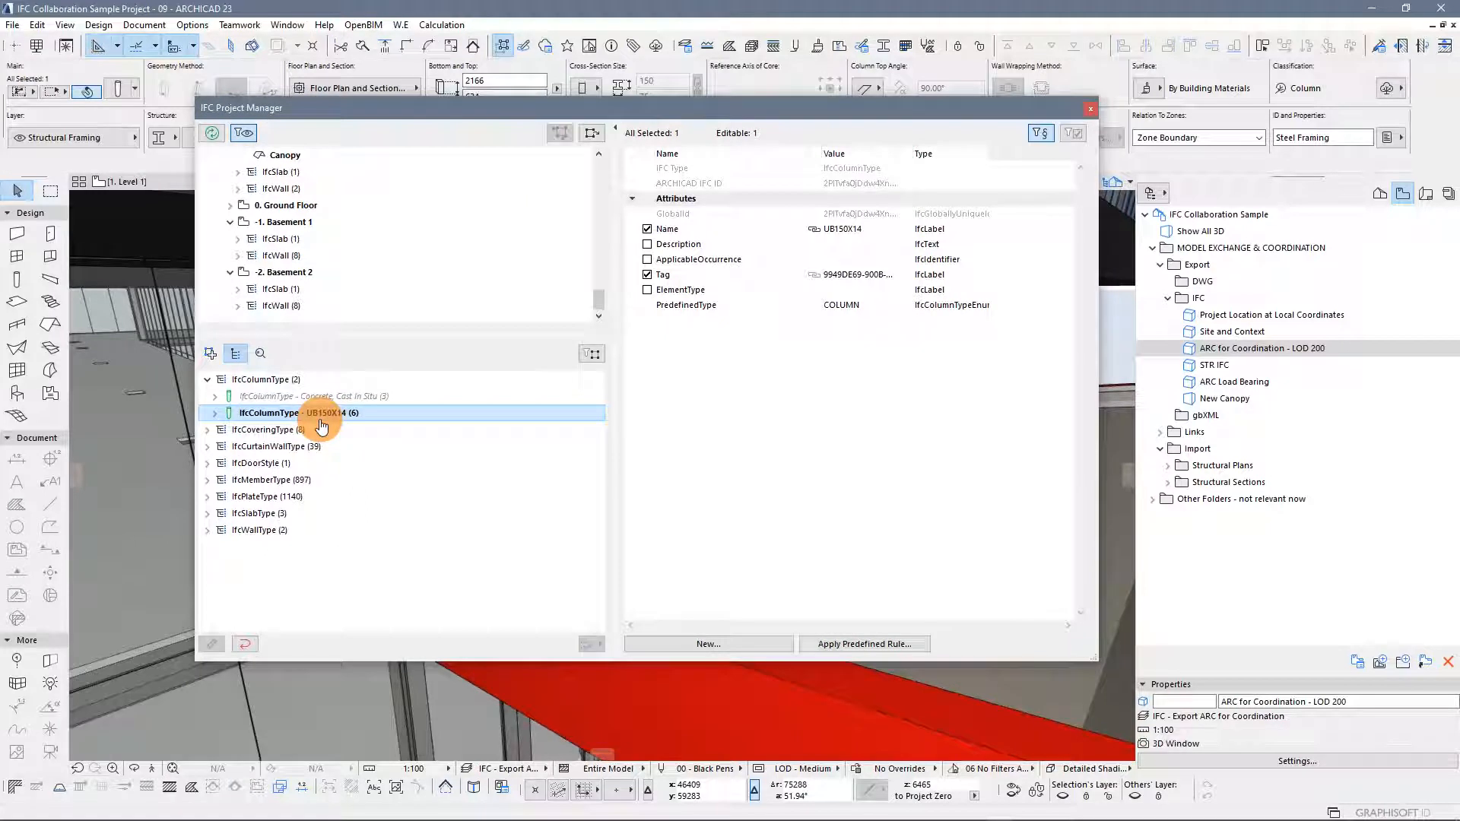
Expand the UB150X14 column type and select each of its Steel Framing columns to inspect them
{"action": "left_click", "coordinate": [217, 415]}
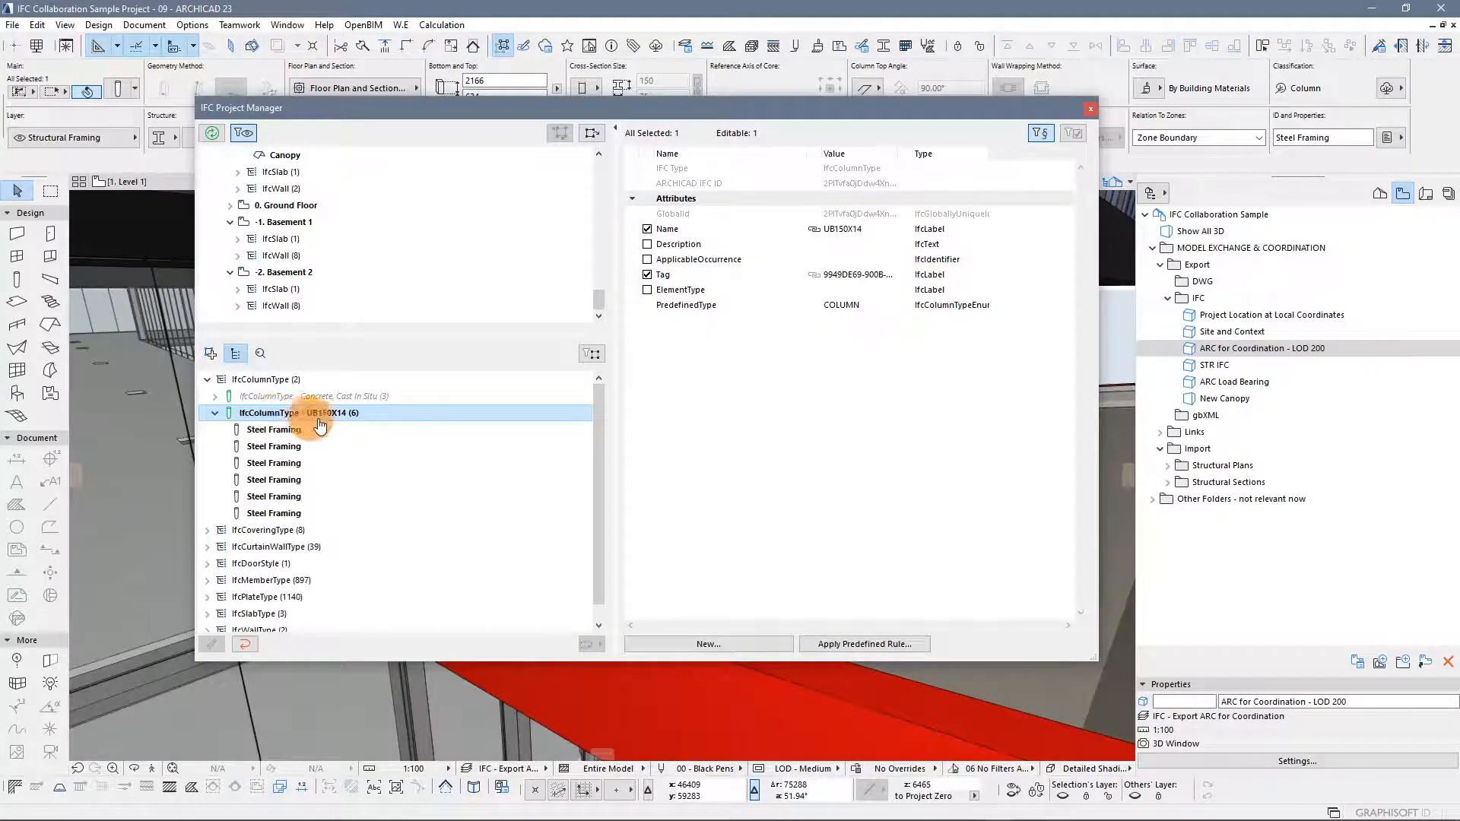
{"action": "left_click_drag", "start_coordinate": [536, 111], "coordinate": [485, 165]}
{"action": "left_click", "coordinate": [277, 472]}
{"action": "left_click", "coordinate": [282, 489]}
{"action": "left_click", "coordinate": [279, 507]}
{"action": "left_click", "coordinate": [279, 523]}
{"action": "left_click", "coordinate": [280, 540]}
{"action": "left_click", "coordinate": [280, 556]}
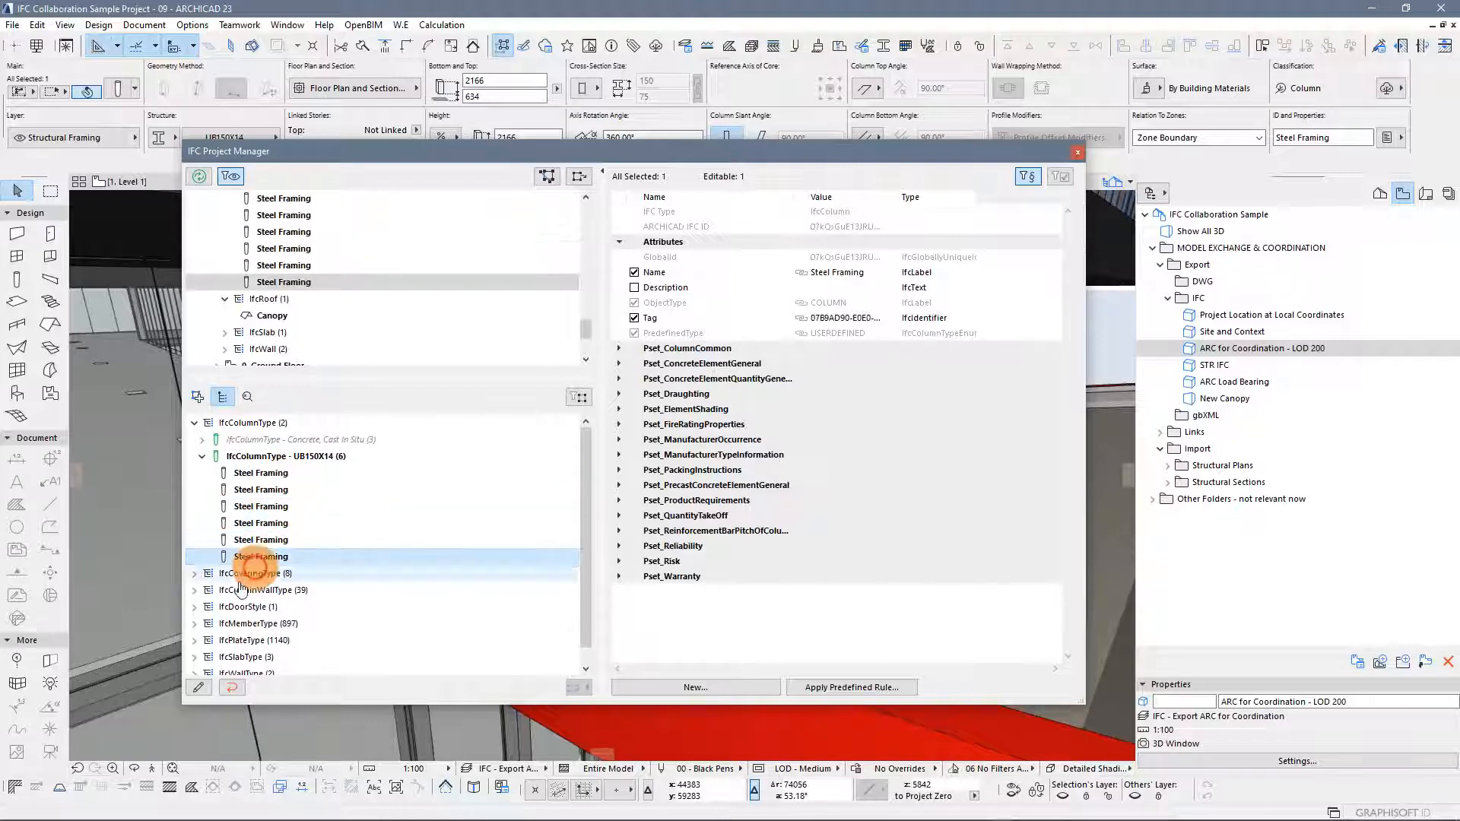
{"action": "left_click", "coordinate": [255, 474]}
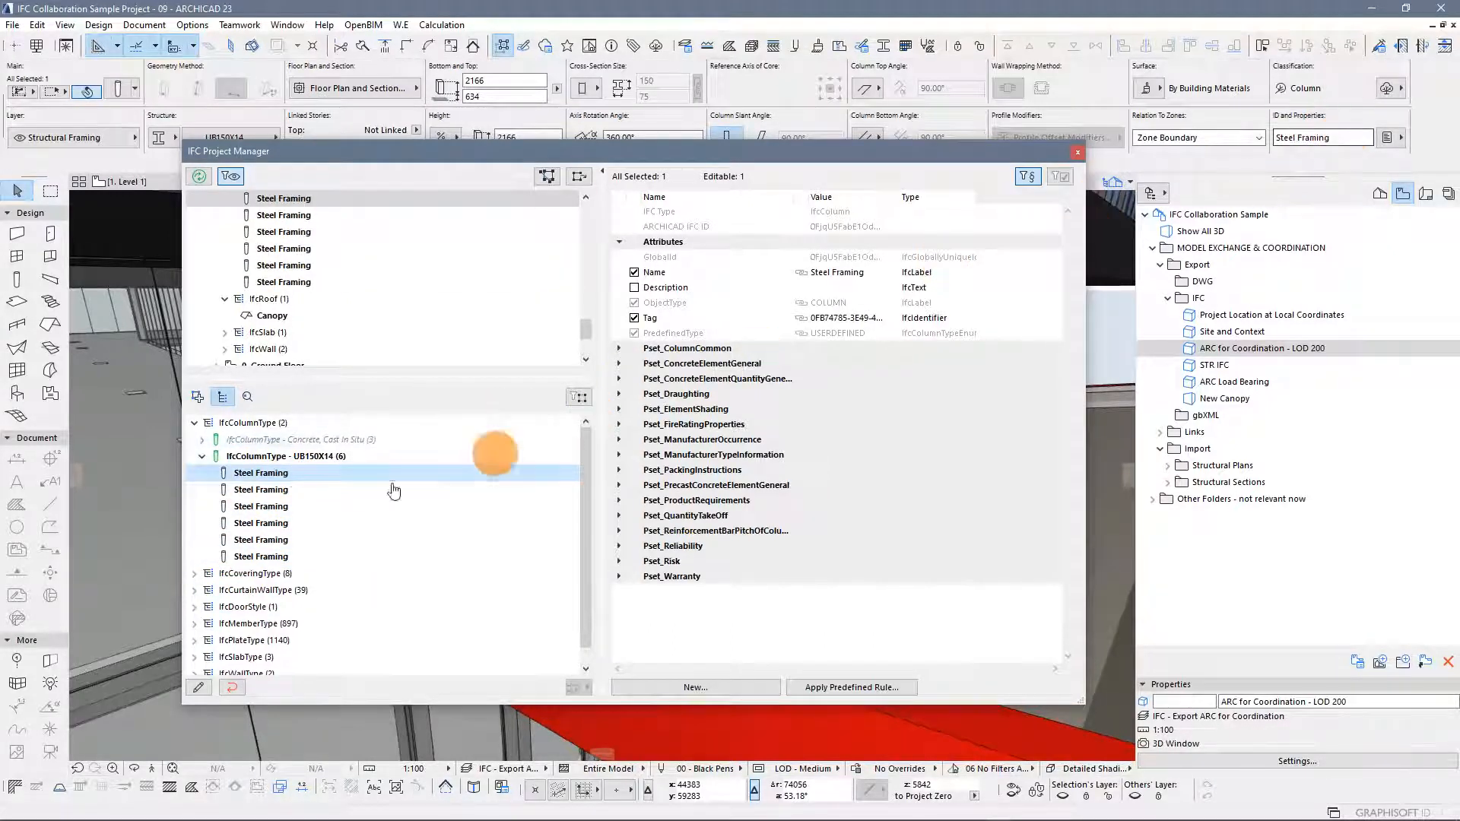
Select the UB150X14 column type and open the list of options for its PredefinedType attribute
{"action": "left_click", "coordinate": [296, 457]}
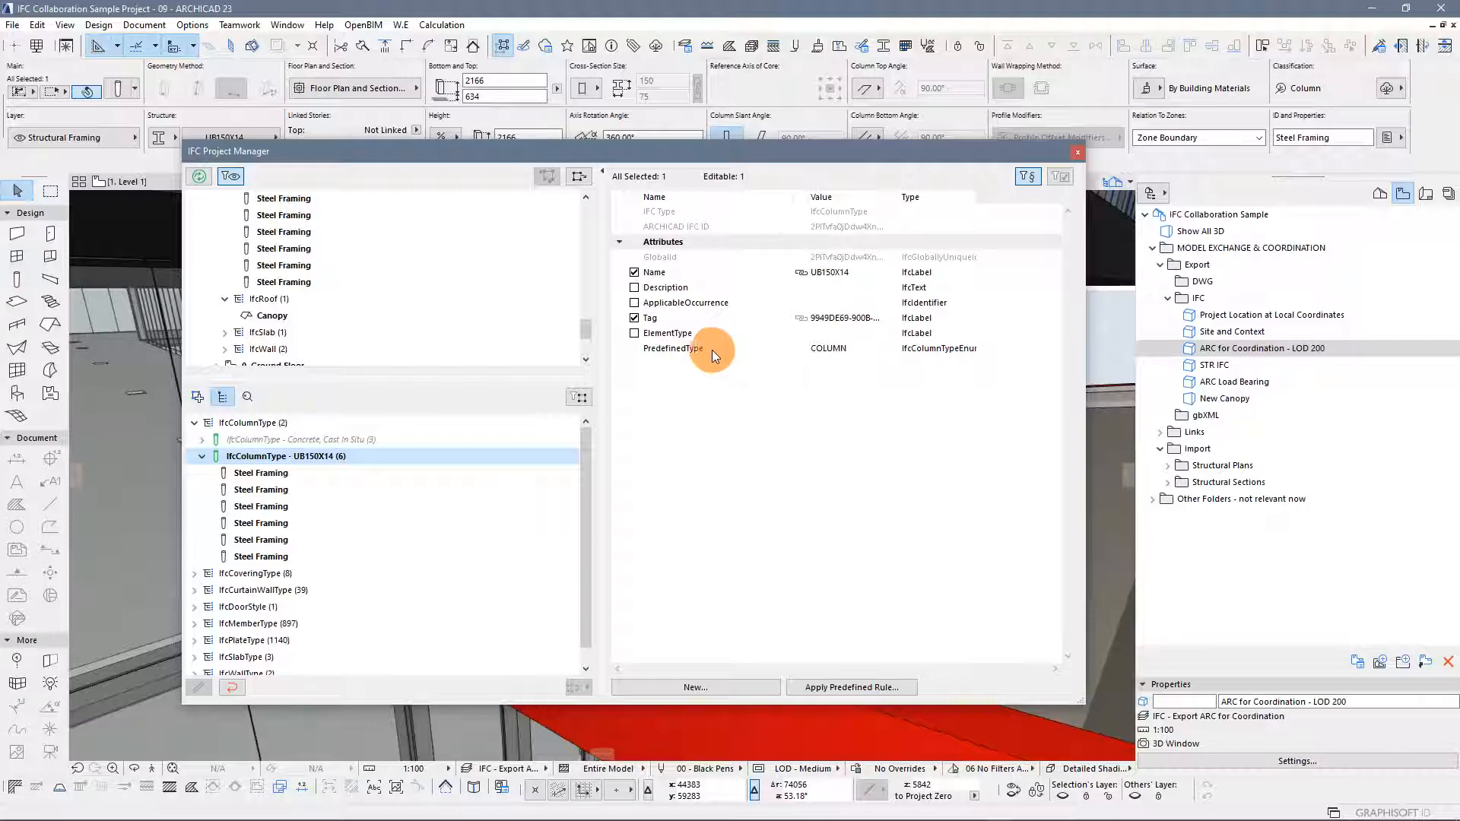
{"action": "left_click", "coordinate": [877, 349]}
{"action": "left_click", "coordinate": [891, 348]}
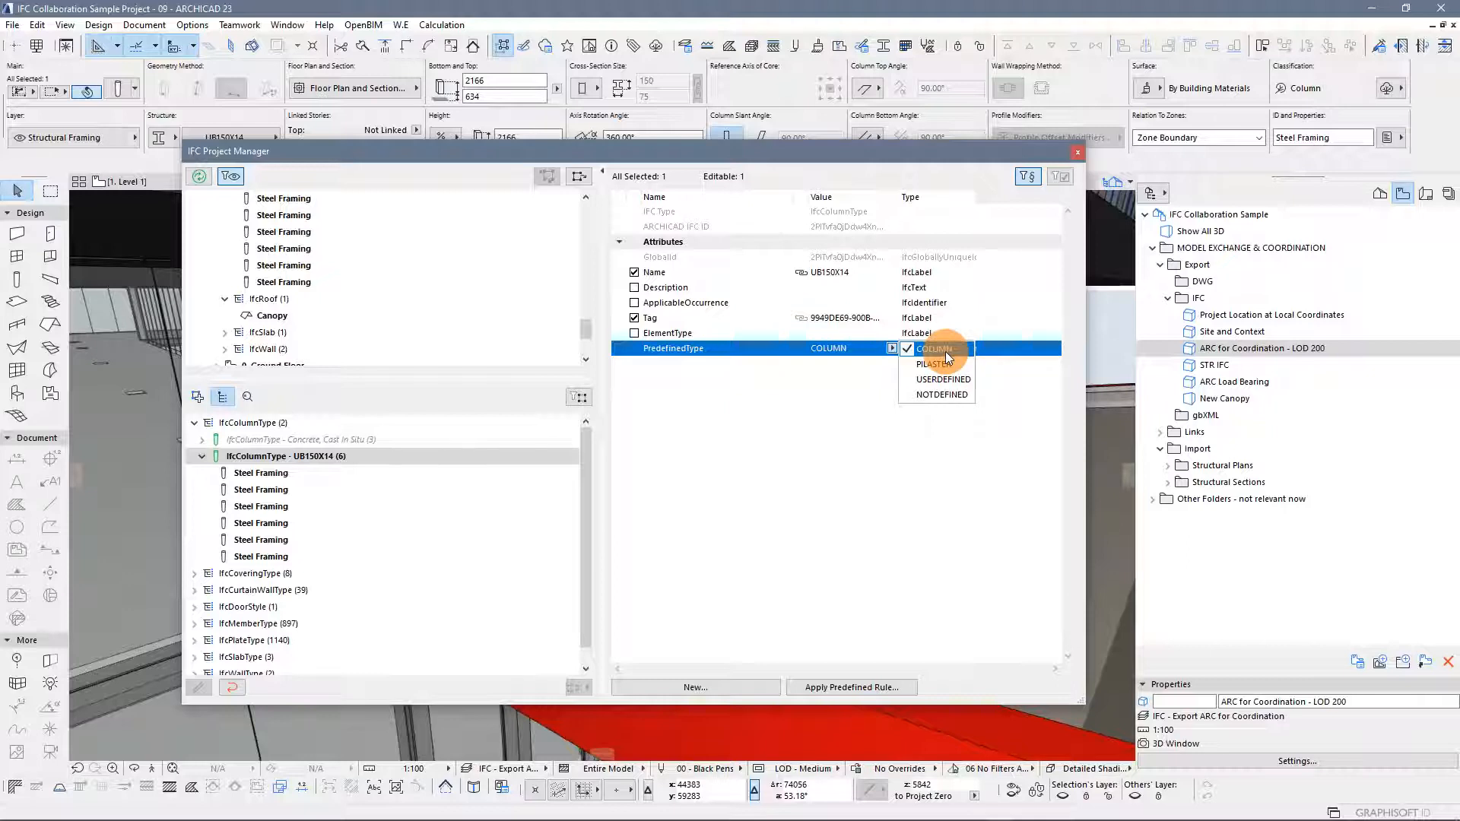
{"action": "left_click", "coordinate": [792, 398]}
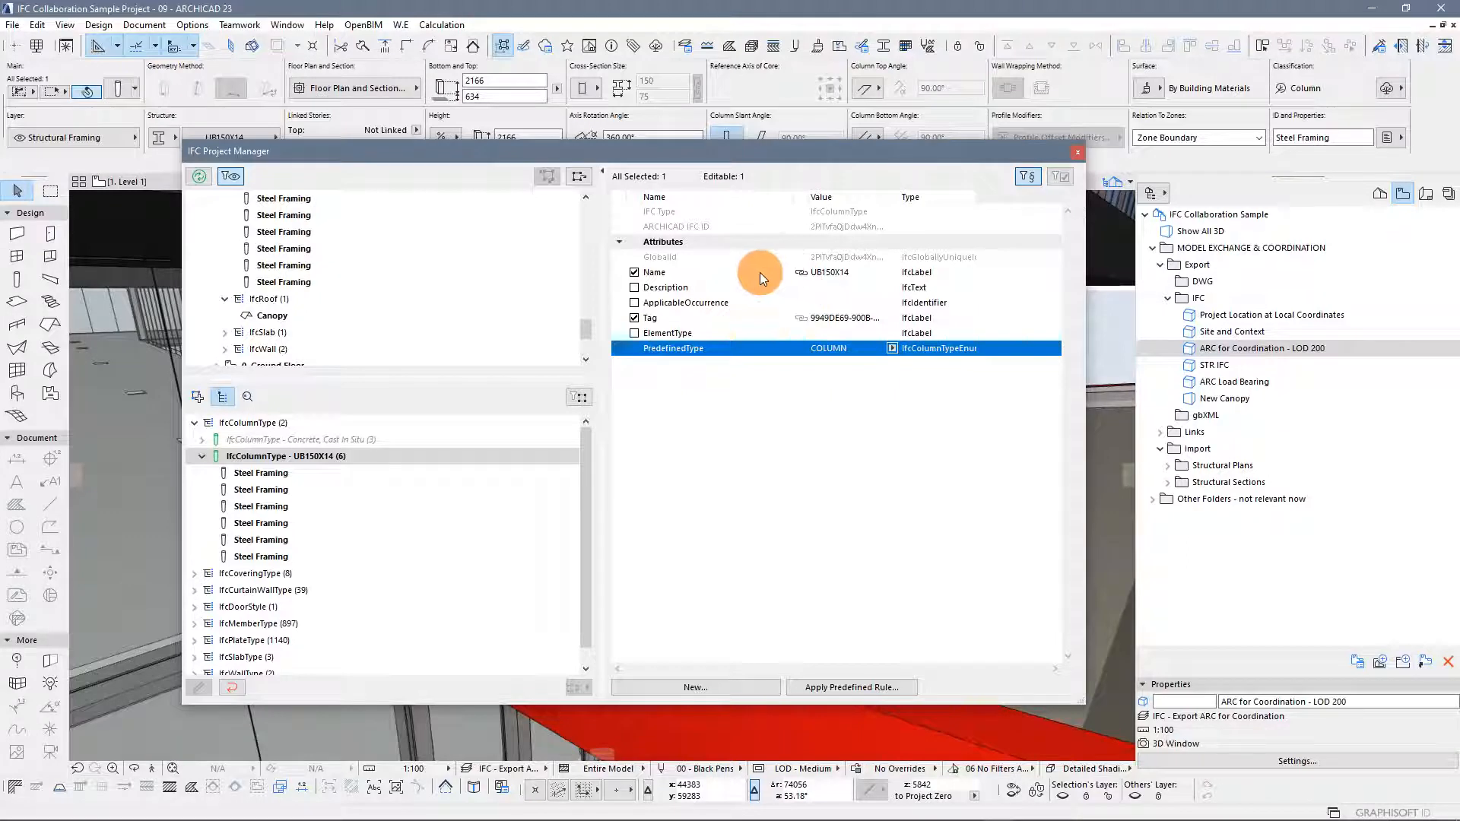
Inspect the column type's IFC Type, PredefinedType and Name attribute rows
{"action": "left_click", "coordinate": [845, 212]}
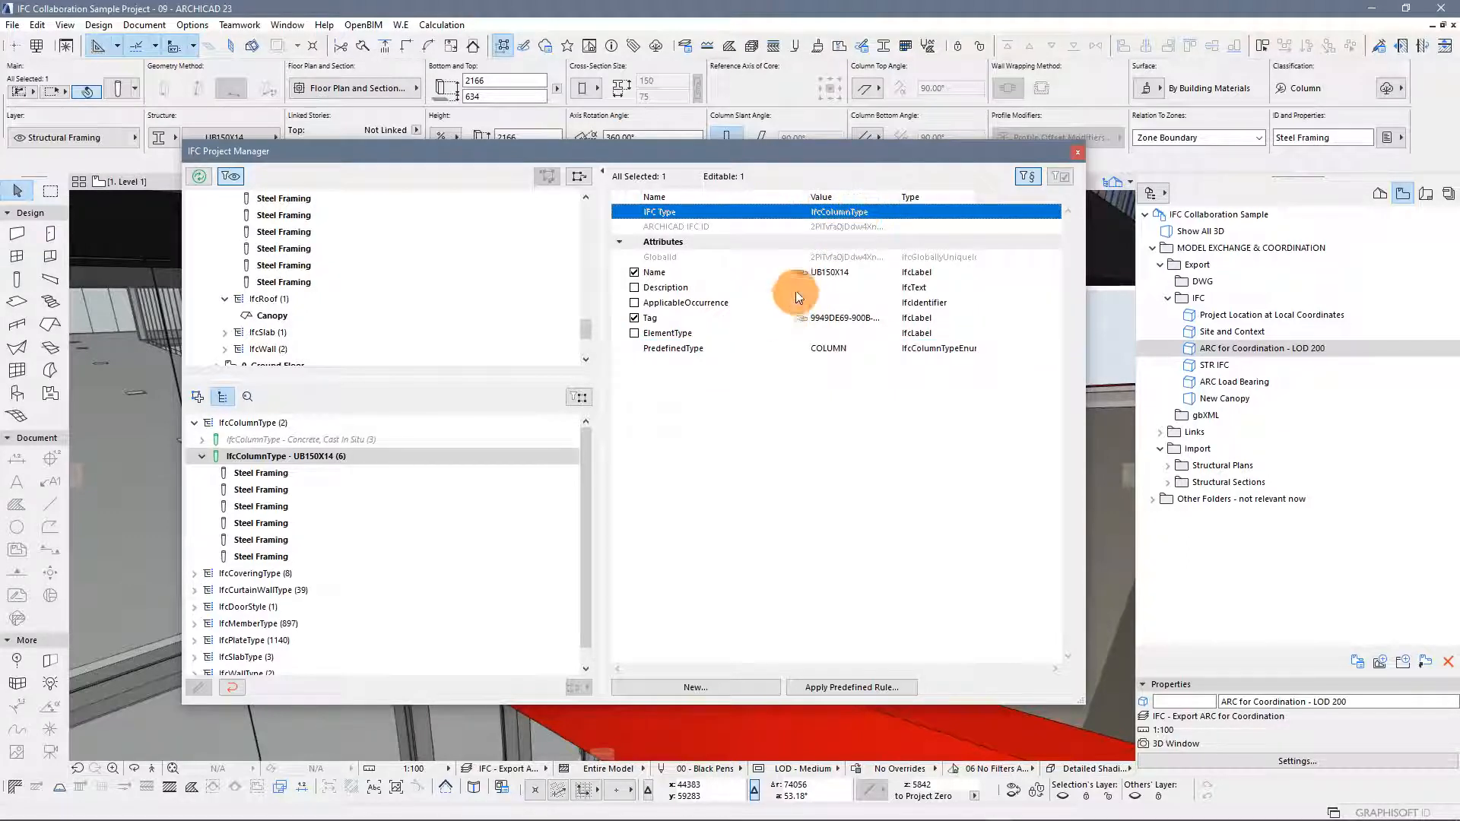
{"action": "left_click", "coordinate": [771, 351]}
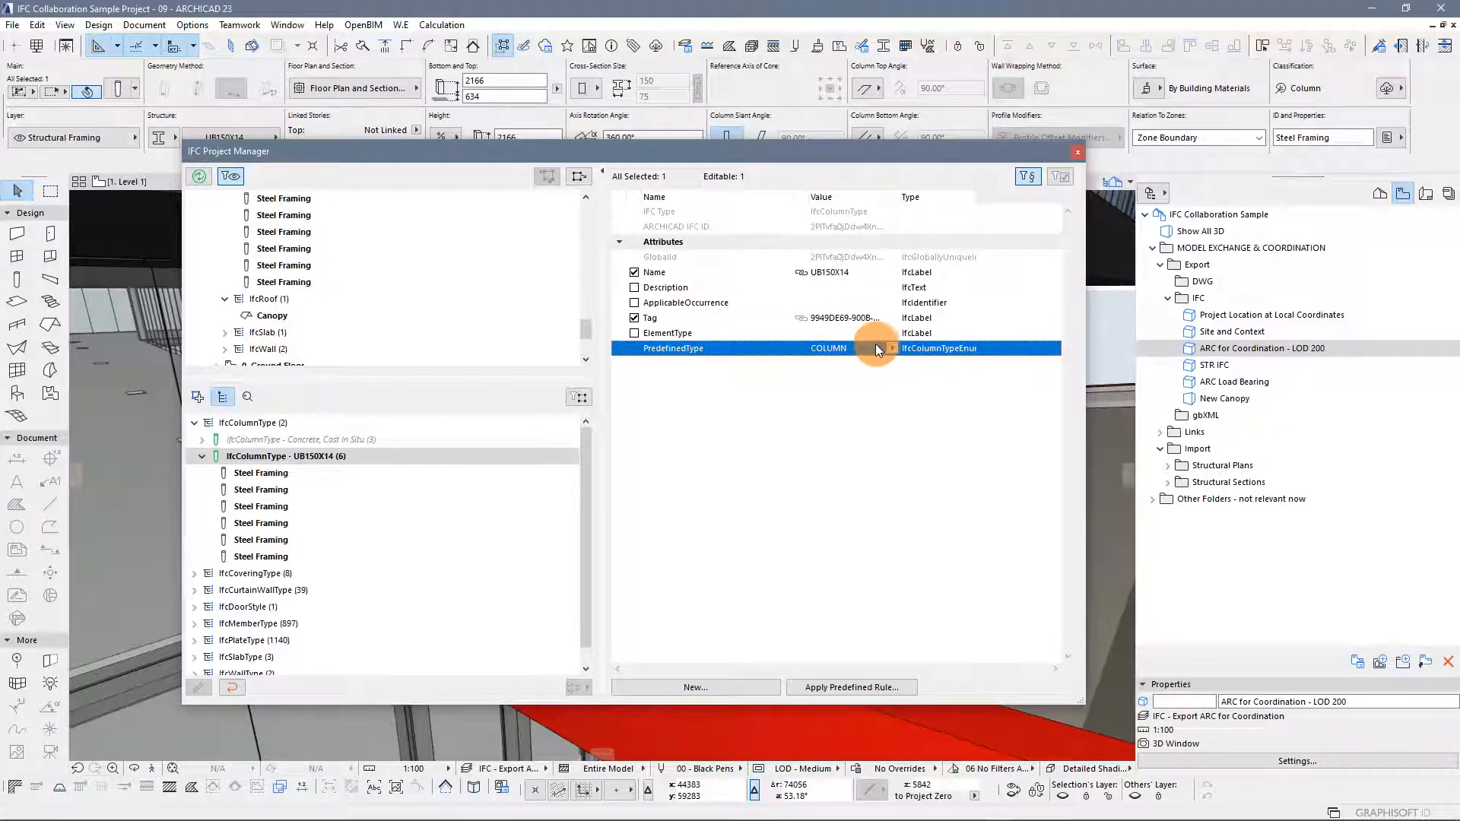
{"action": "left_click", "coordinate": [755, 275]}
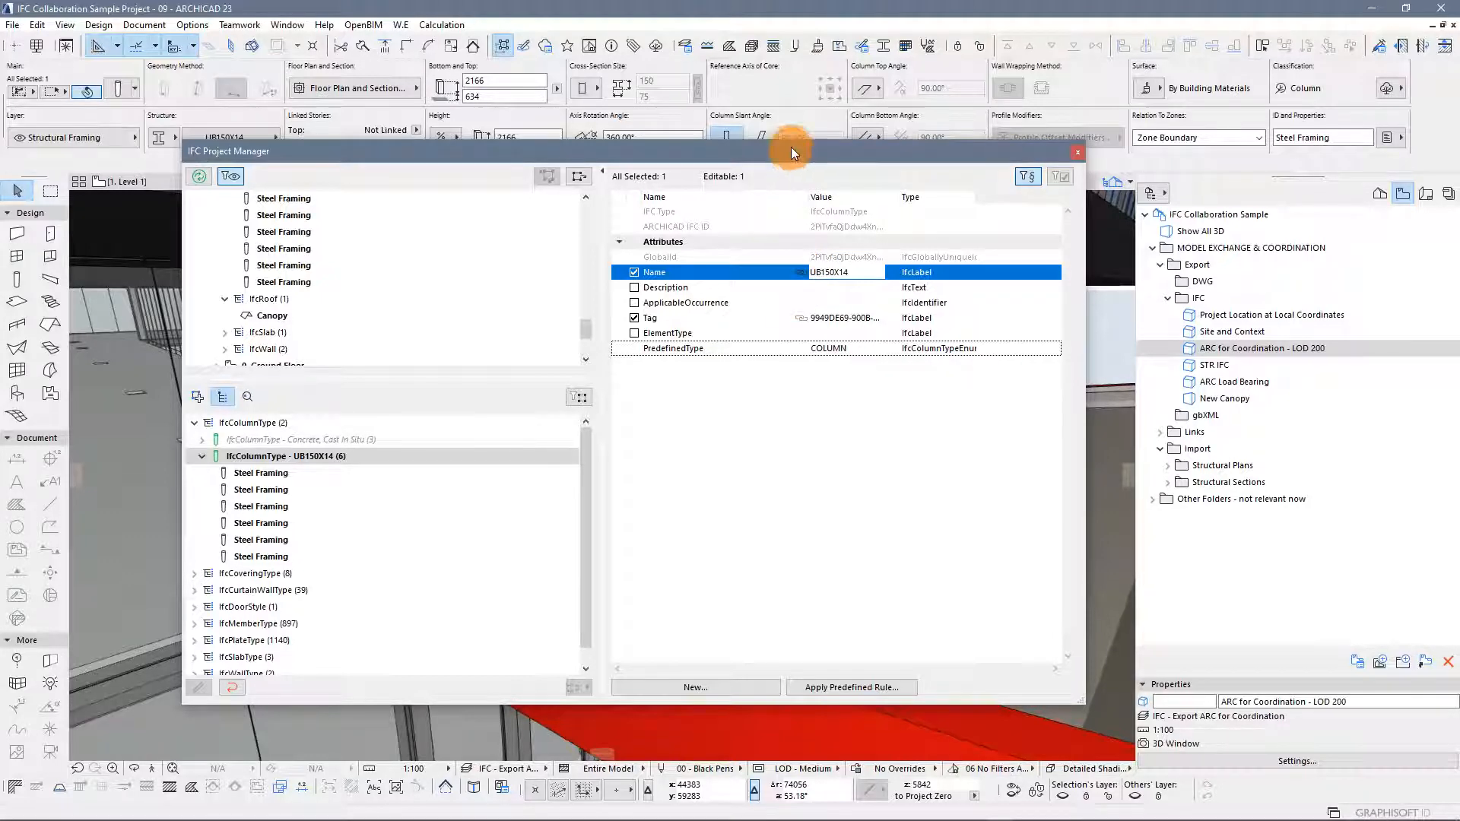
{"action": "left_click_drag", "start_coordinate": [790, 149], "coordinate": [781, 308]}
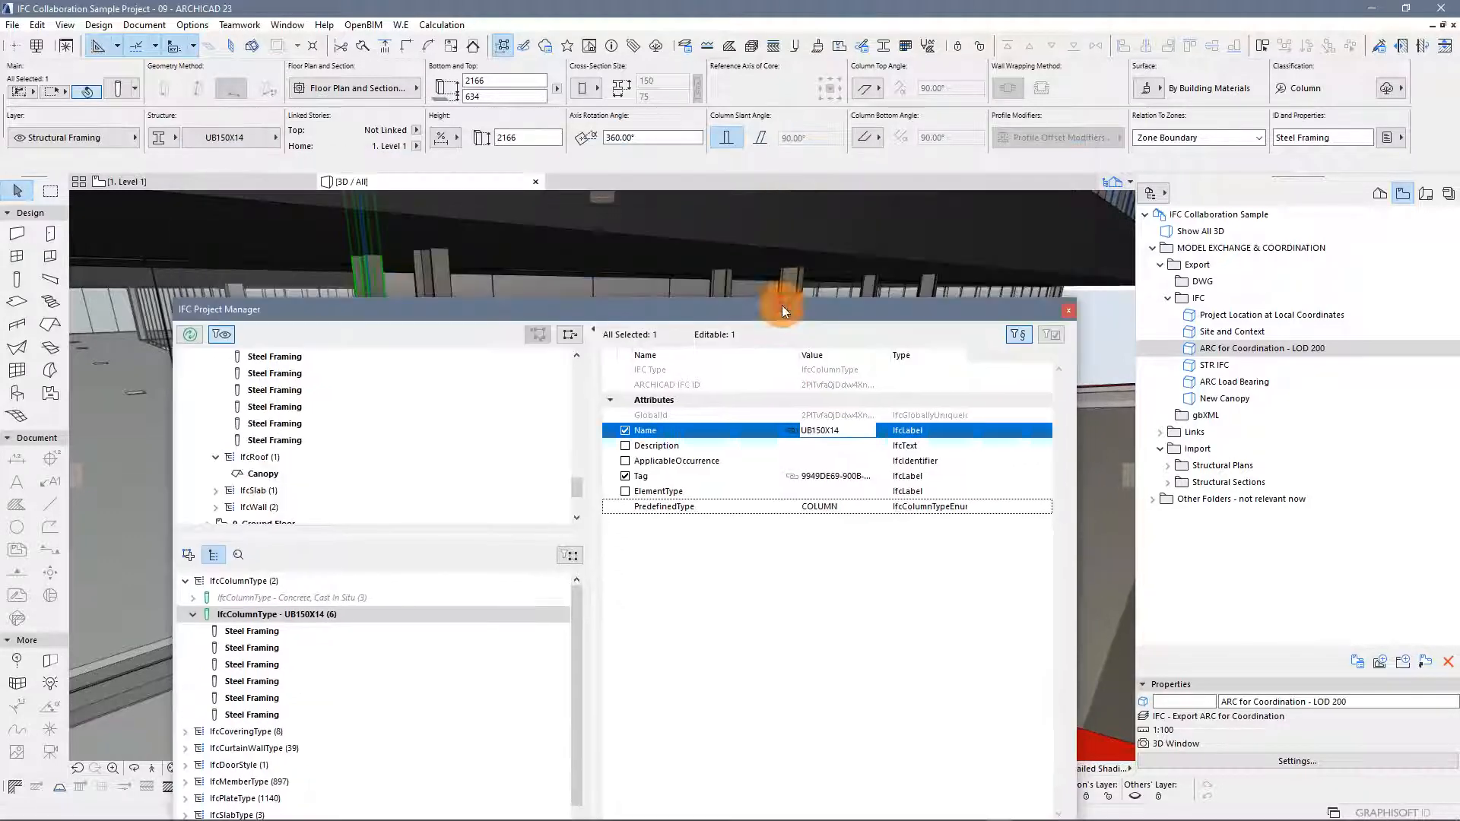
Open the IFC Translators and view the Map IFC Types dialog of the export translator's type mapping preset
{"action": "left_click", "coordinate": [372, 23]}
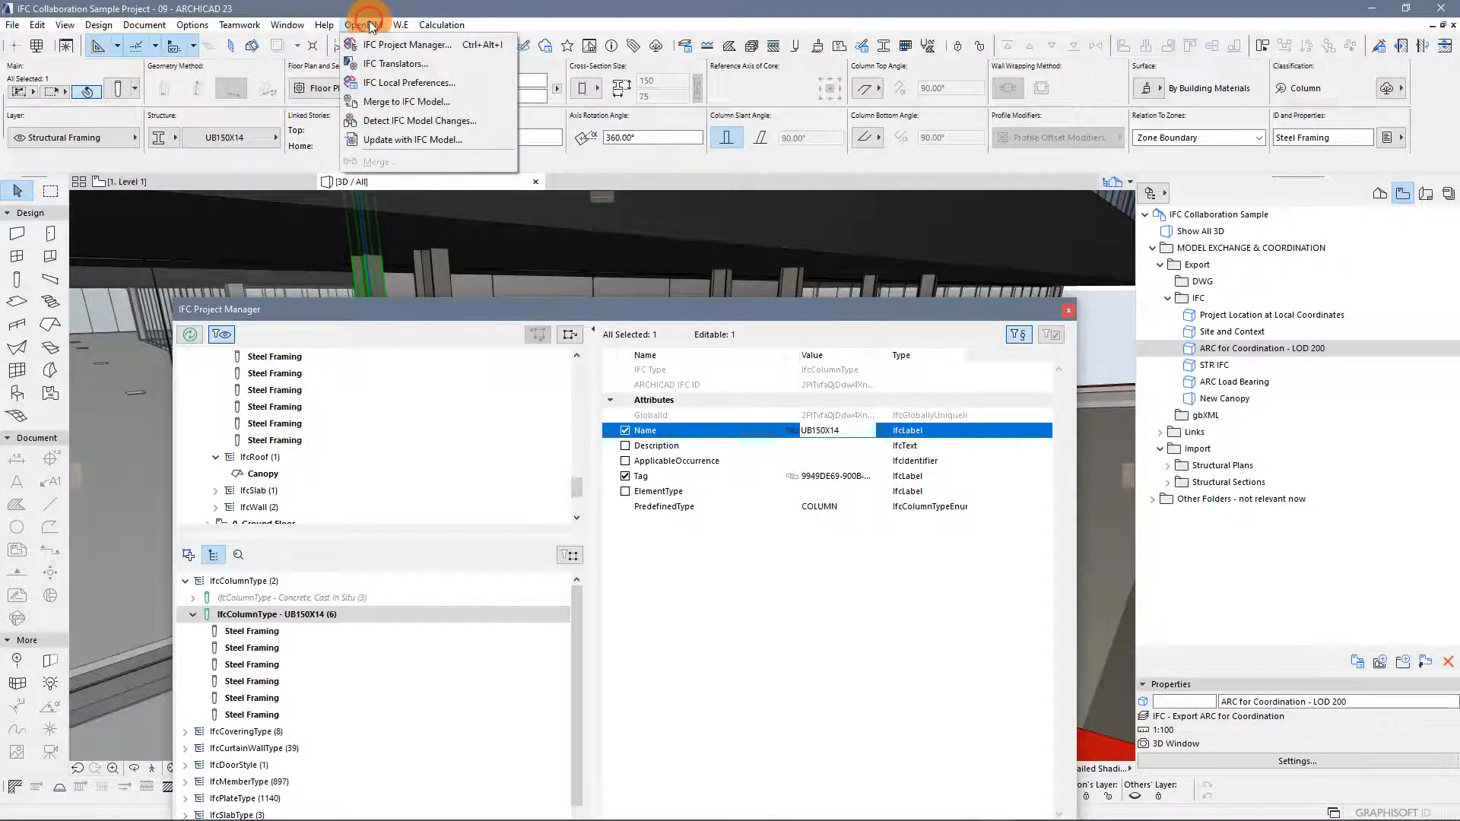
{"action": "left_click", "coordinate": [380, 64]}
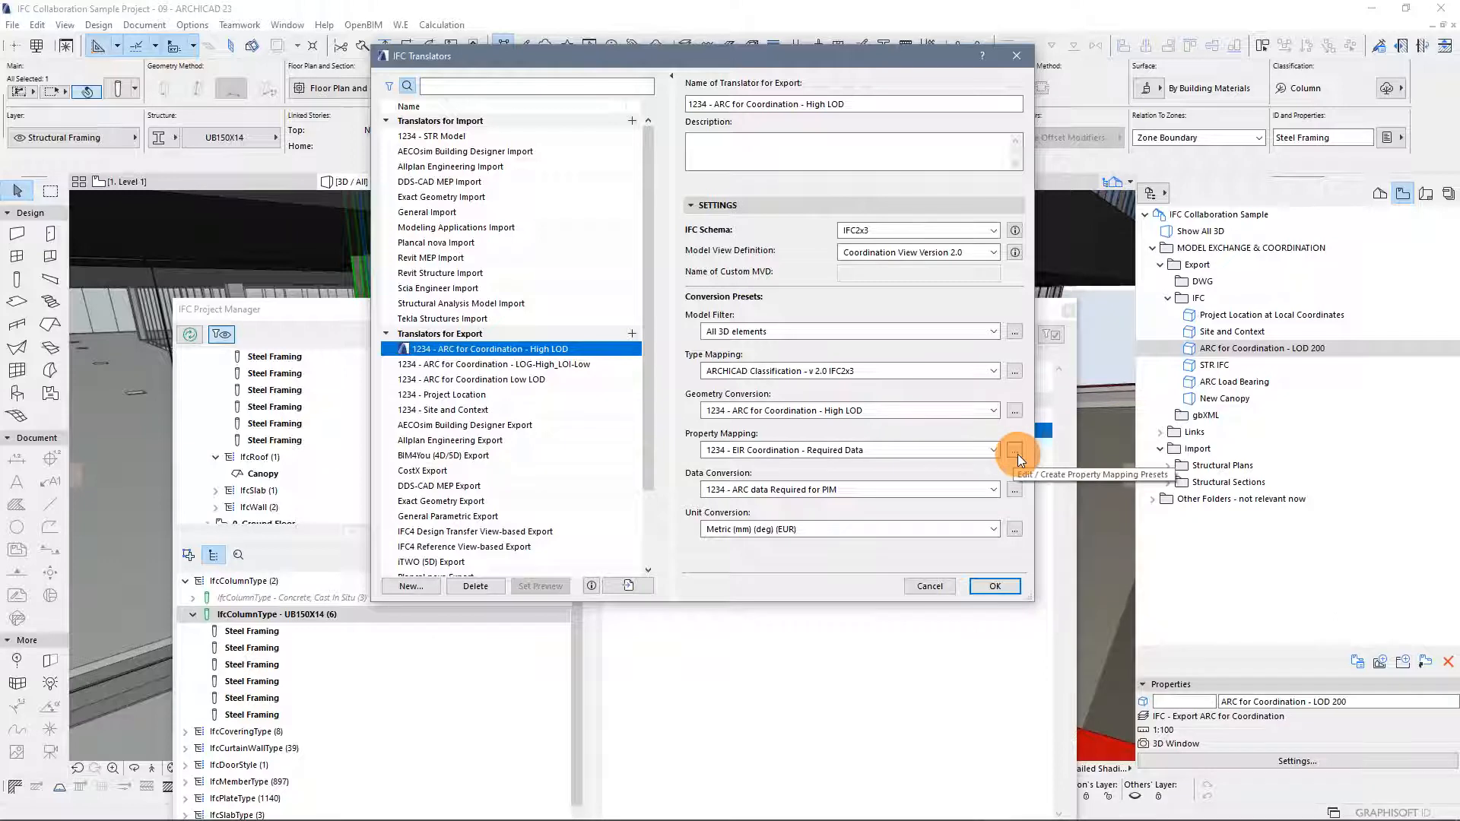
{"action": "left_click", "coordinate": [1014, 372]}
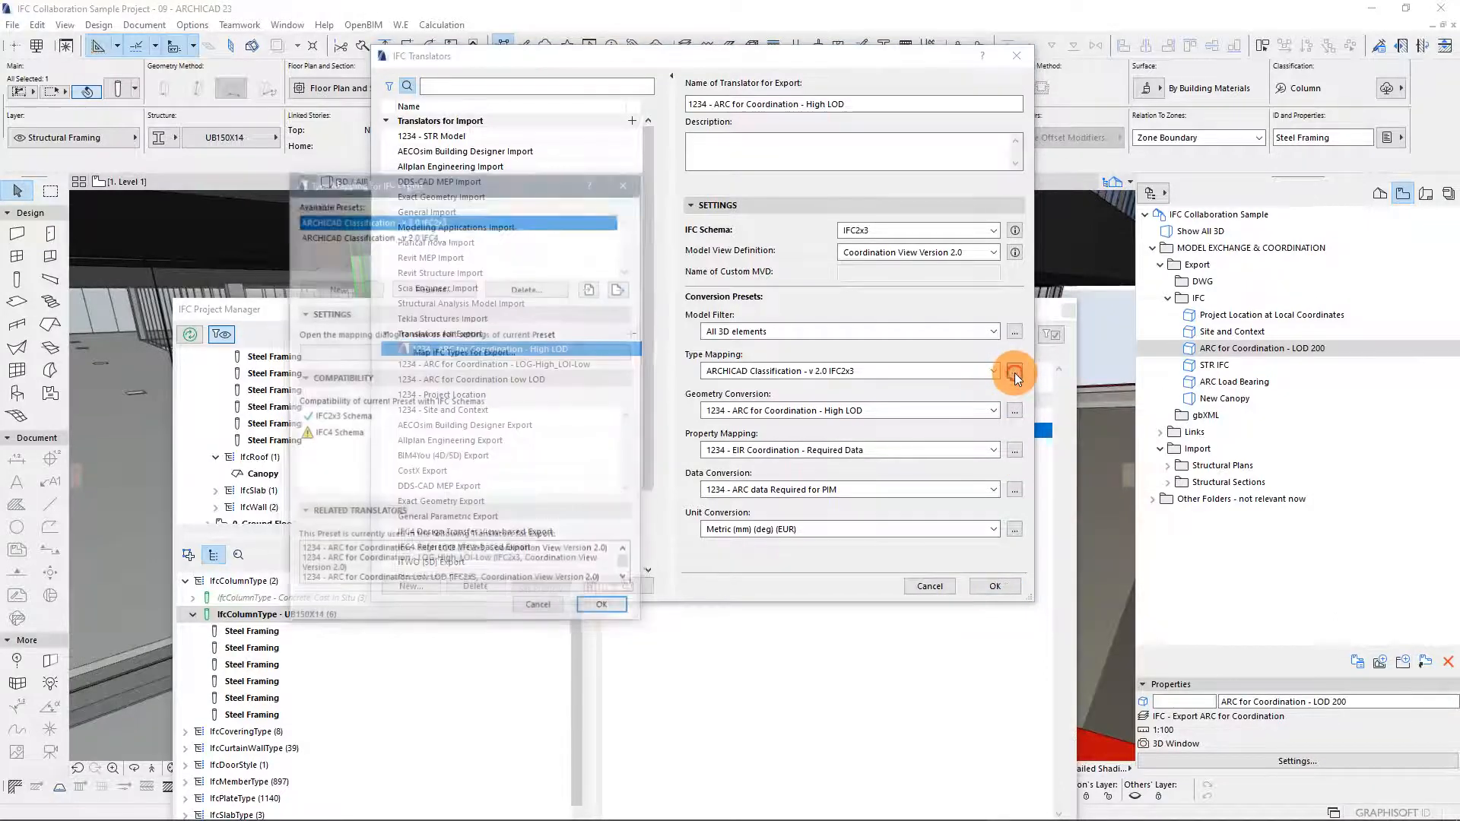
{"action": "left_click", "coordinate": [546, 352]}
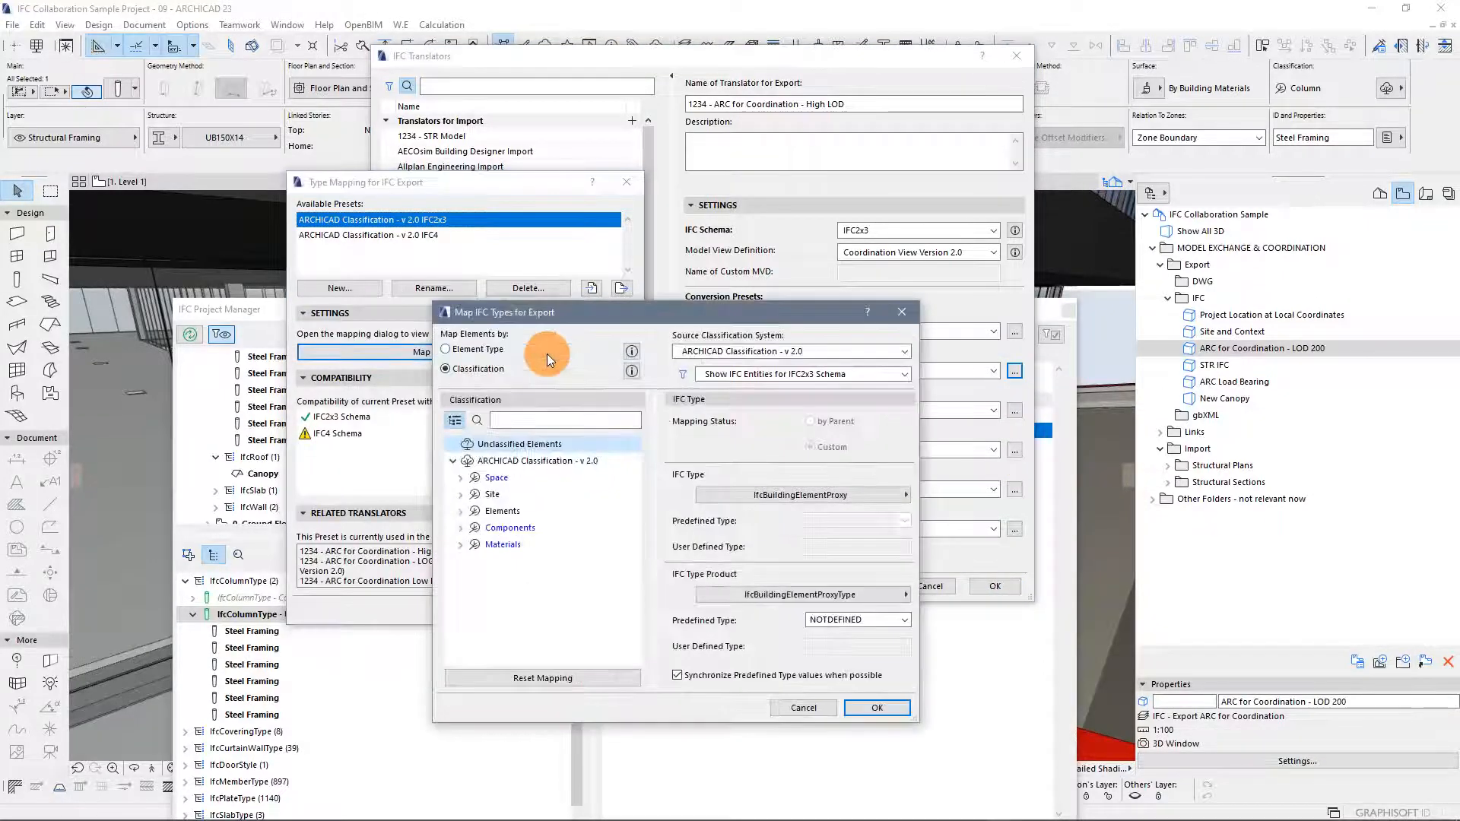
{"action": "left_click", "coordinate": [800, 709]}
{"action": "left_click", "coordinate": [576, 595]}
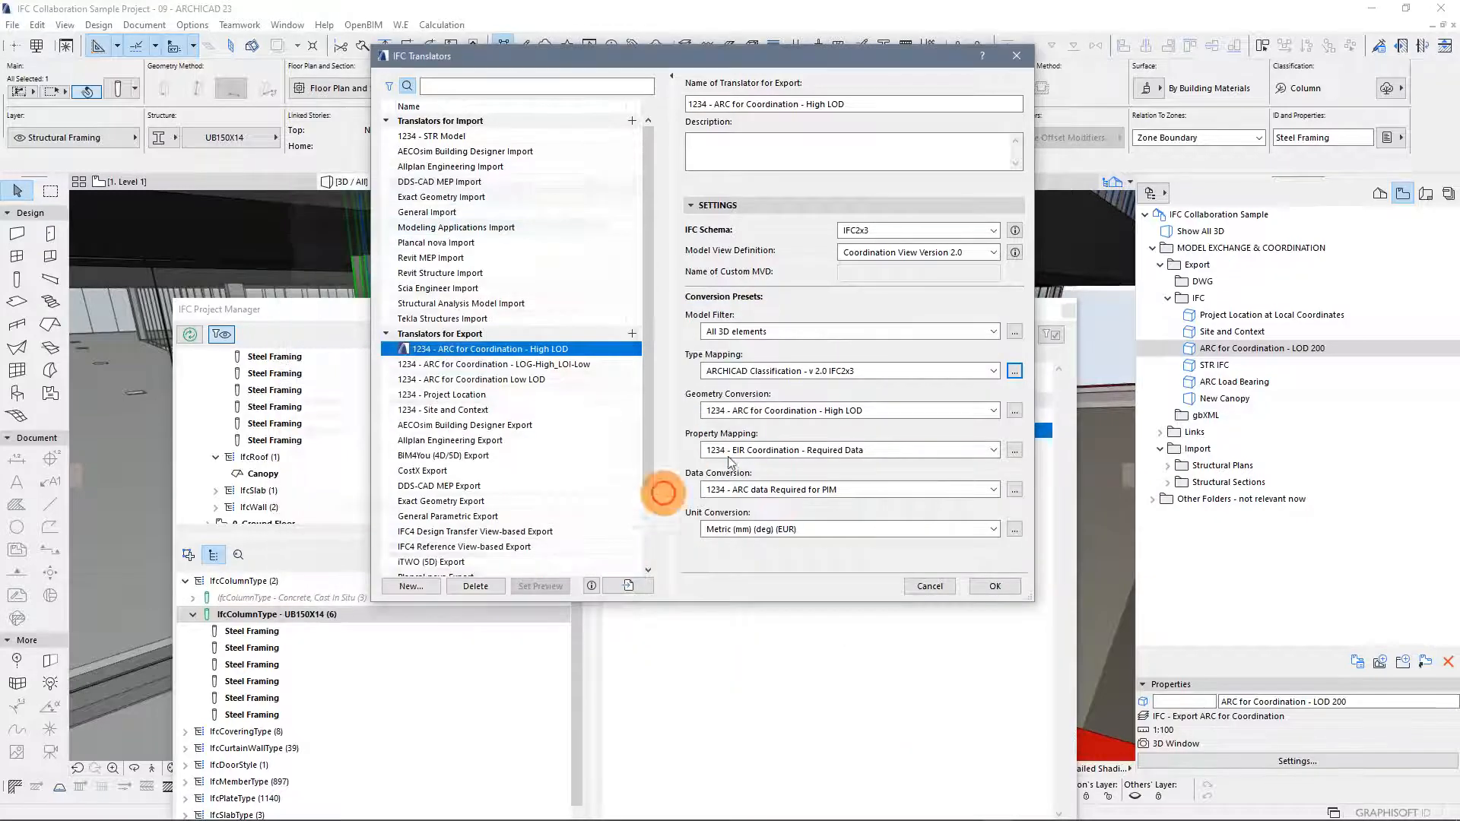
Open the Map IFC Properties for Export dialog of the EIR Coordination - Required Data property mapping preset
{"action": "left_click", "coordinate": [1015, 453]}
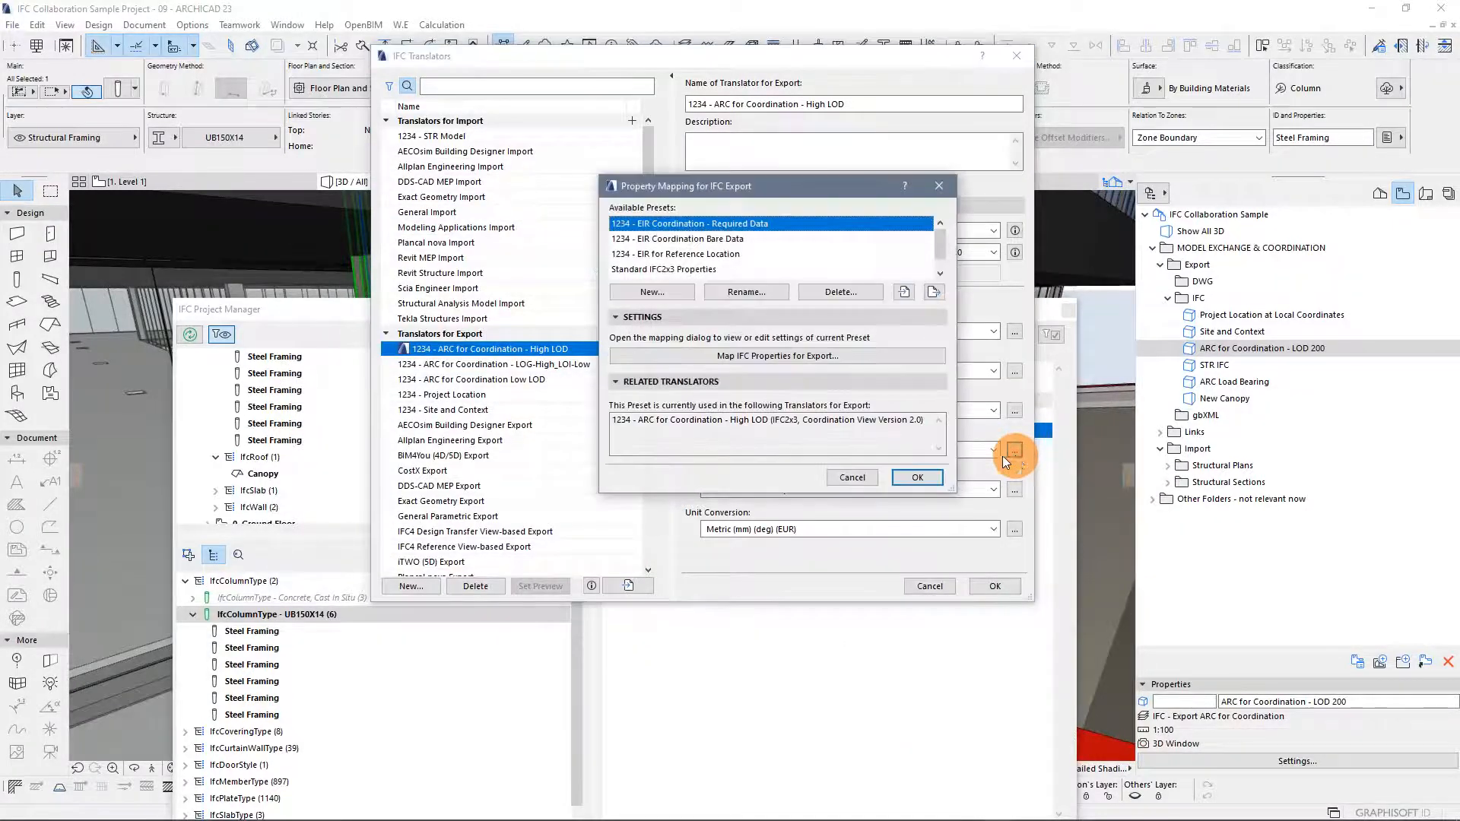
{"action": "left_click", "coordinate": [787, 356]}
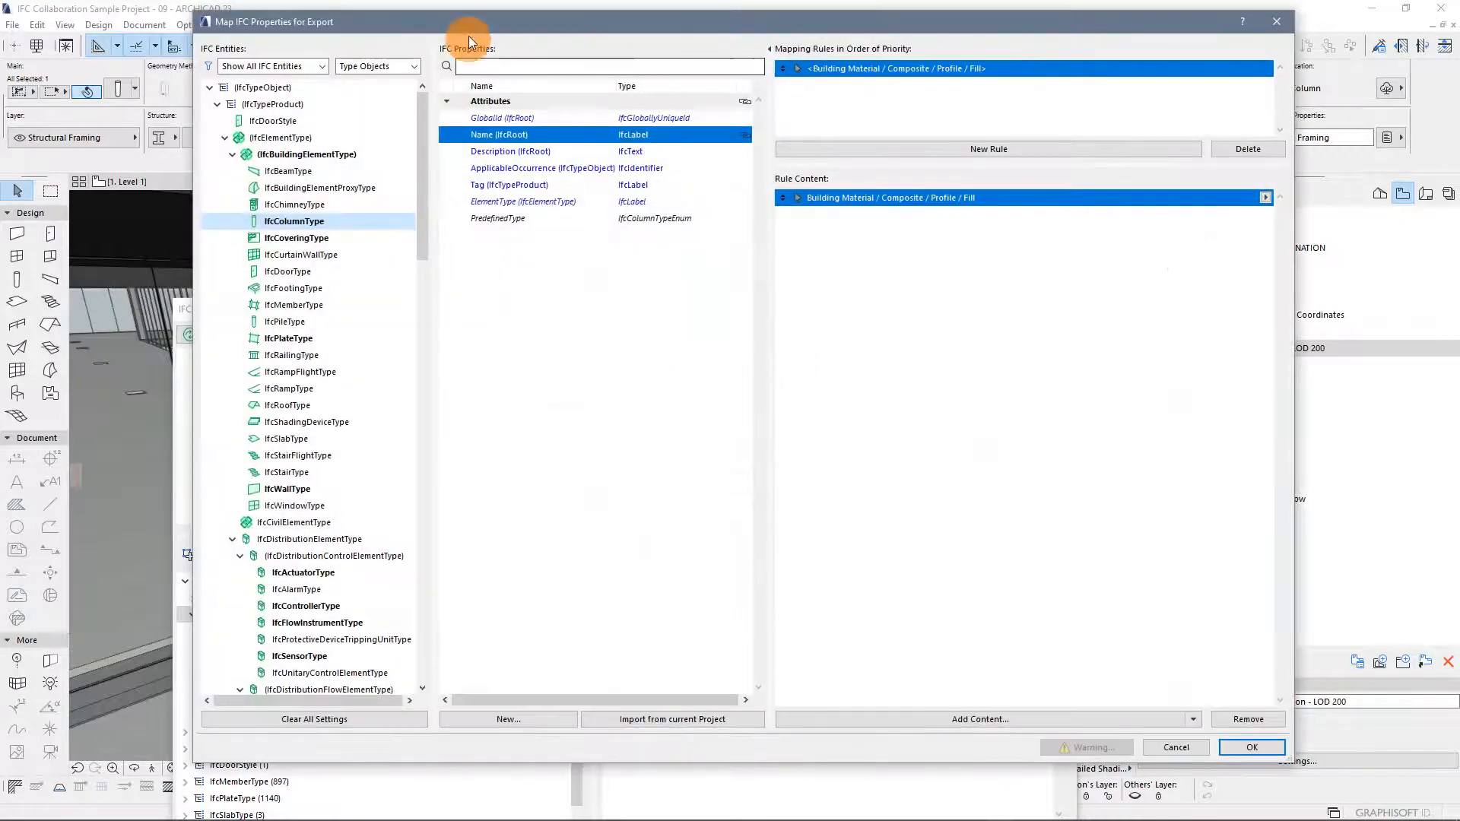
{"action": "left_click_drag", "start_coordinate": [473, 24], "coordinate": [453, 23]}
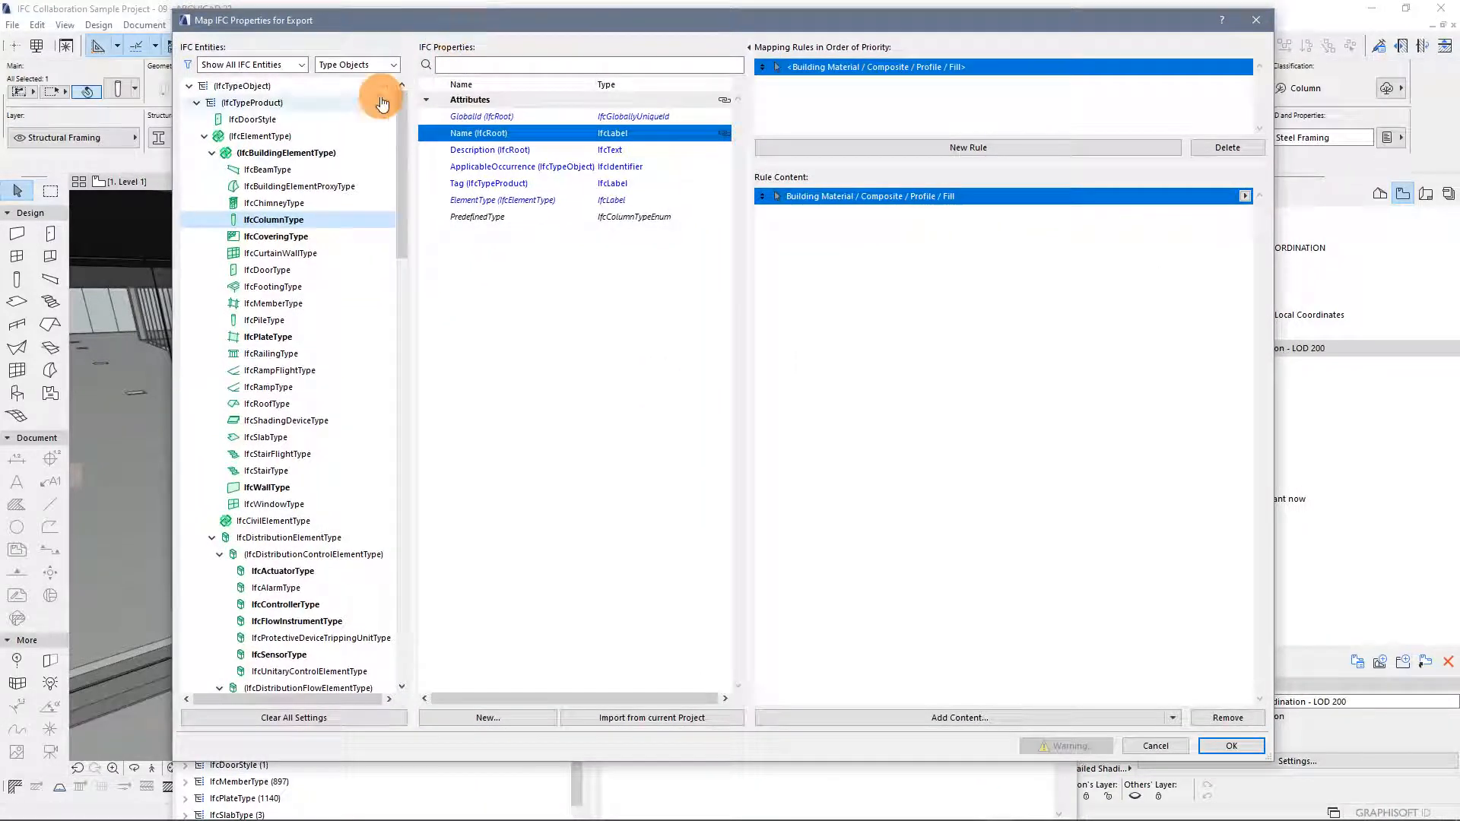
Browse the IFC Type Objects entity tree by collapsing and expanding its branches
{"action": "left_click", "coordinate": [189, 86]}
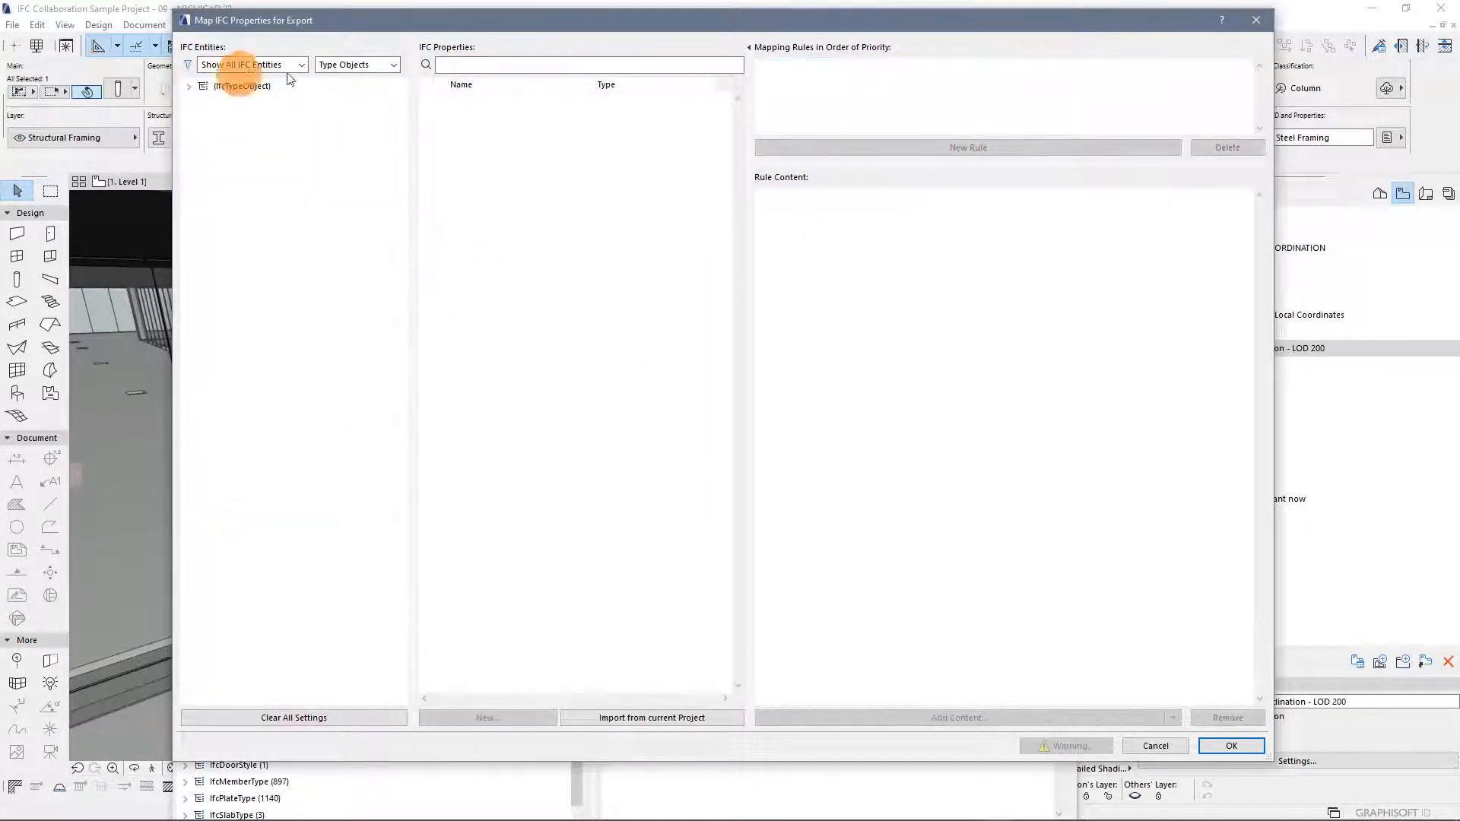
{"action": "left_click", "coordinate": [357, 64]}
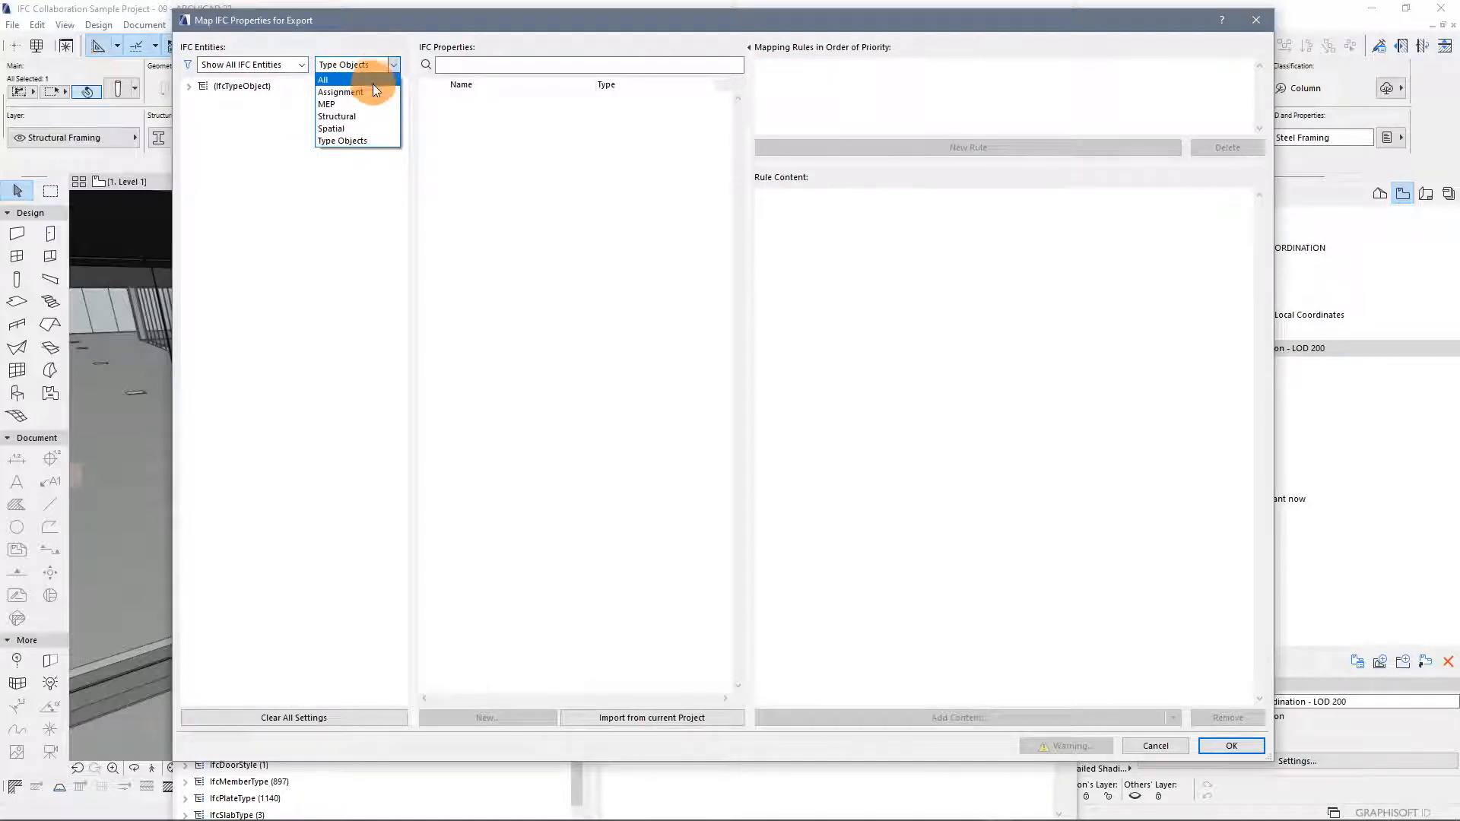
{"action": "left_click", "coordinate": [370, 141]}
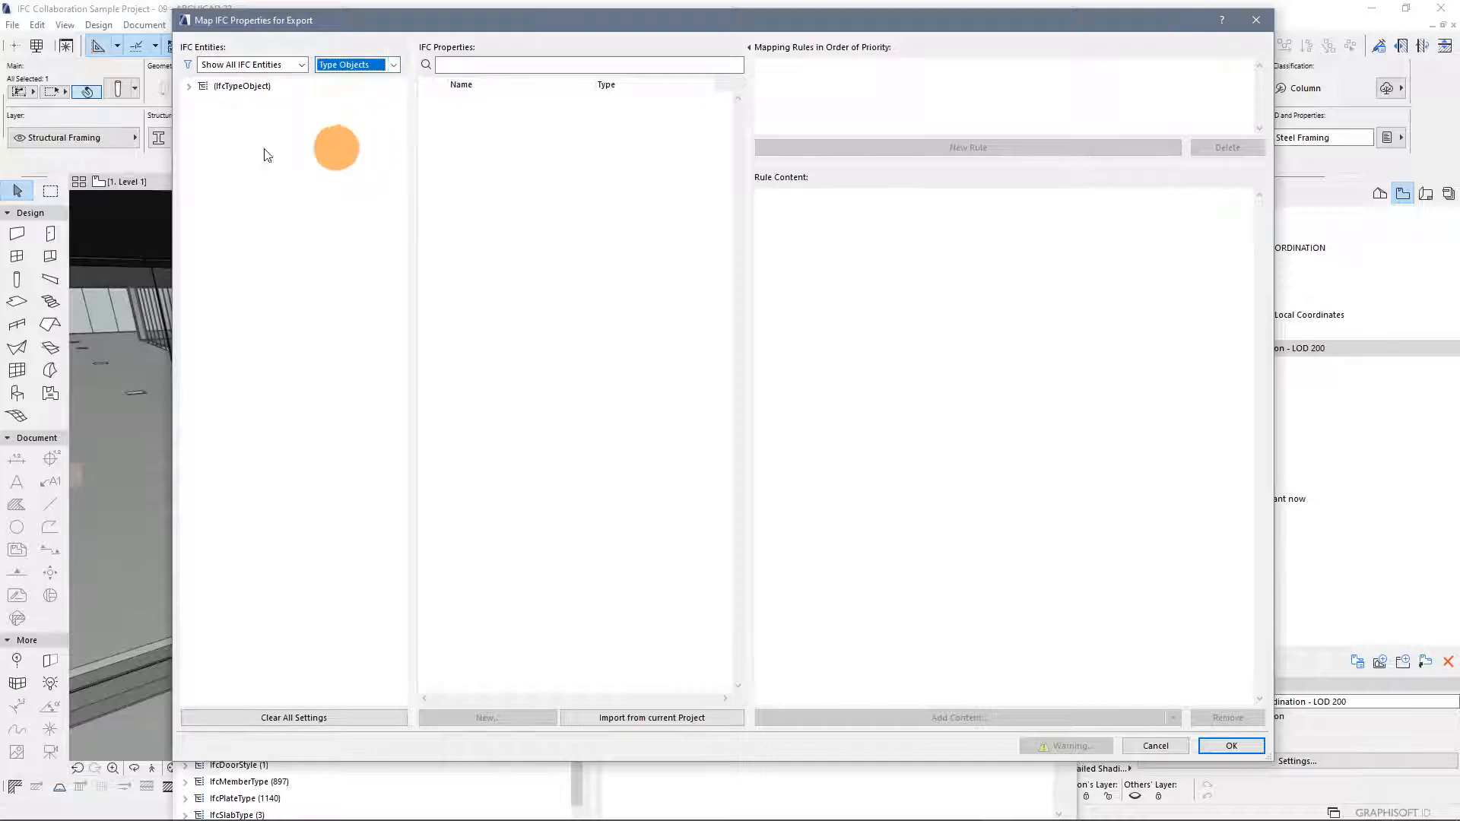
{"action": "left_click", "coordinate": [190, 94]}
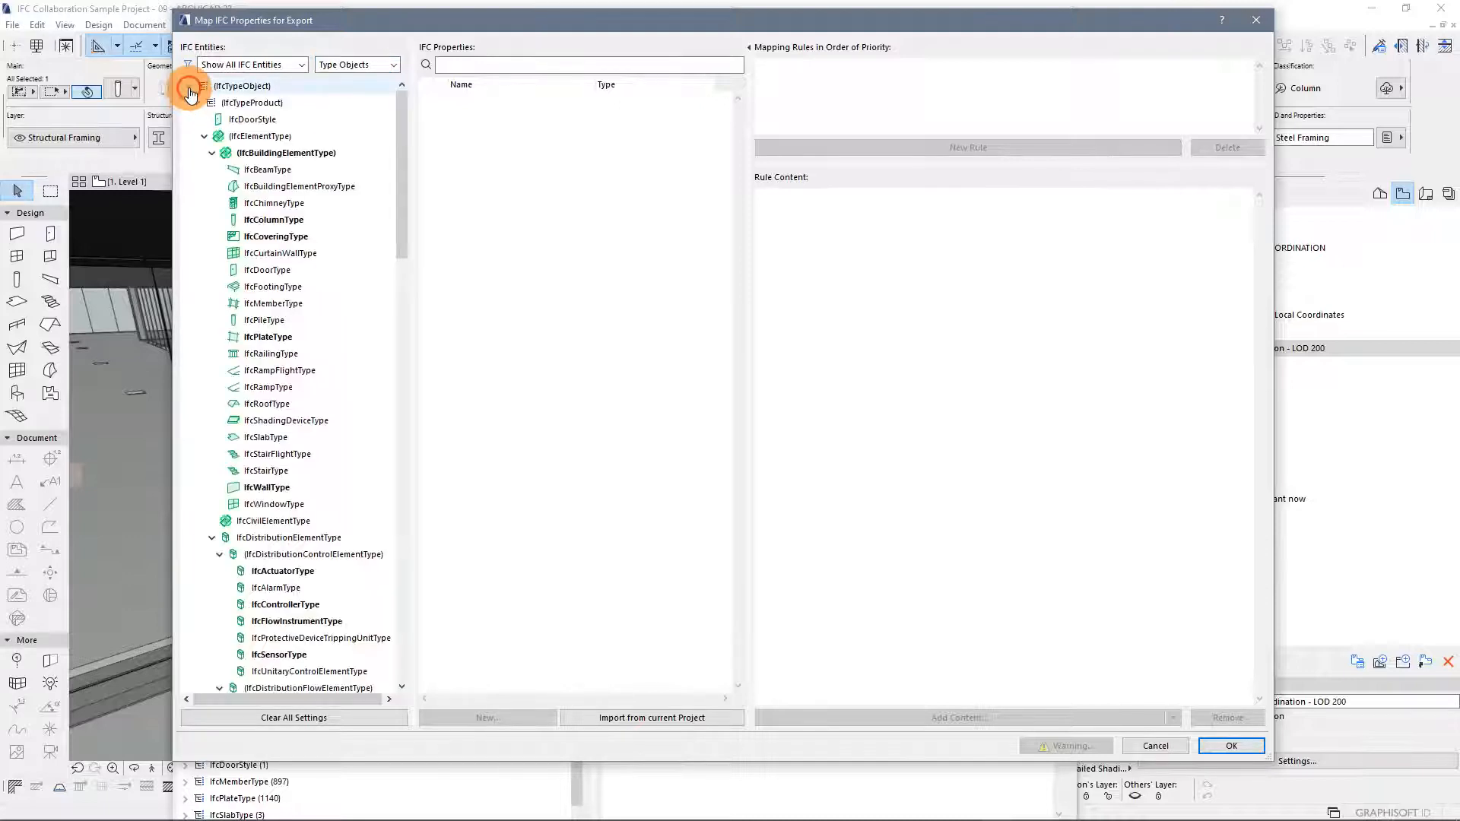
{"action": "left_click", "coordinate": [210, 153]}
{"action": "left_click", "coordinate": [211, 186]}
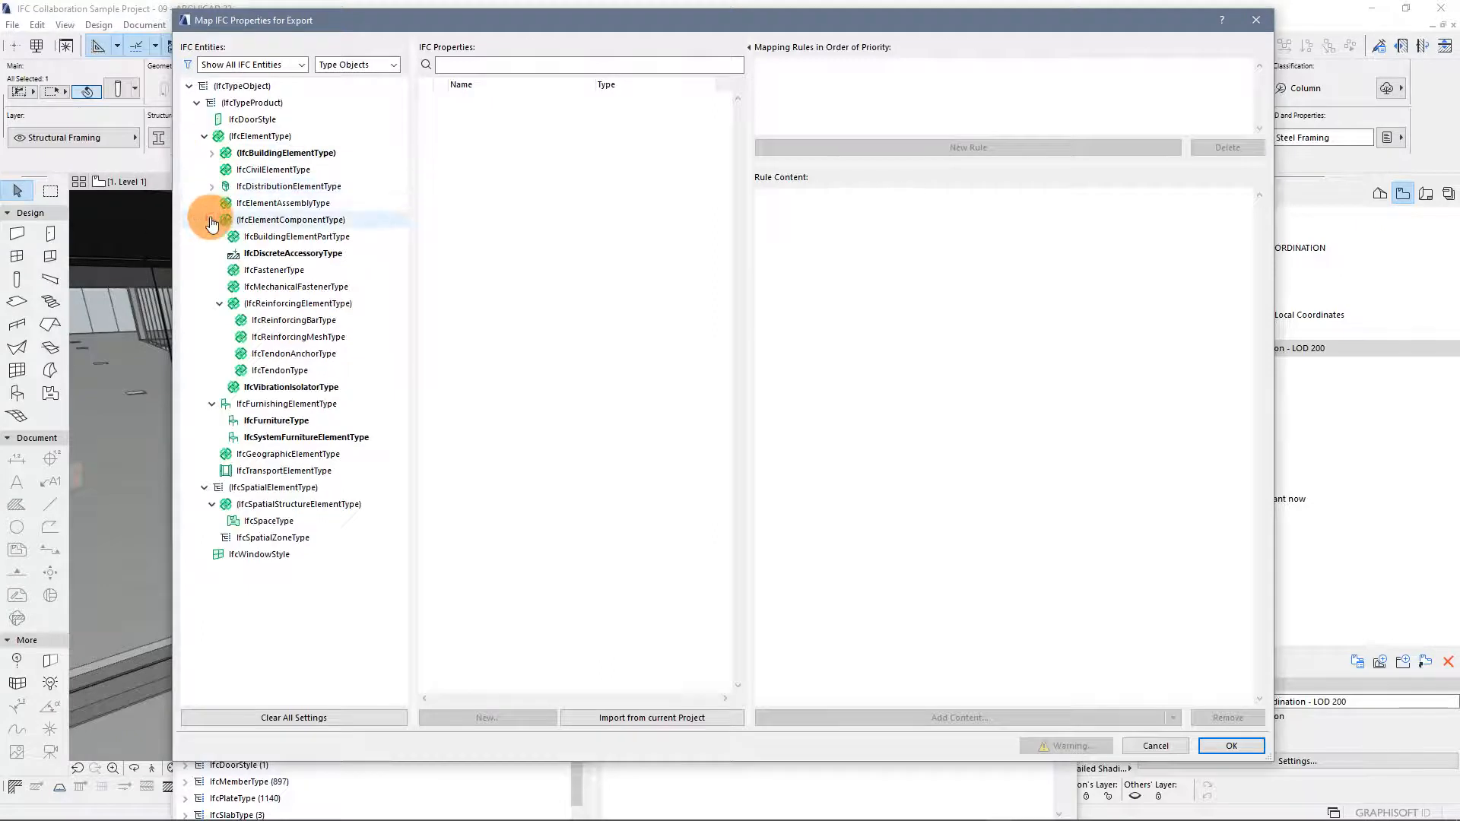
{"action": "left_click", "coordinate": [211, 220]}
{"action": "left_click", "coordinate": [212, 237]}
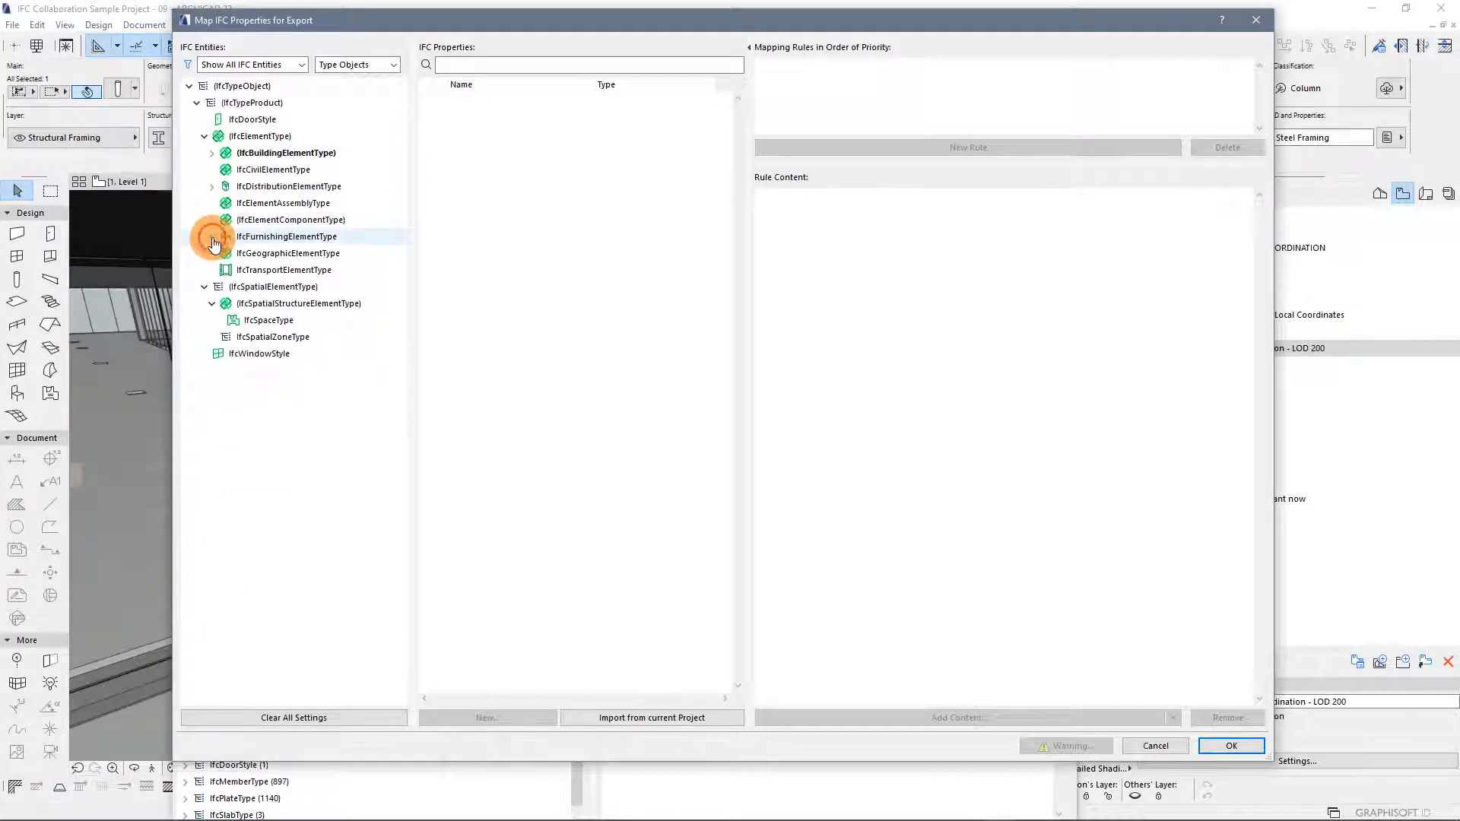
{"action": "left_click", "coordinate": [205, 287]}
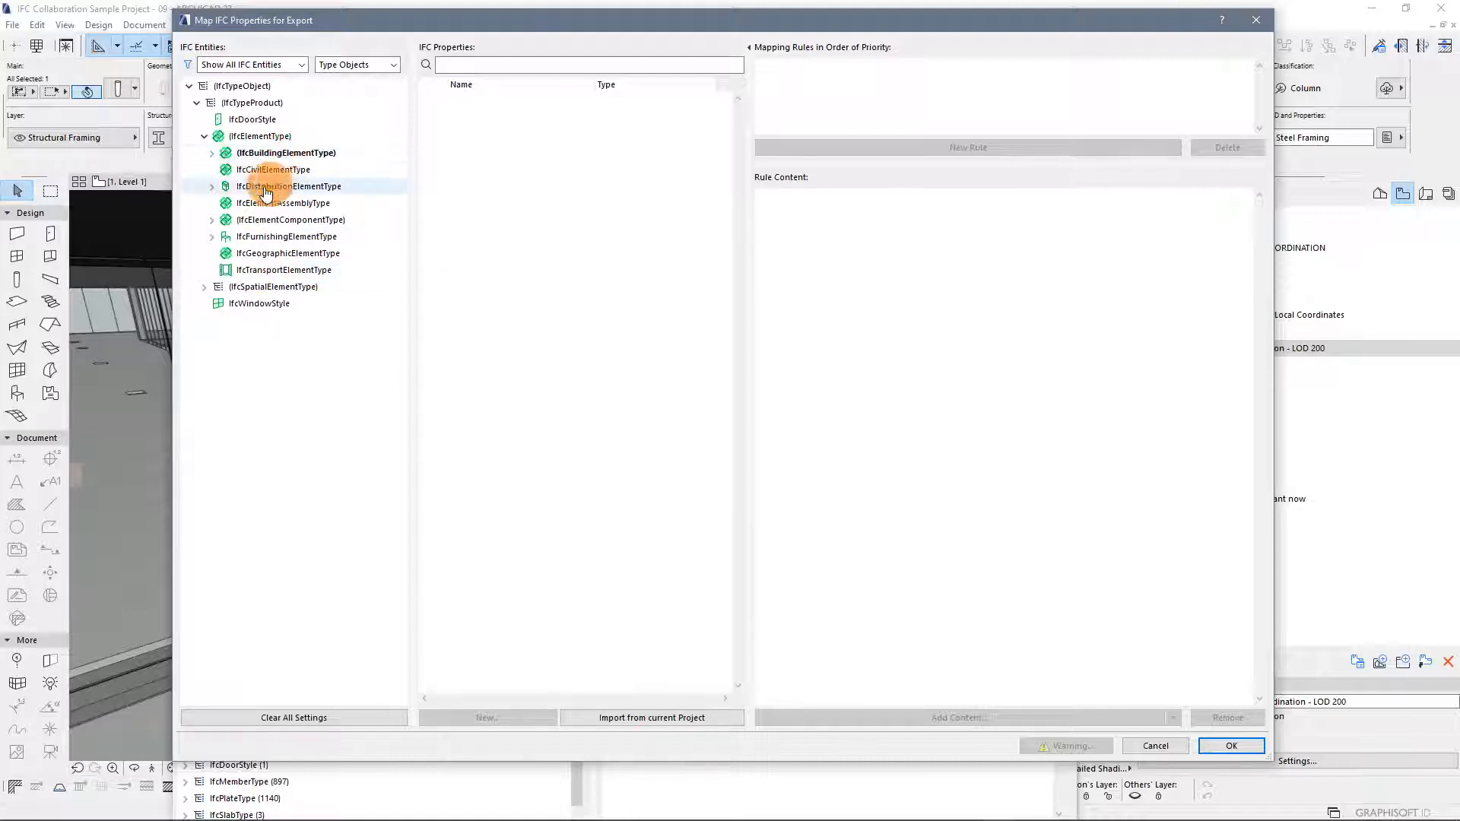
Select IfcColumnType under IfcBuildingElementType and inspect the mapping rule for its Name attribute
{"action": "left_click", "coordinate": [213, 152]}
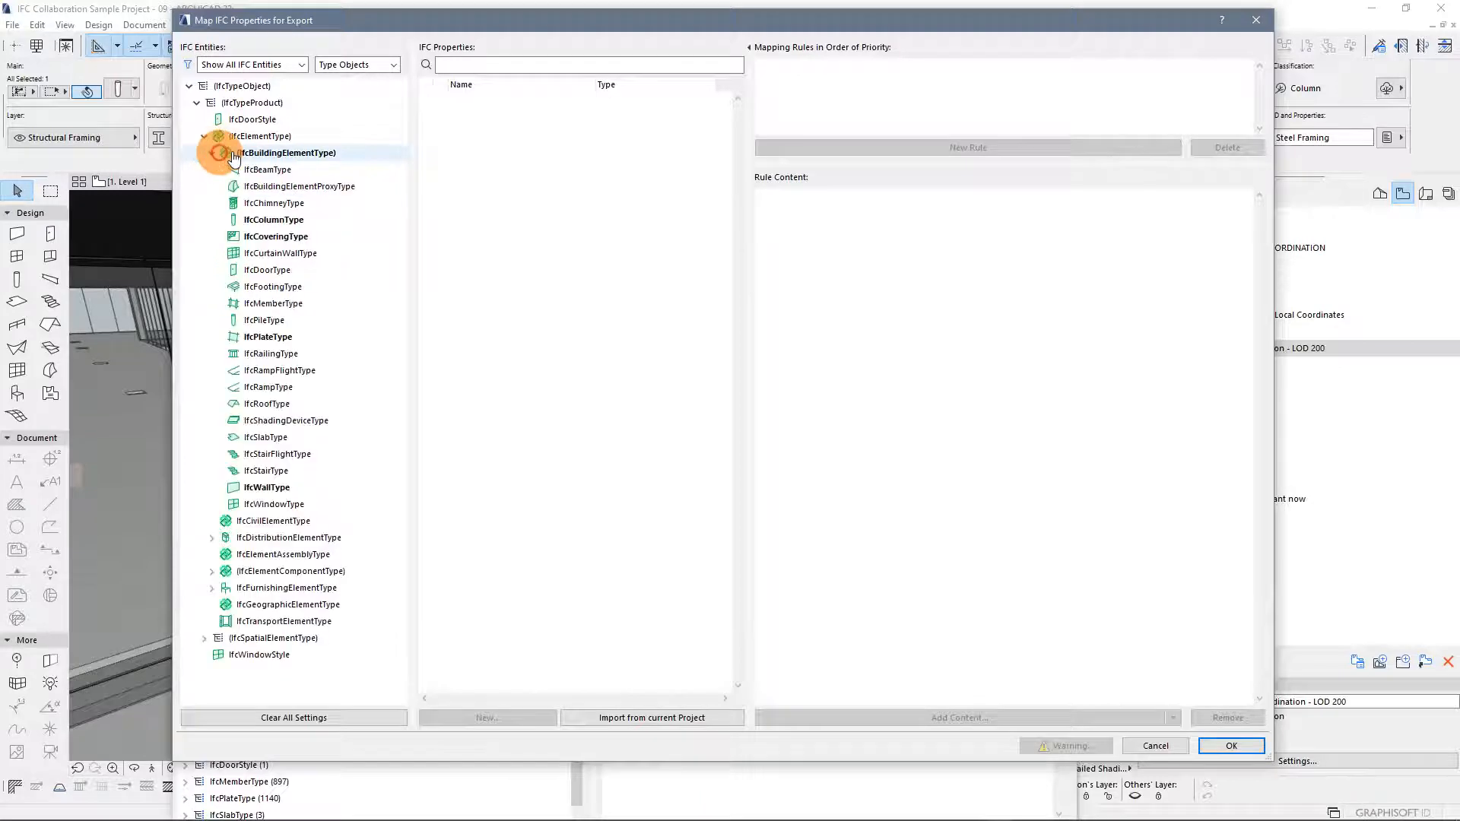
{"action": "left_click", "coordinate": [275, 219]}
{"action": "left_click", "coordinate": [557, 134]}
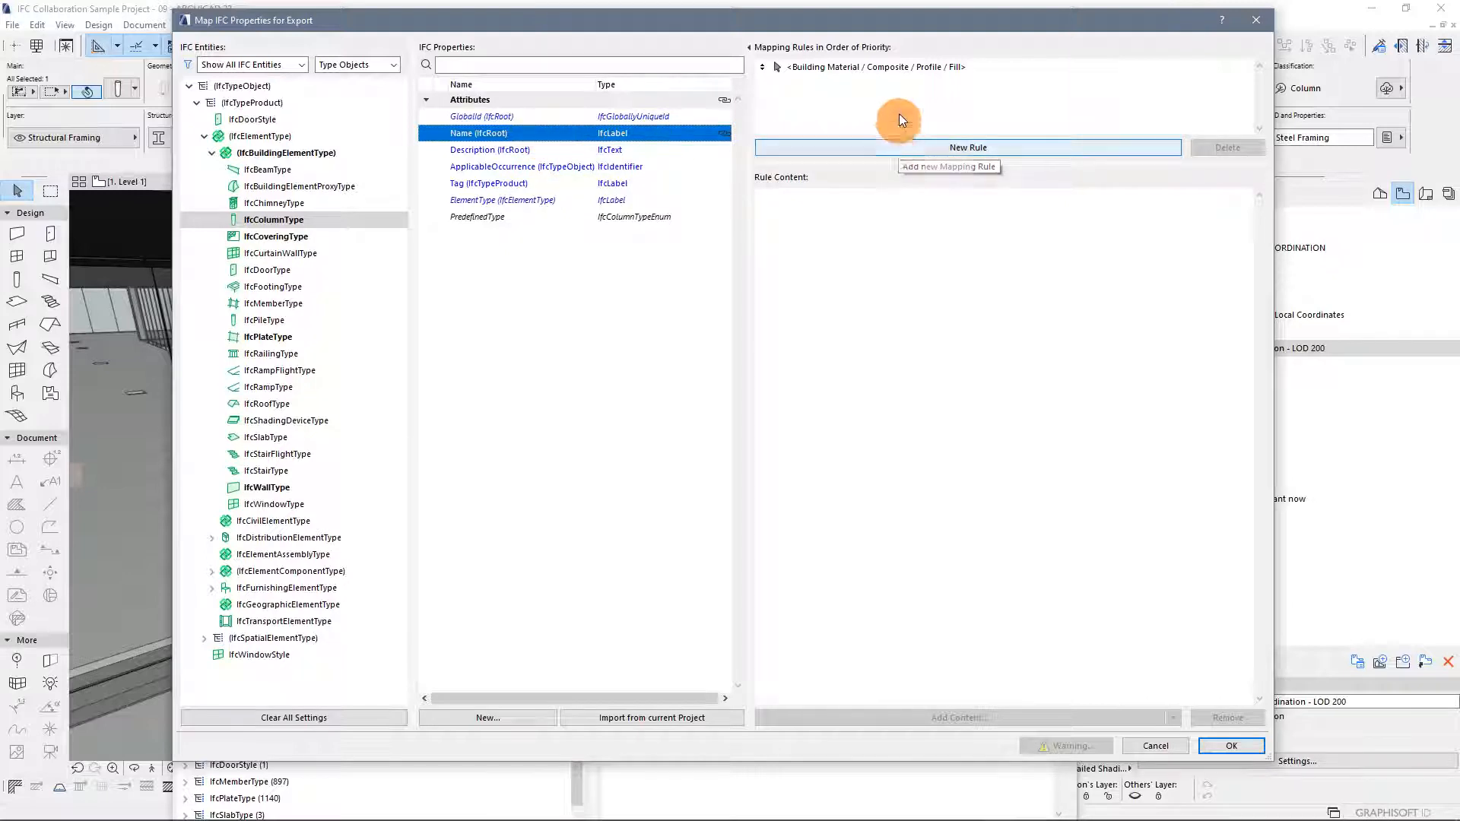
{"action": "left_click", "coordinate": [978, 66]}
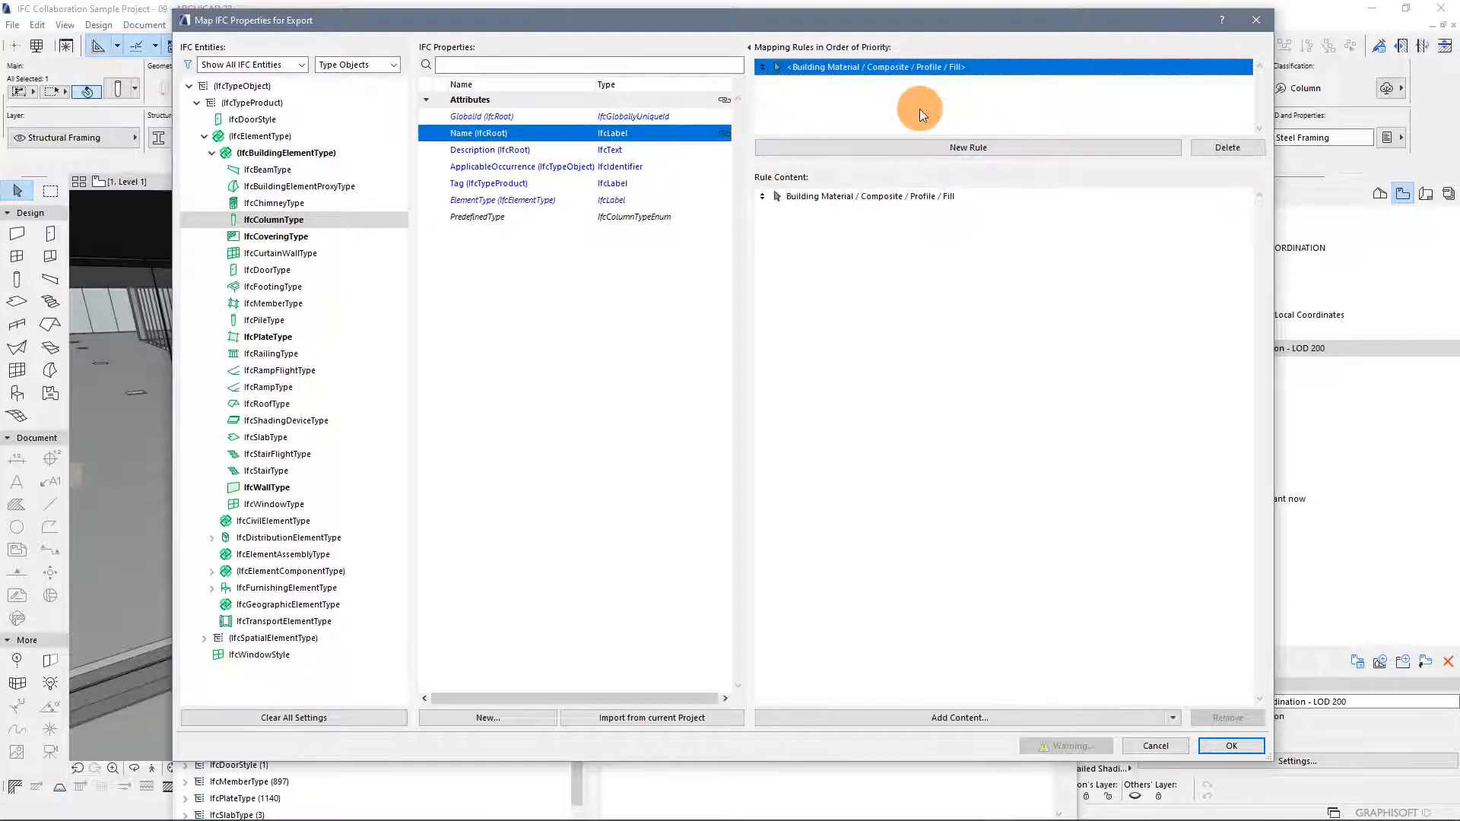
{"action": "left_click", "coordinate": [975, 201]}
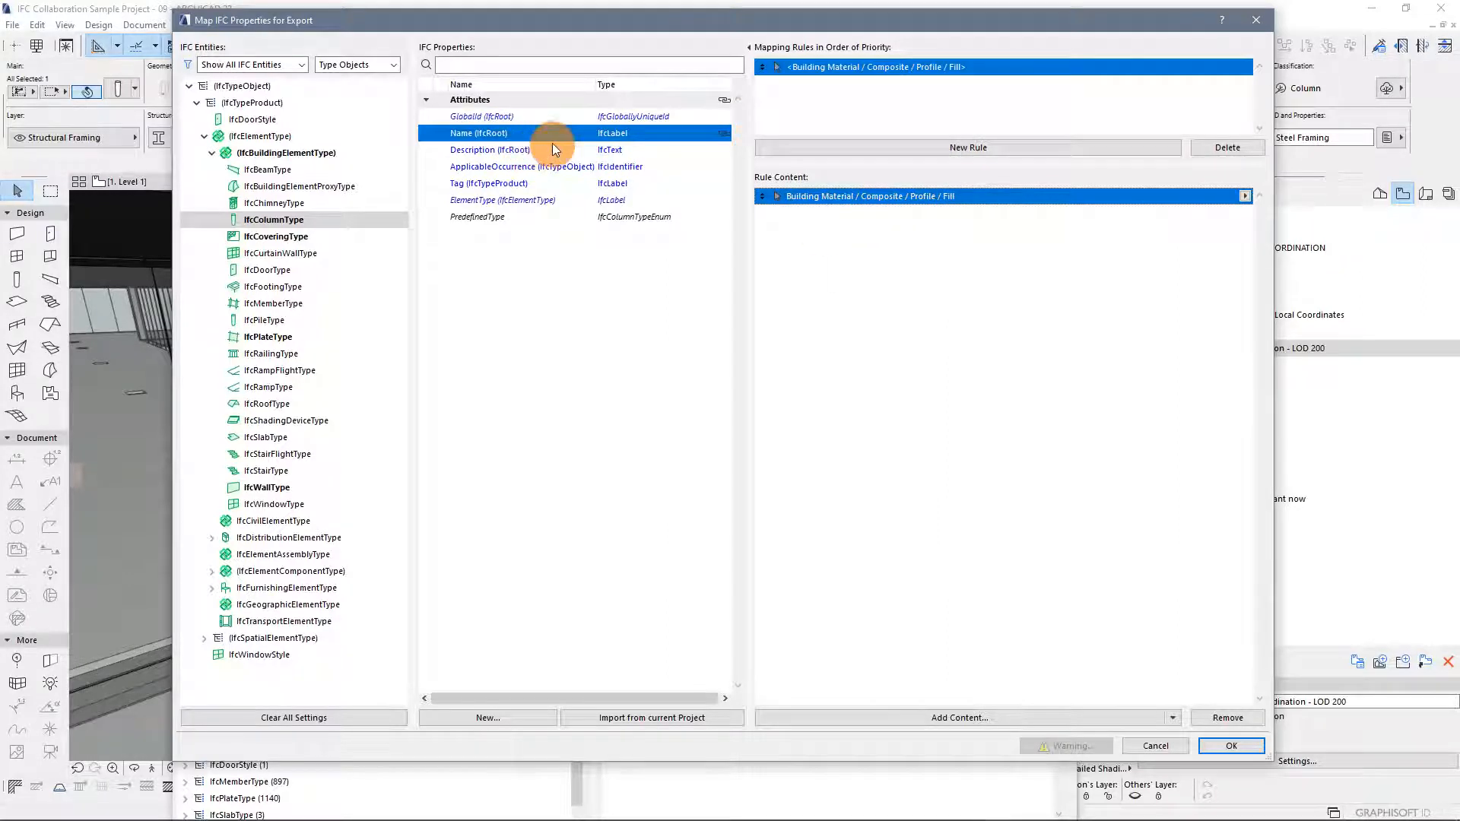
Compare the Name mapping rule of IfcWallType, then return to IfcColumnType
{"action": "left_click", "coordinate": [280, 487]}
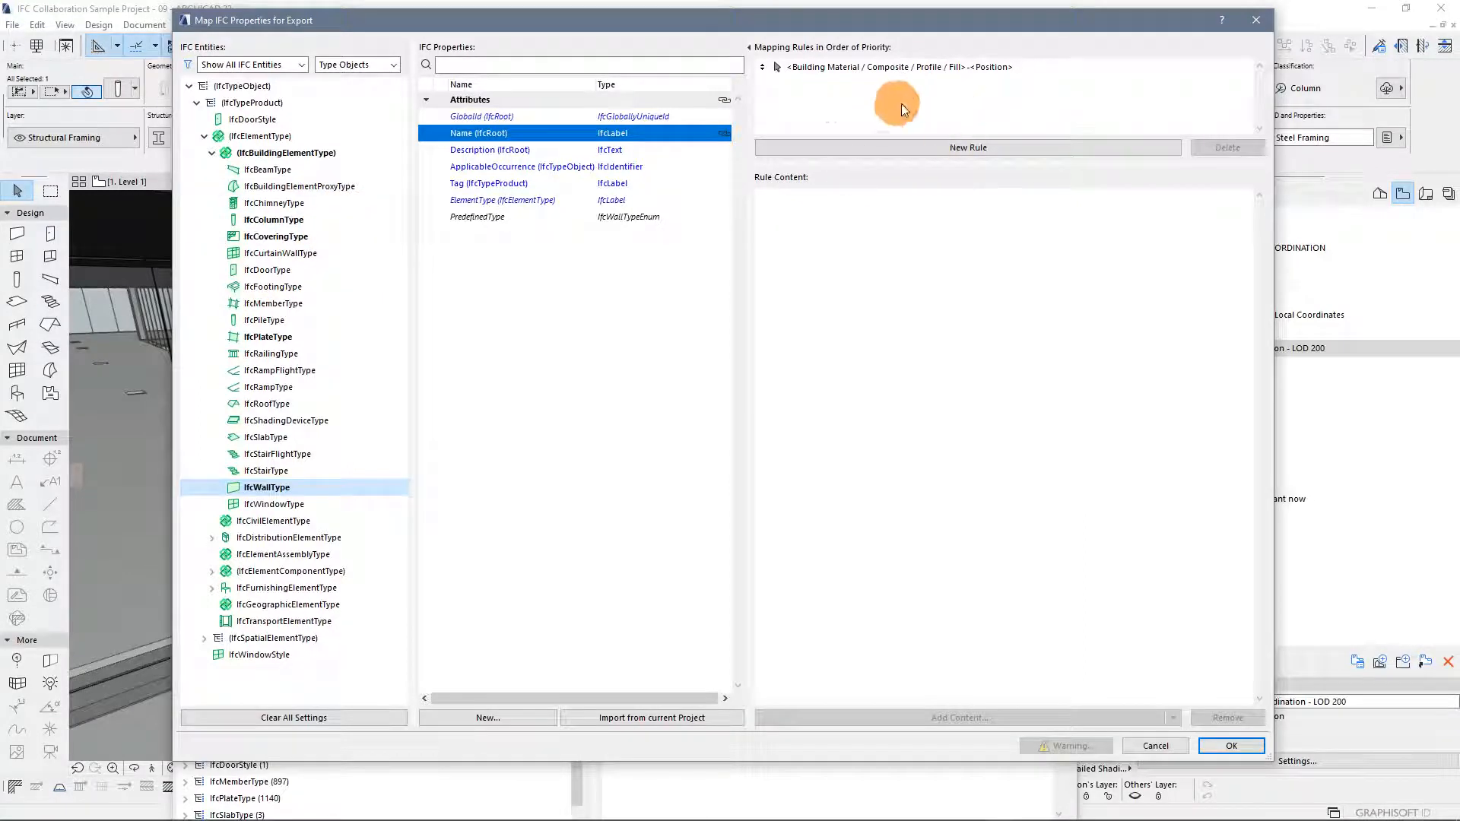
{"action": "left_click", "coordinate": [977, 73]}
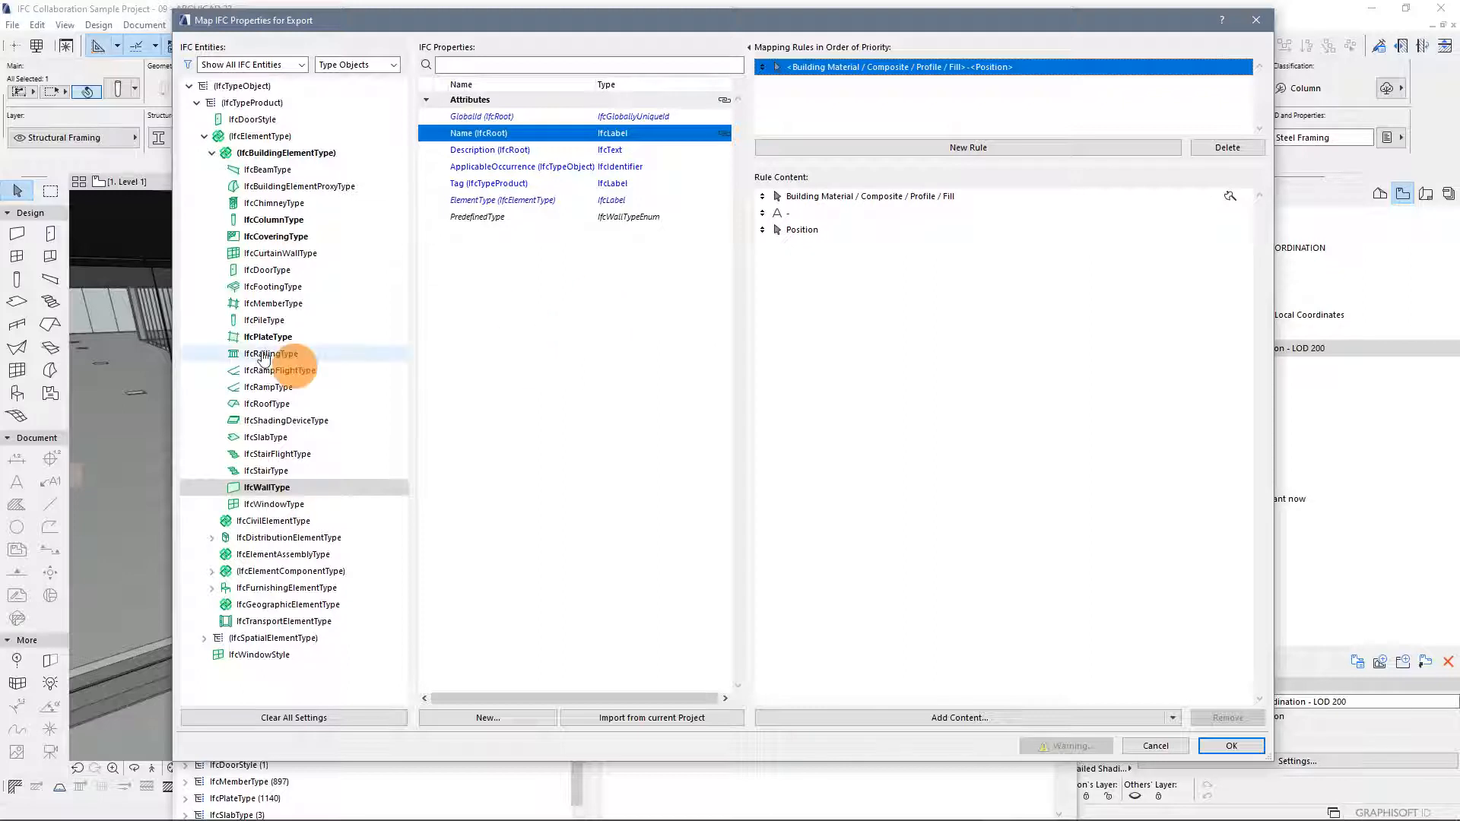
{"action": "left_click", "coordinate": [275, 222]}
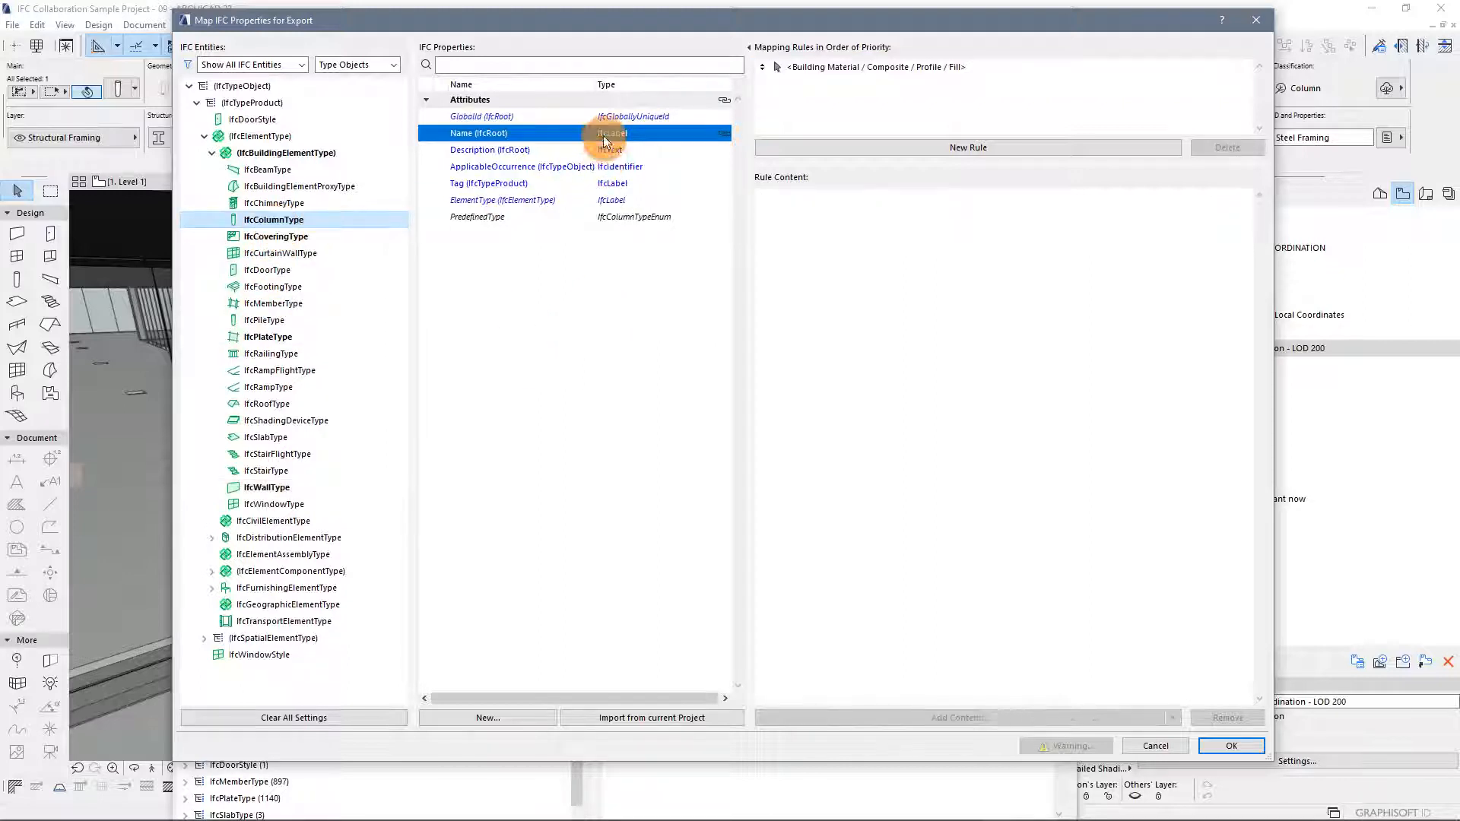
Inspect the content of the Building Material / Composite / Profile / Fill rule mapped to IfcColumnType's Name
{"action": "left_click", "coordinate": [831, 67]}
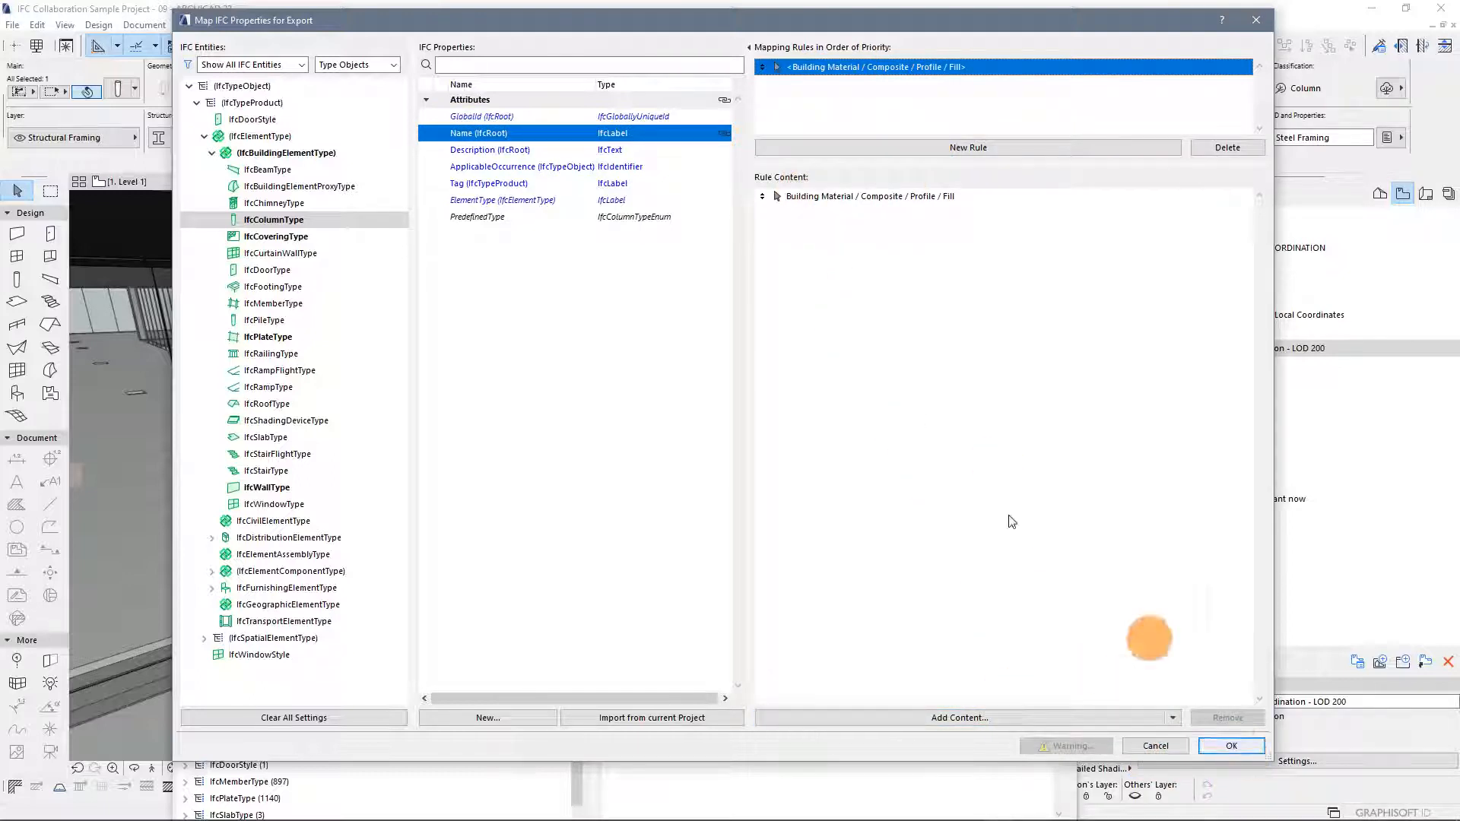
{"action": "left_click", "coordinate": [288, 222]}
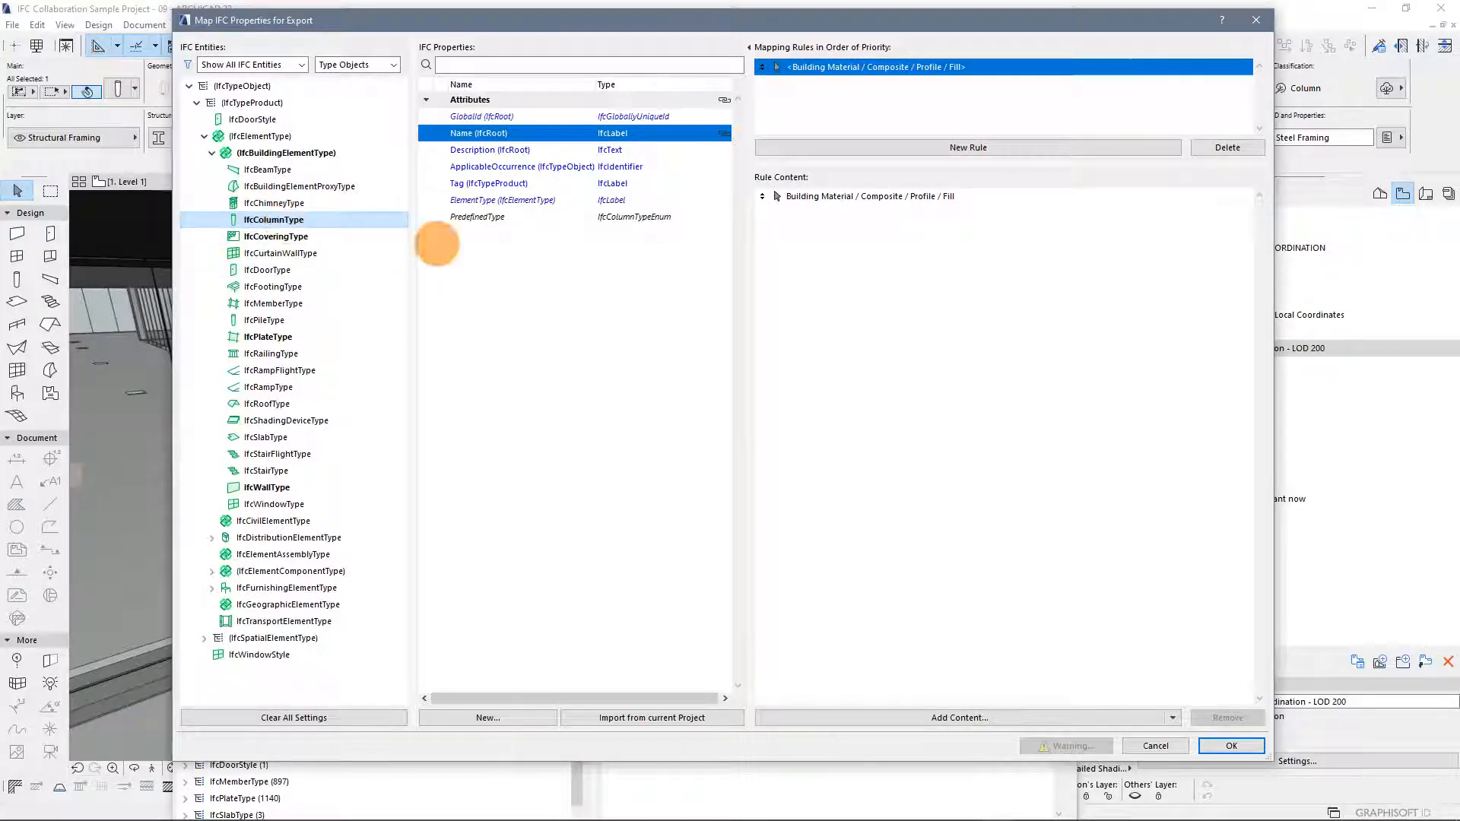
Accept and close the IFC property mapping, preset and translator dialogs
{"action": "left_click", "coordinate": [1227, 746]}
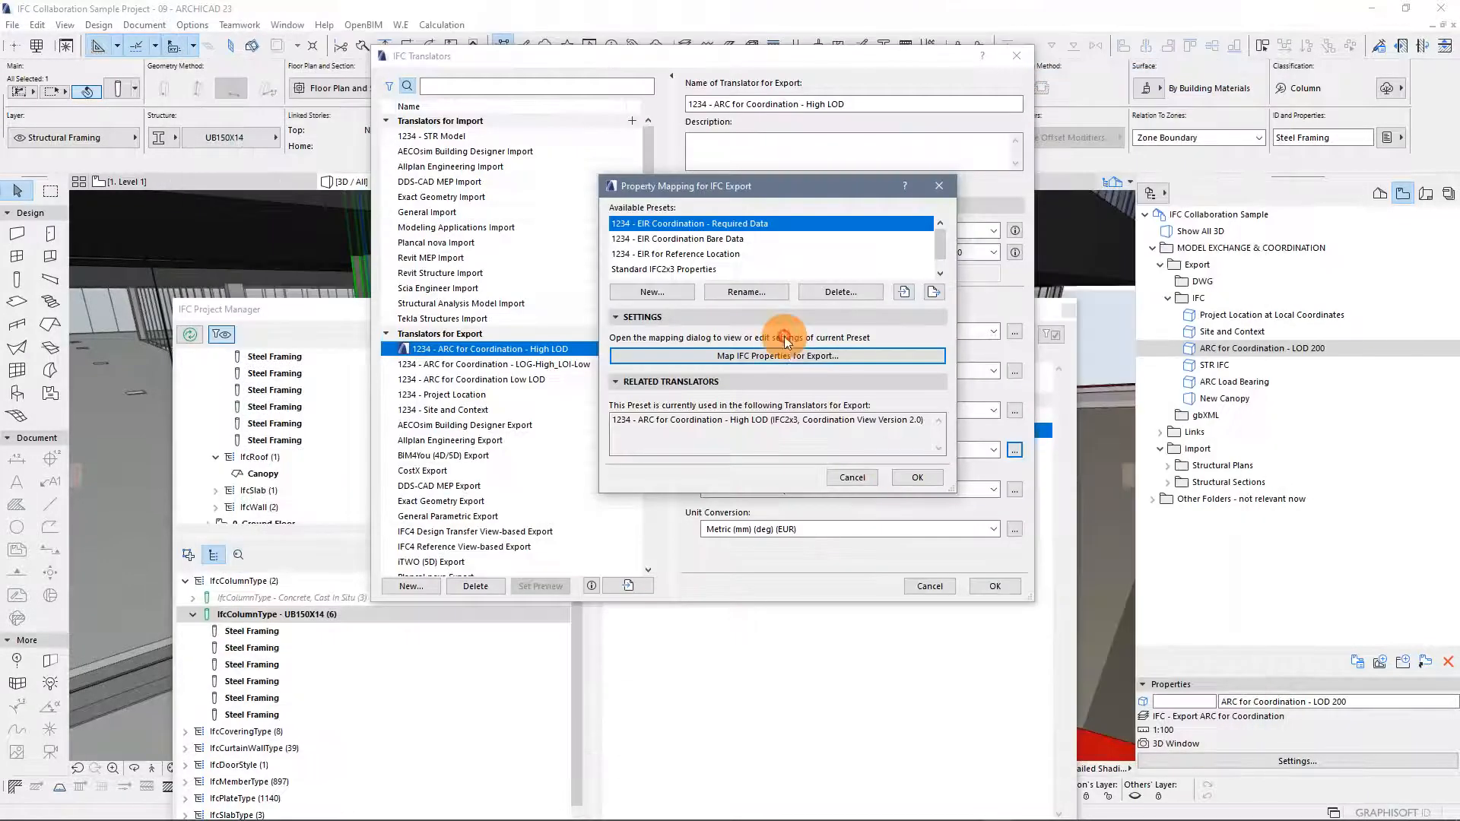
{"action": "left_click", "coordinate": [912, 477]}
{"action": "left_click", "coordinate": [994, 586]}
Refresh the IFC Project Manager and expand IfcDoorStyle to inspect the 985 x 2985 x 20 door style and its panels
{"action": "left_click_drag", "start_coordinate": [532, 308], "coordinate": [522, 107]}
{"action": "left_click", "coordinate": [184, 133]}
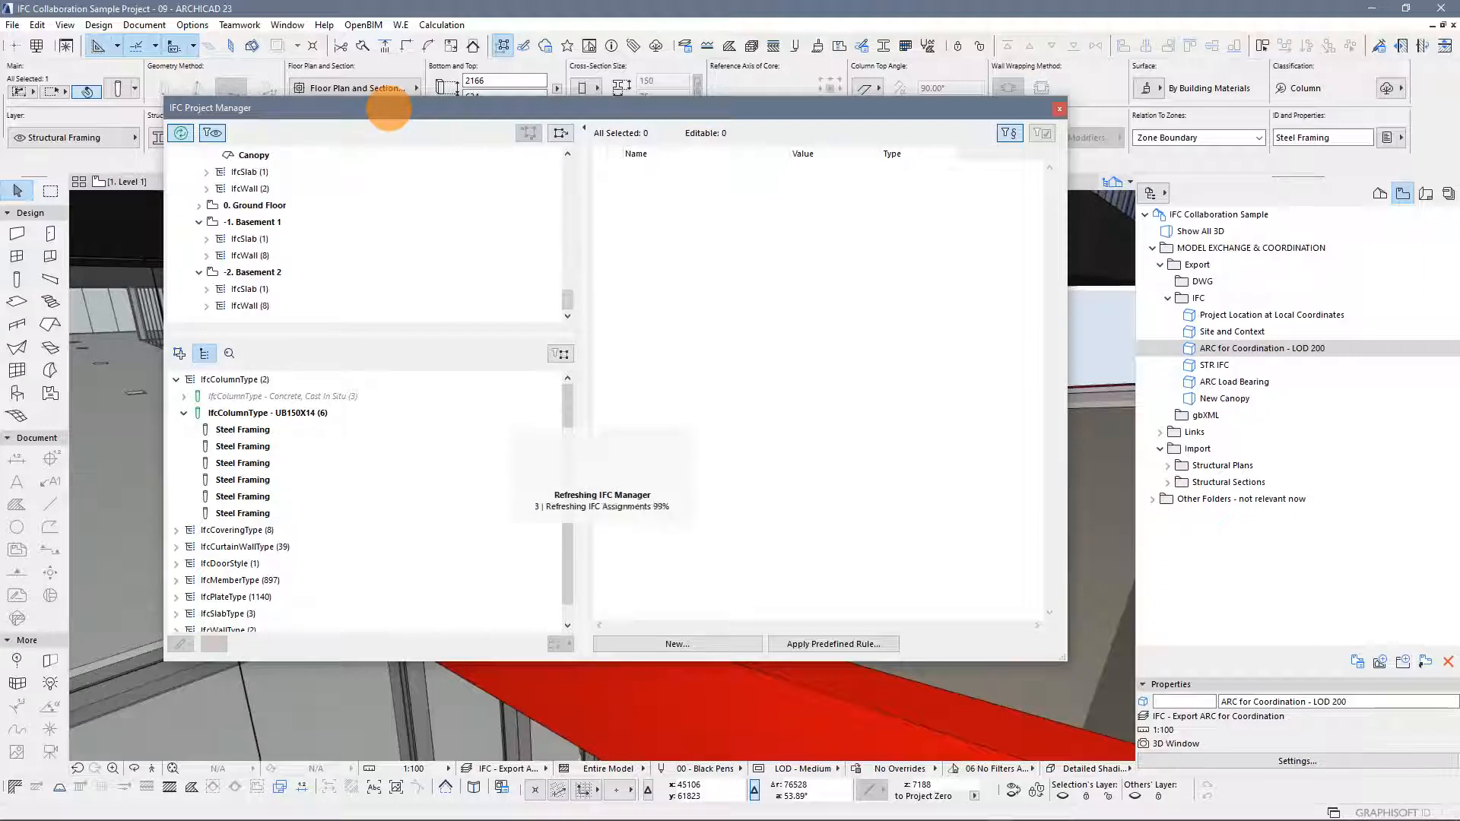
{"action": "left_click", "coordinate": [177, 563]}
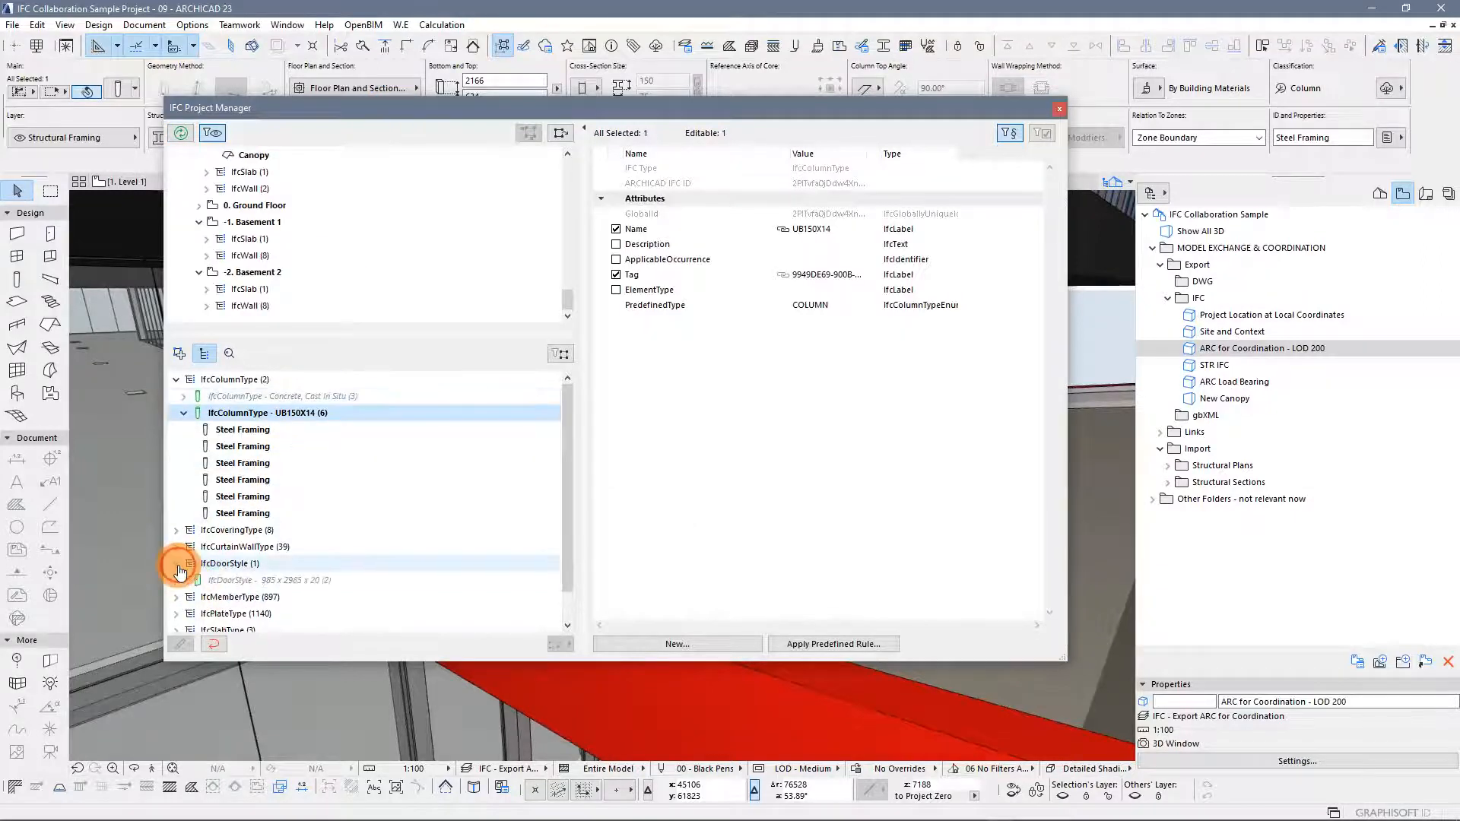
{"action": "left_click", "coordinate": [316, 580]}
{"action": "left_click", "coordinate": [182, 582]}
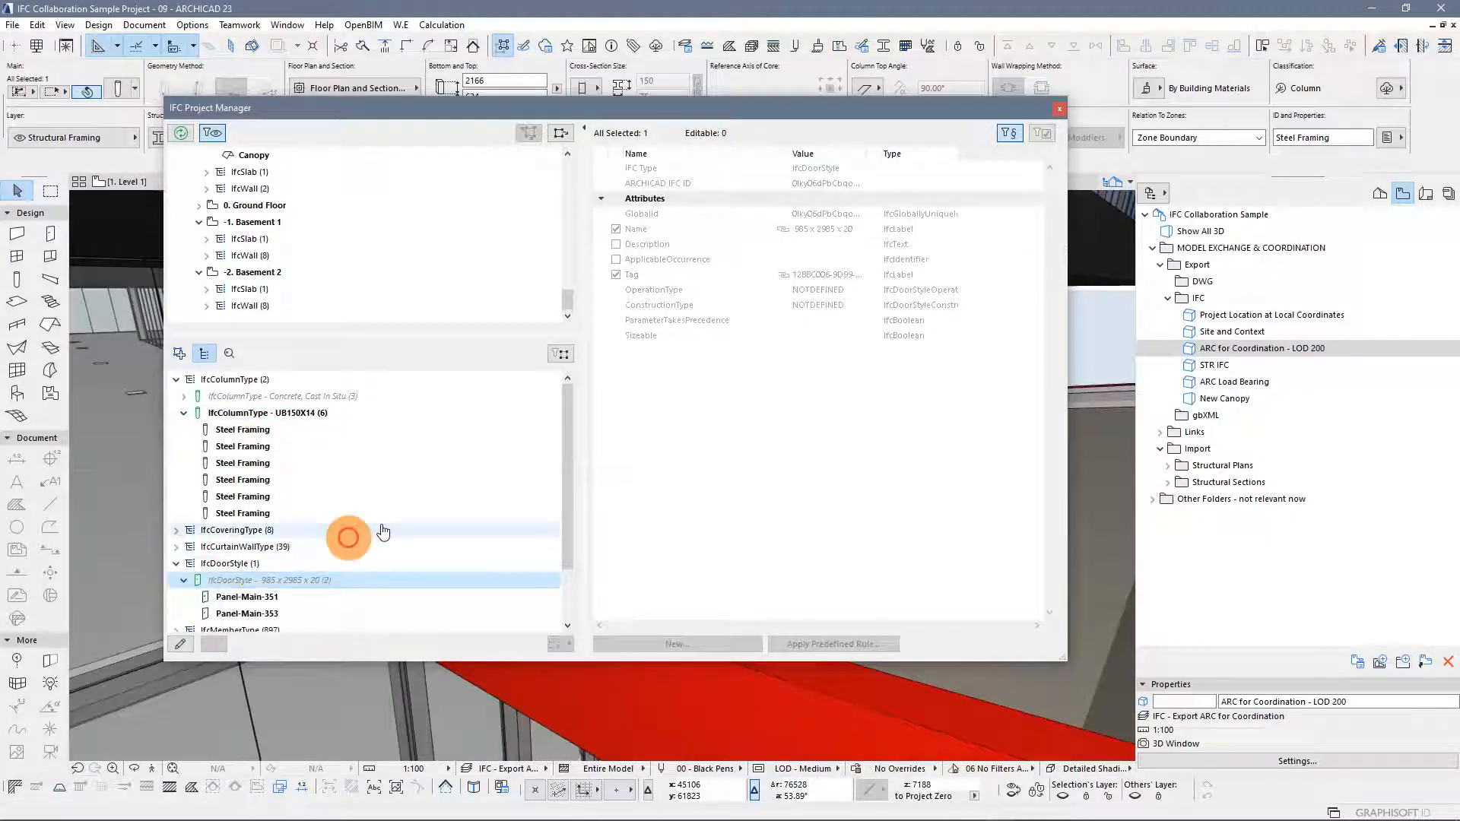
Collapse the door style branches and select IfcColumnType - UB150X14 to review its type attributes
{"action": "left_click_drag", "start_coordinate": [567, 516], "coordinate": [573, 567]}
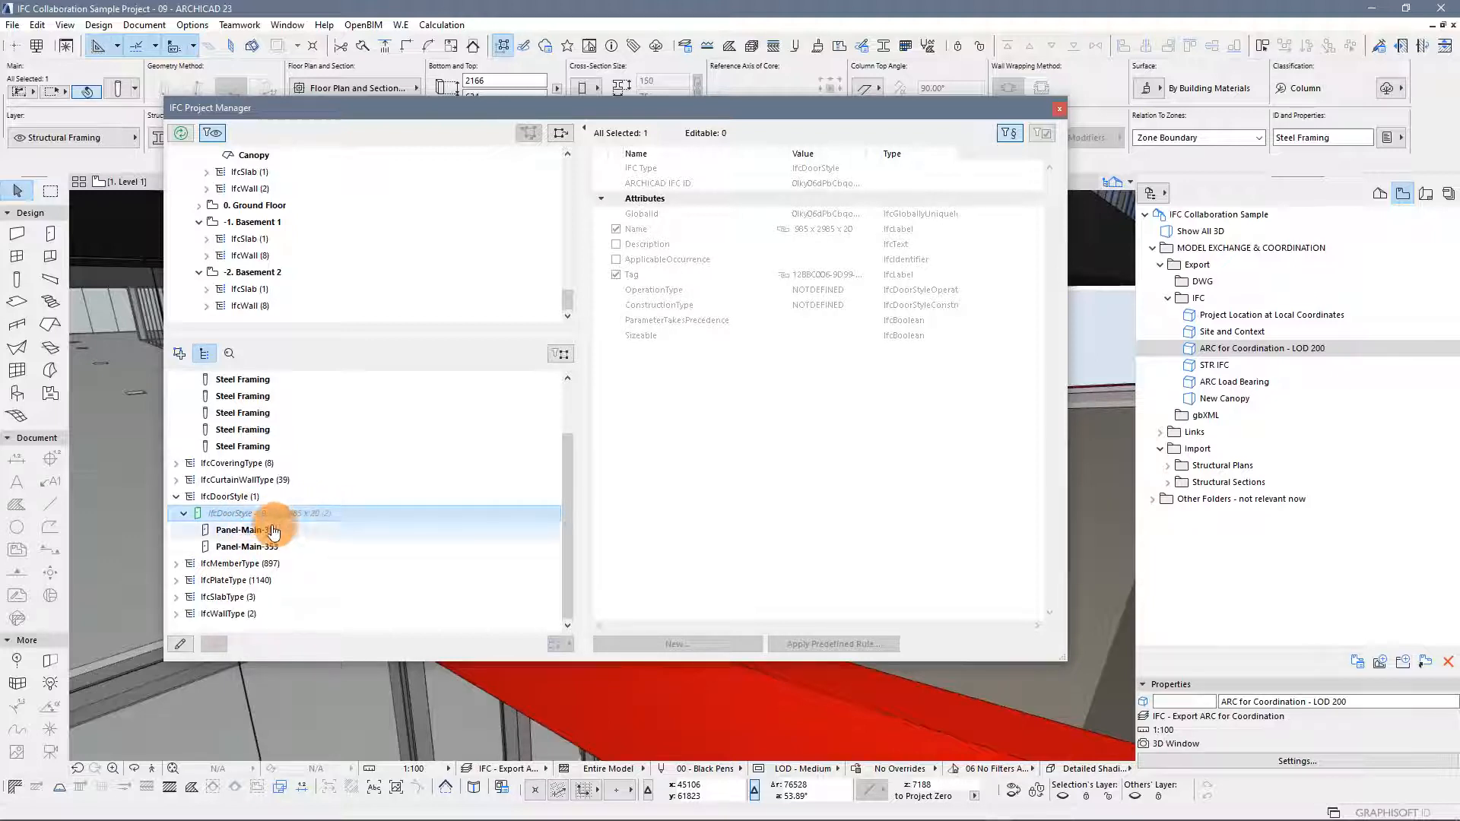
{"action": "left_click", "coordinate": [183, 513]}
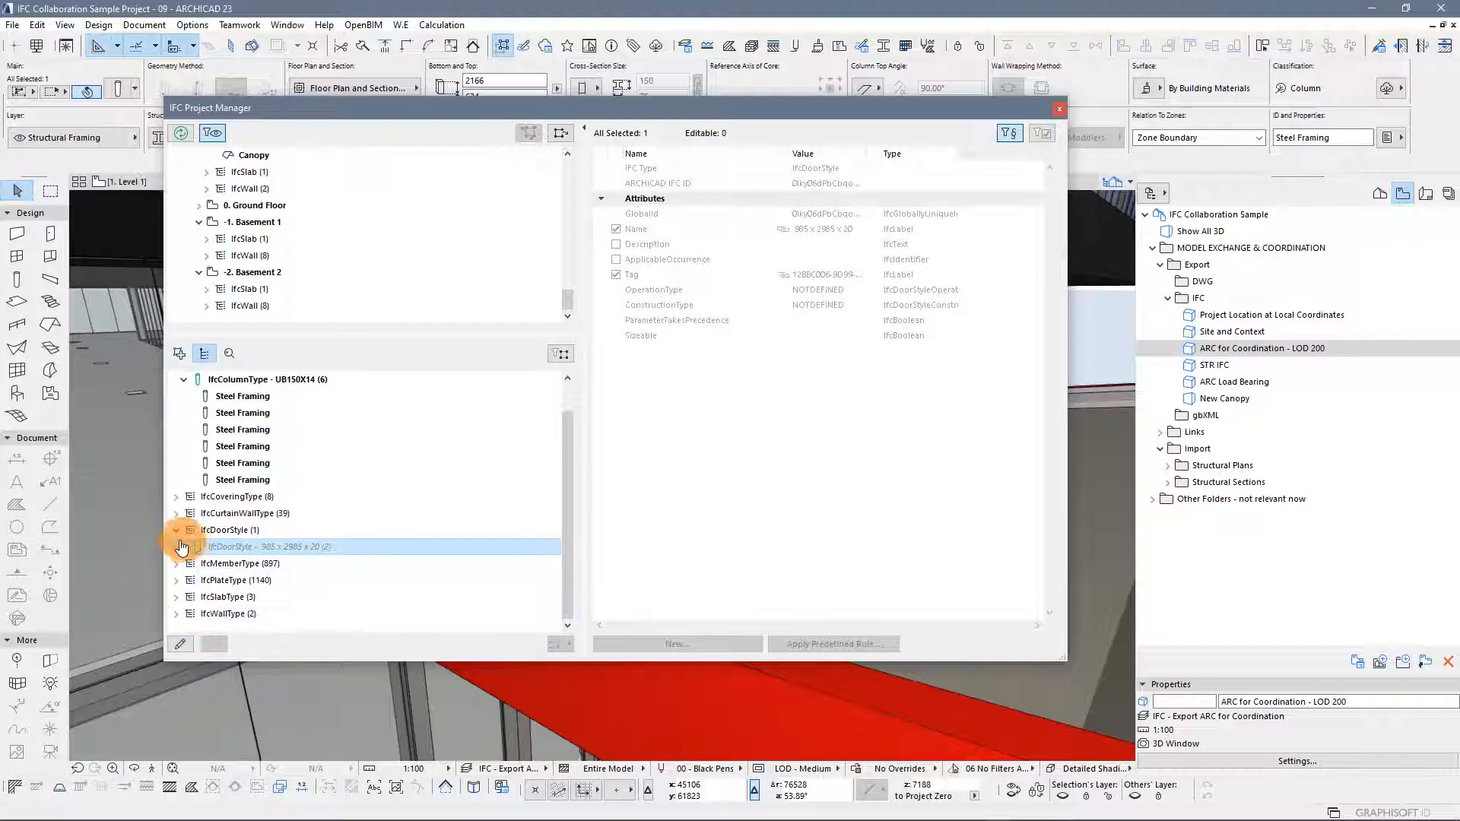
{"action": "left_click", "coordinate": [177, 530]}
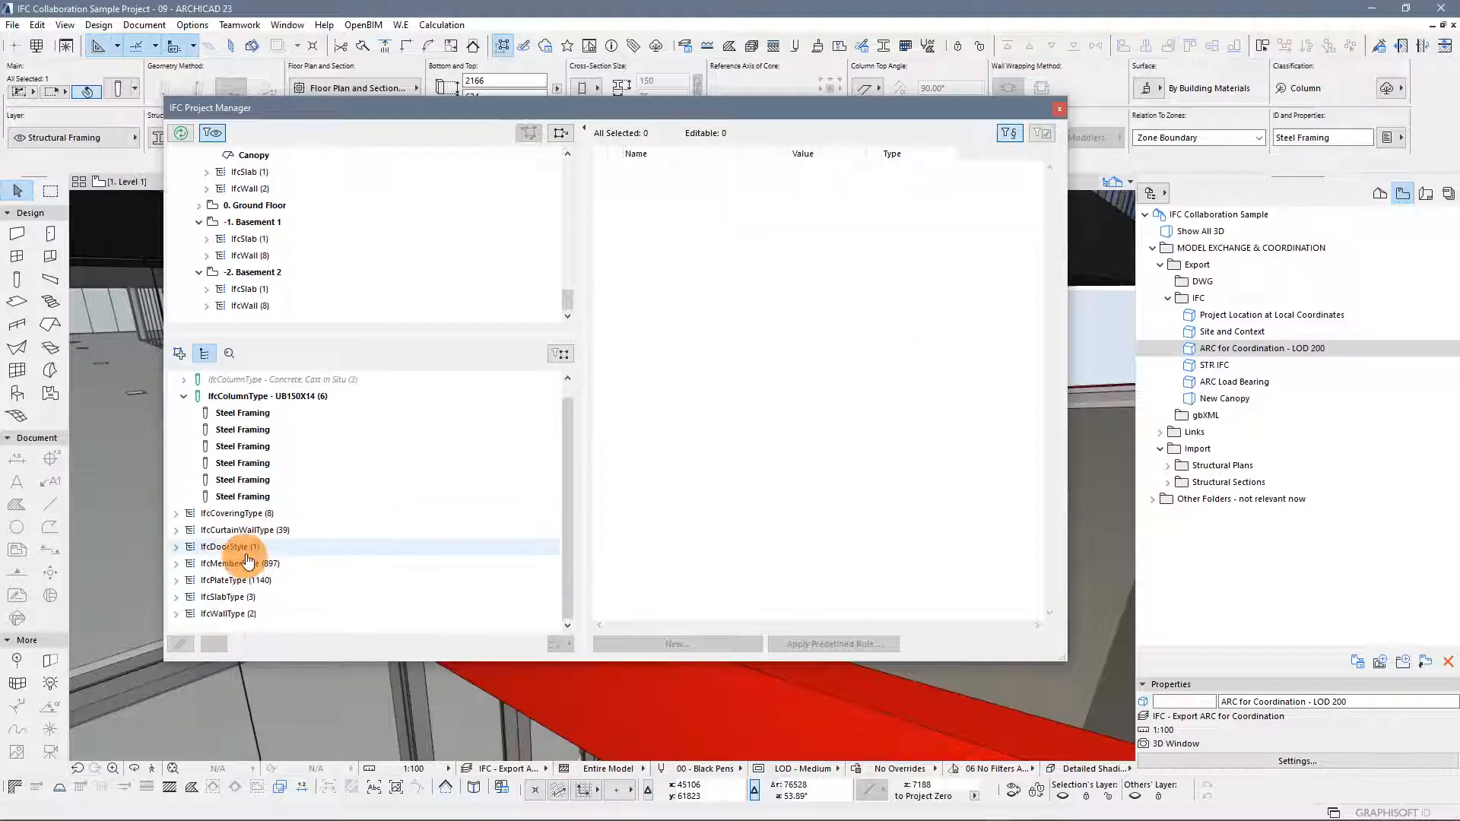
{"action": "left_click", "coordinate": [177, 614]}
{"action": "left_click", "coordinate": [263, 596]}
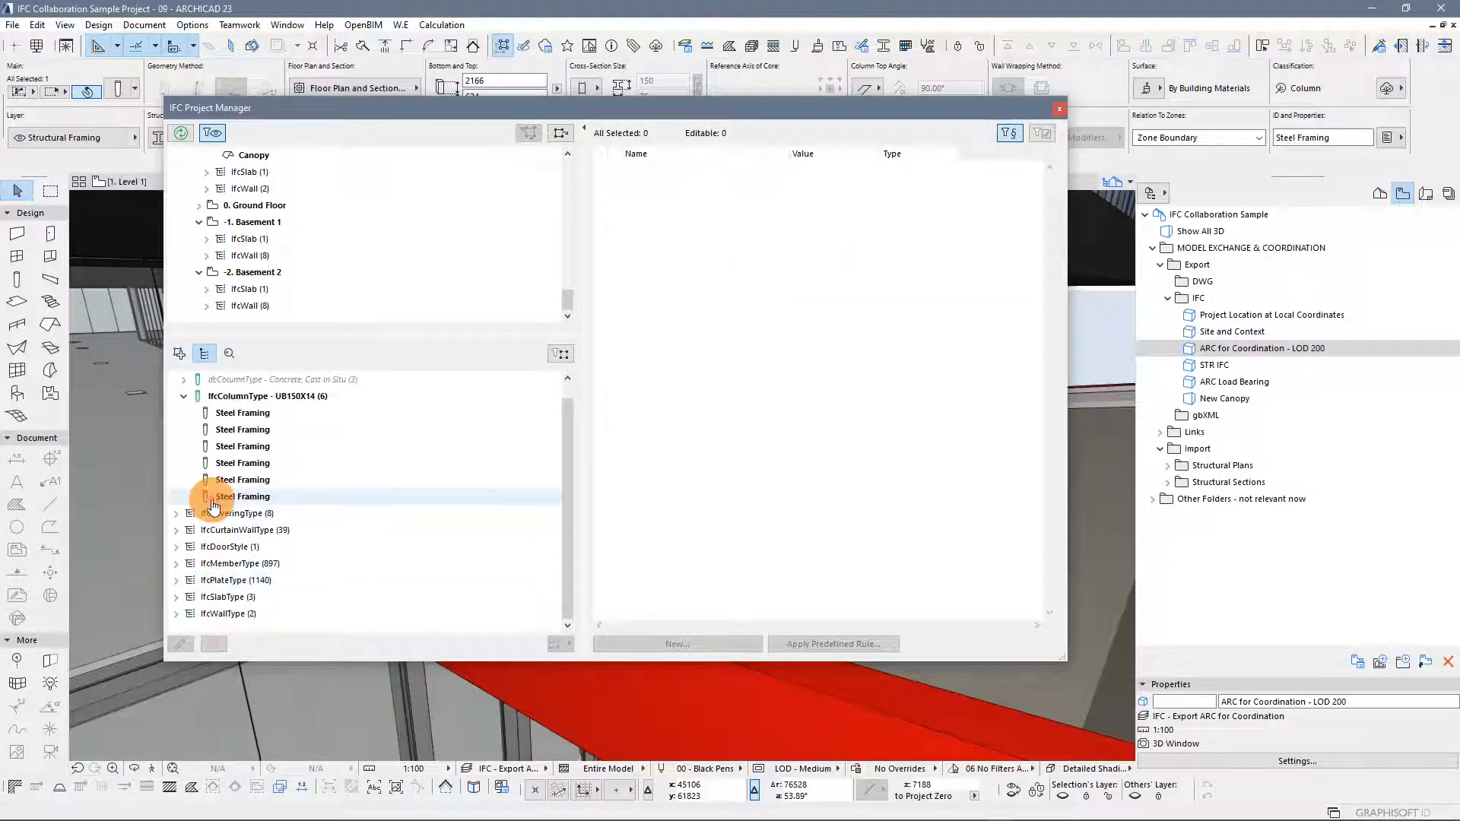
{"action": "left_click", "coordinate": [183, 396]}
{"action": "left_click", "coordinate": [277, 413]}
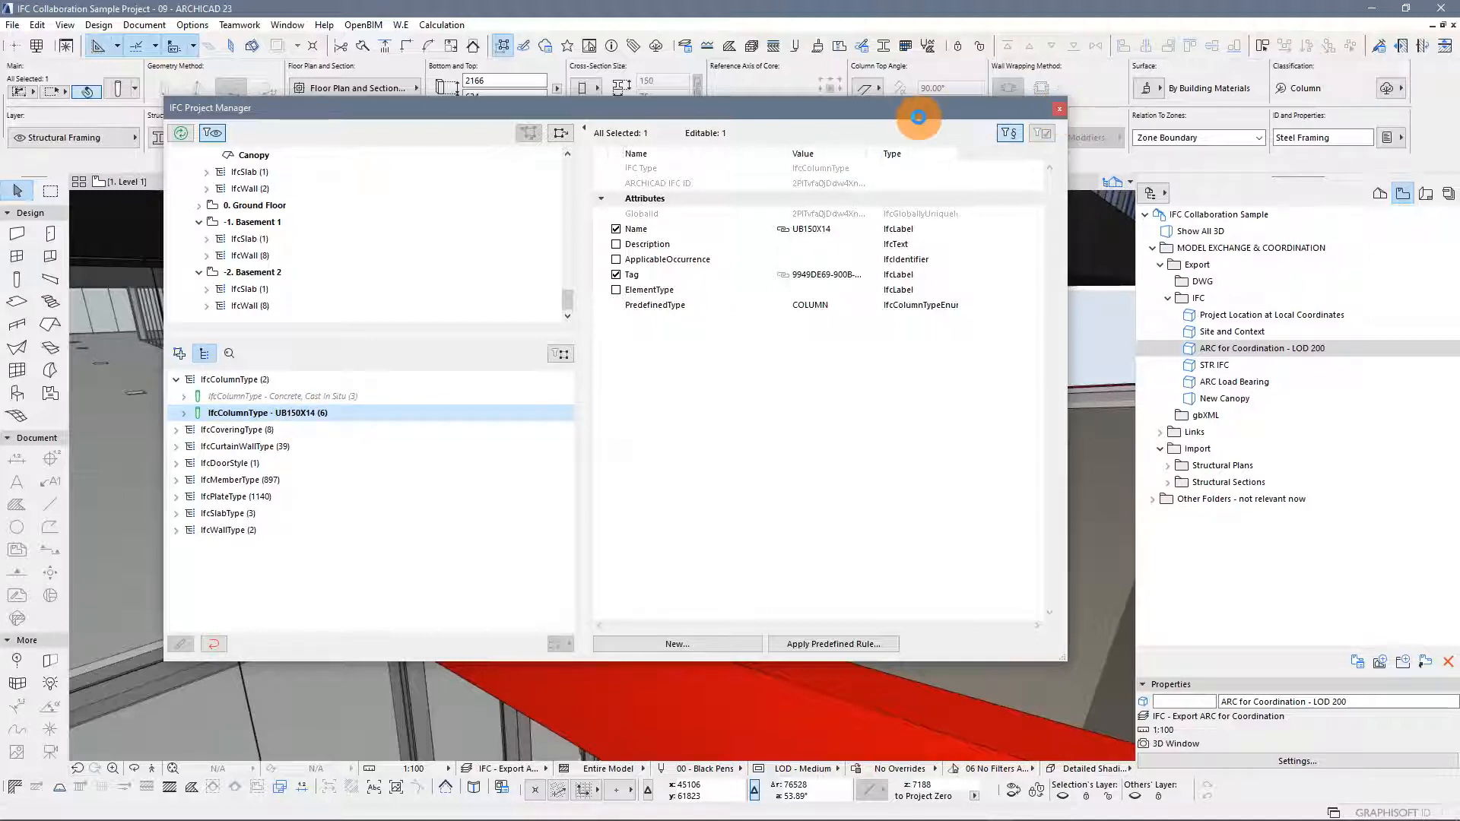
Switch to the PowerPoint presentation and advance the slideshow to the Groups, Systems and Zones slide
{"action": "left_click_drag", "start_coordinate": [915, 115], "coordinate": [968, 192]}
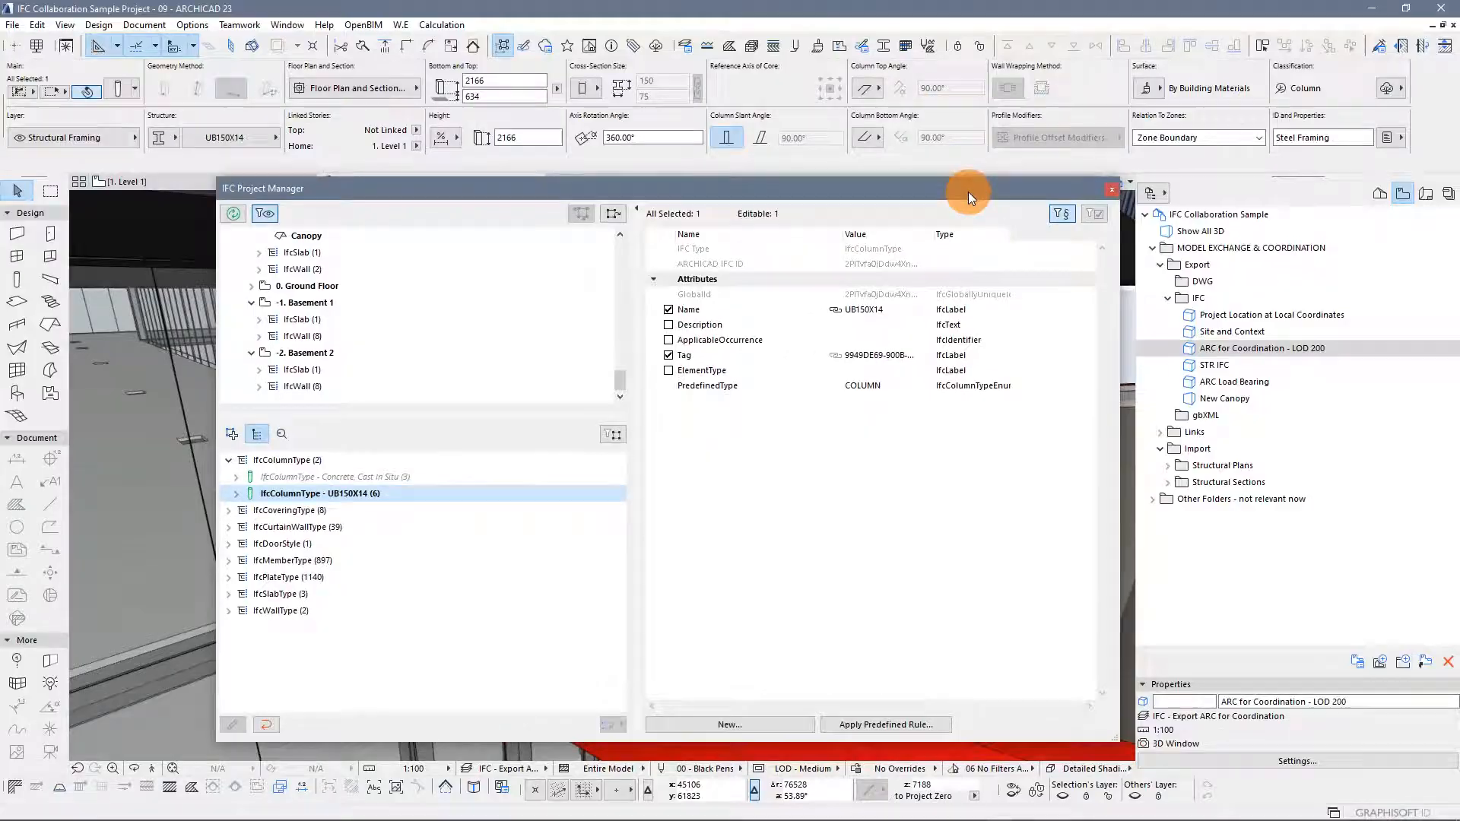
{"action": "key", "text": "alt+Tab"}
{"action": "key", "text": "alt+Tab"}
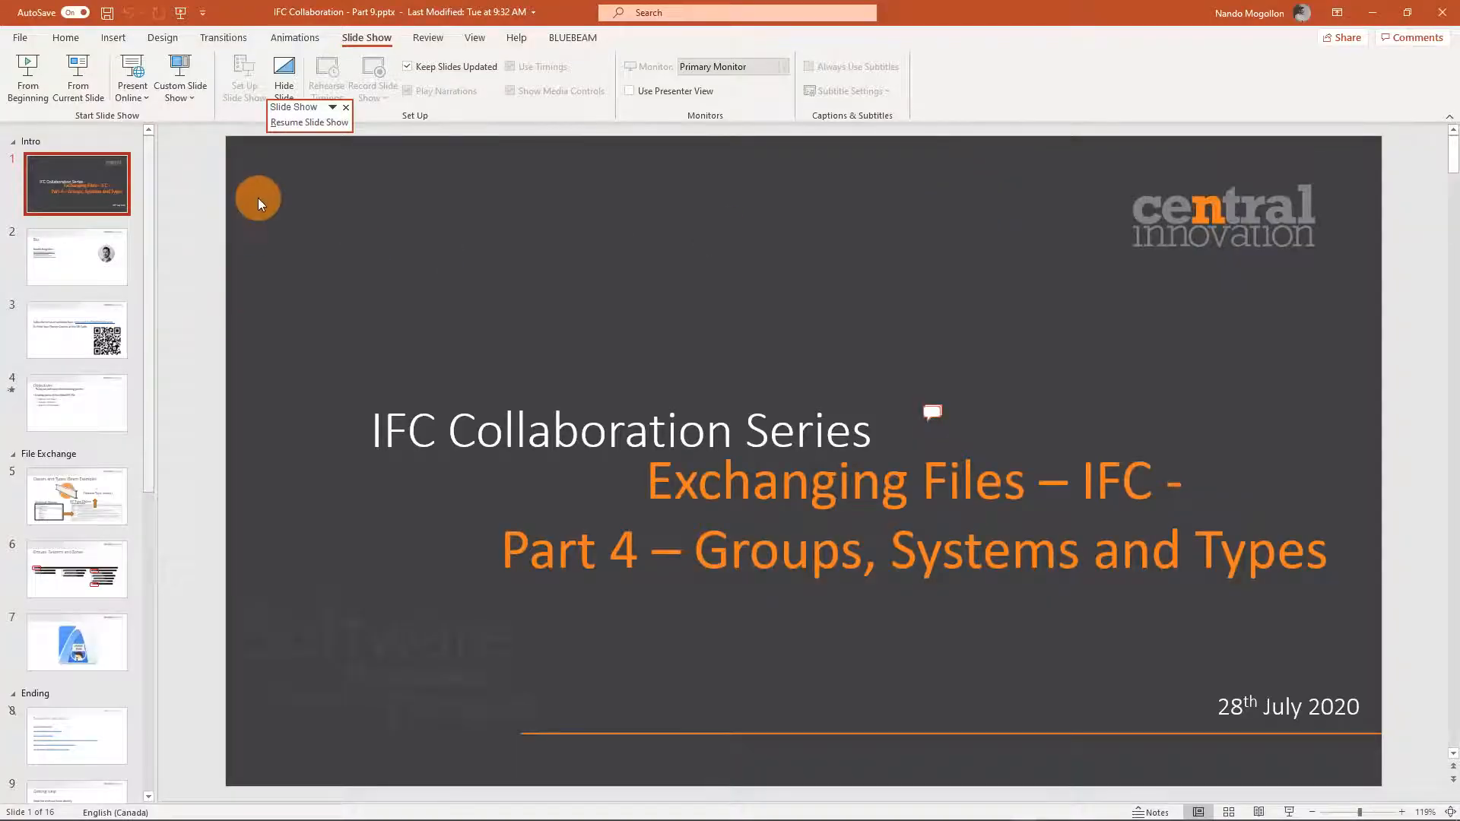
{"action": "key", "text": "alt+Tab"}
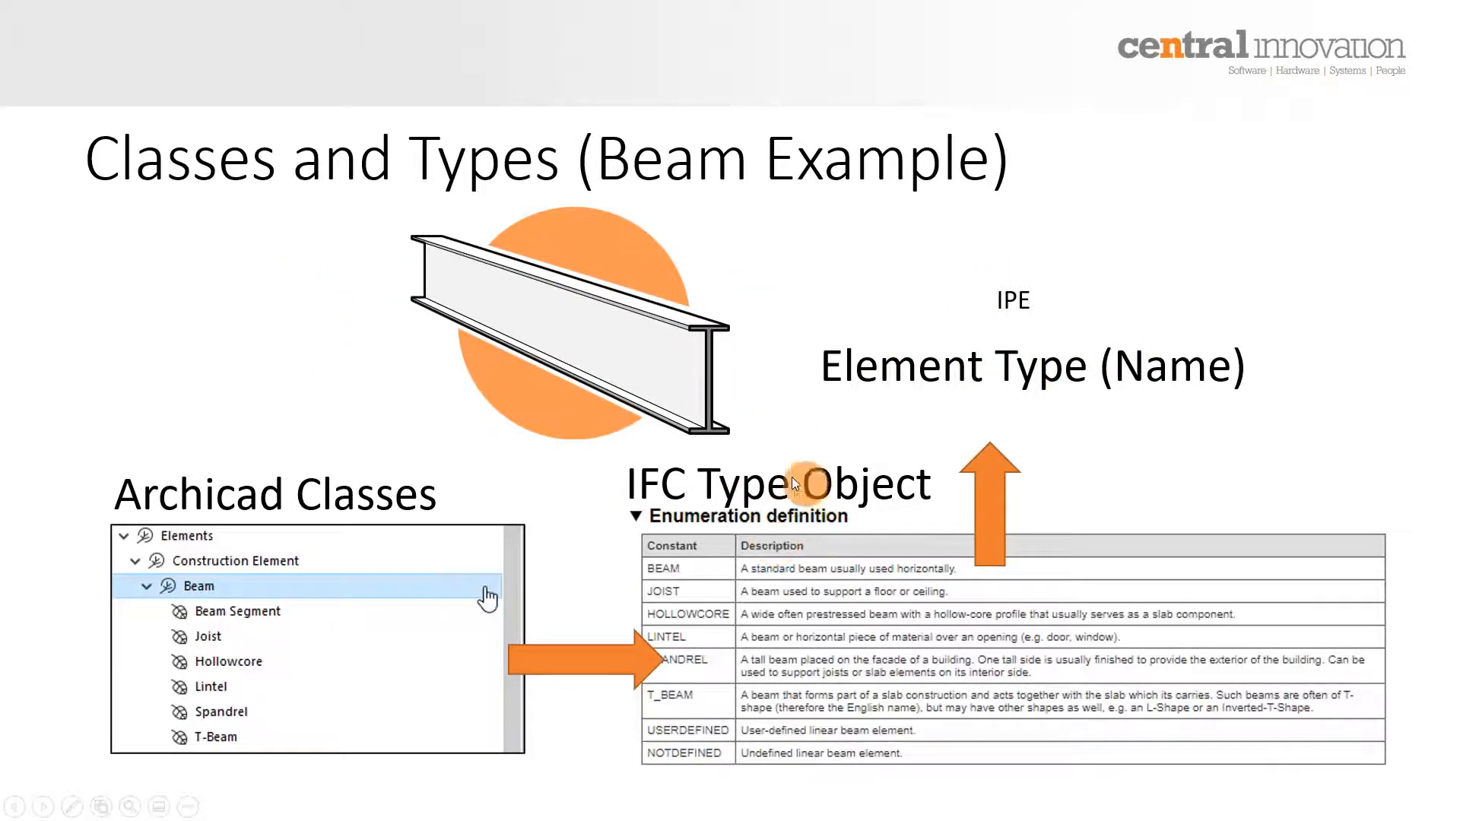
{"action": "left_click", "coordinate": [478, 285]}
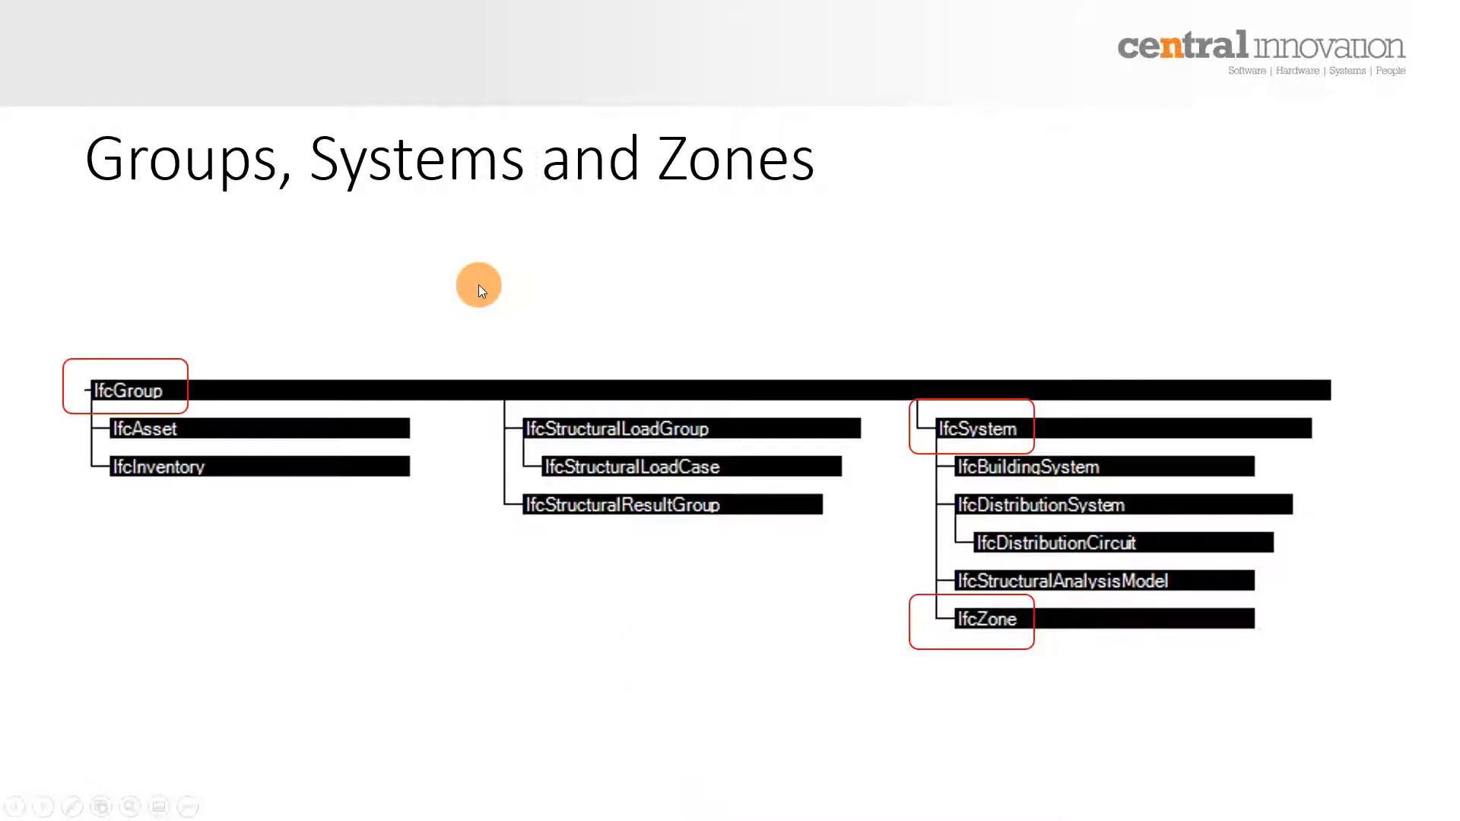
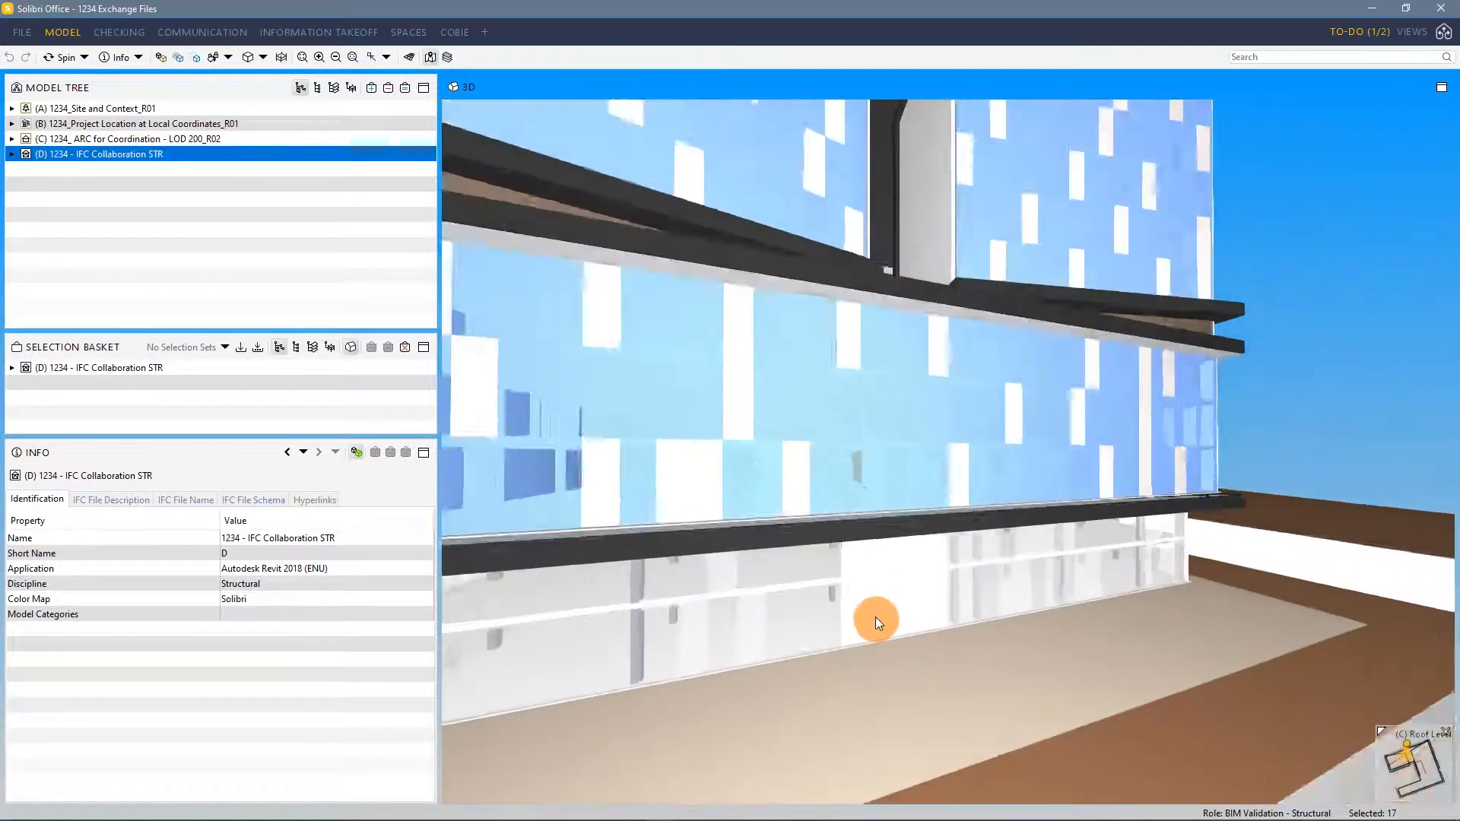
Switch to ARCHICAD and orbit the 3D view around the red entrance canopy
{"action": "left_click_drag", "start_coordinate": [963, 604], "coordinate": [1046, 564]}
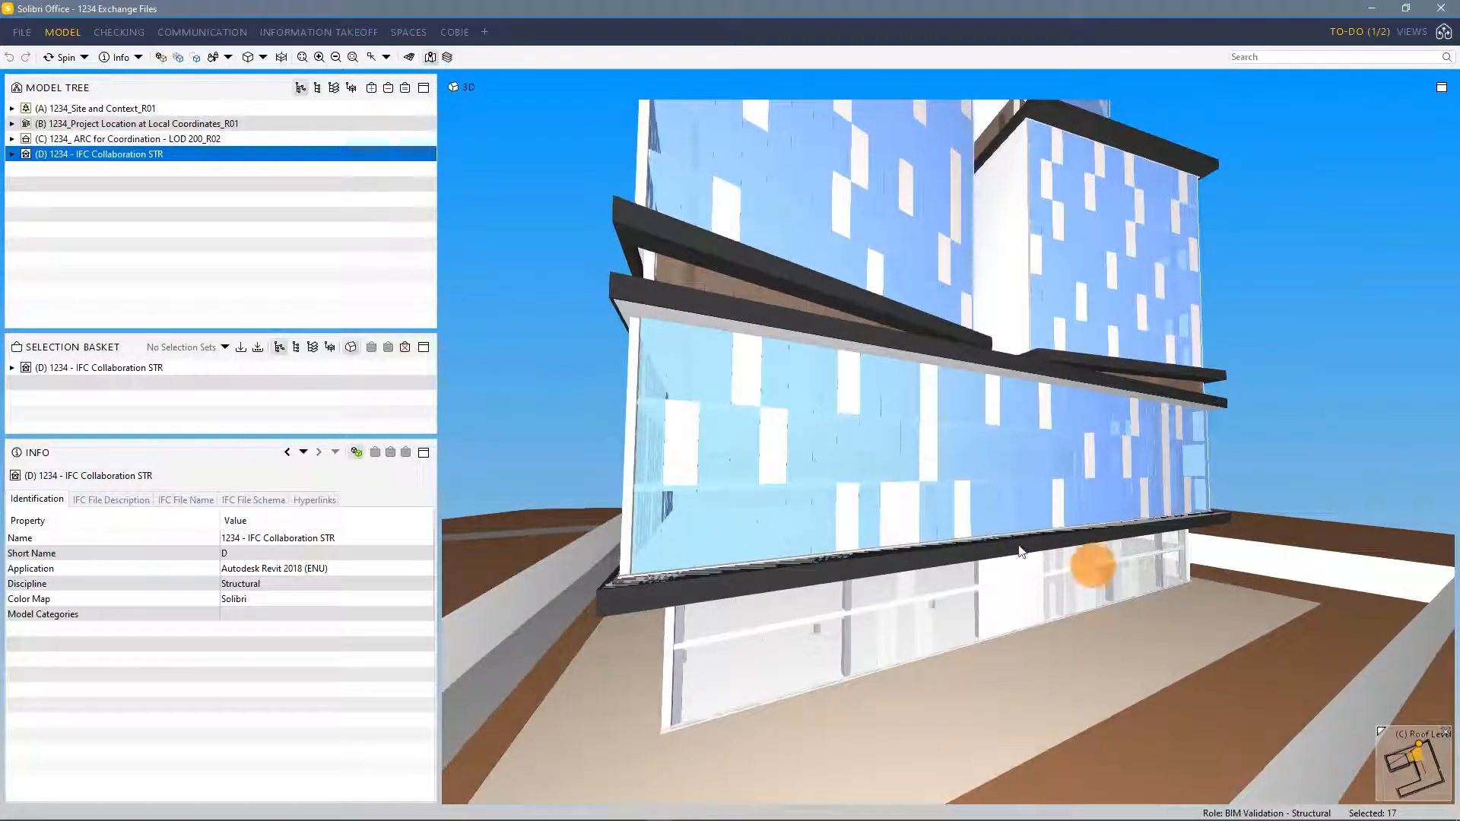
{"action": "key", "text": "alt+Tab"}
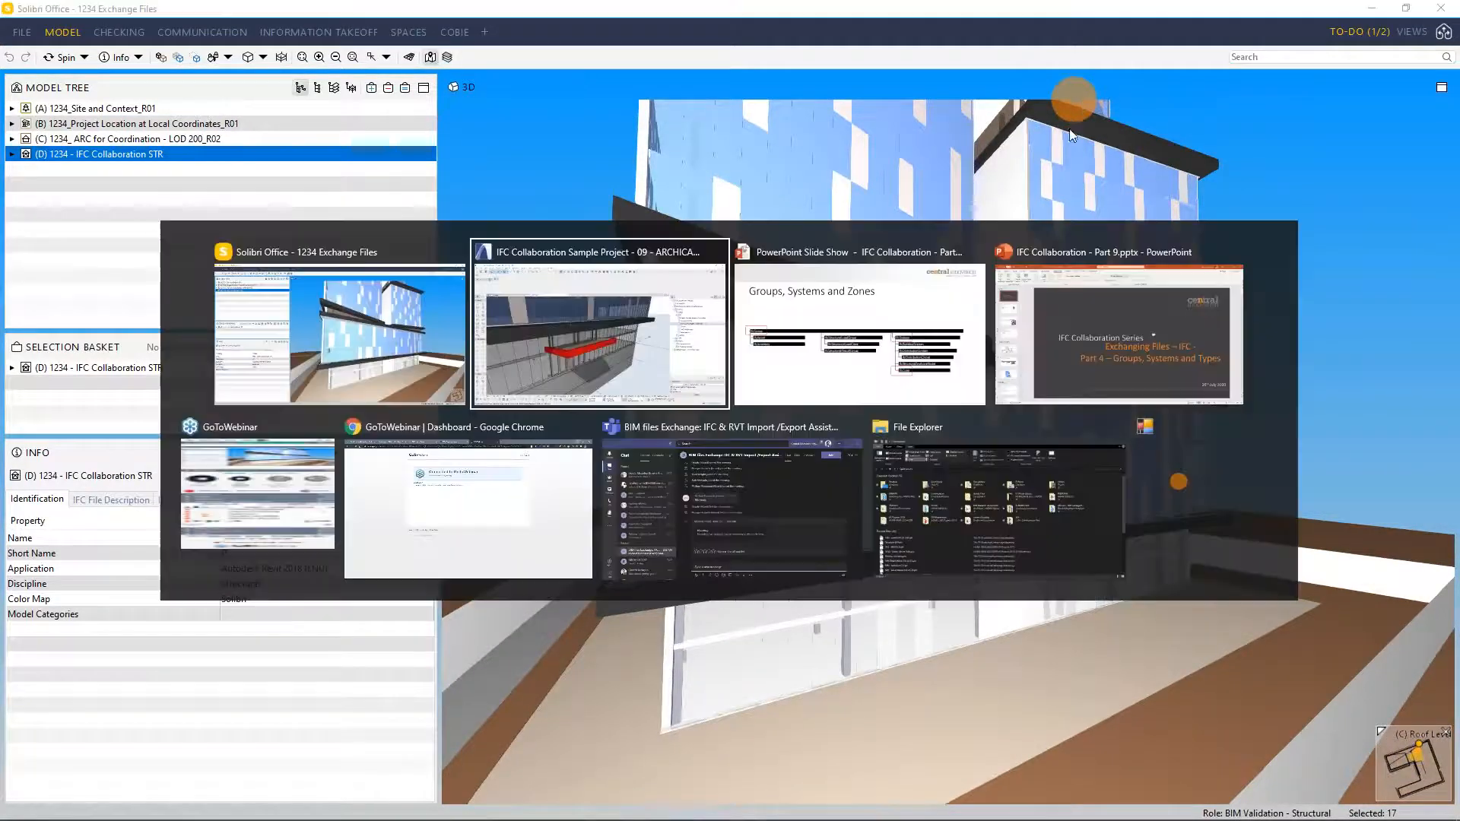
{"action": "left_click", "coordinate": [673, 358]}
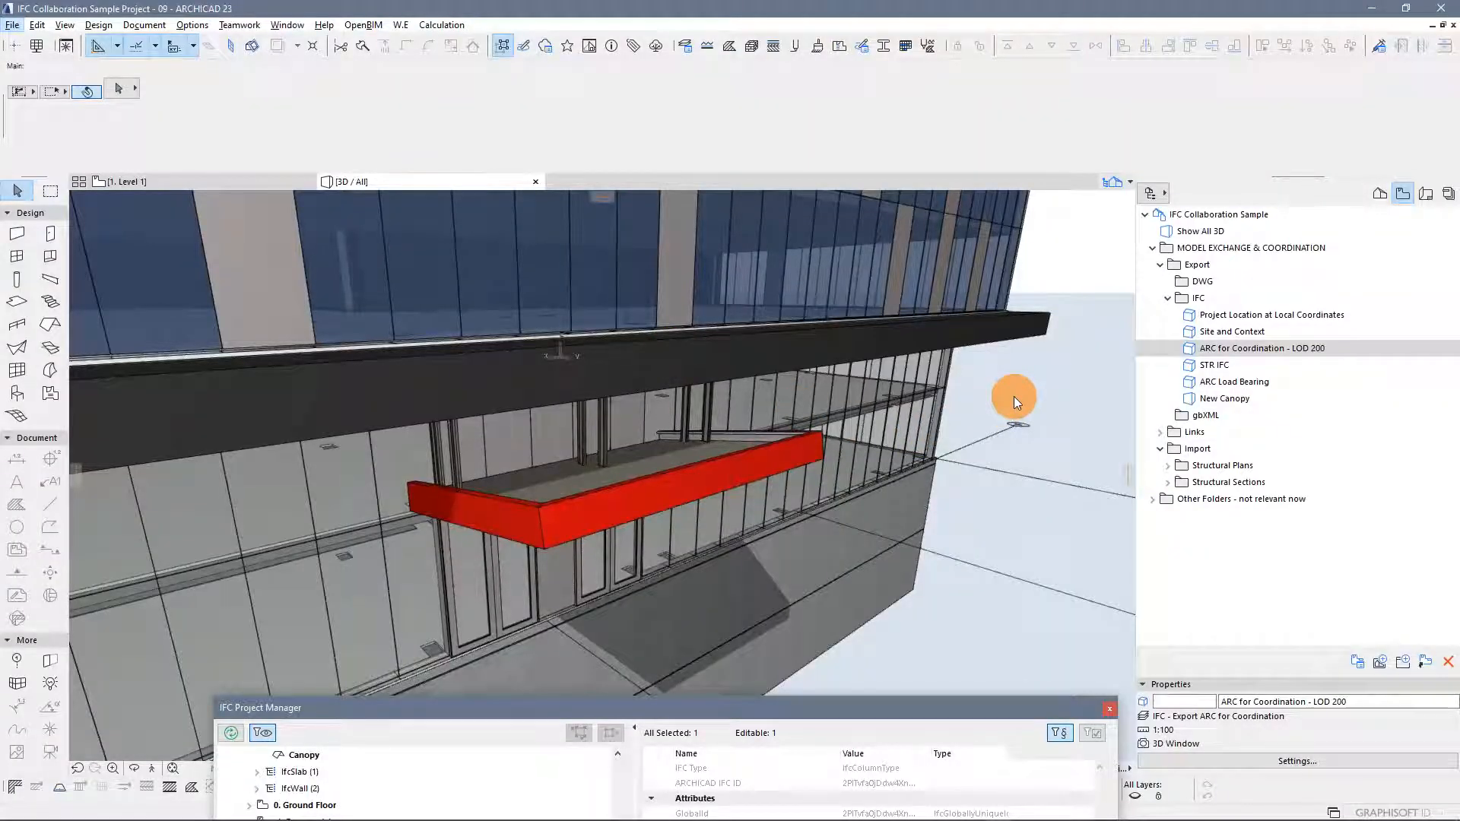
{"action": "middle_click_drag", "start_coordinate": [1066, 460], "coordinate": [1064, 460], "text": "shift"}
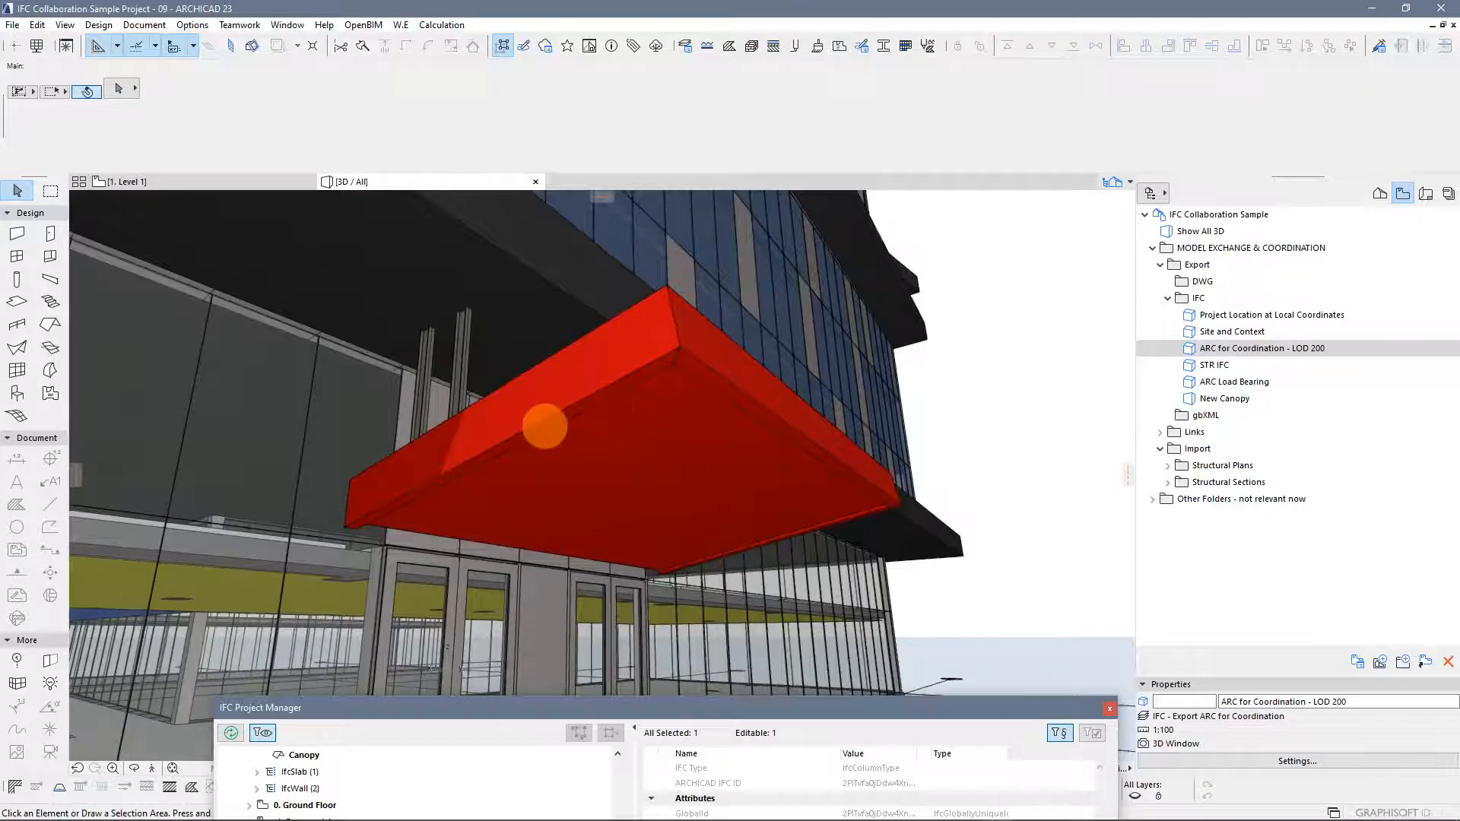
{"action": "middle_click_drag", "start_coordinate": [683, 498], "coordinate": [693, 379], "text": "shift"}
{"action": "middle_click_drag", "start_coordinate": [561, 386], "coordinate": [623, 500], "text": "shift"}
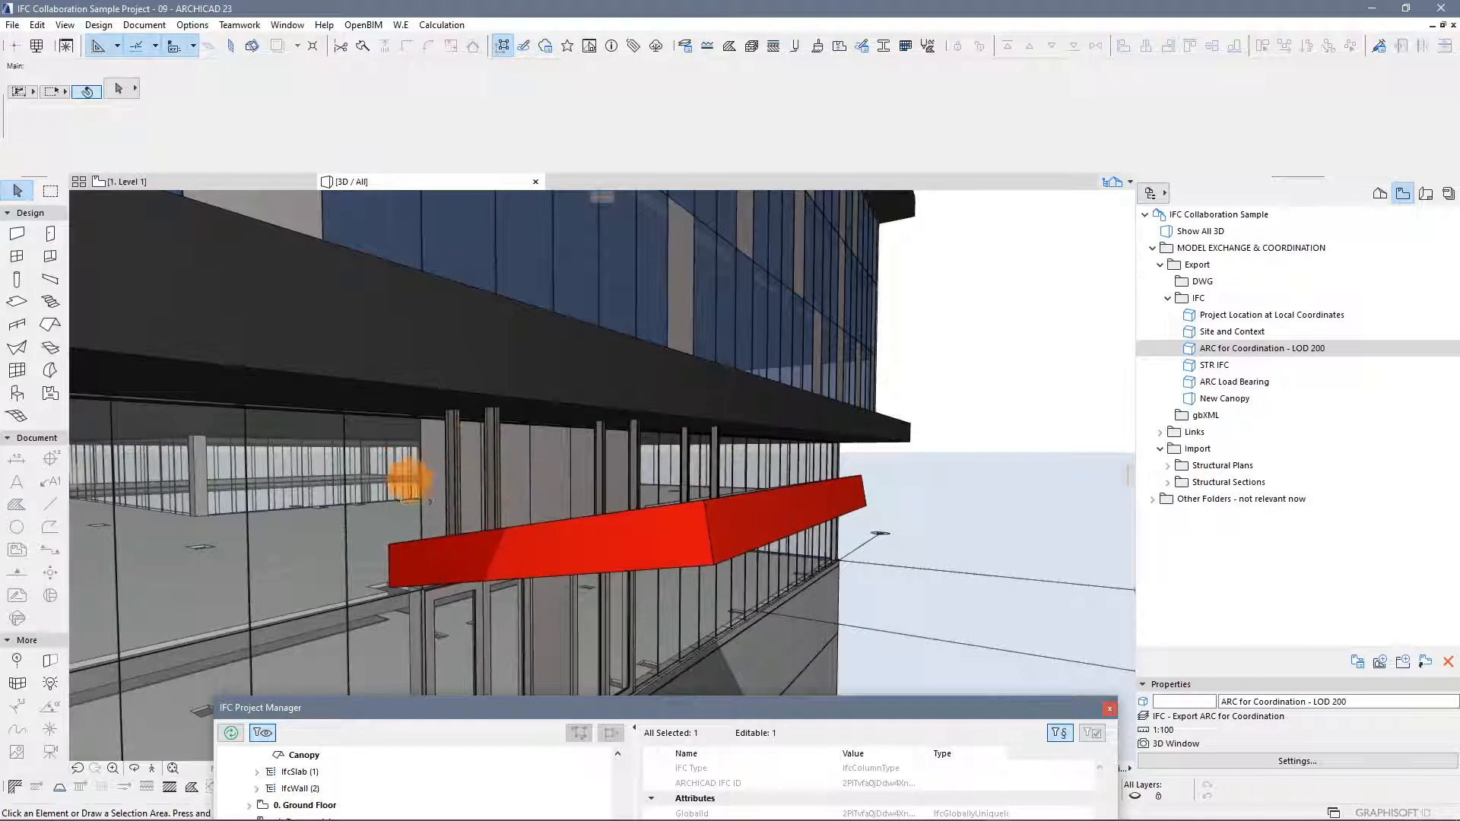
{"action": "scroll", "coordinate": [465, 468], "scroll_direction": "up", "scroll_amount": 5}
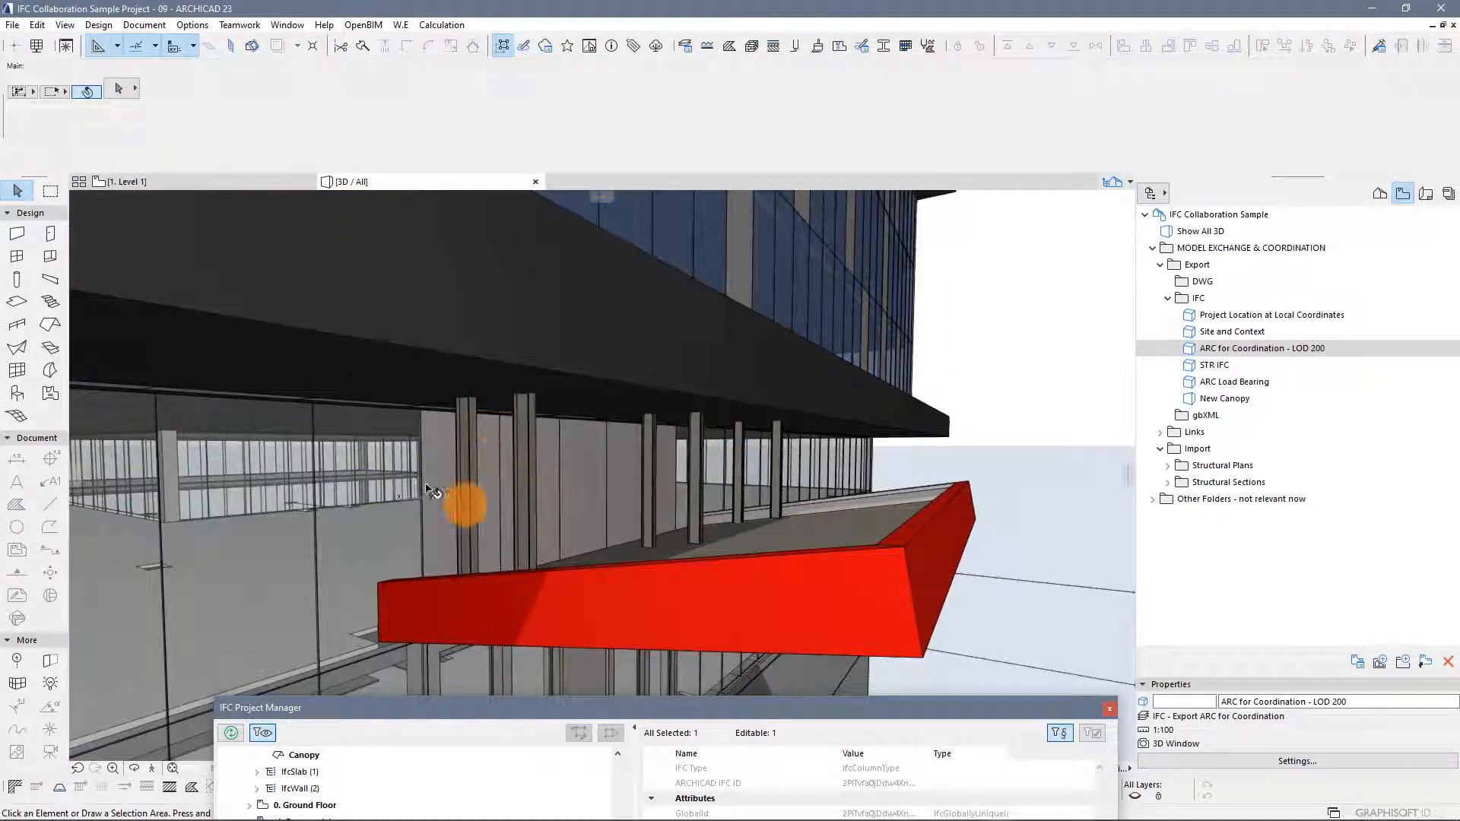
{"action": "middle_click_drag", "start_coordinate": [645, 512], "coordinate": [580, 369], "text": "shift"}
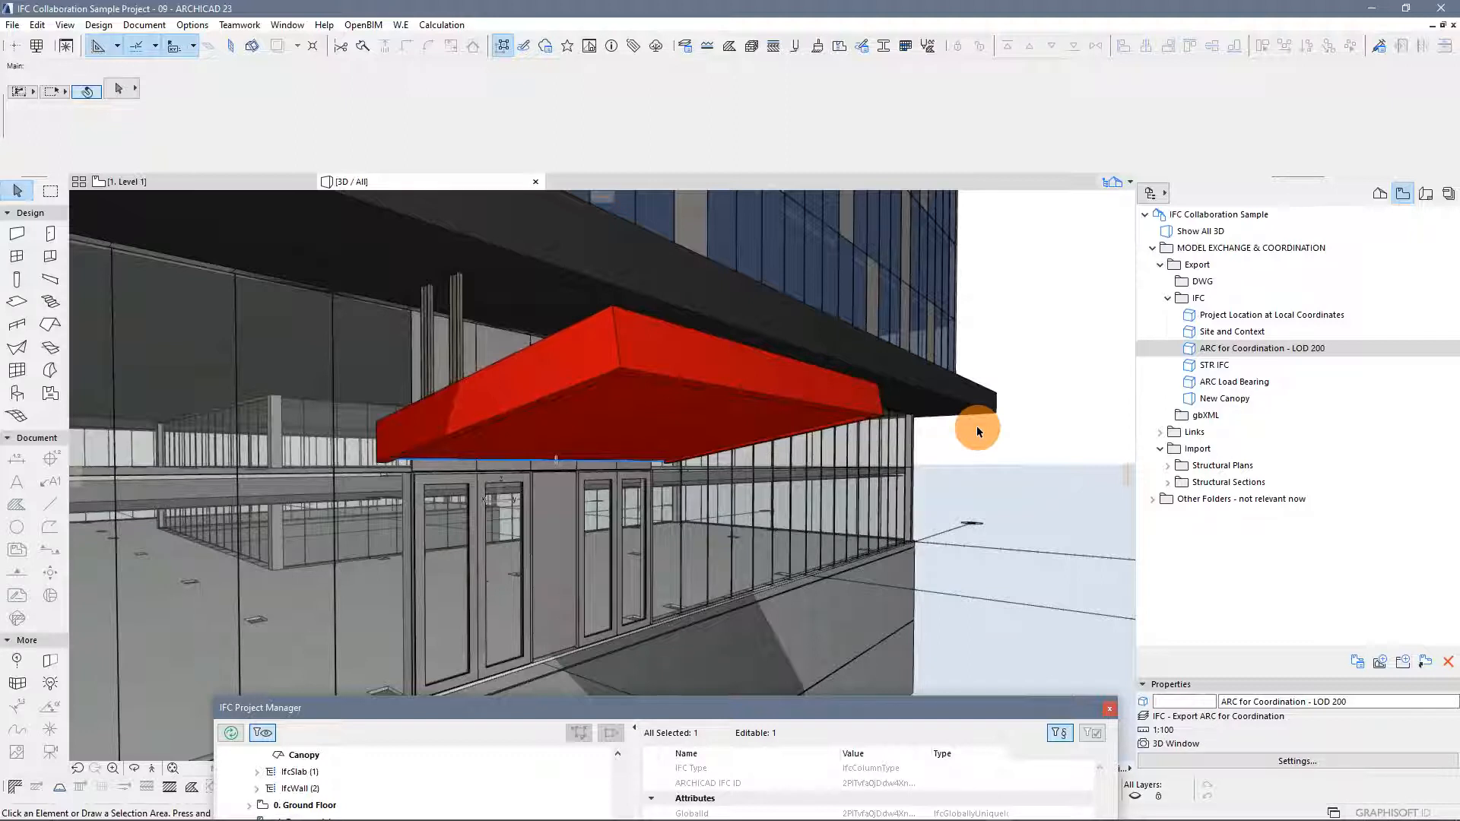
Move the IFC Project Manager into view, switch its lower tree to groups and systems, and expand IFC Groups
{"action": "left_click_drag", "start_coordinate": [800, 709], "coordinate": [1053, 79]}
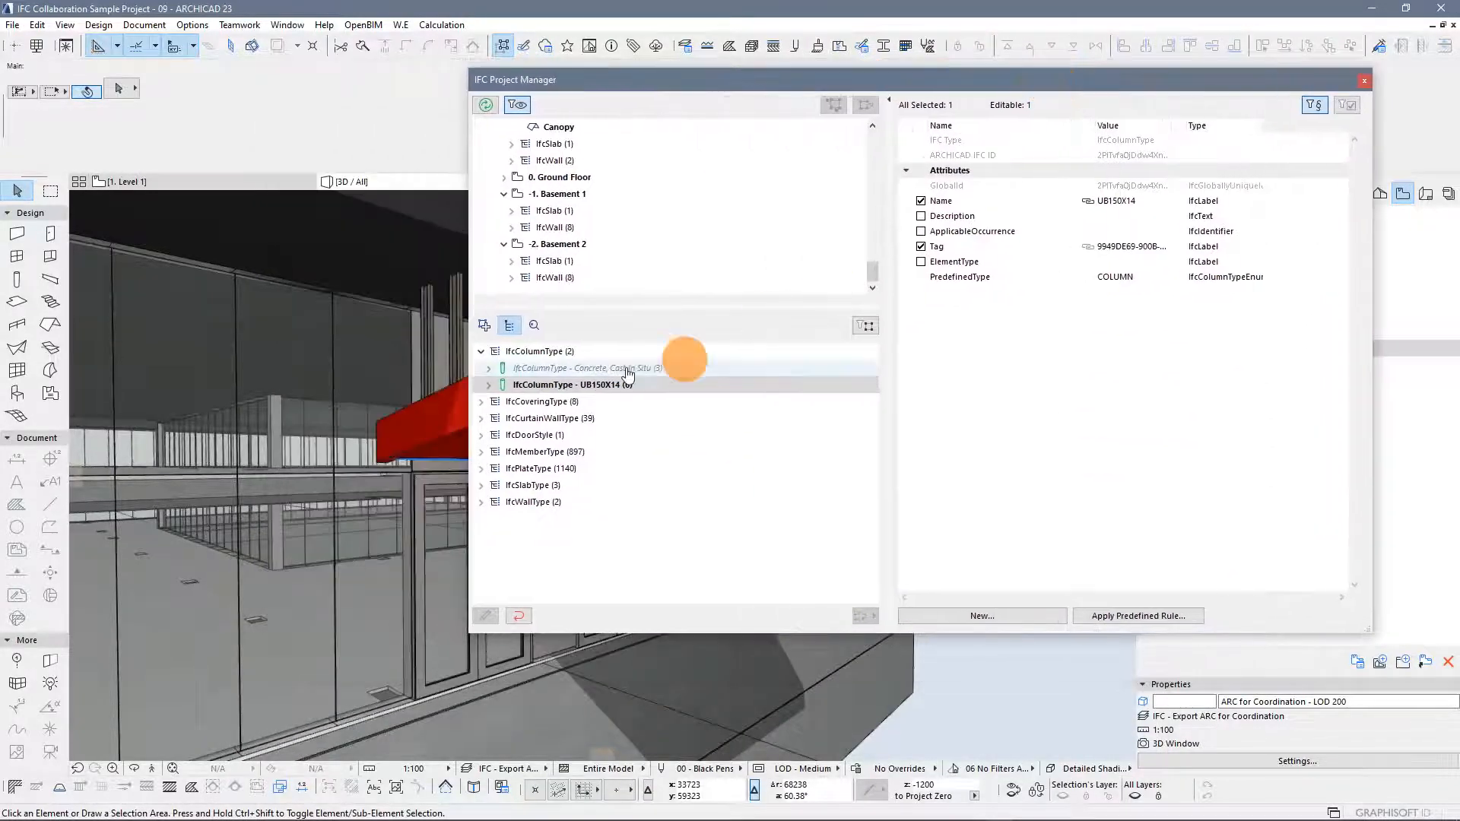
{"action": "left_click", "coordinate": [484, 354]}
{"action": "left_click_drag", "start_coordinate": [690, 79], "coordinate": [731, 83]}
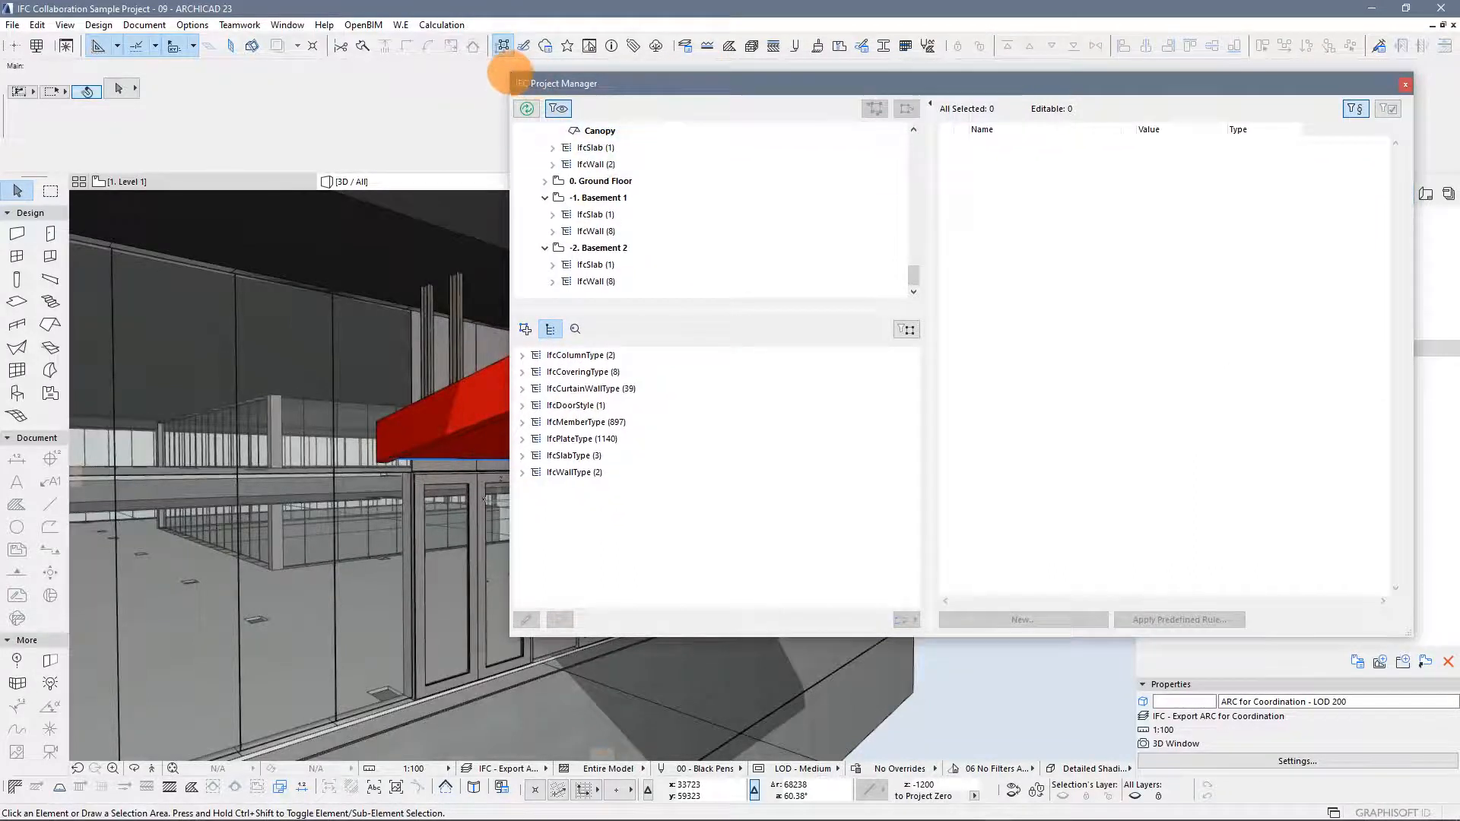
{"action": "left_click_drag", "start_coordinate": [535, 71], "coordinate": [883, 103]}
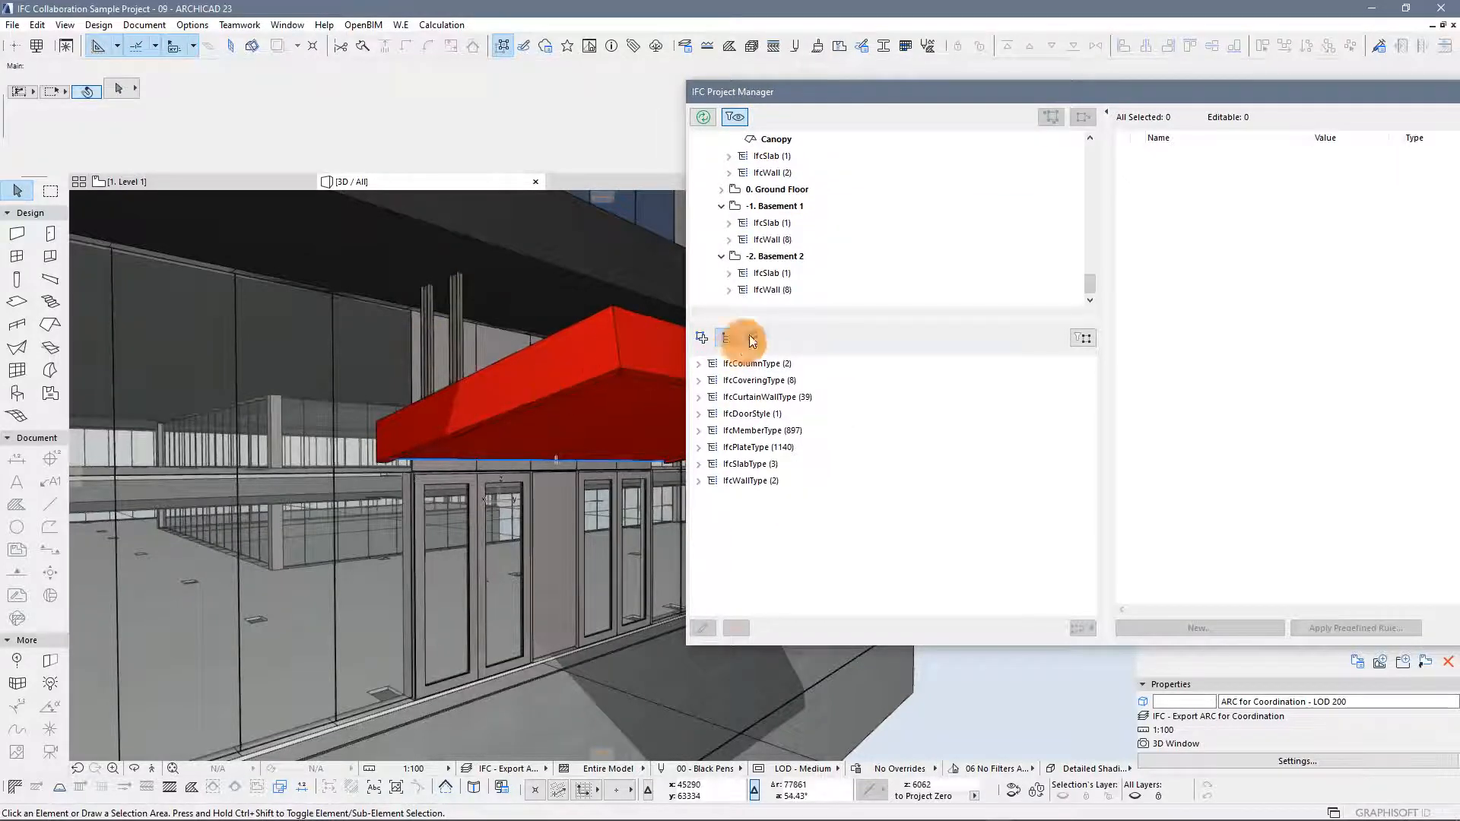
{"action": "left_click_drag", "start_coordinate": [905, 96], "coordinate": [802, 94]}
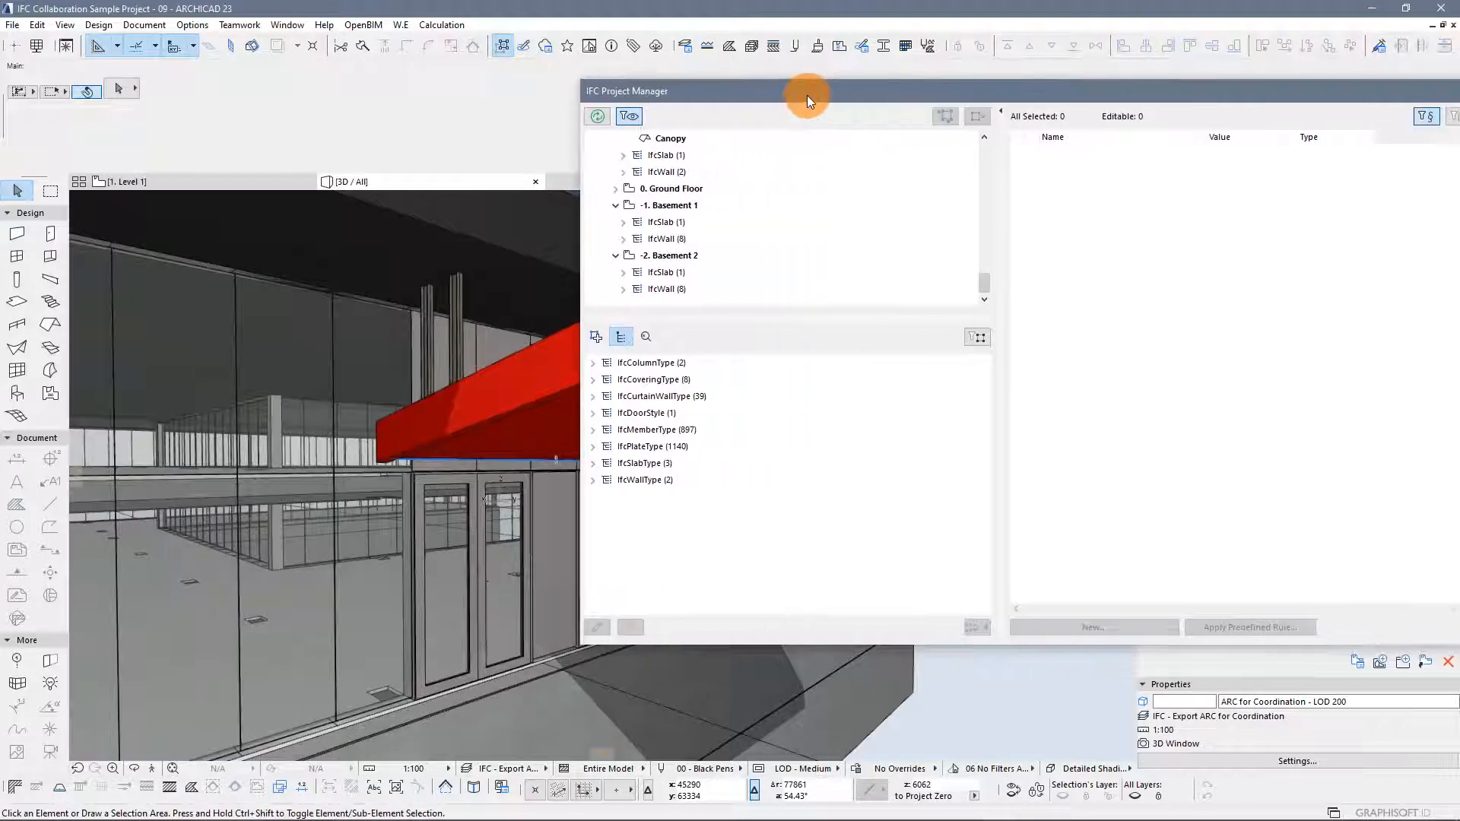
{"action": "left_click", "coordinate": [597, 336]}
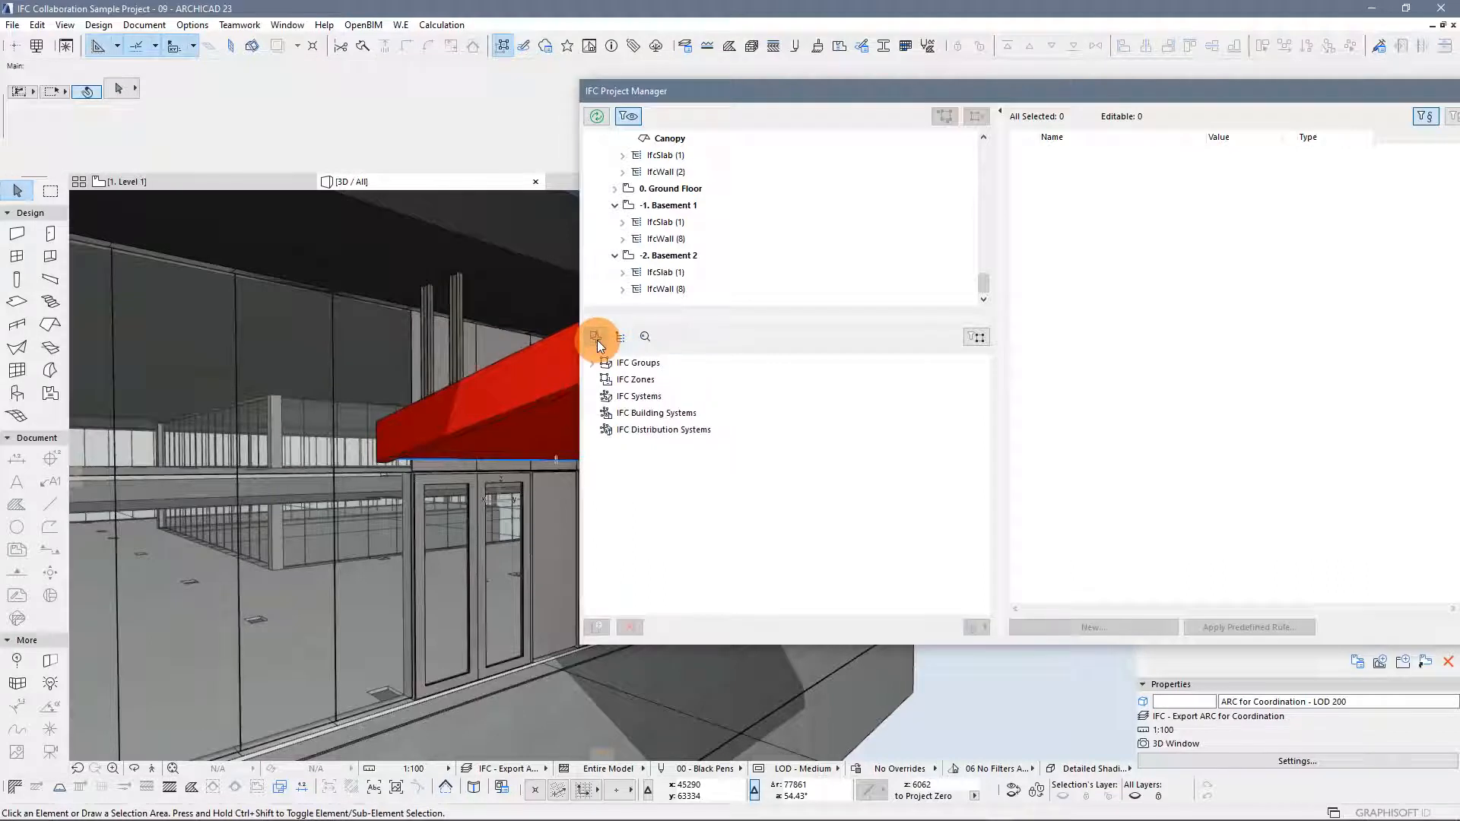
{"action": "left_click", "coordinate": [684, 364]}
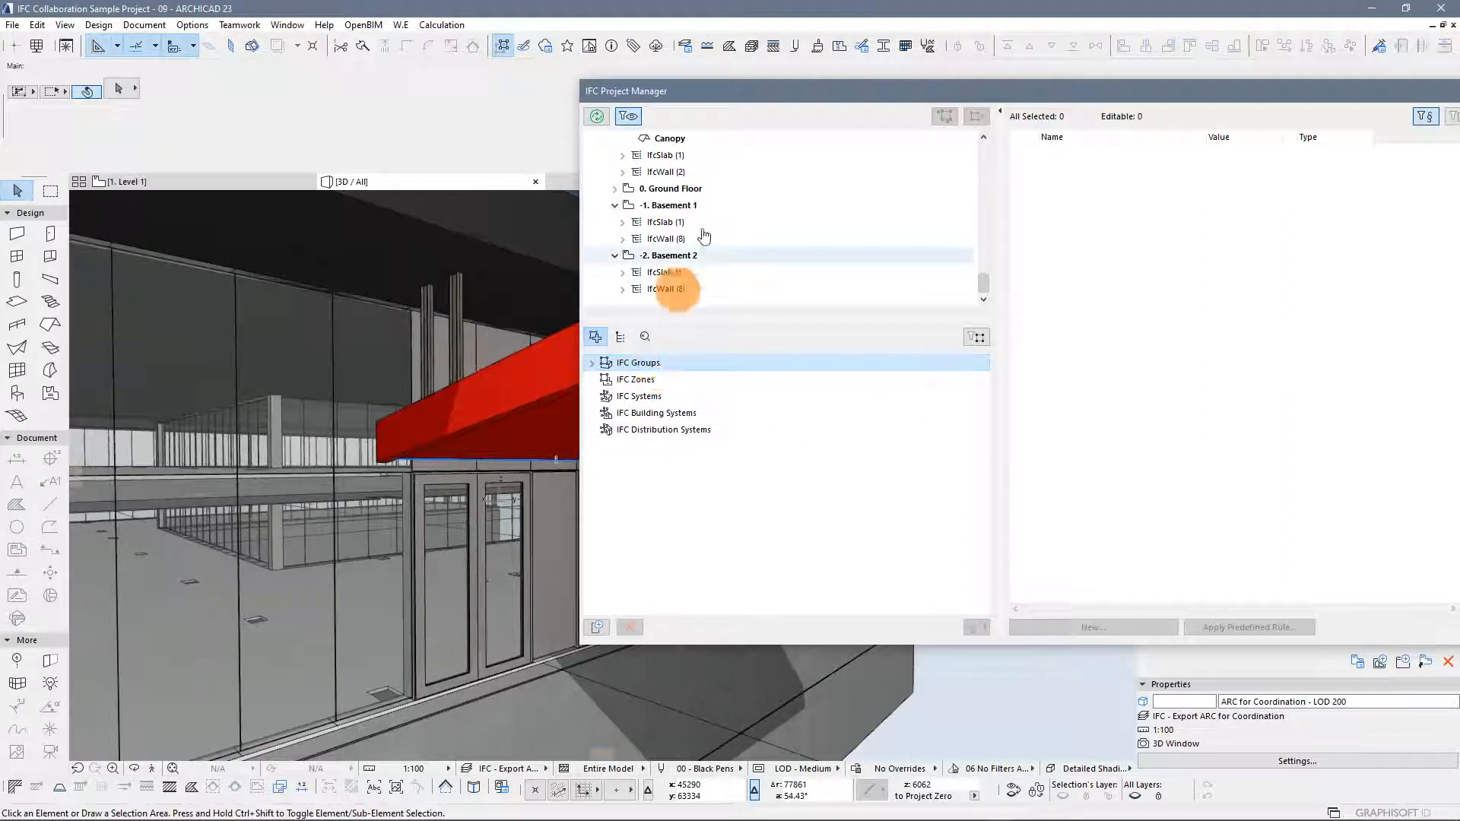
{"action": "left_click_drag", "start_coordinate": [728, 93], "coordinate": [453, 103]}
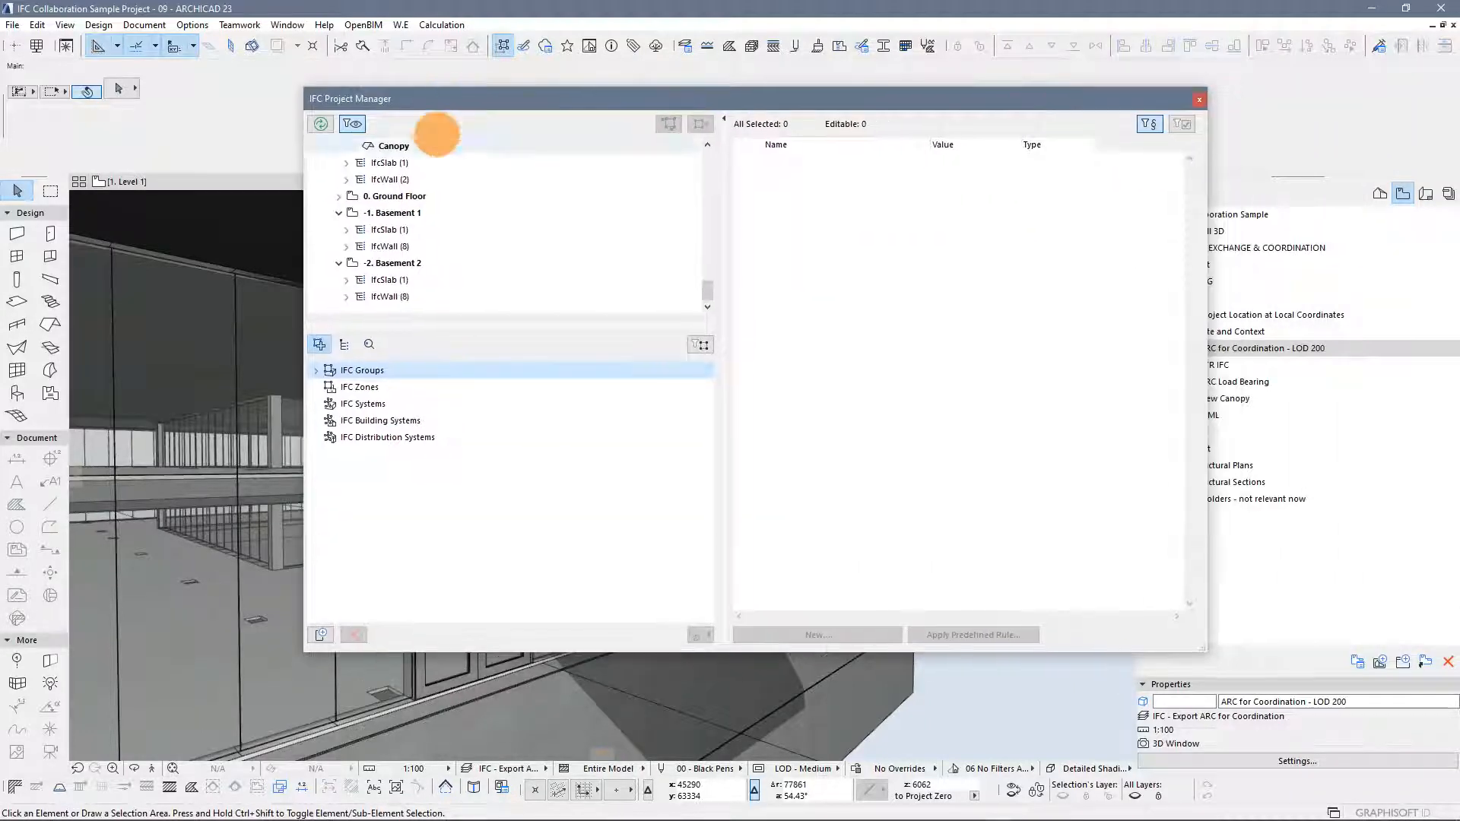
{"action": "left_click", "coordinate": [318, 371]}
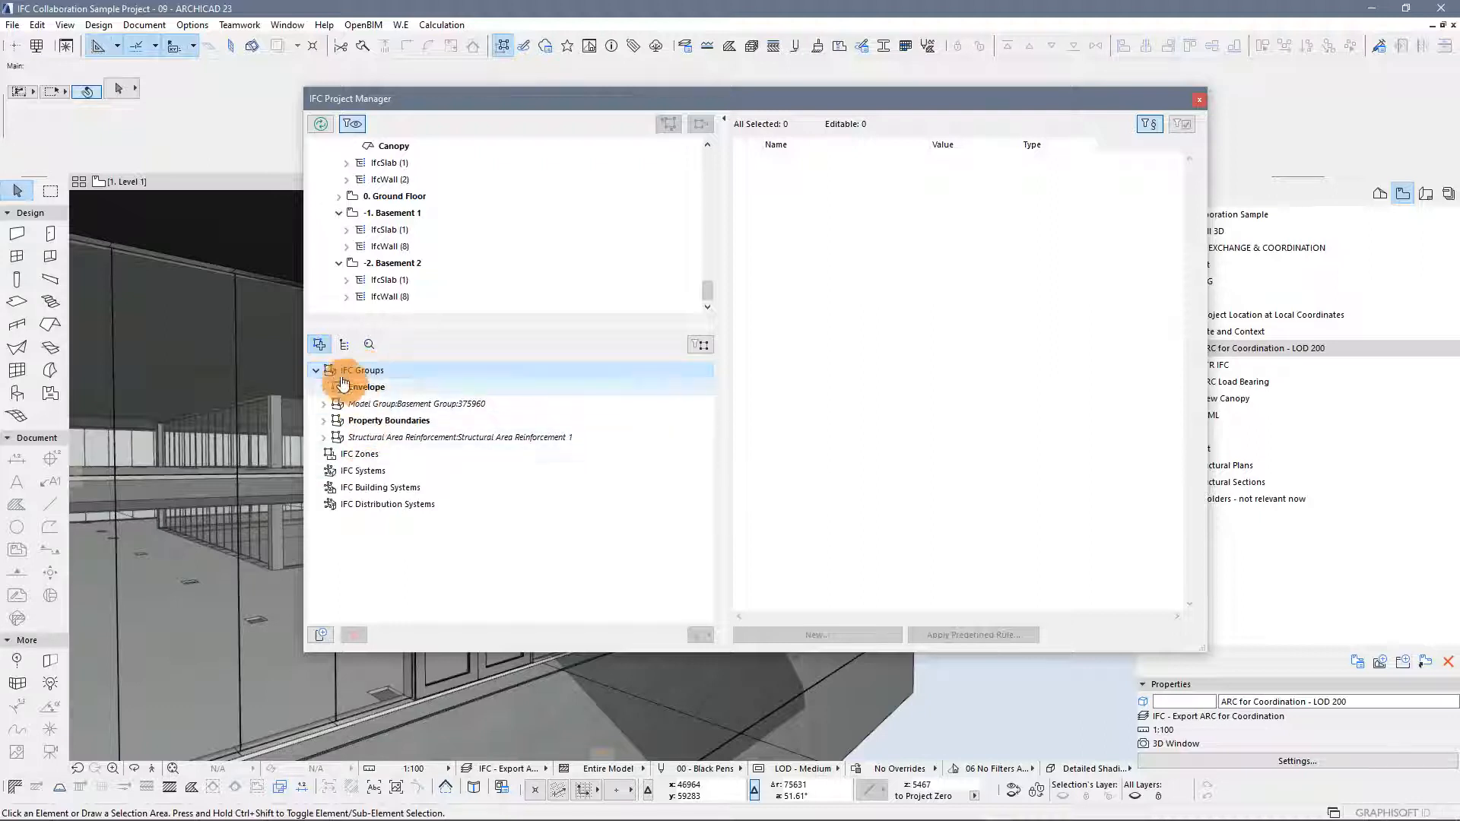
Add a new IFC group and rename it Canopy
{"action": "left_click", "coordinate": [323, 637]}
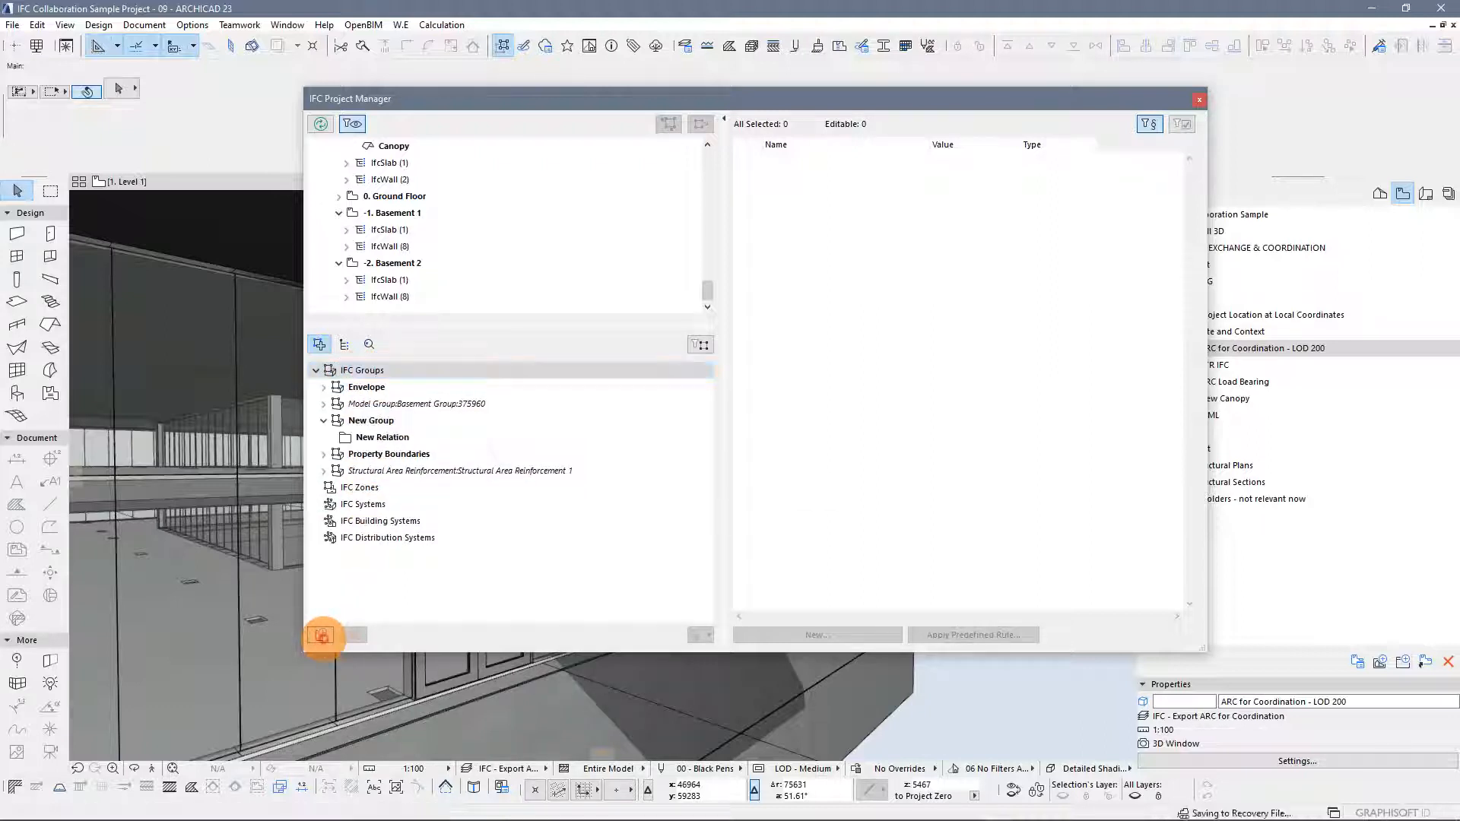
{"action": "left_click", "coordinate": [370, 421]}
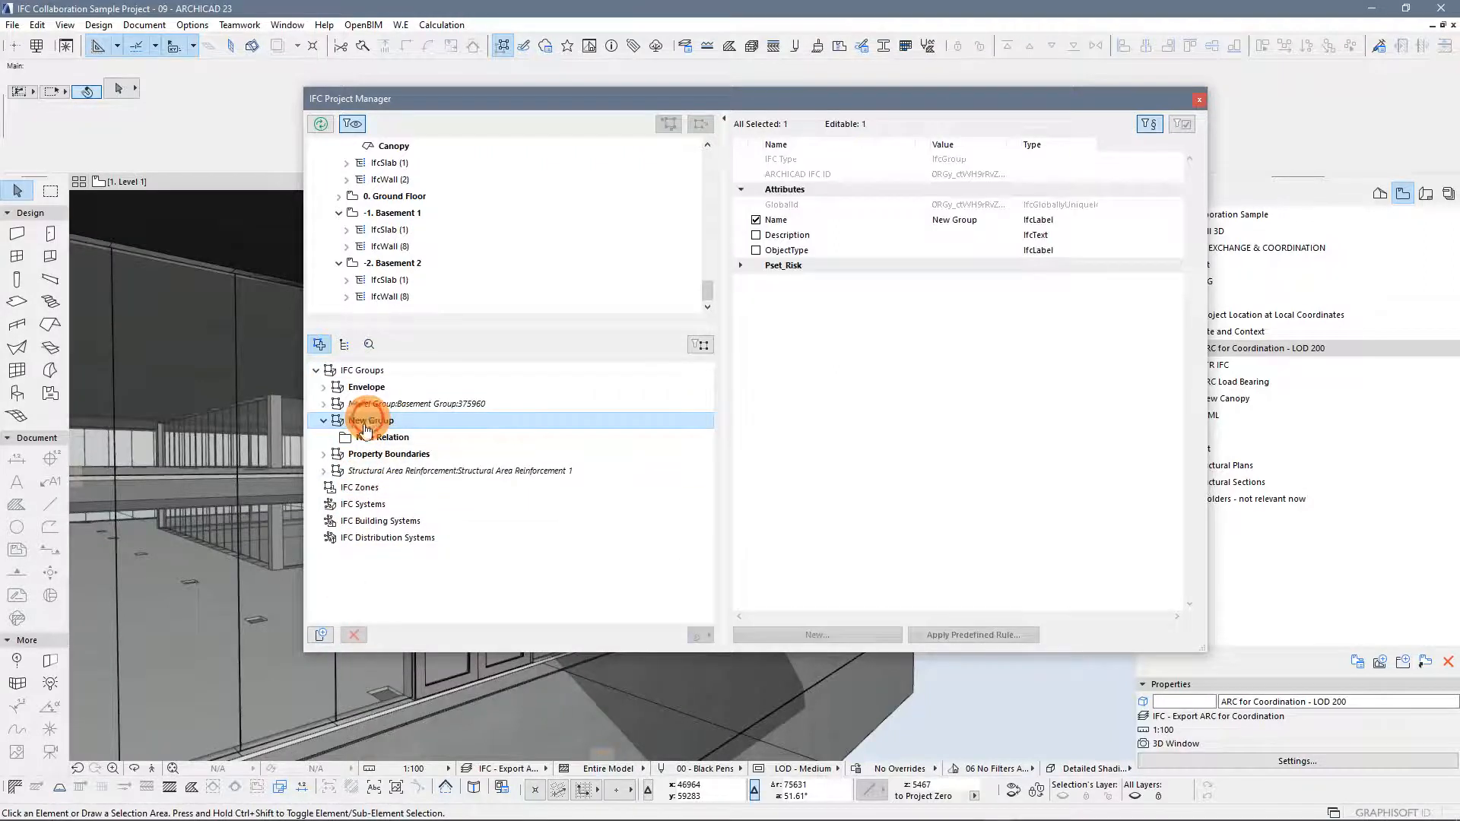
{"action": "left_click", "coordinate": [969, 218]}
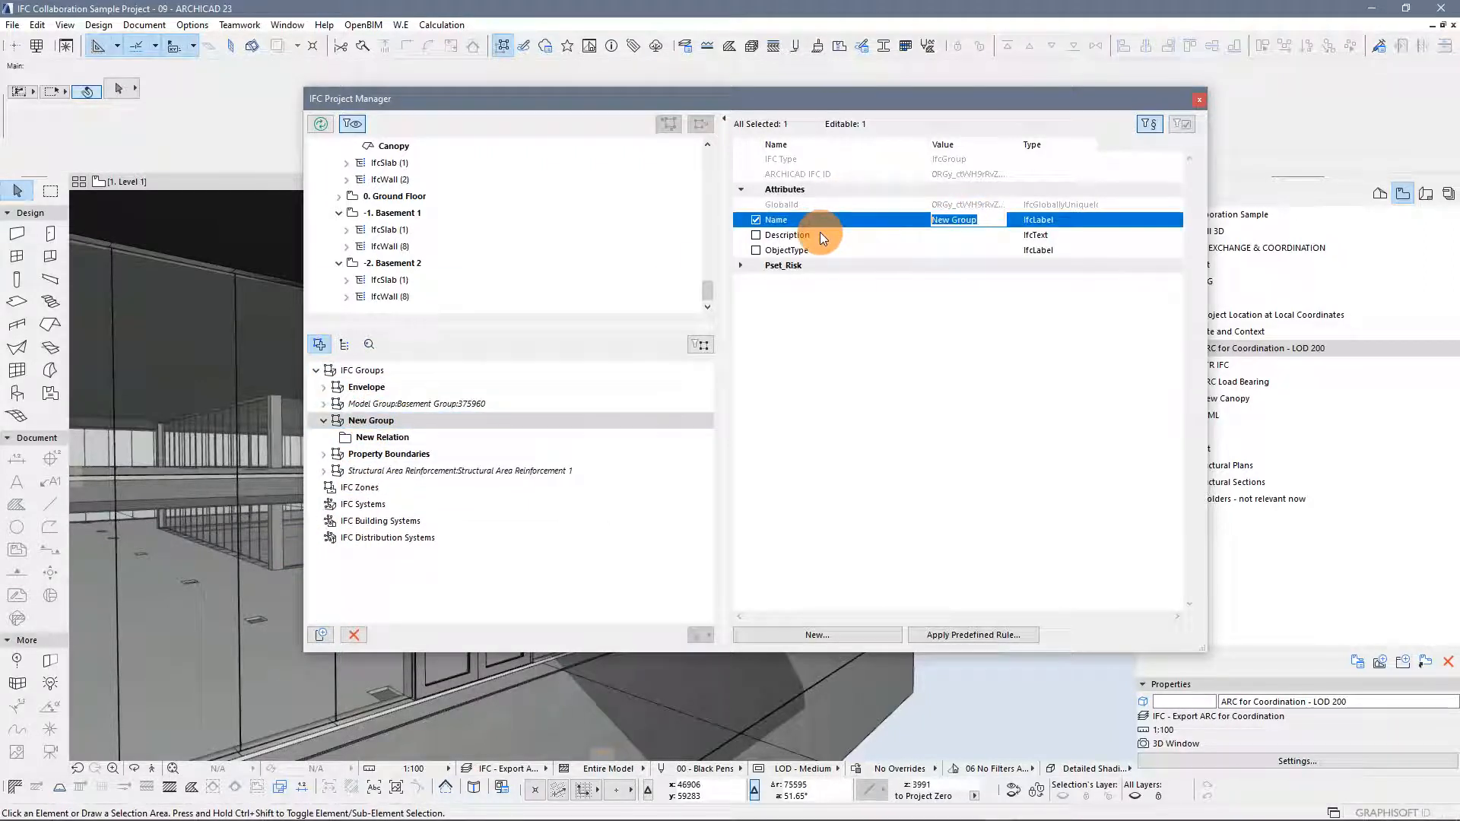
{"action": "type", "text": "Canopy"}
{"action": "left_click", "coordinate": [901, 383]}
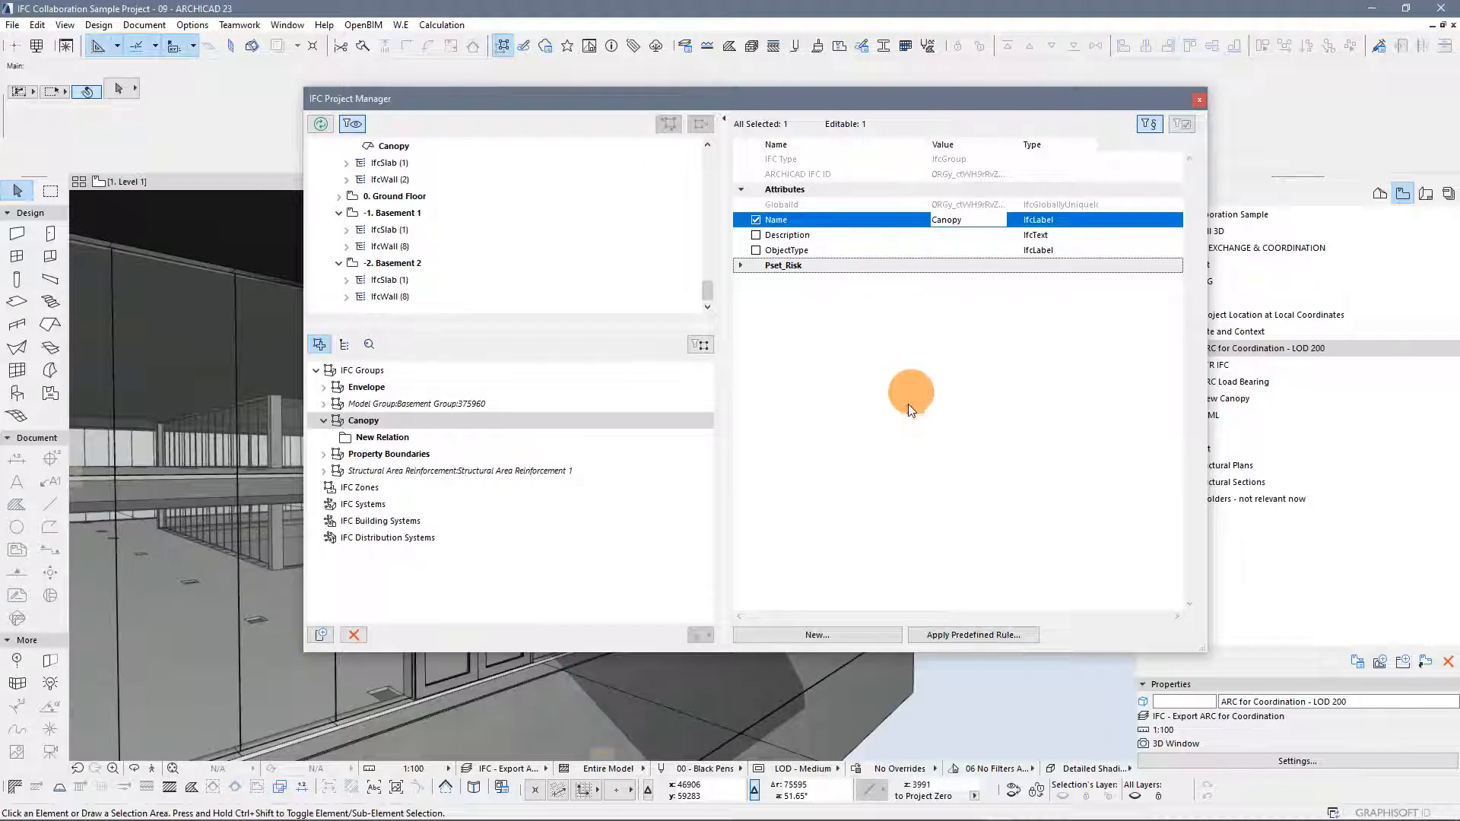
Select the Canopy group's New Relation, then open the Selections palette and load the Entrance Canopy stored selection
{"action": "left_click", "coordinate": [596, 420]}
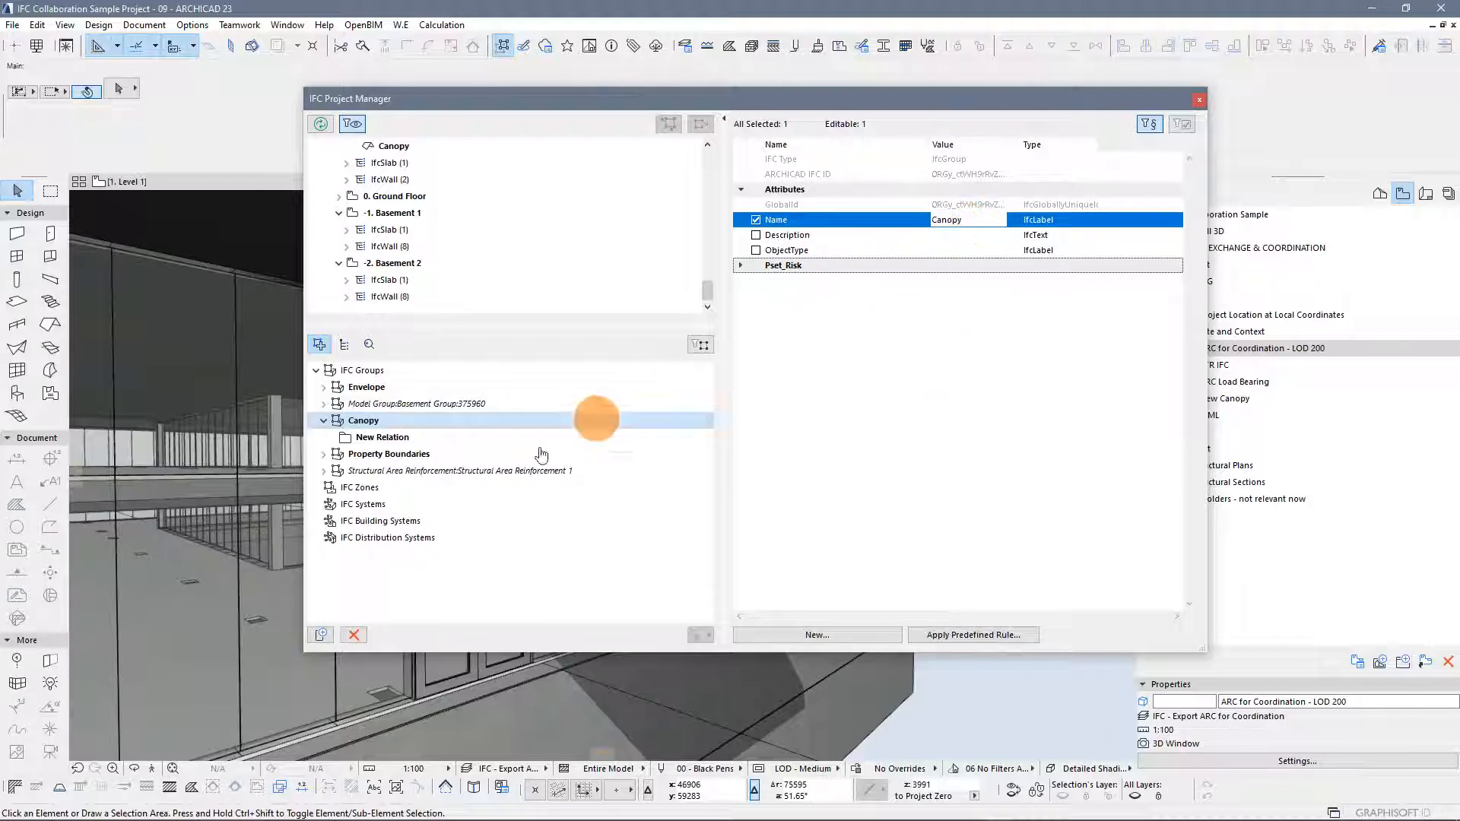
{"action": "left_click", "coordinate": [381, 439]}
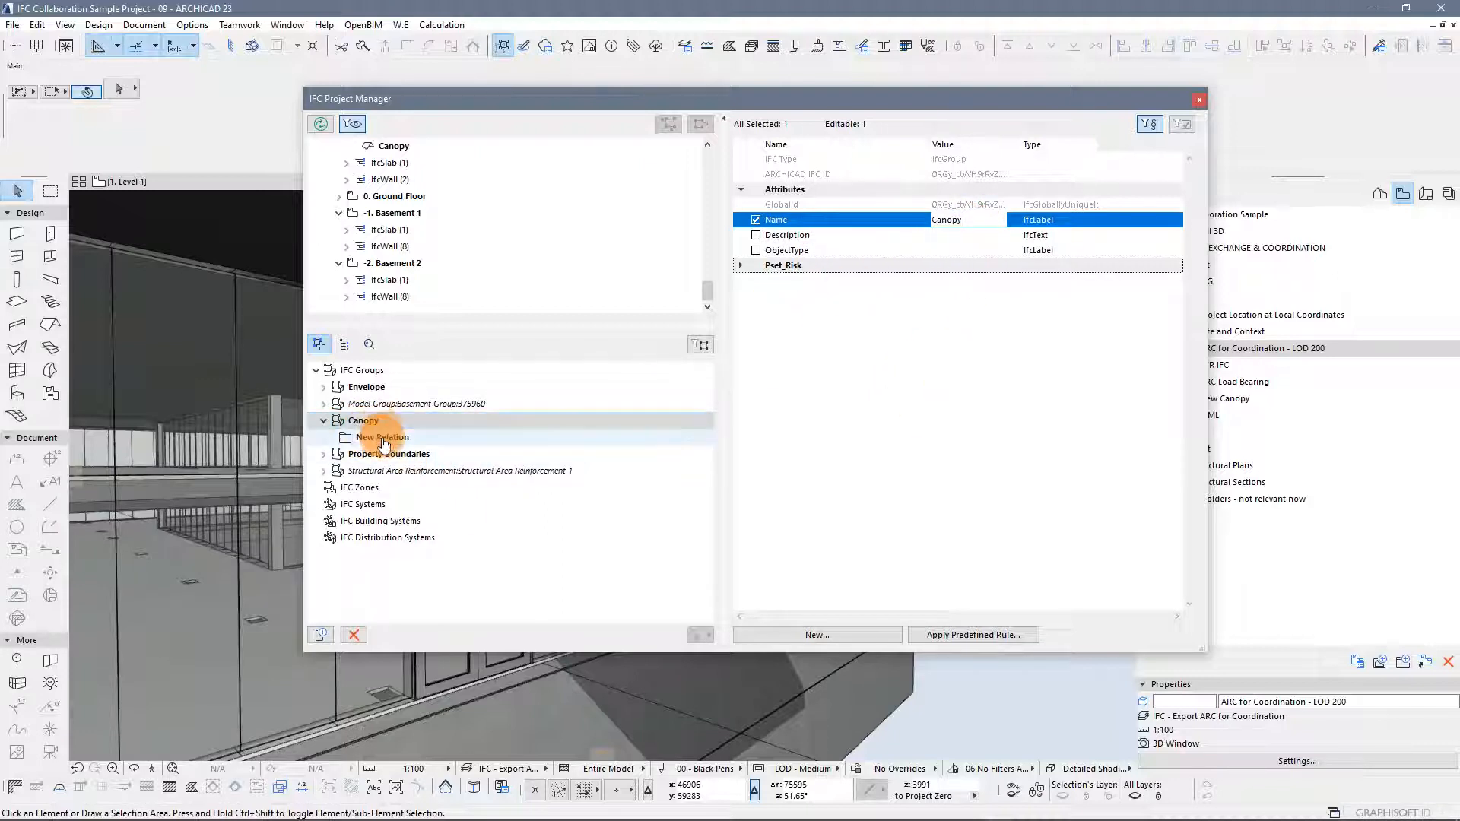
{"action": "left_click_drag", "start_coordinate": [813, 94], "coordinate": [695, 139]}
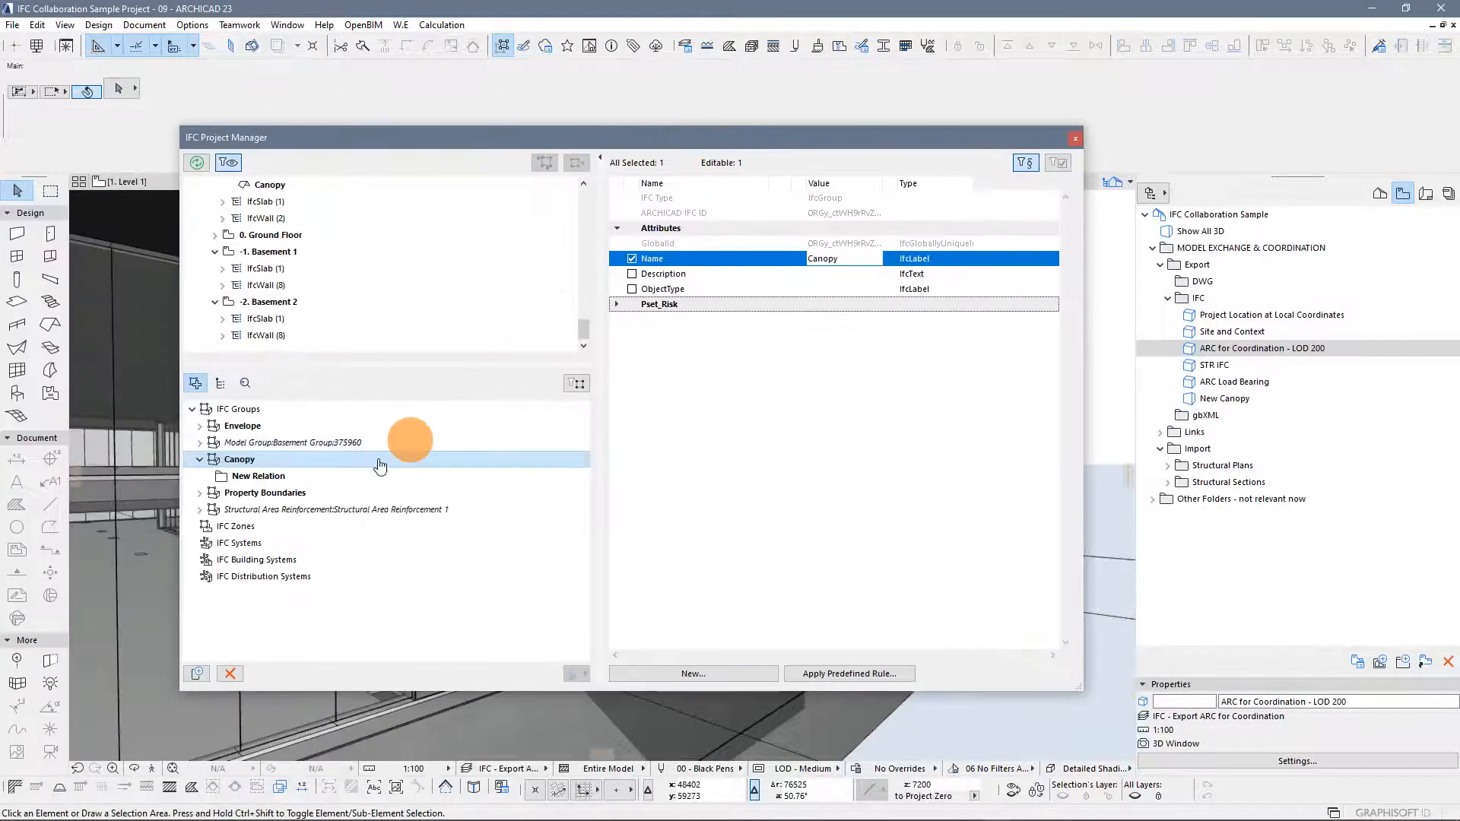
{"action": "left_click", "coordinate": [274, 477]}
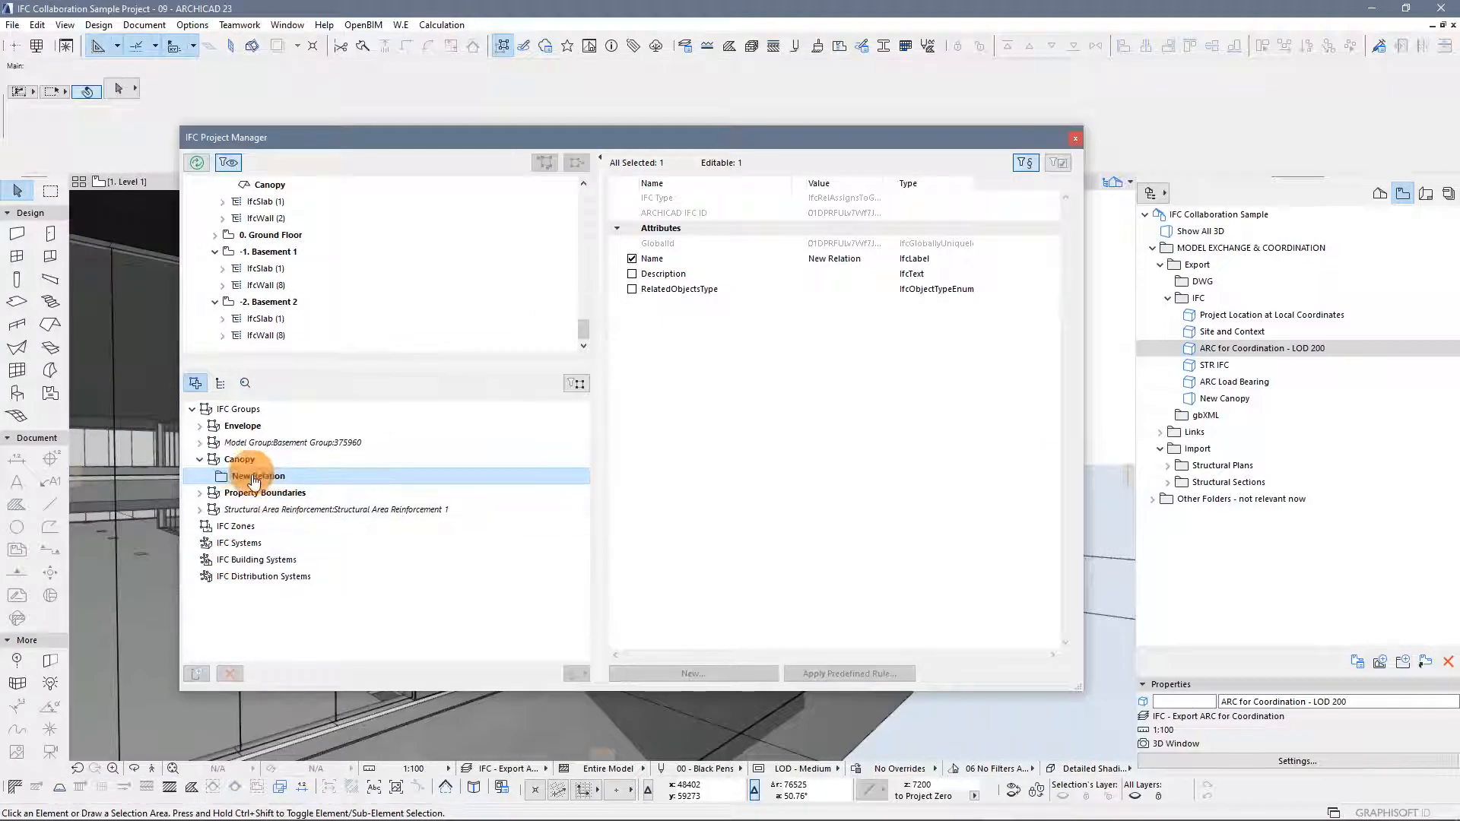
{"action": "left_click_drag", "start_coordinate": [667, 140], "coordinate": [0, 167]}
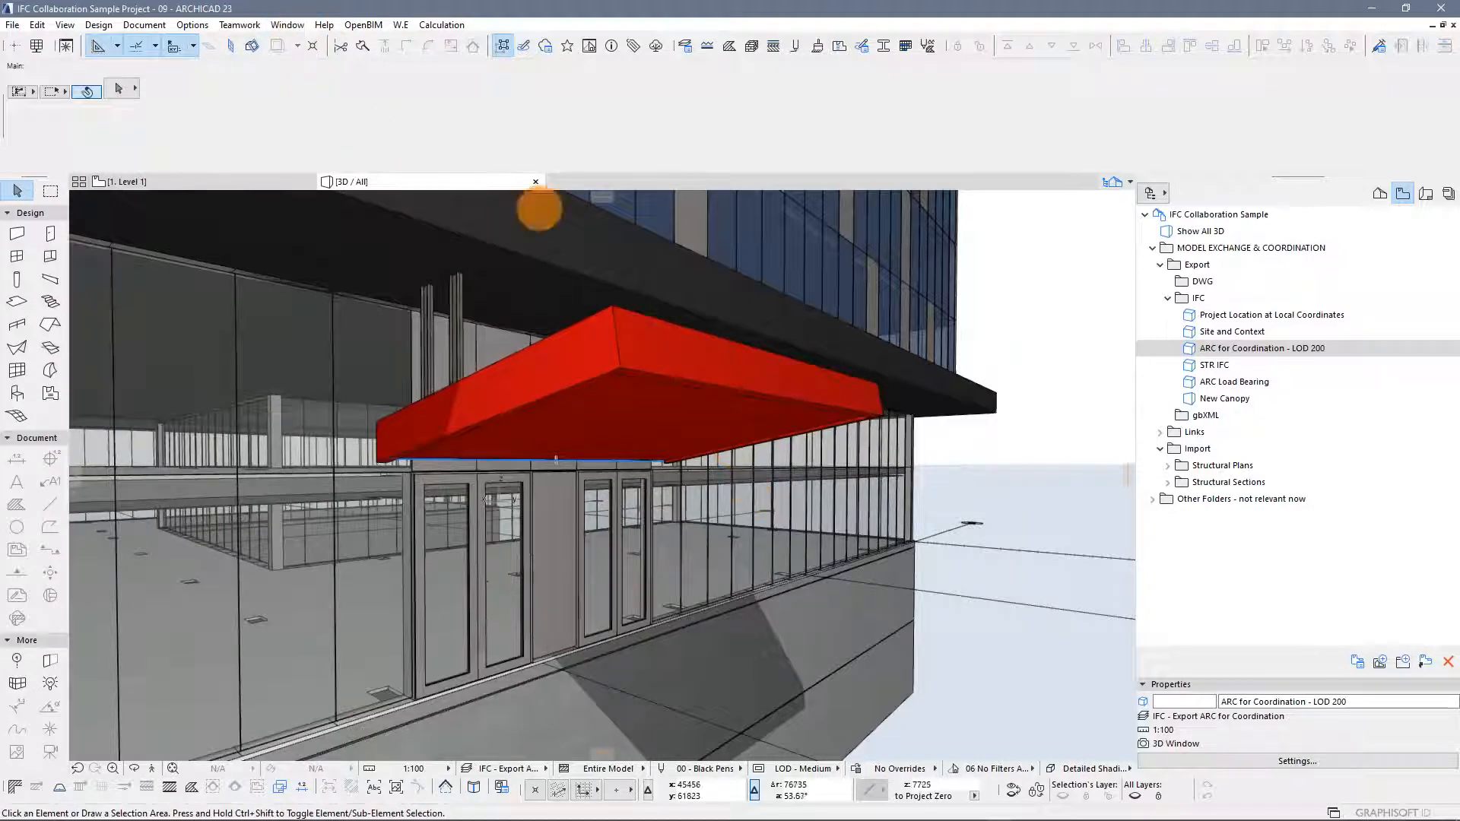
{"action": "left_click", "coordinate": [286, 25]}
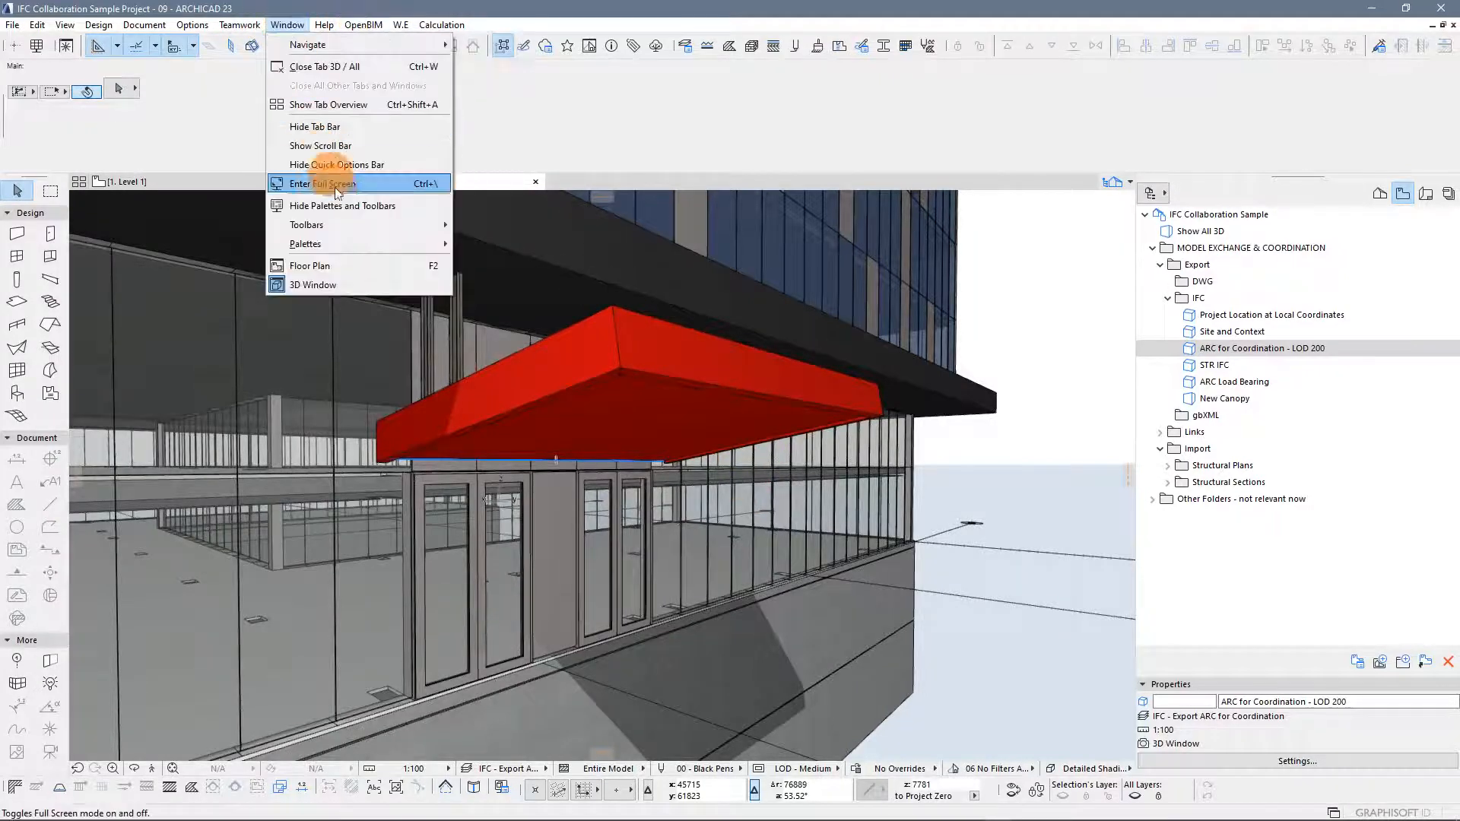
{"action": "mouse_move", "coordinate": [404, 225]}
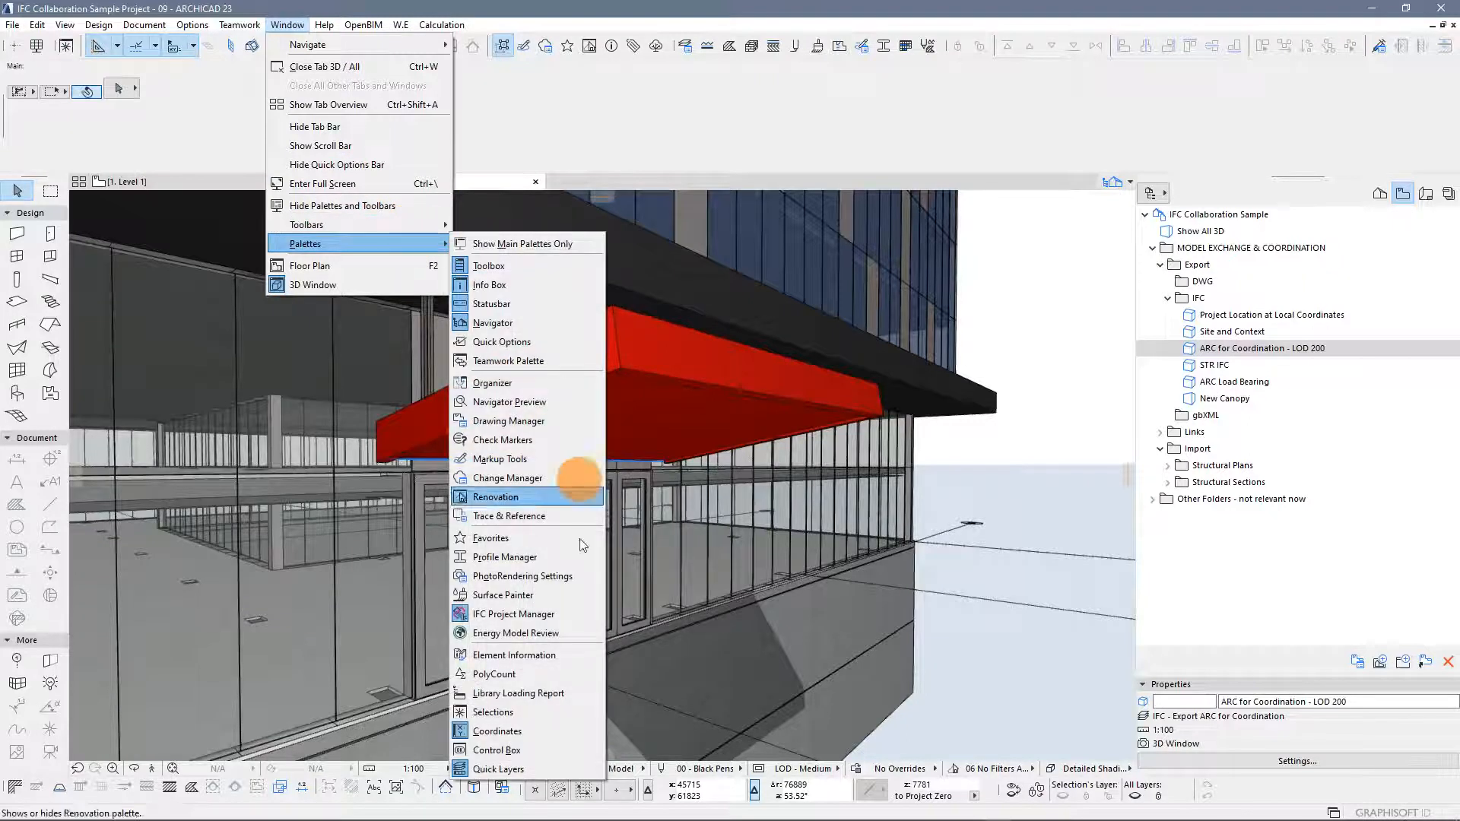
{"action": "left_click", "coordinate": [523, 712]}
{"action": "left_click_drag", "start_coordinate": [1055, 203], "coordinate": [1045, 218]}
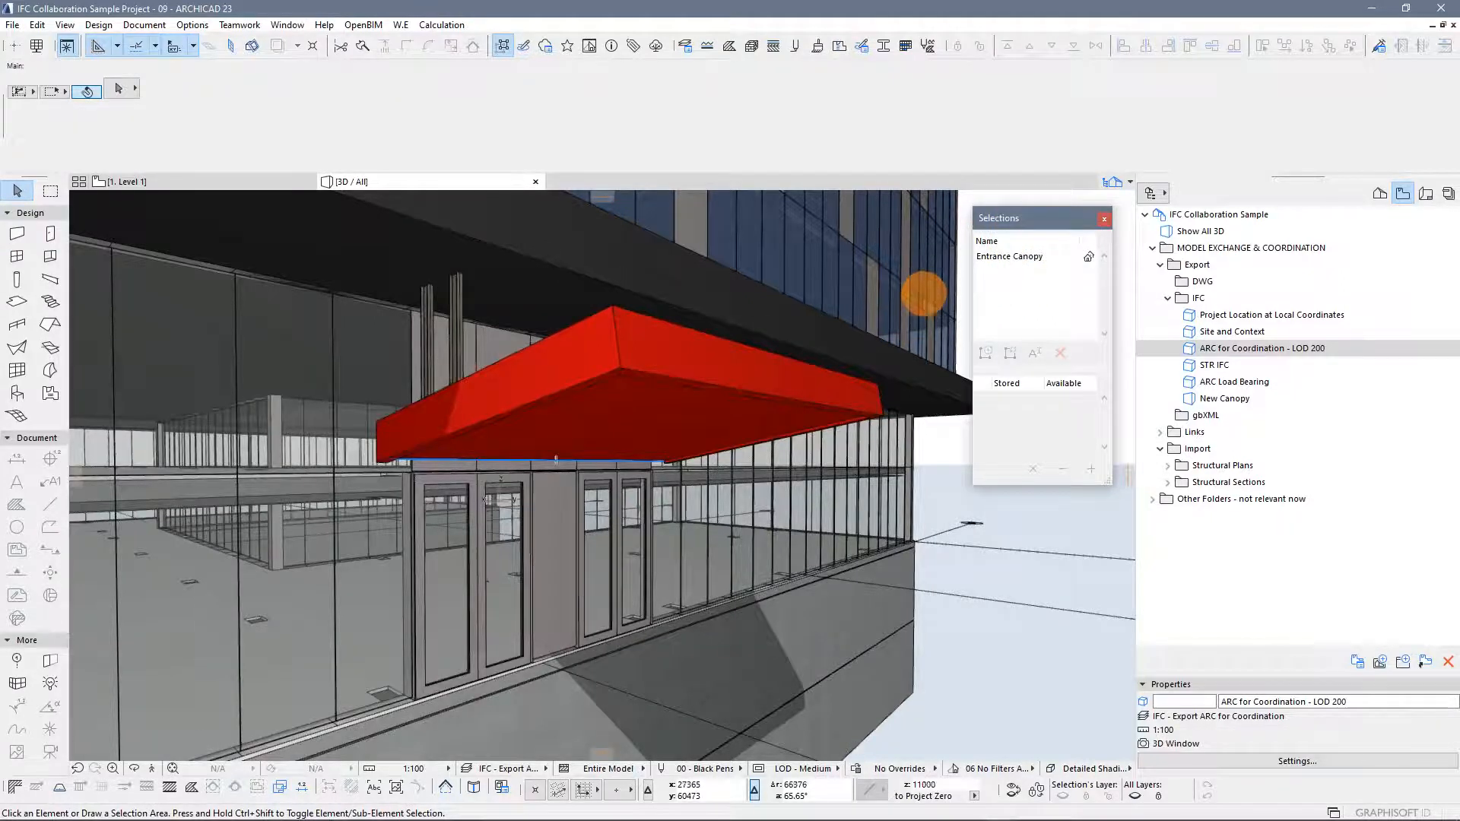
{"action": "middle_click_drag", "start_coordinate": [950, 467], "coordinate": [938, 508], "text": "shift"}
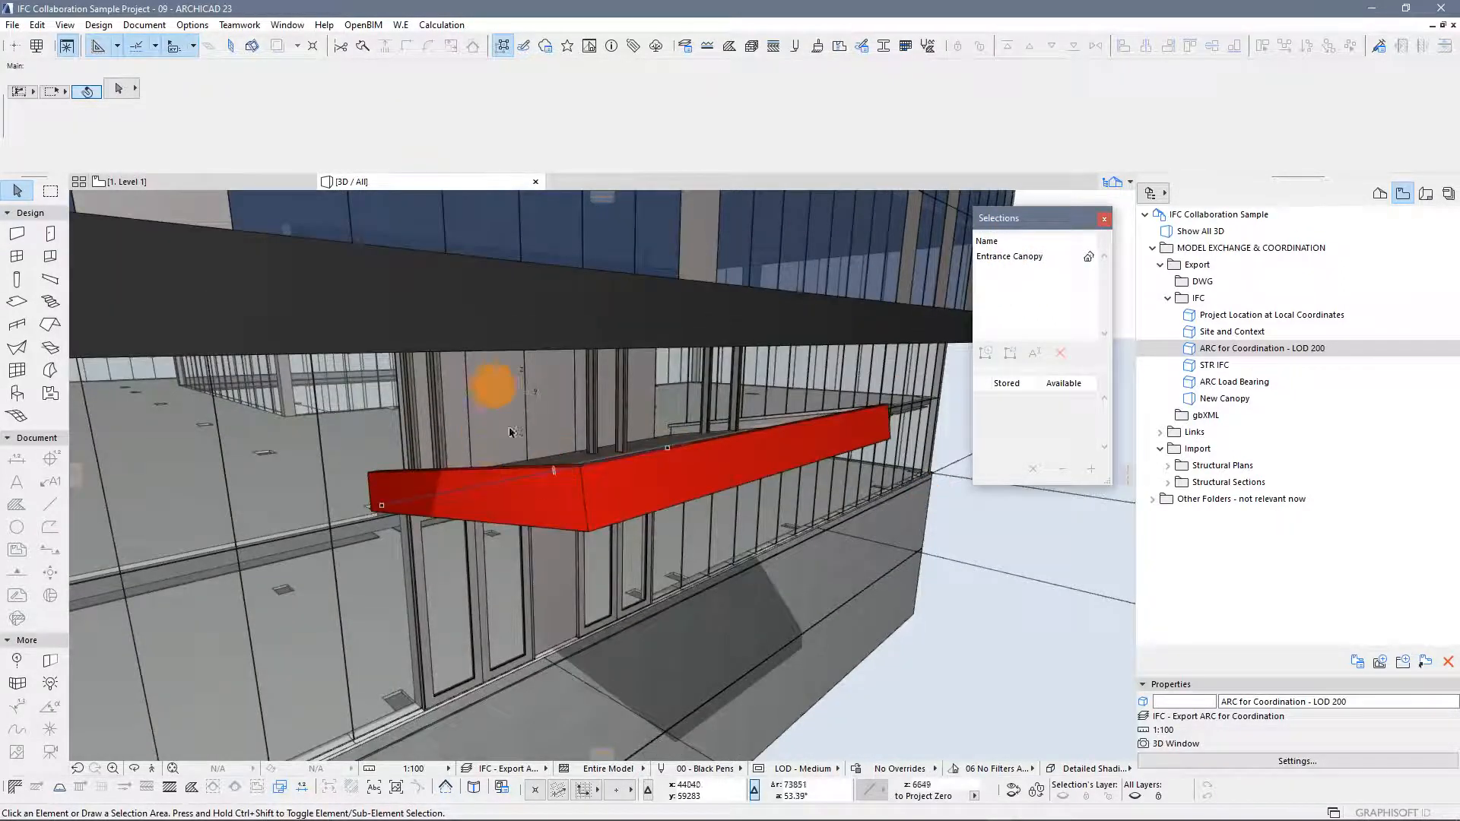
{"action": "double_click", "coordinate": [1011, 257]}
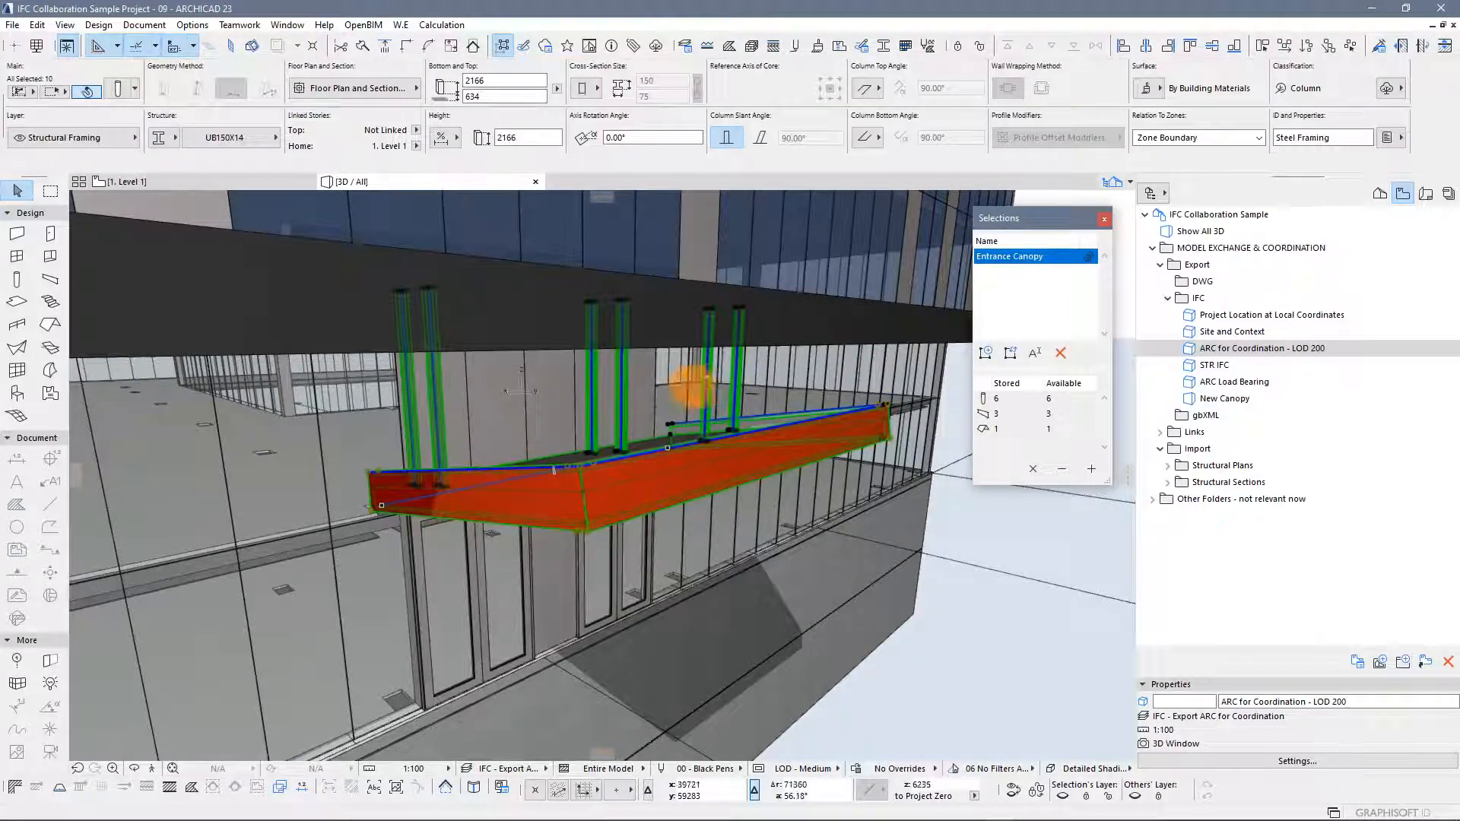
Assign the selected canopy elements to the Canopy group's New Relation and review its members
{"action": "left_click_drag", "start_coordinate": [0, 228], "coordinate": [919, 165]}
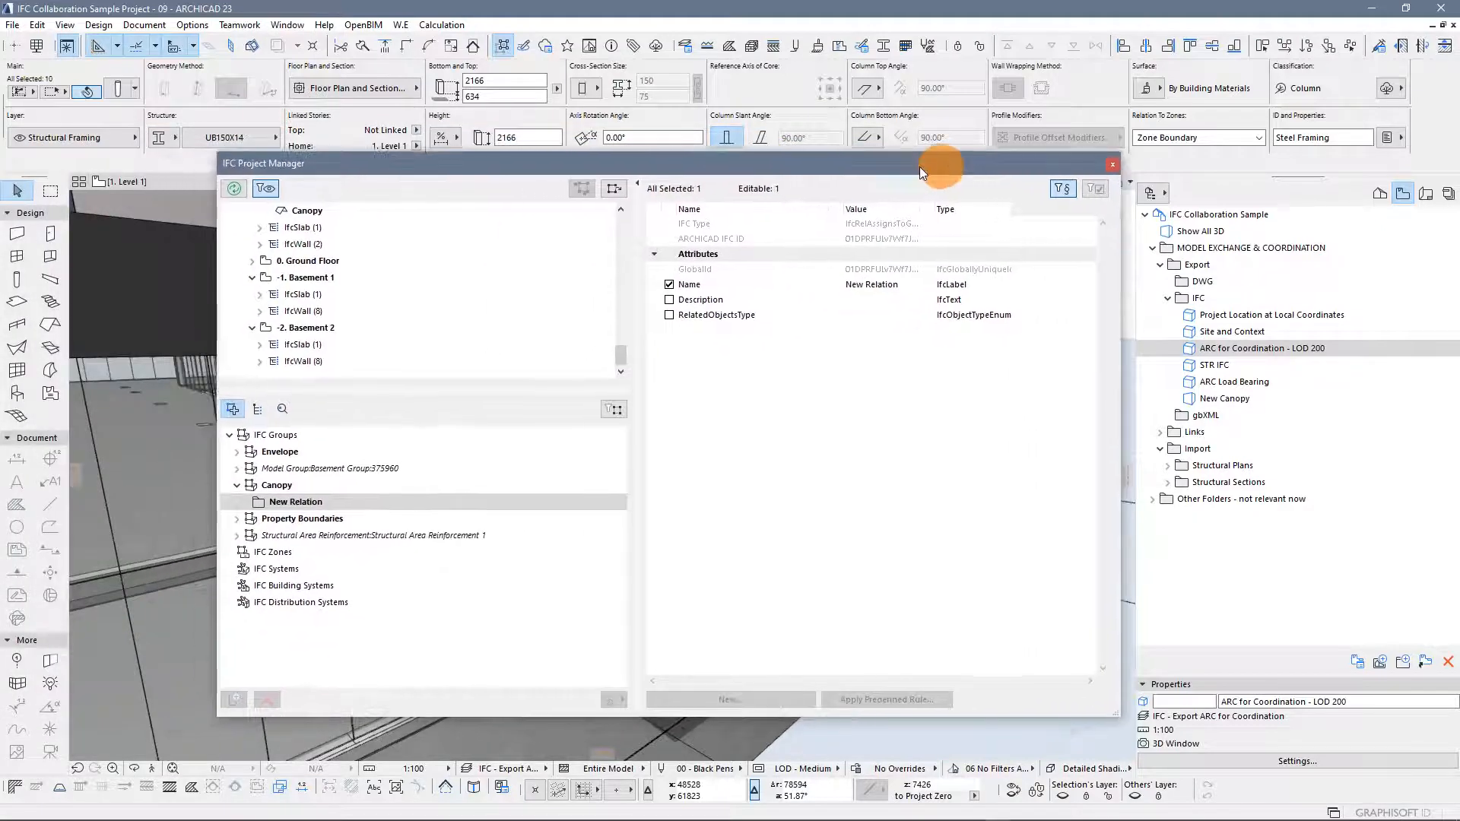
{"action": "left_click_drag", "start_coordinate": [656, 162], "coordinate": [747, 162]}
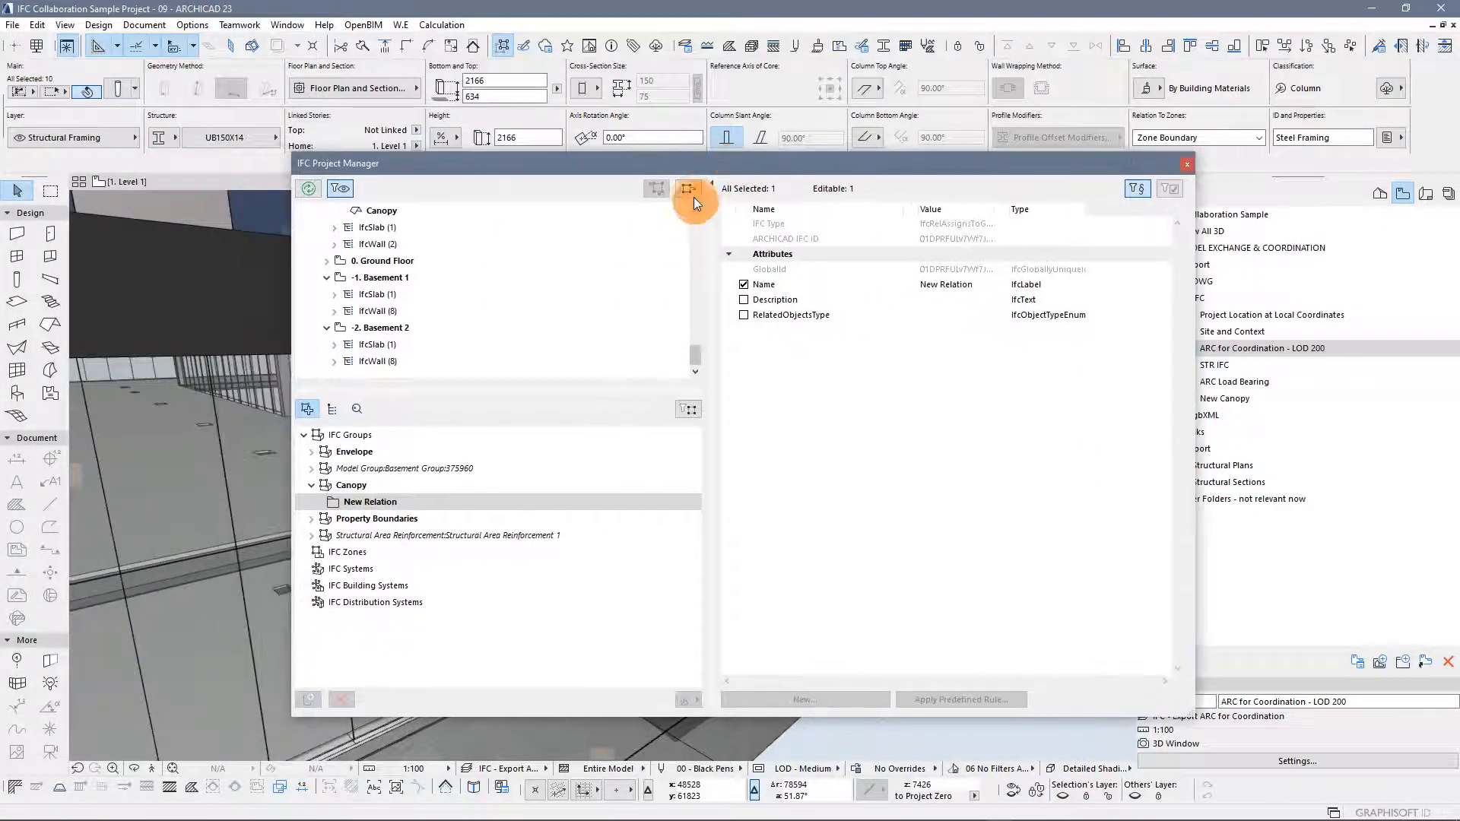
{"action": "left_click", "coordinate": [688, 190]}
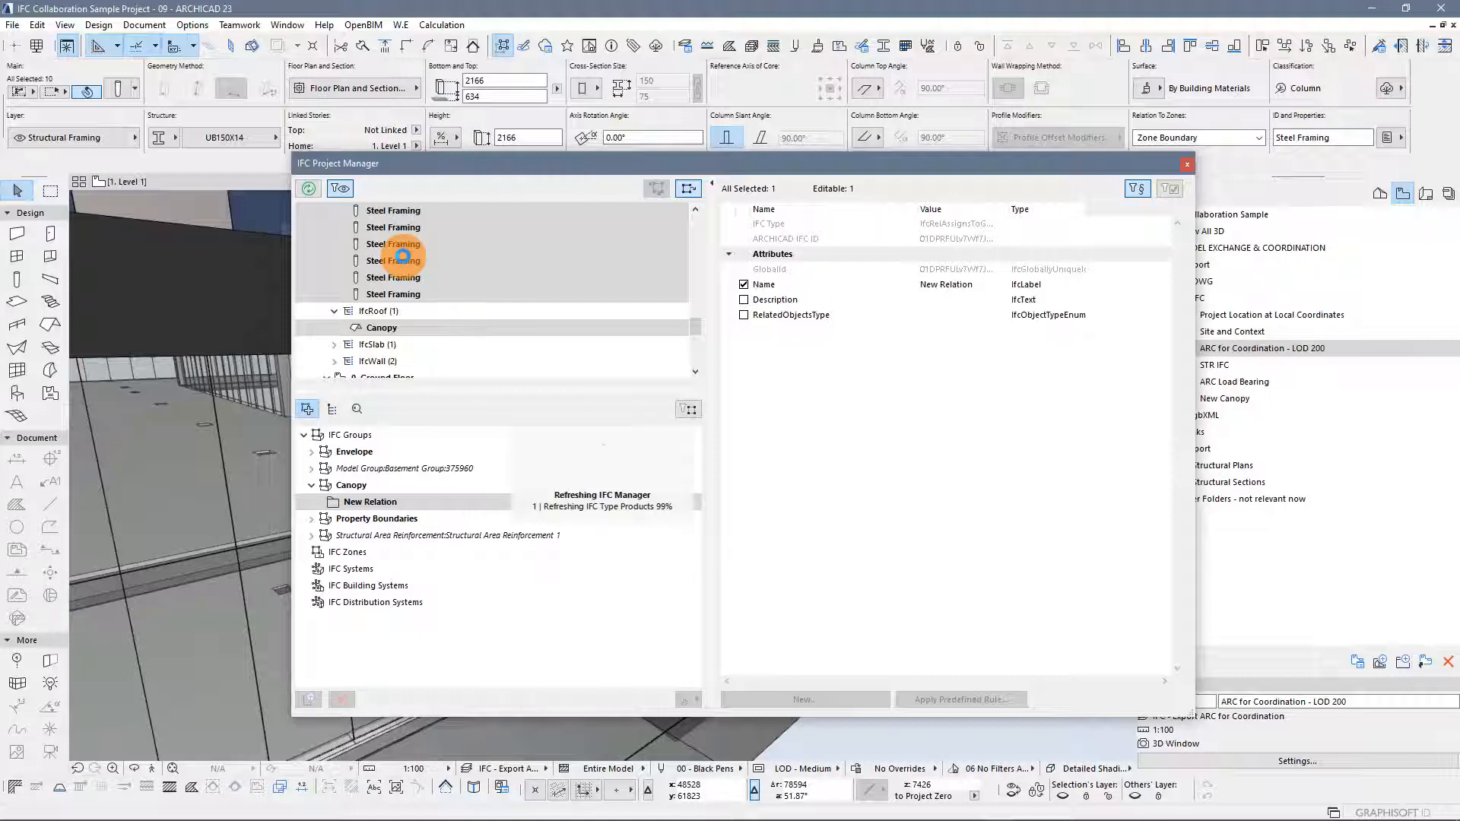
{"action": "left_click_drag", "start_coordinate": [393, 260], "coordinate": [376, 468]}
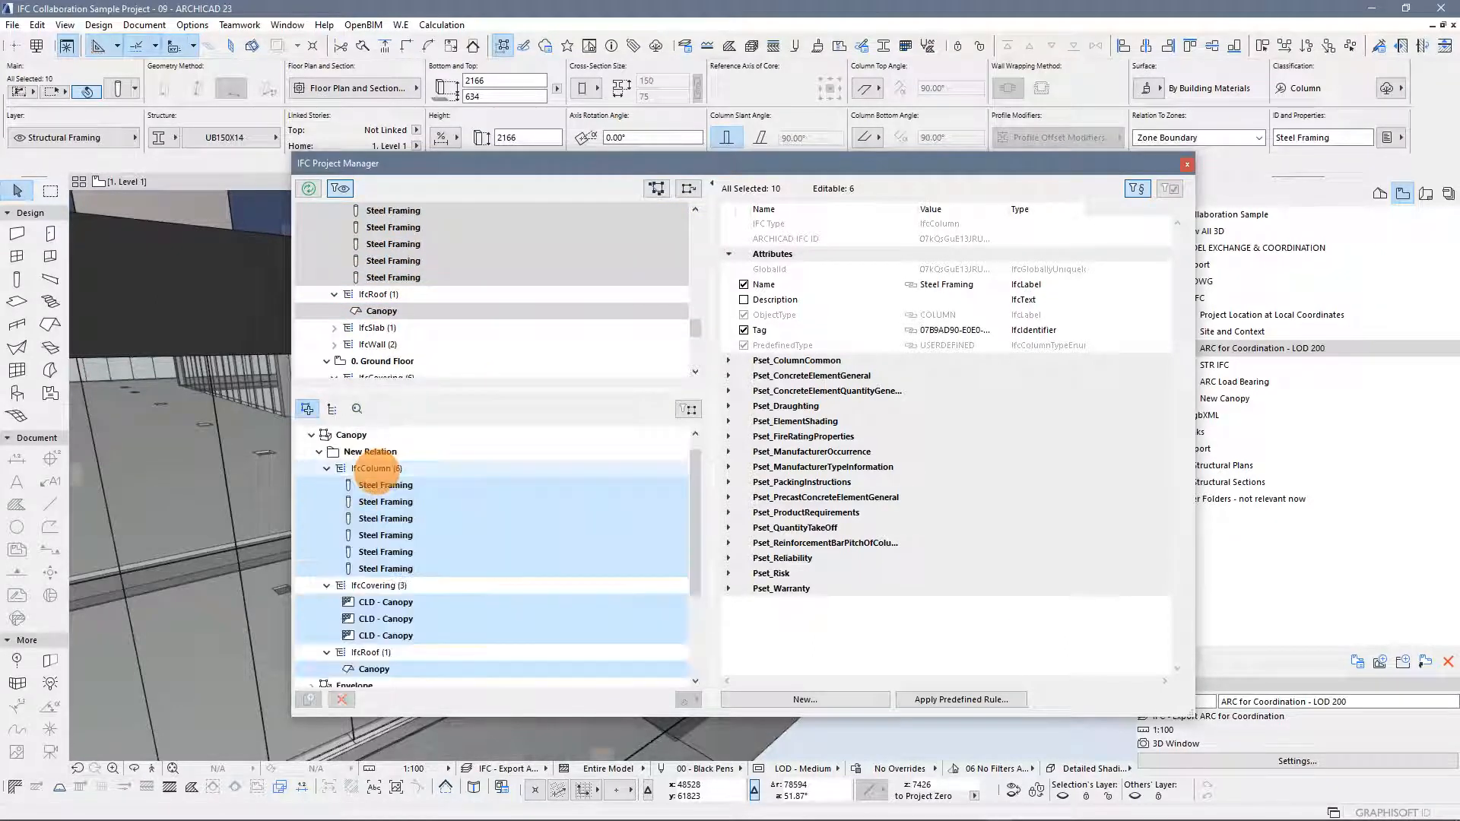
{"action": "left_click", "coordinate": [327, 468]}
{"action": "left_click", "coordinate": [319, 452]}
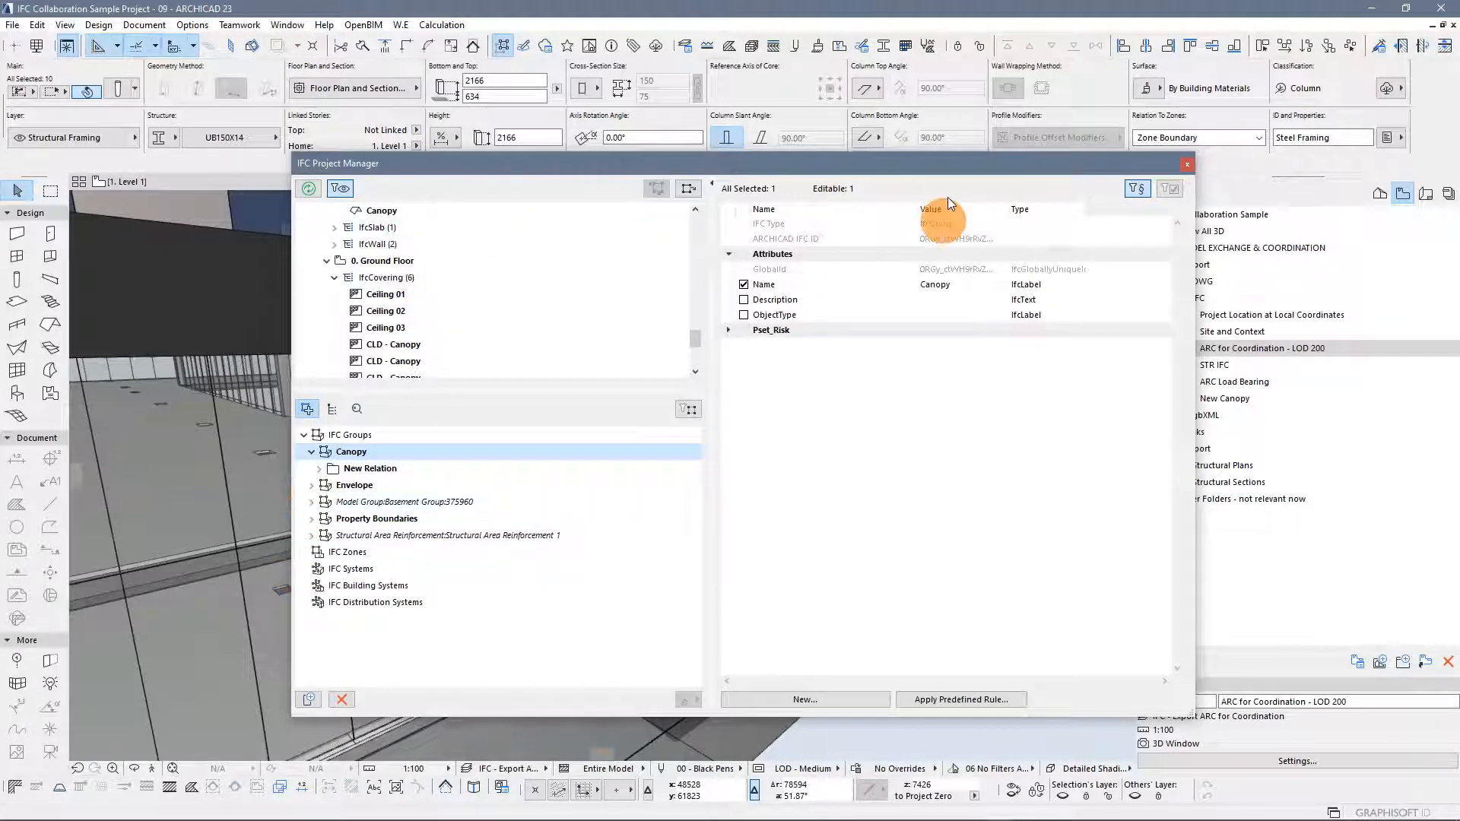
Close the IFC Project Manager
{"action": "left_click_drag", "start_coordinate": [960, 162], "coordinate": [809, 147]}
{"action": "left_click_drag", "start_coordinate": [1018, 150], "coordinate": [978, 168]}
{"action": "left_click", "coordinate": [992, 165]}
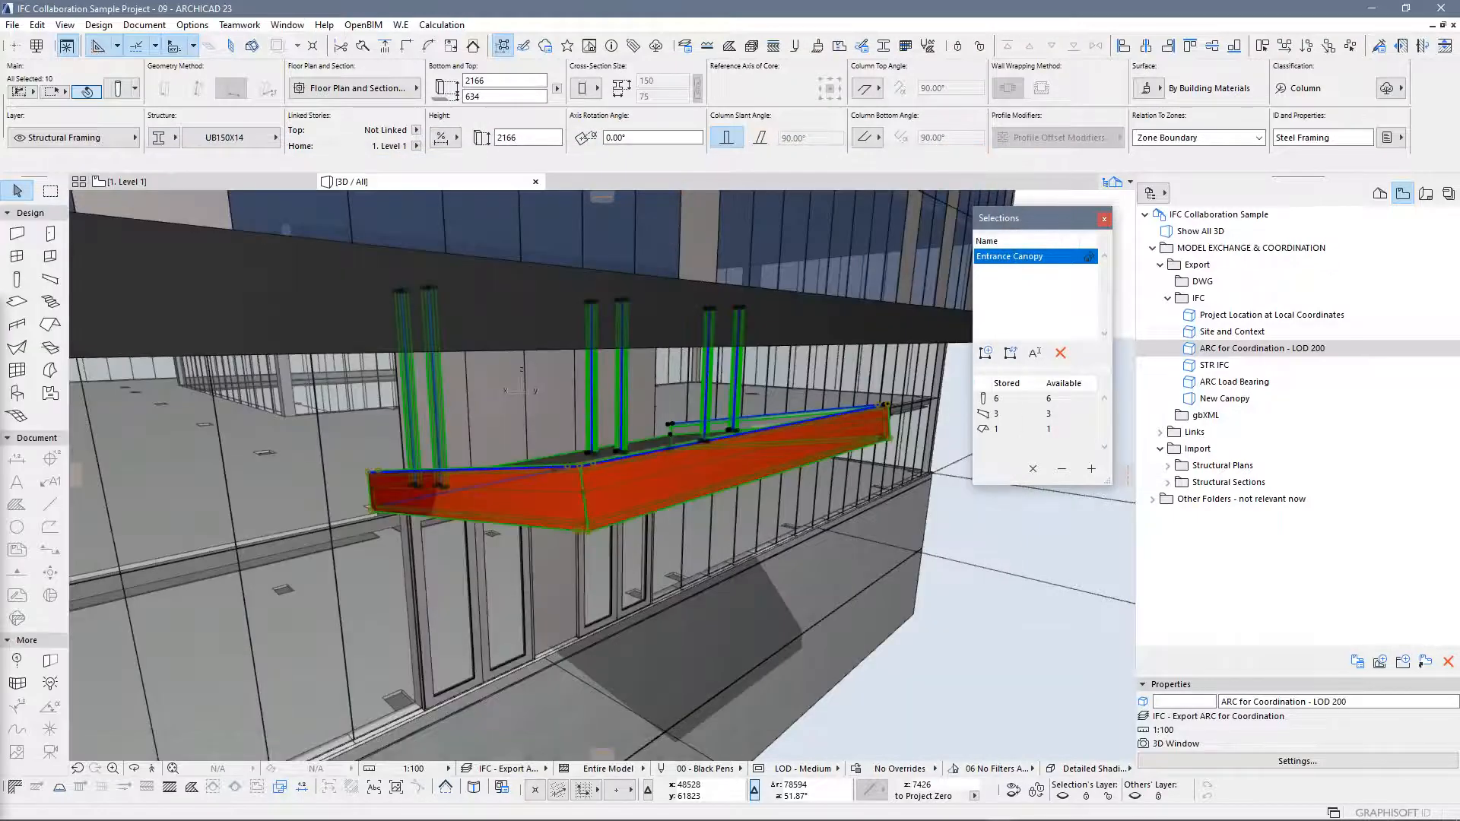
Clear the selection and switch to the IFC Model Export publisher set, selecting the 1234_ ARC for Coordination - LOD 200_R02 item
{"action": "left_click", "coordinate": [1003, 543]}
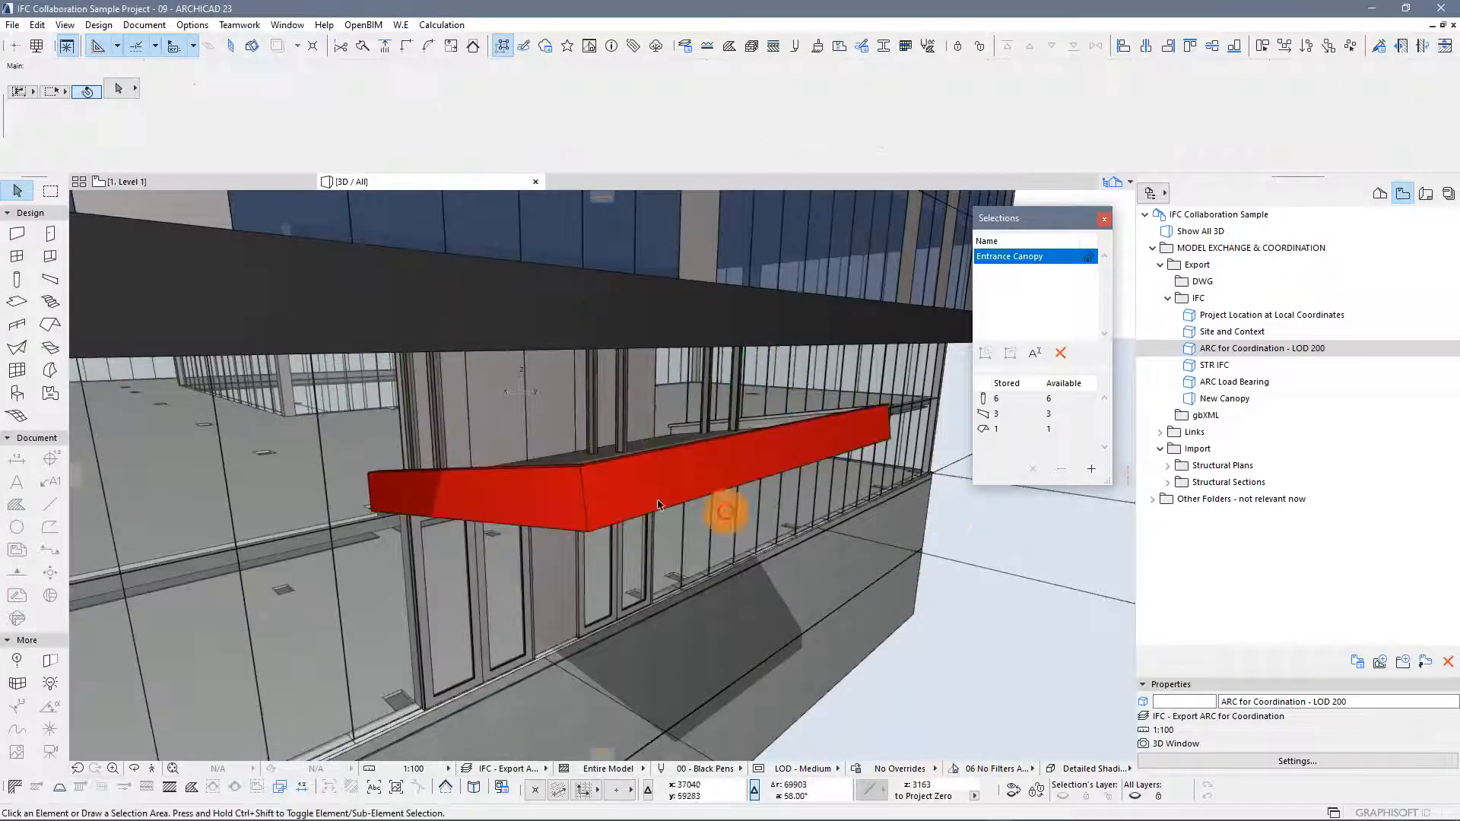
{"action": "scroll", "coordinate": [524, 426], "scroll_direction": "down", "scroll_amount": 5}
{"action": "scroll", "coordinate": [530, 425], "scroll_direction": "down", "scroll_amount": 8}
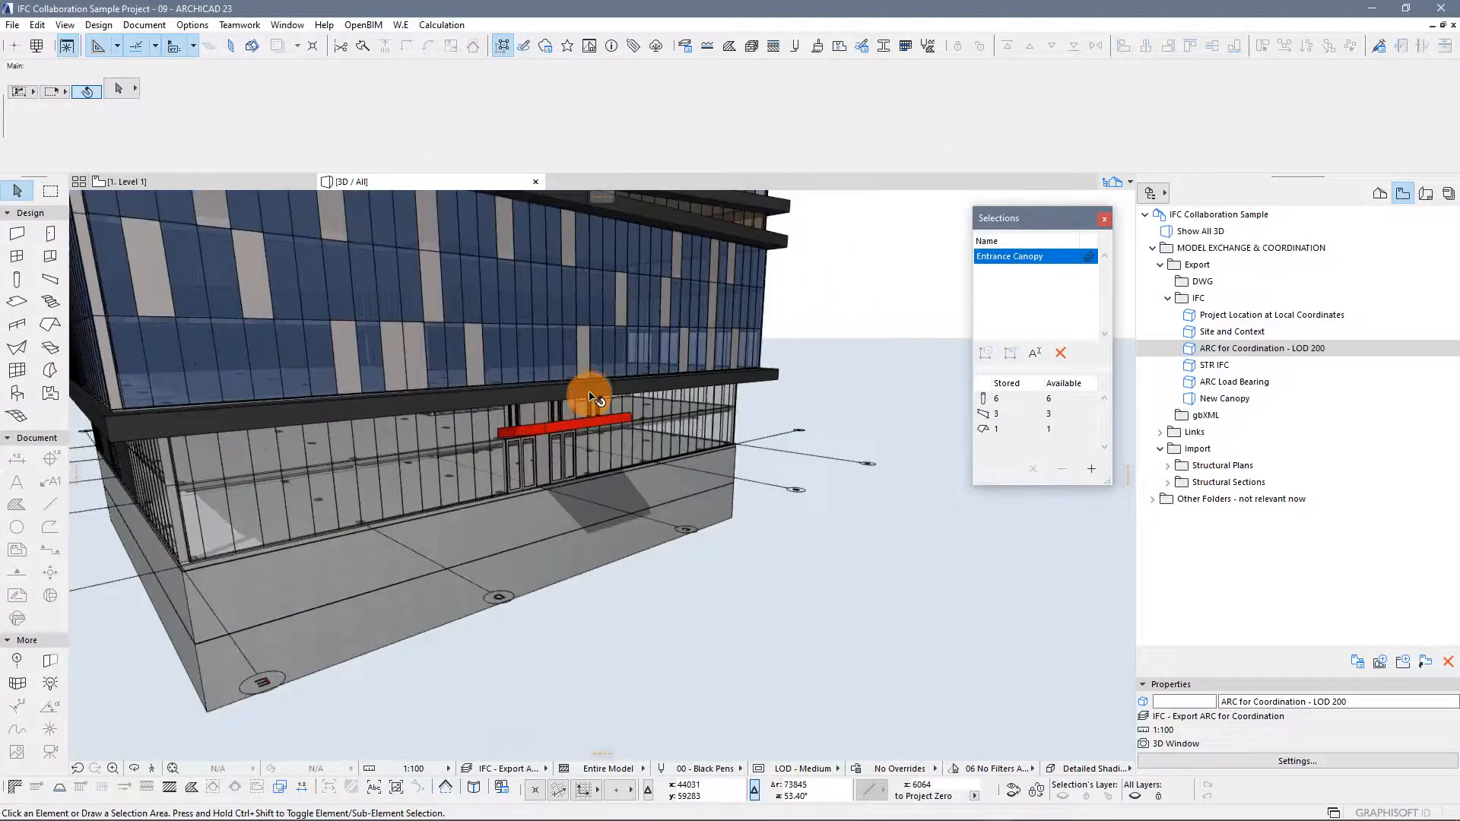
{"action": "left_click", "coordinate": [1445, 202]}
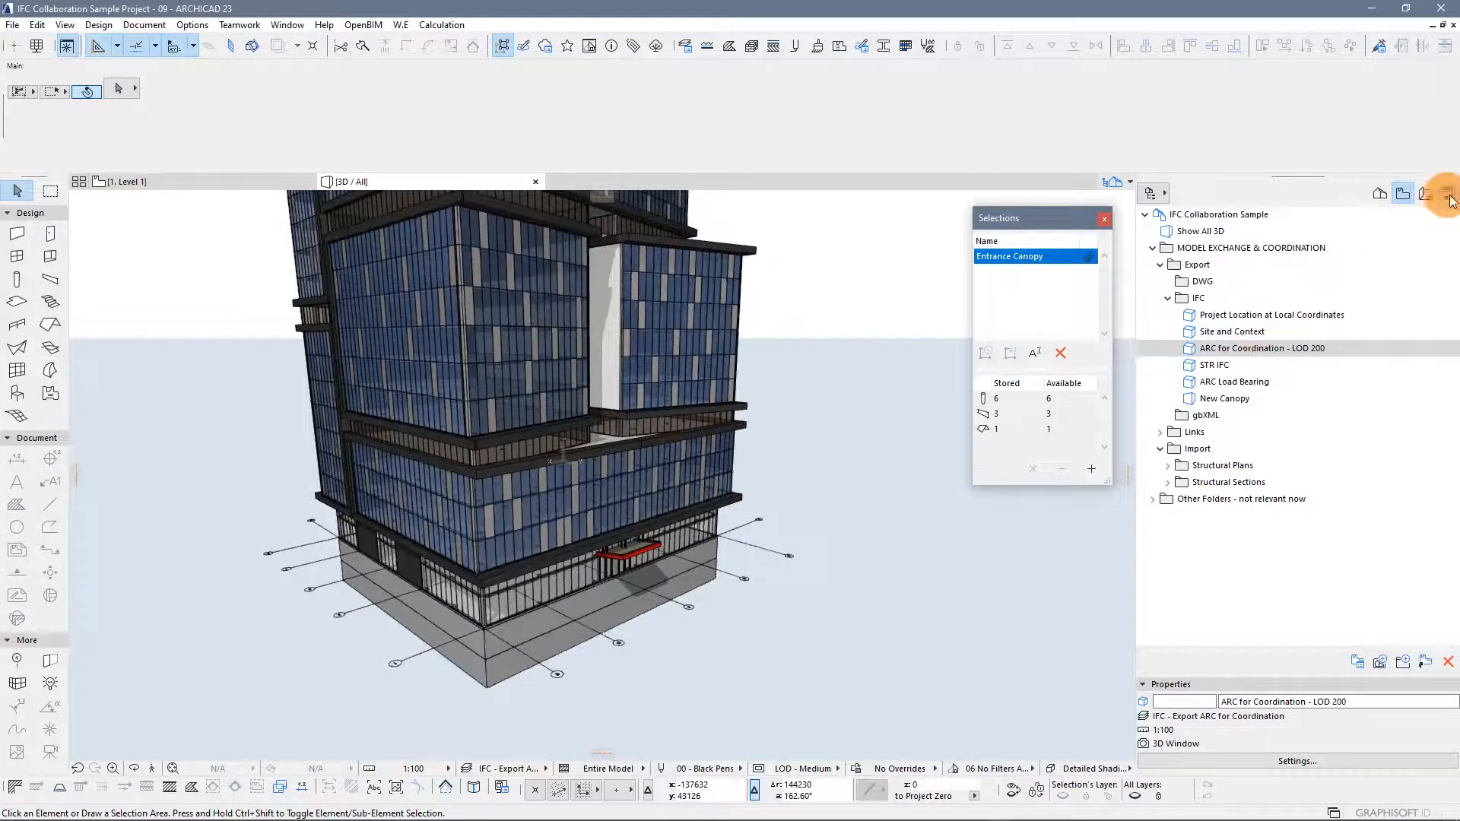
{"action": "left_click", "coordinate": [1302, 284]}
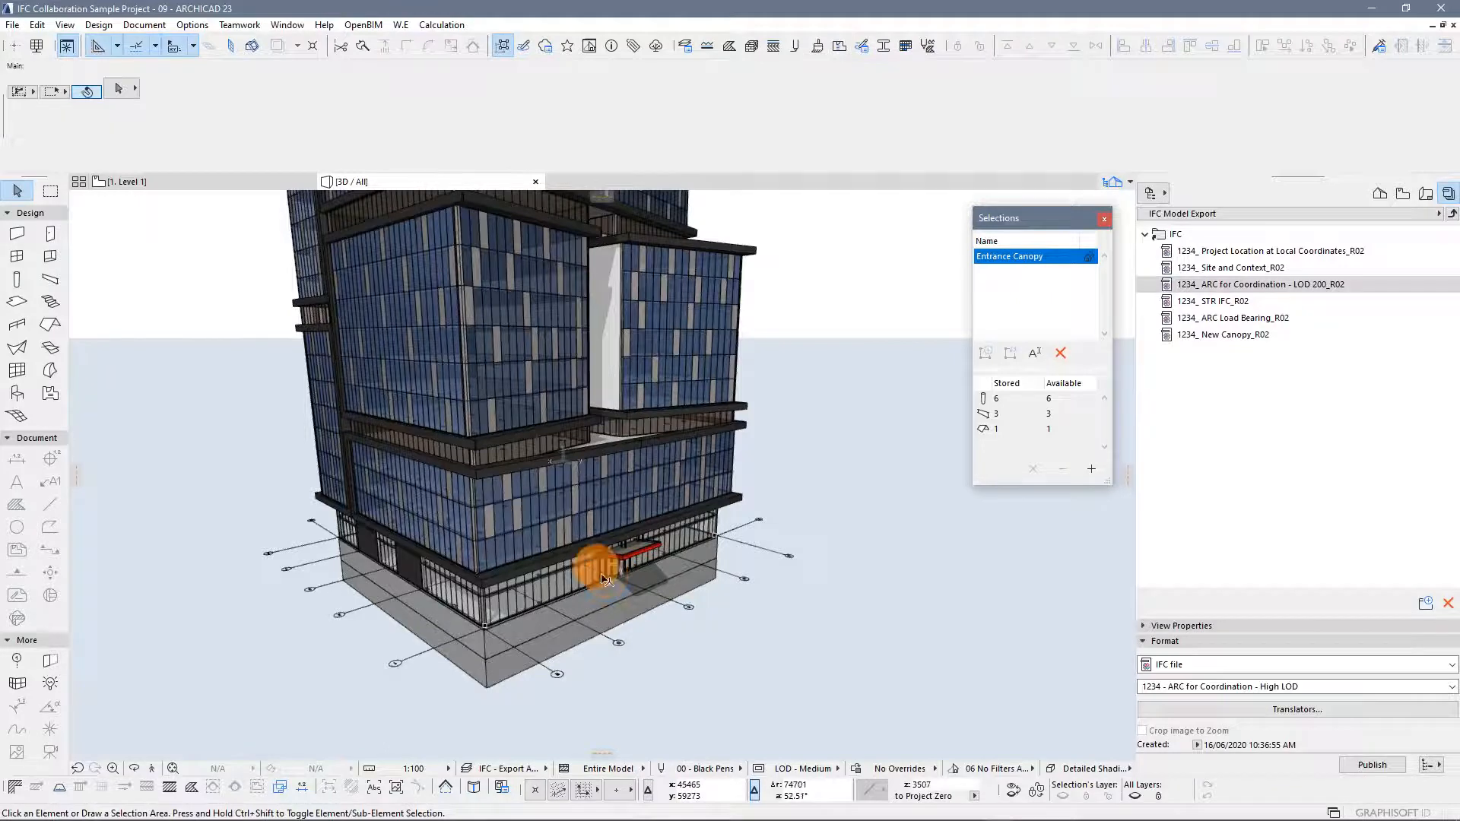
Orbit and zoom the 3D model to inspect the entrance canopy
{"action": "scroll", "coordinate": [604, 579], "scroll_direction": "up", "scroll_amount": 5}
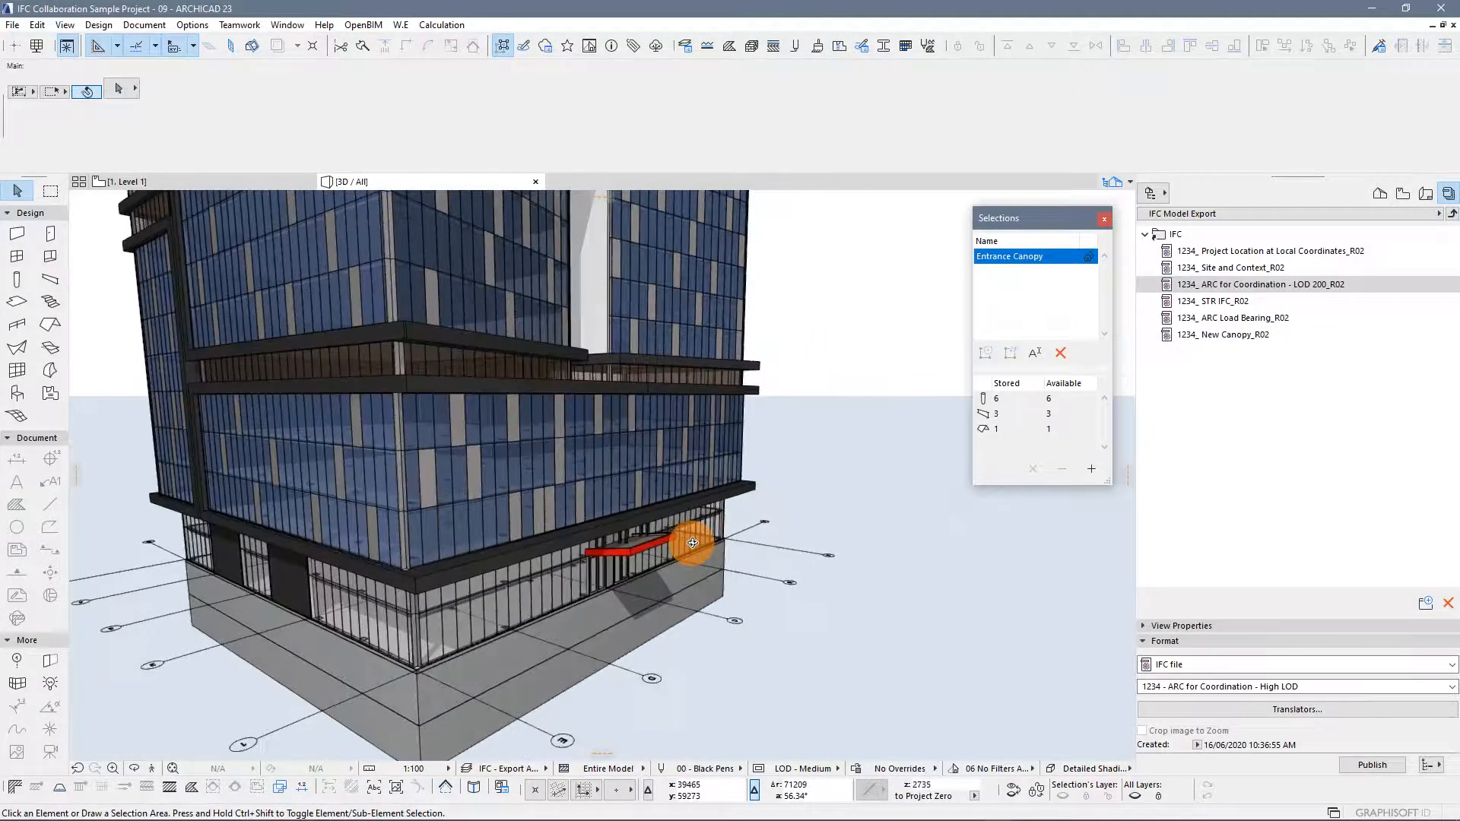
{"action": "scroll", "coordinate": [692, 543], "scroll_direction": "up", "scroll_amount": 5}
{"action": "middle_click_drag", "start_coordinate": [708, 567], "coordinate": [711, 528], "text": "shift"}
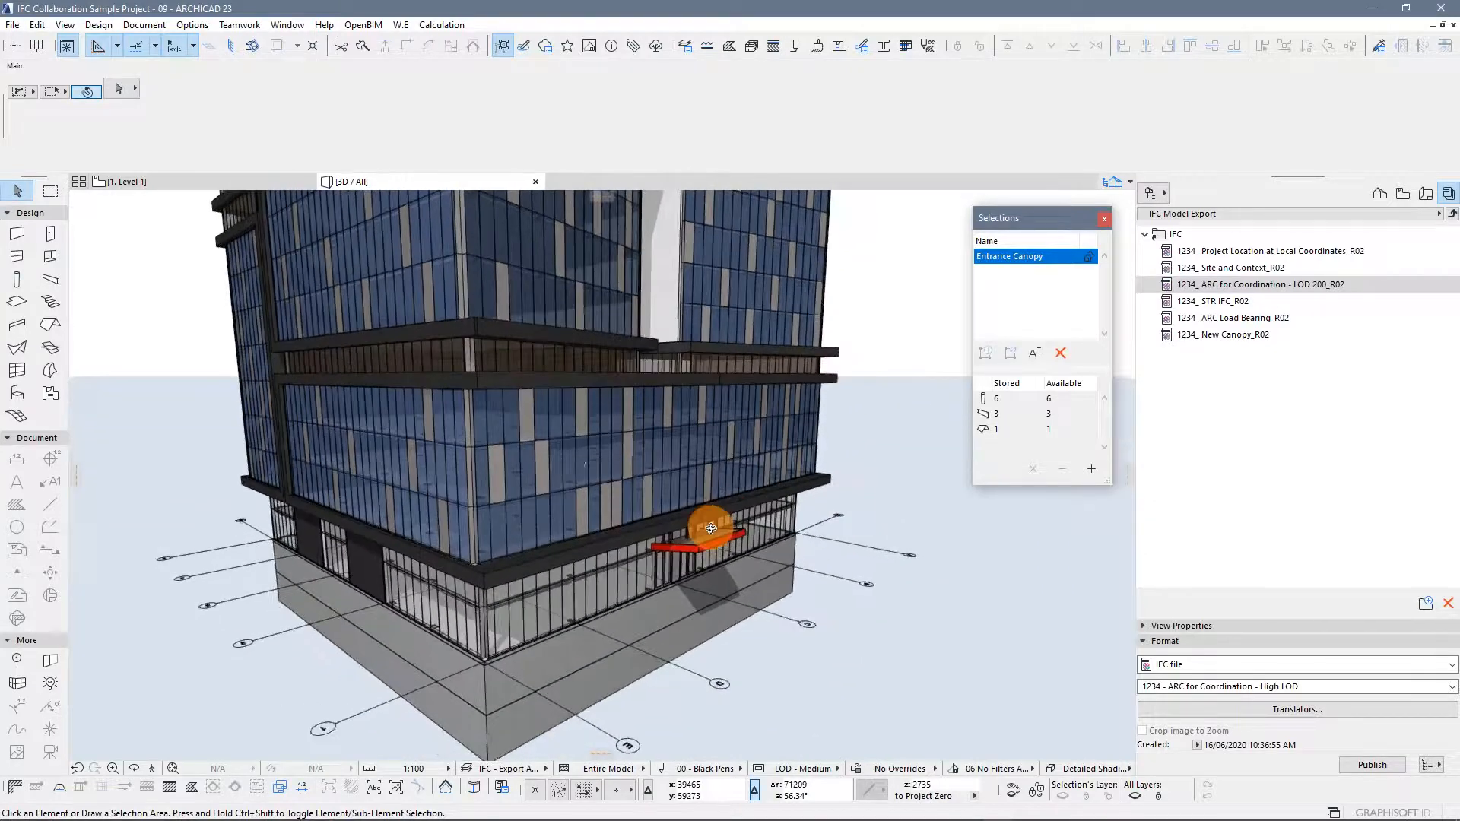
{"action": "mouse_move", "coordinate": [847, 483]}
{"action": "middle_mouse_down", "text": "shift"}
{"action": "mouse_move", "coordinate": [840, 495]}
{"action": "mouse_move", "coordinate": [857, 484]}
{"action": "middle_mouse_up", "text": "shift"}
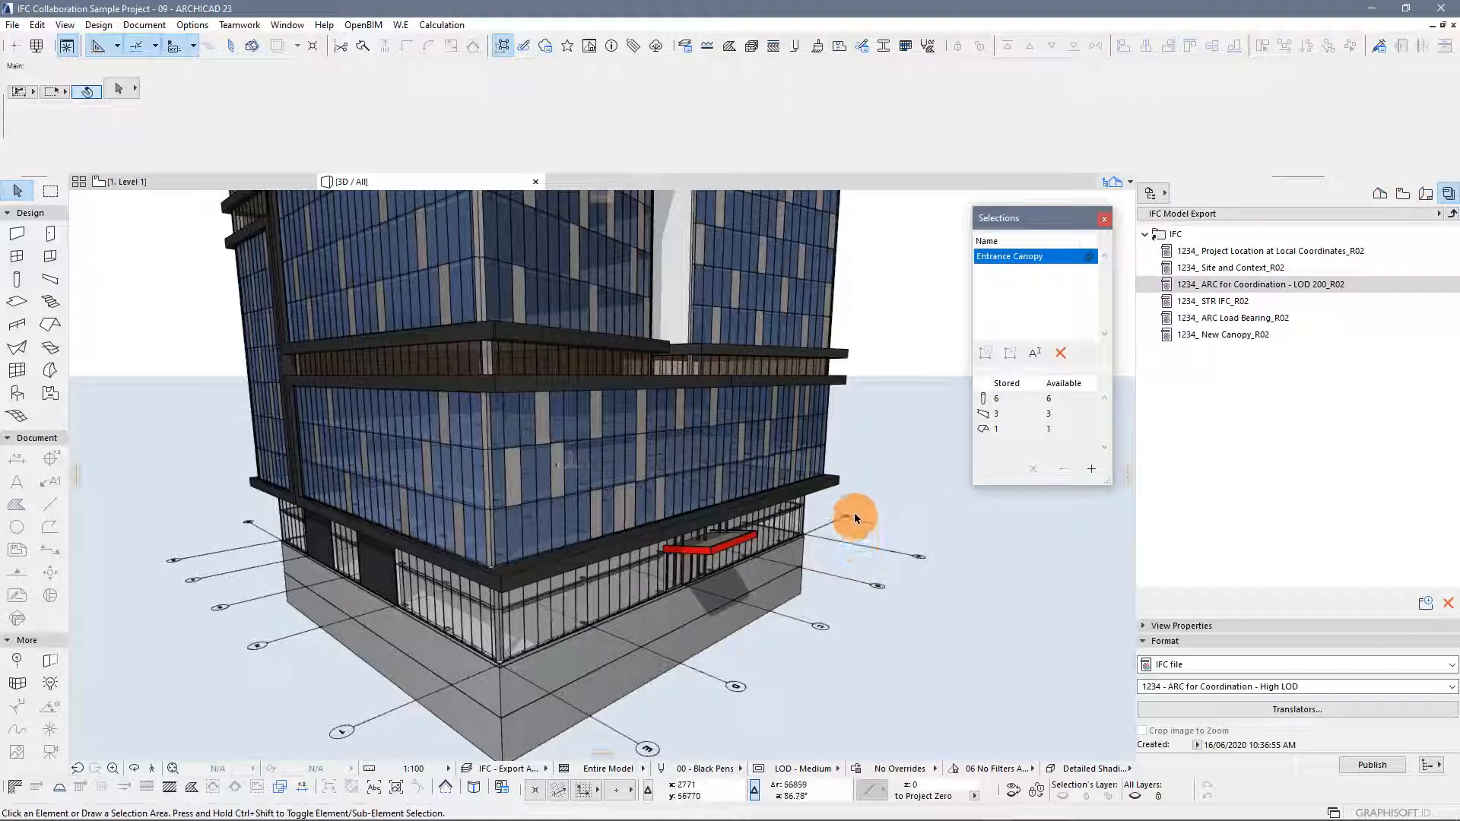
{"action": "left_click", "coordinate": [732, 549]}
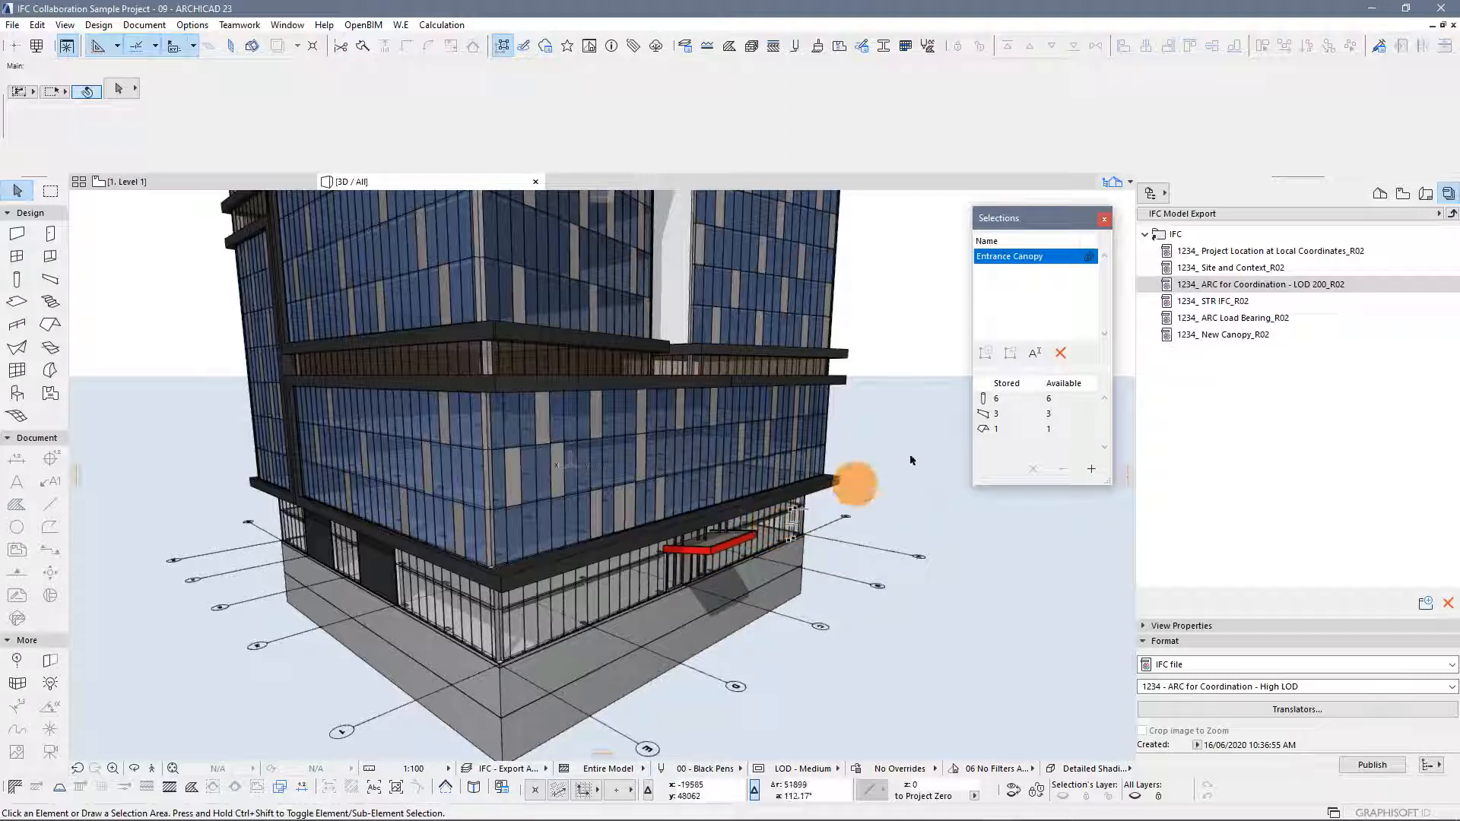
Open the New Canopy view from the view map to display only the canopy elements
{"action": "left_click", "coordinate": [1401, 195]}
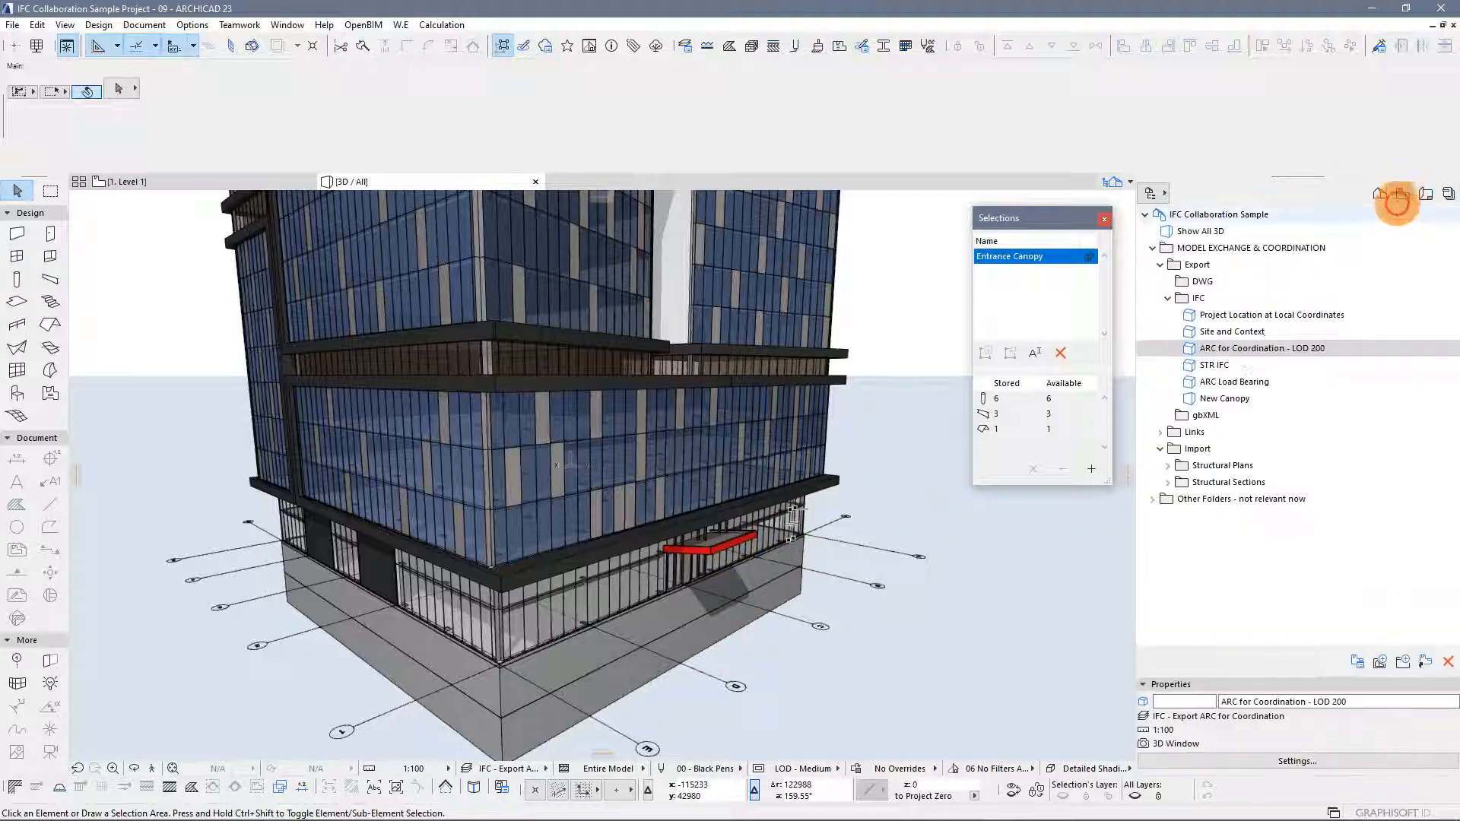
{"action": "double_click", "coordinate": [1226, 400]}
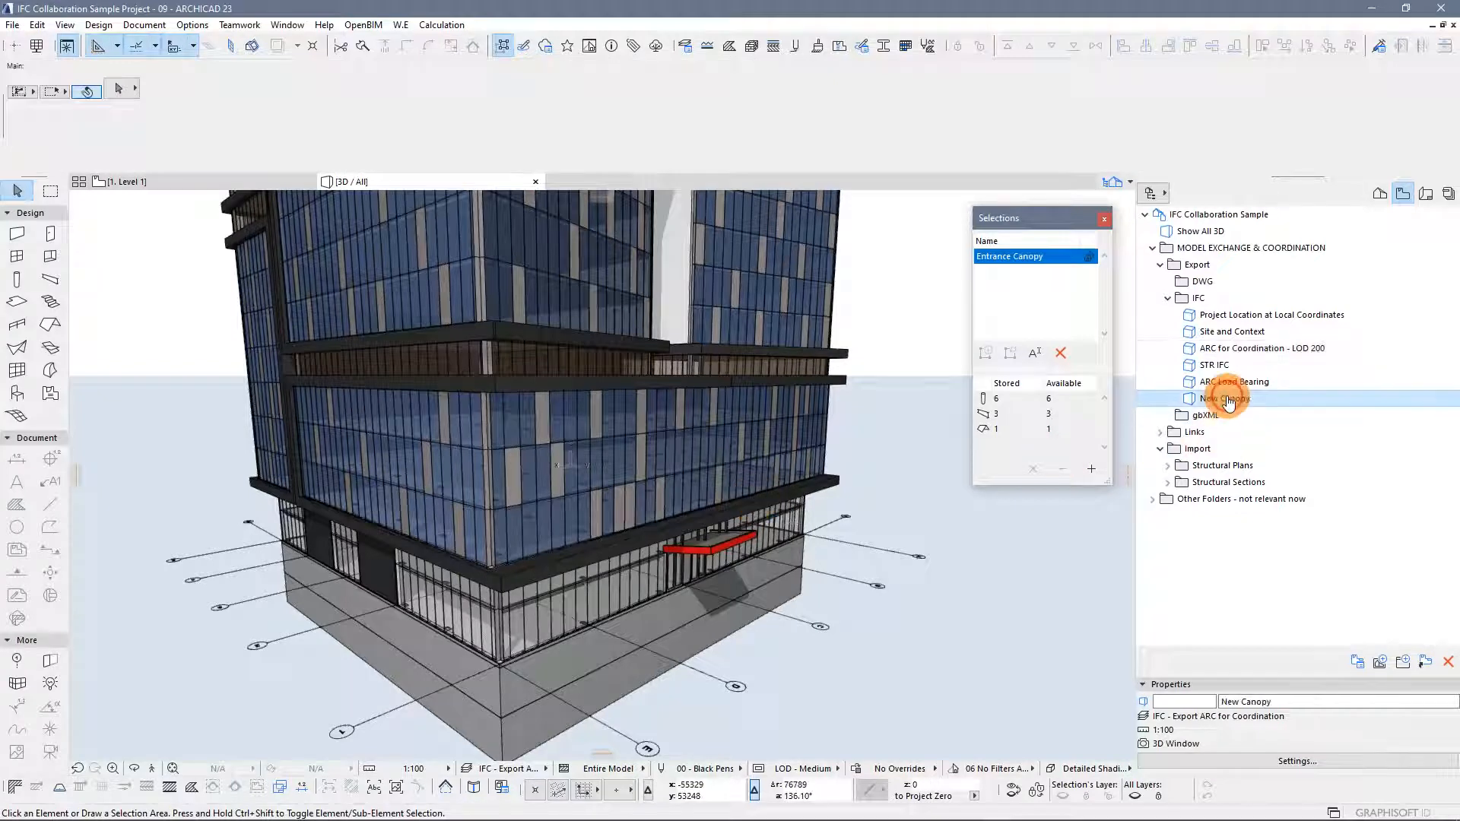
{"action": "middle_click_drag", "start_coordinate": [785, 337], "coordinate": [824, 375]}
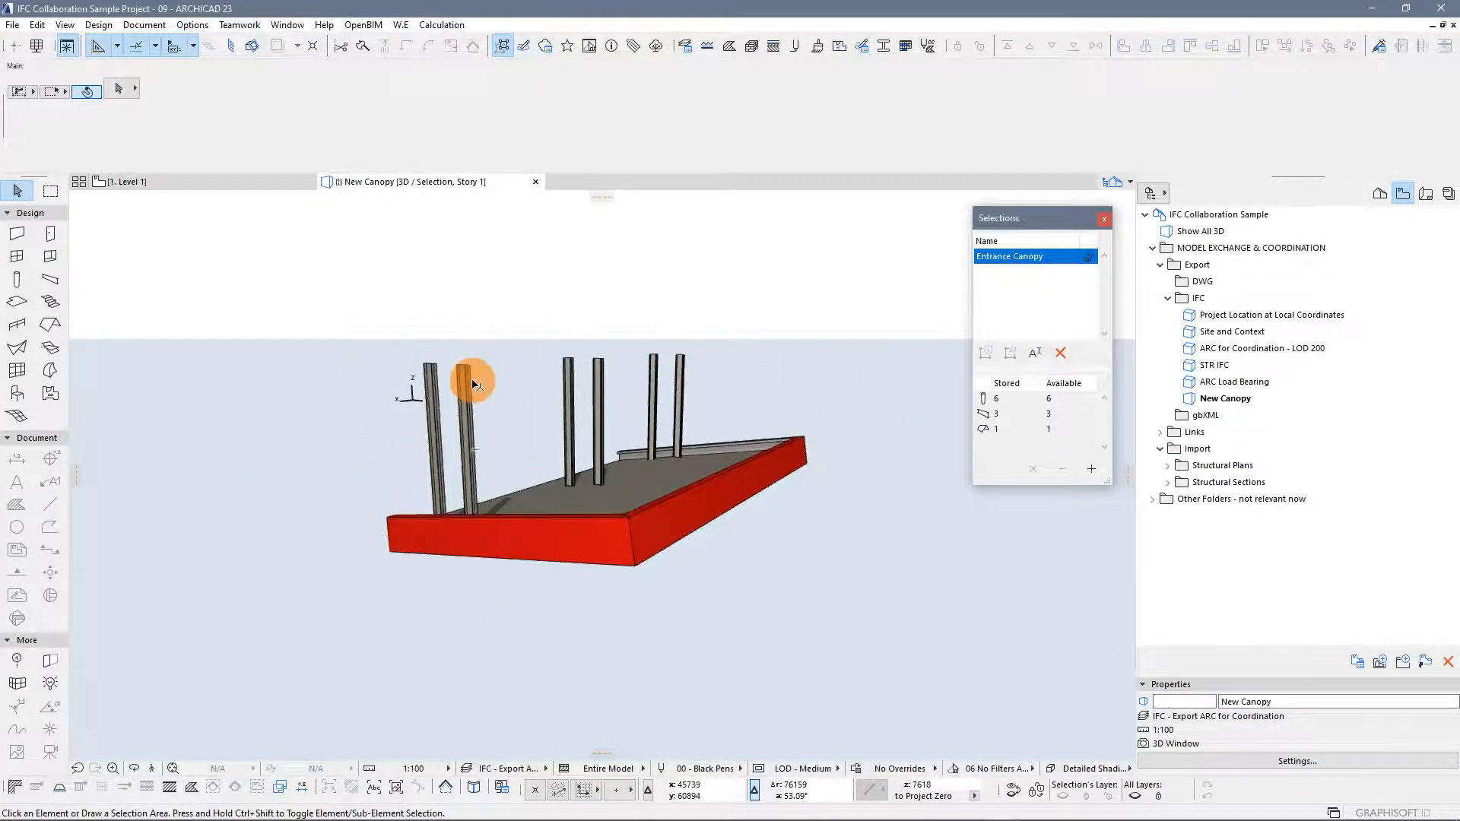
Switch the navigator back to the IFC Model Export publisher set and orbit the canopy view
{"action": "left_click", "coordinate": [365, 25]}
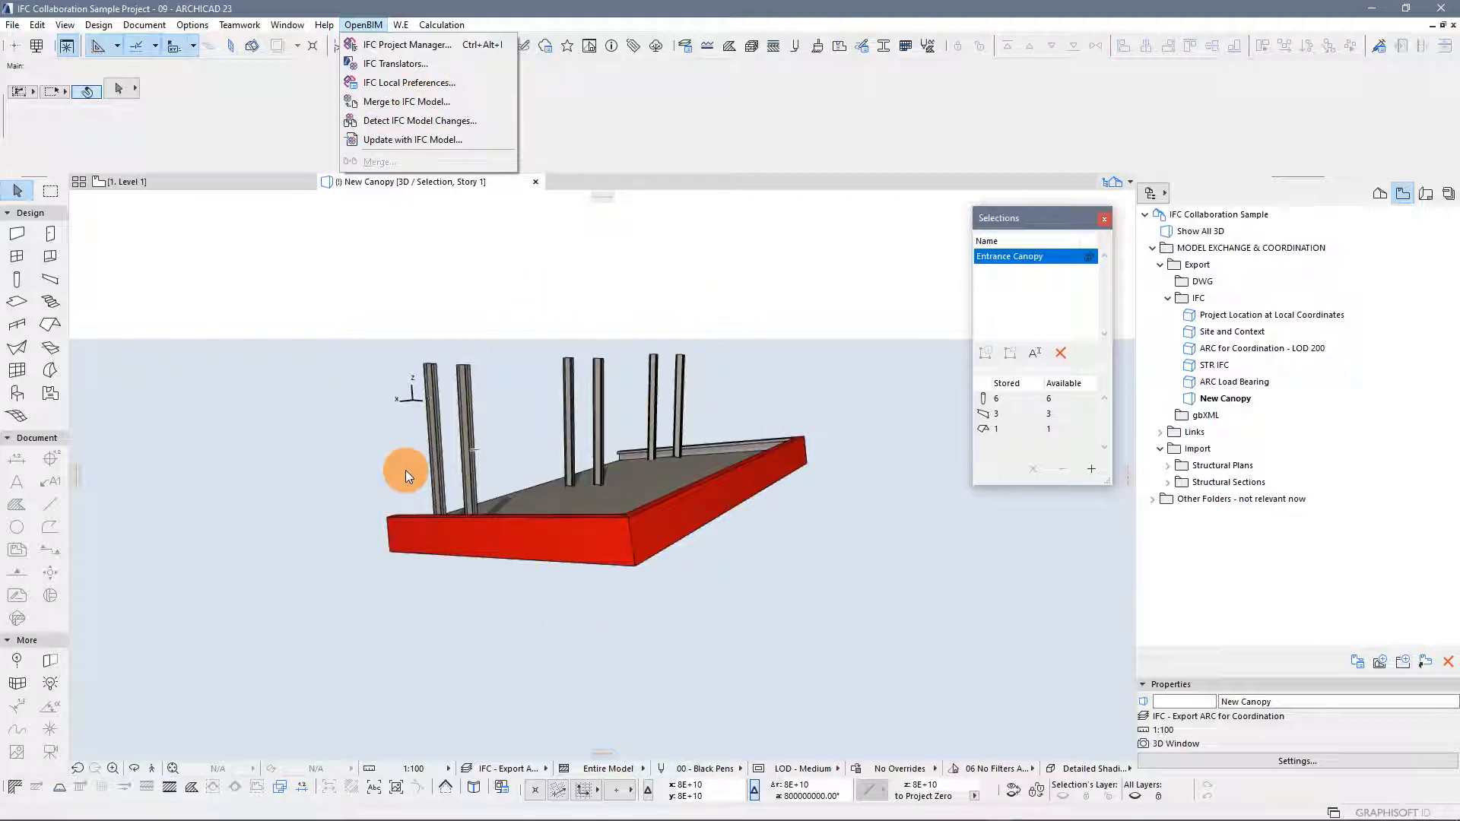
{"action": "left_click", "coordinate": [671, 291]}
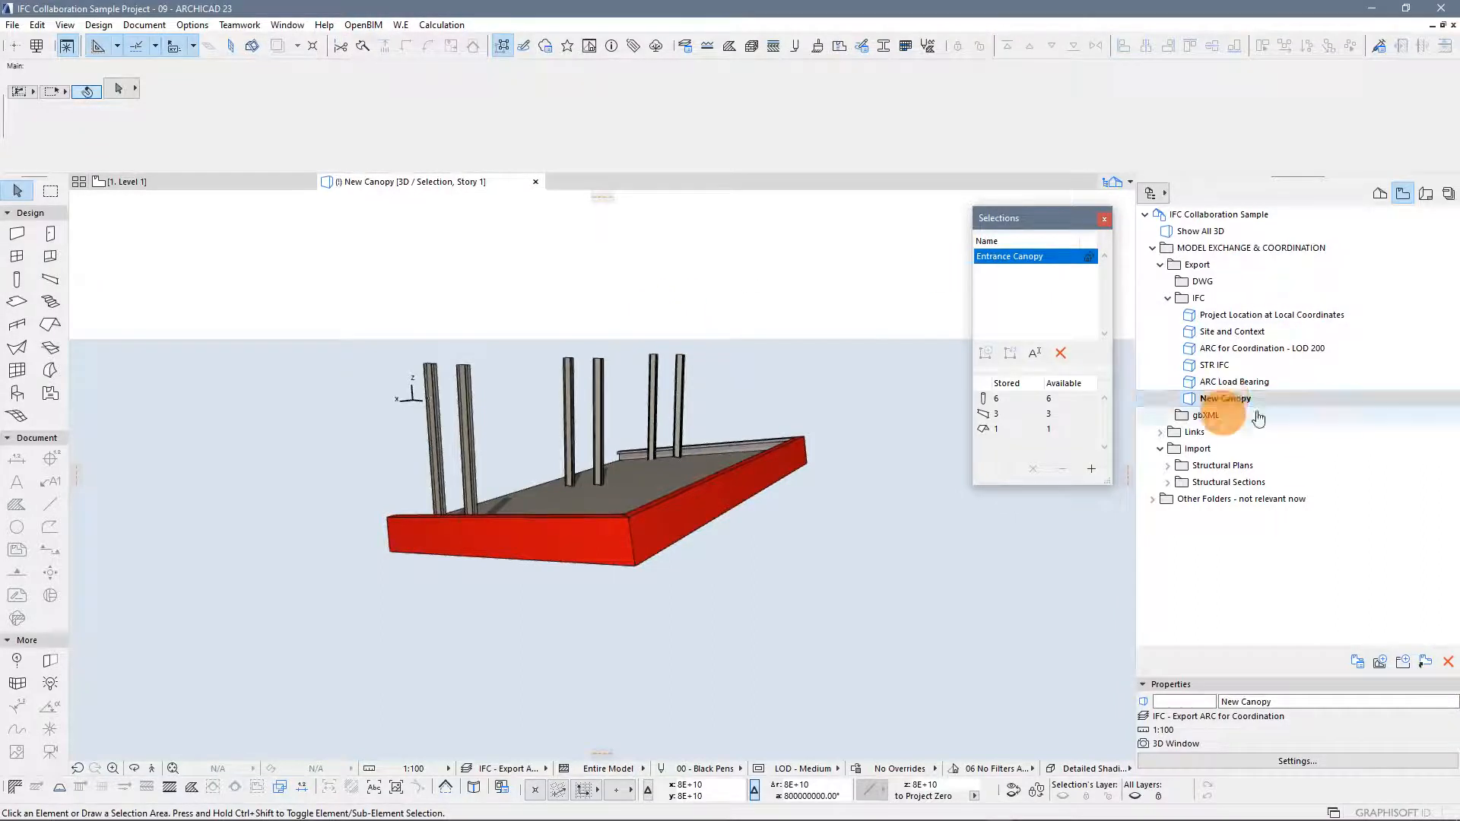
{"action": "left_click", "coordinate": [1447, 192]}
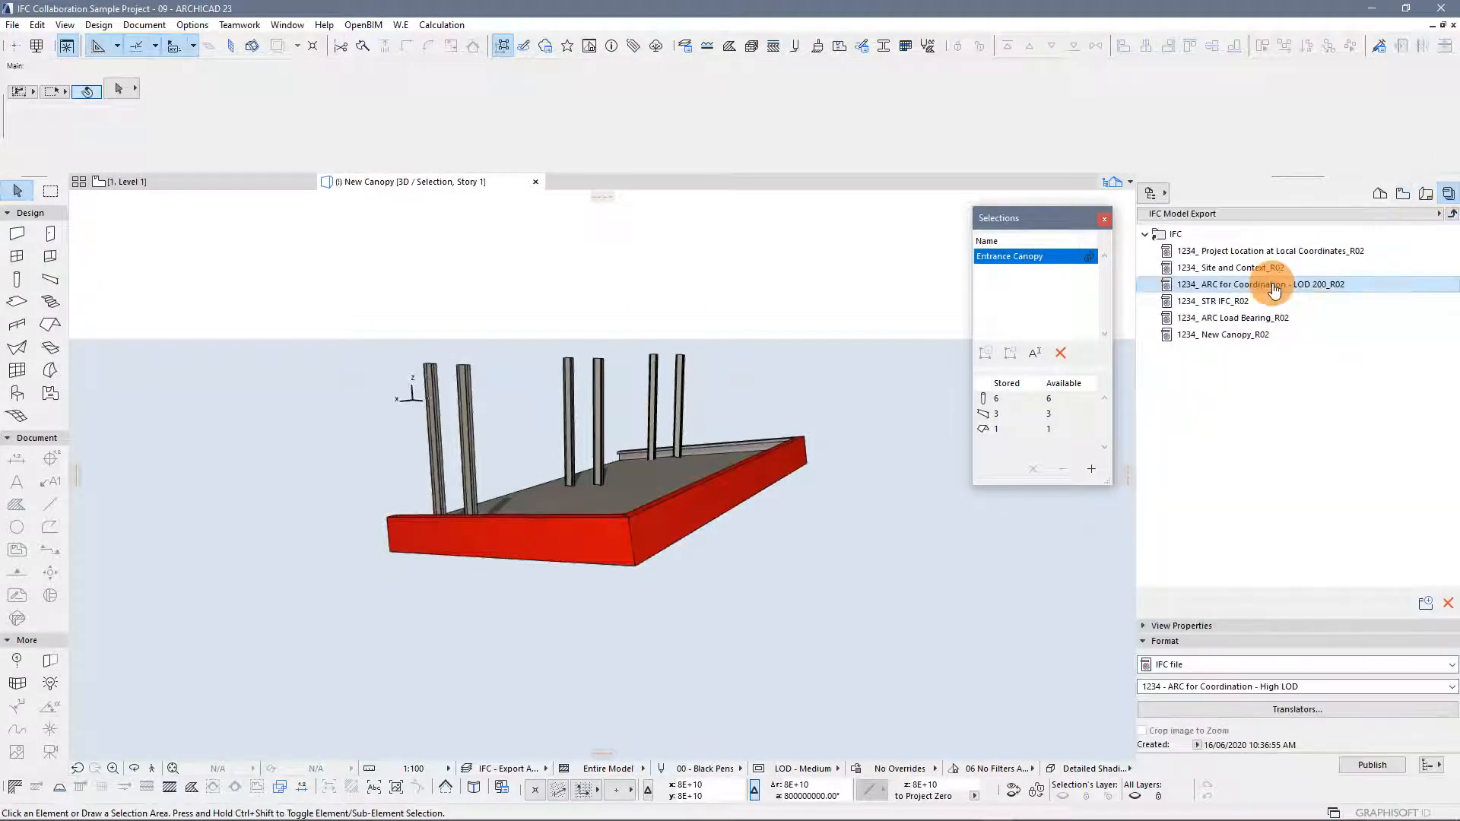
{"action": "left_click", "coordinate": [849, 358]}
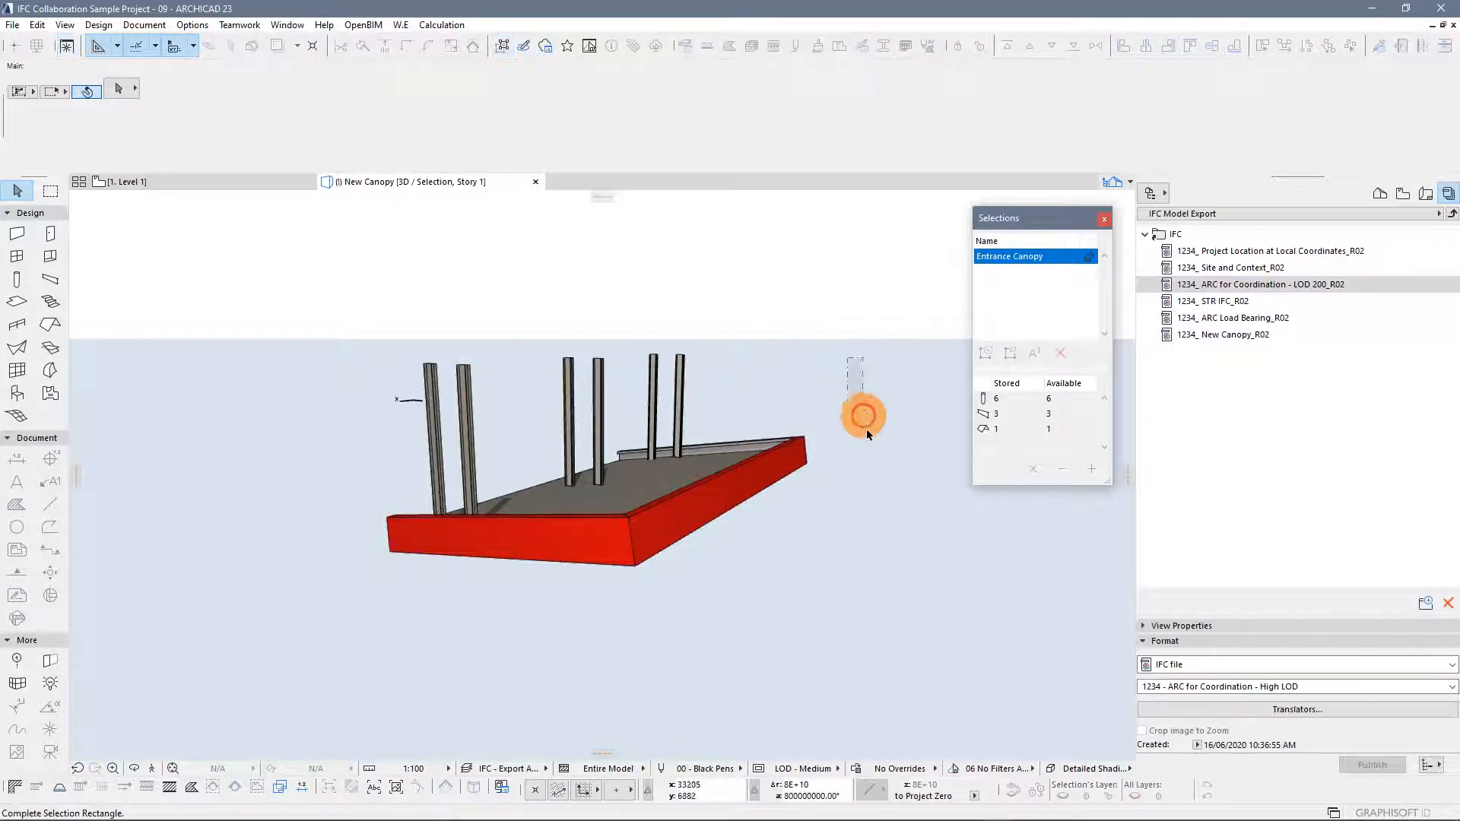
{"action": "left_click", "coordinate": [816, 370]}
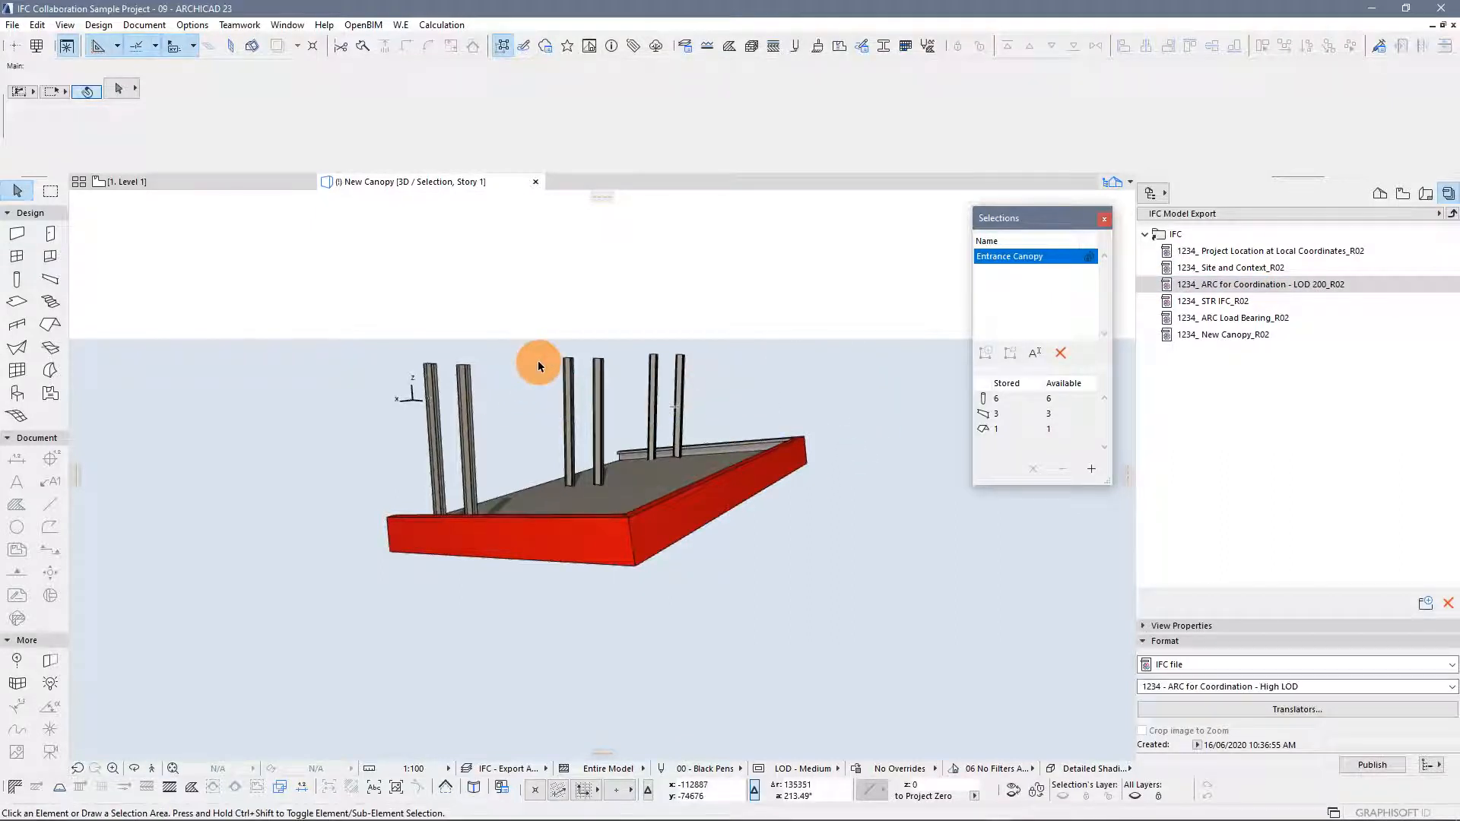
{"action": "middle_click_drag", "start_coordinate": [831, 351], "coordinate": [805, 380], "text": "shift"}
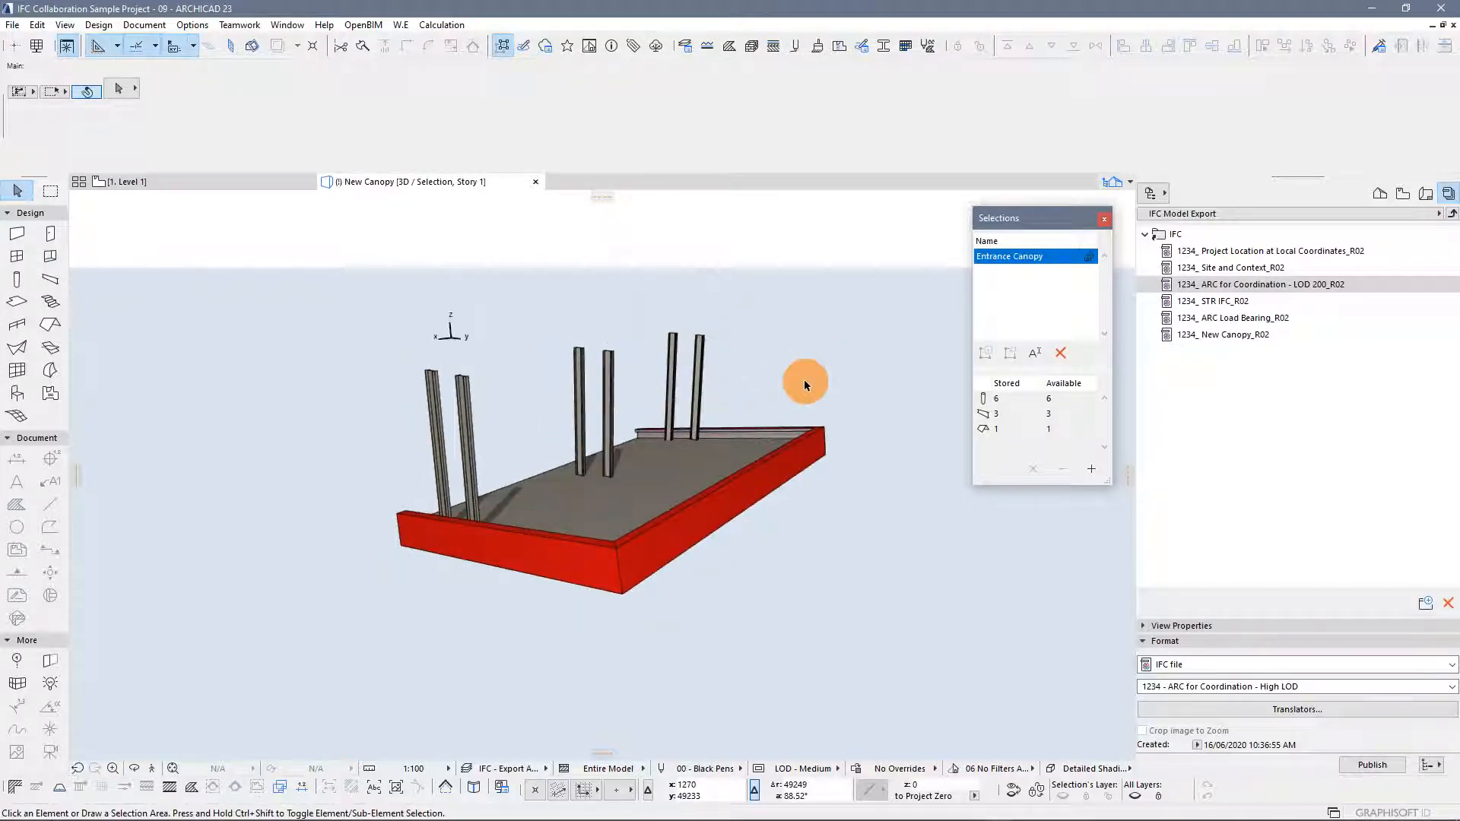
Switch to Solibri and update the 1234_ ARC for Coordination - LOD 200_R02 model
{"action": "key", "text": "alt+Tab"}
{"action": "left_click", "coordinate": [640, 371]}
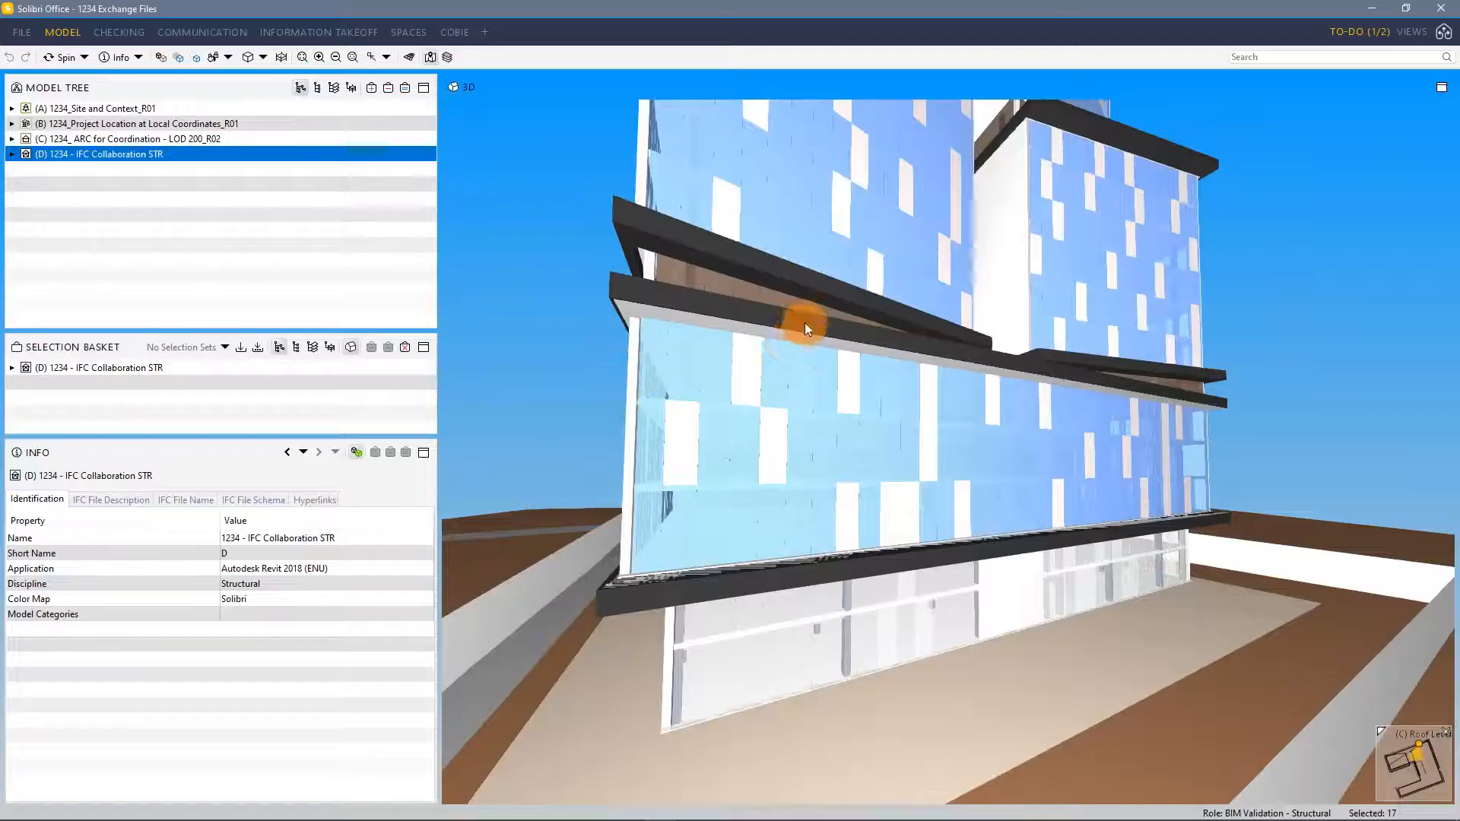
{"action": "left_click_drag", "start_coordinate": [1147, 378], "coordinate": [992, 549]}
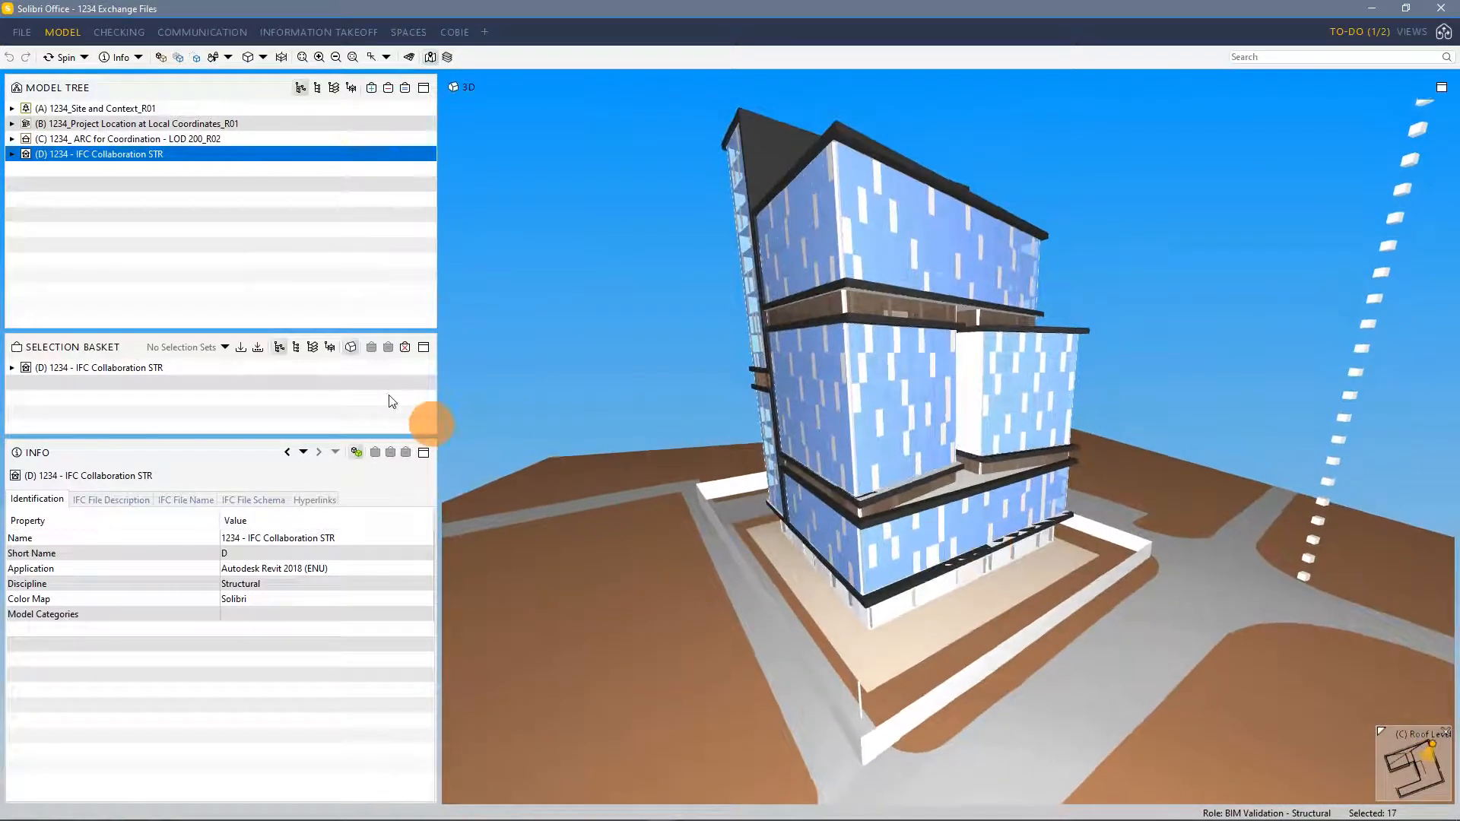
{"action": "left_click", "coordinate": [210, 140]}
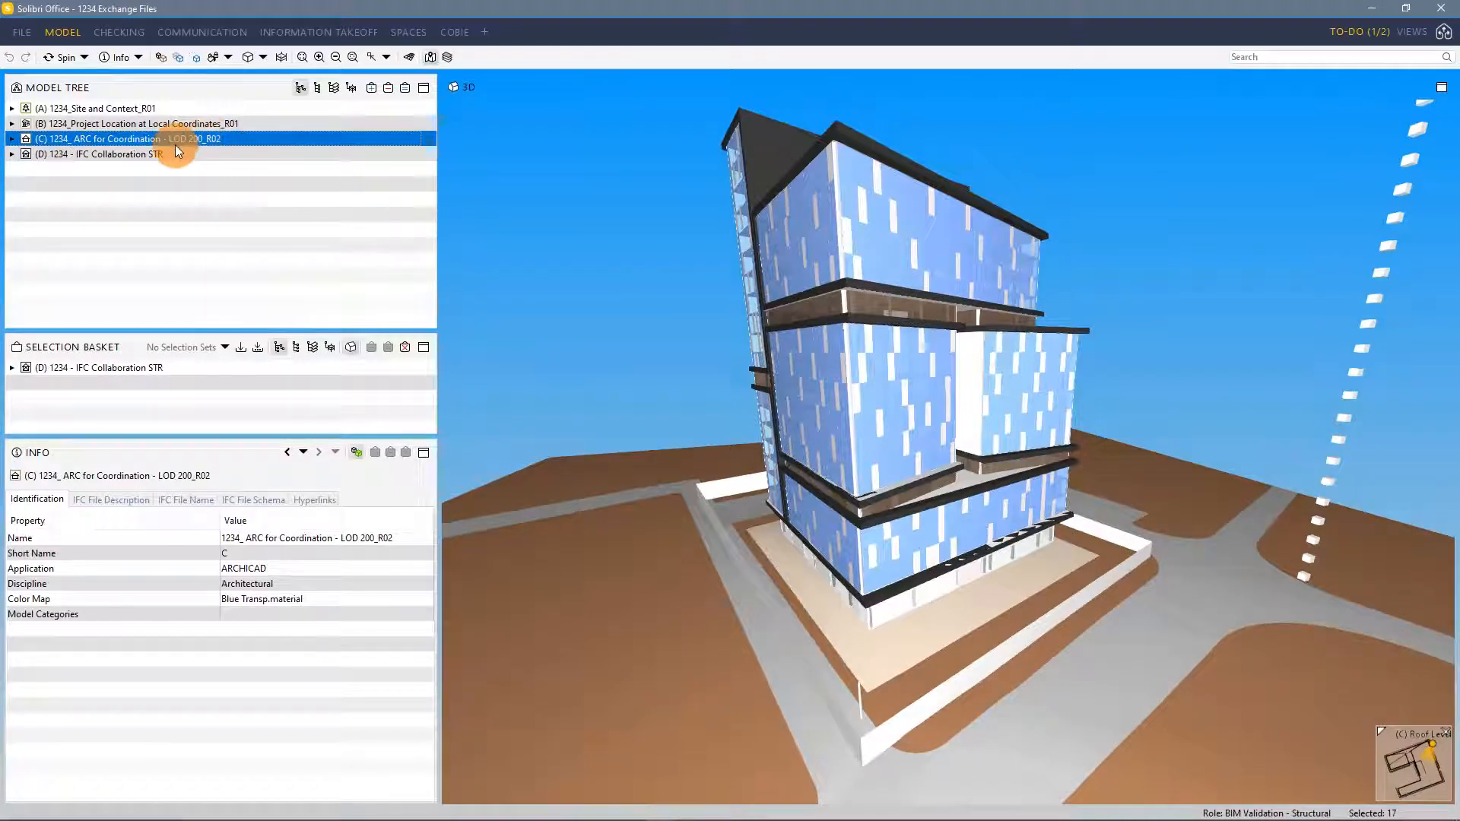
{"action": "right_click", "coordinate": [191, 143]}
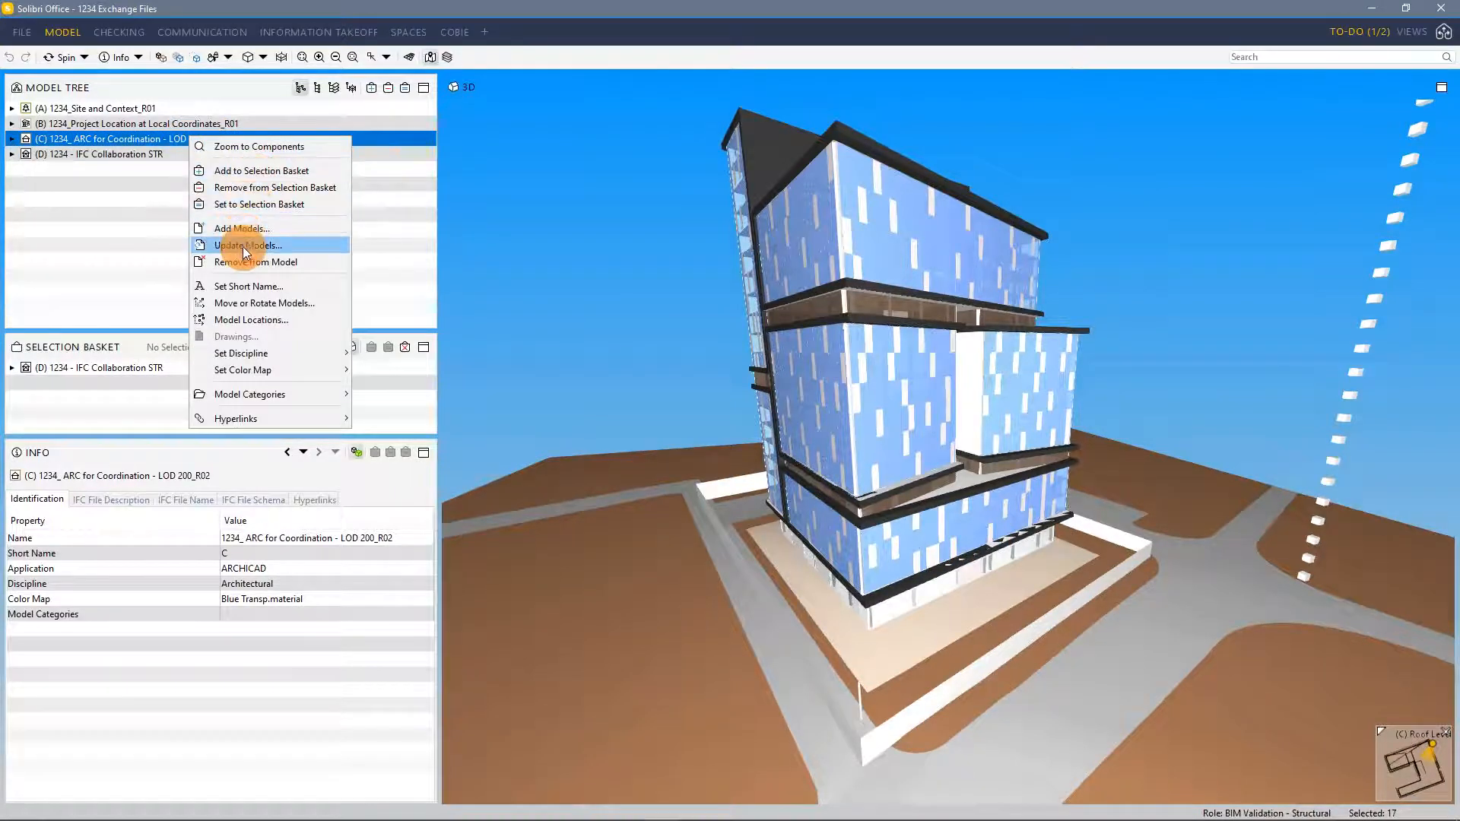
{"action": "left_click", "coordinate": [243, 247]}
{"action": "left_click", "coordinate": [878, 459]}
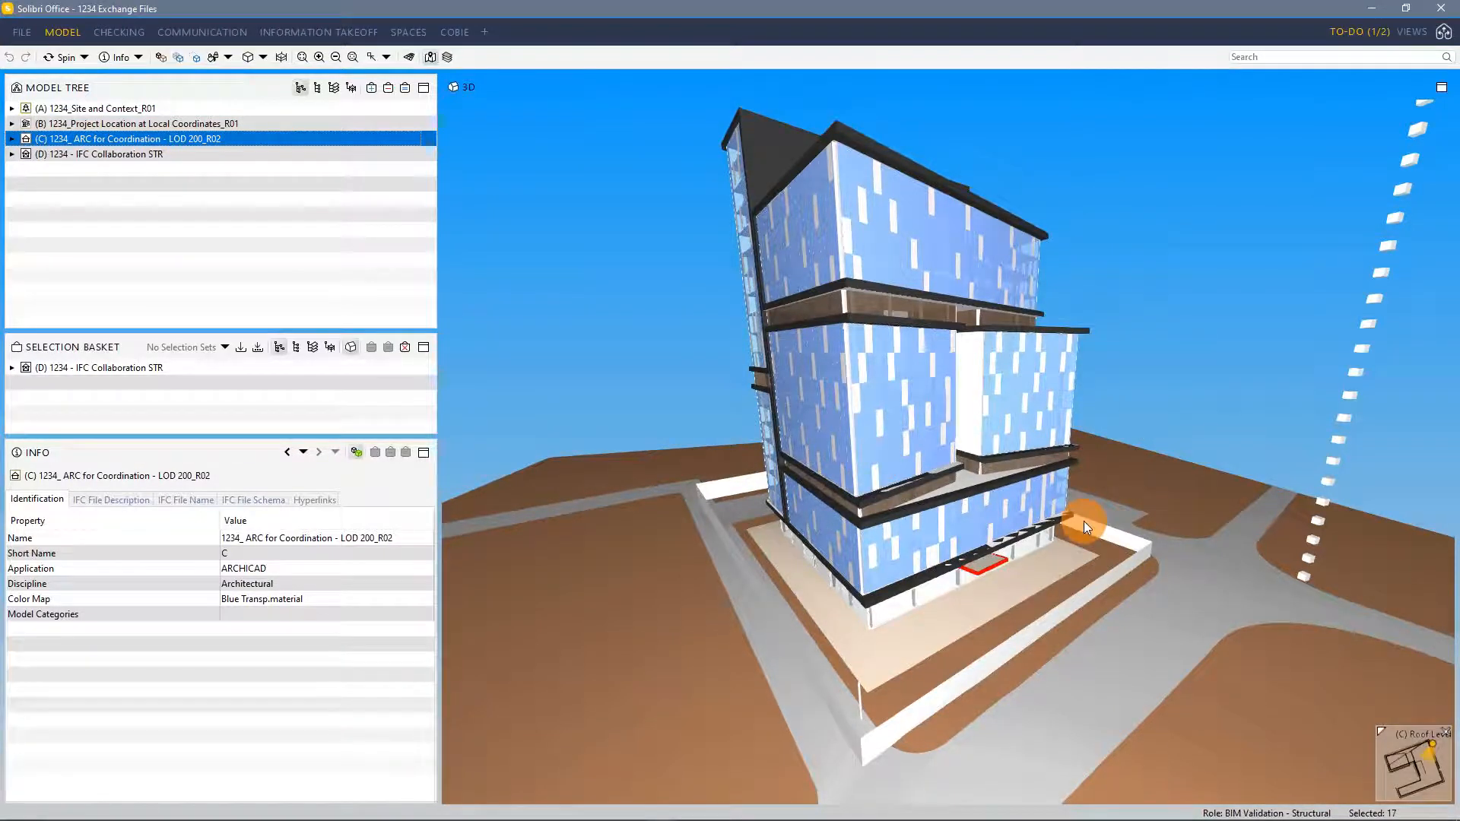
Zoom and orbit the Solibri 3D view to inspect the updated canopy
{"action": "scroll", "coordinate": [992, 579], "scroll_direction": "up", "scroll_amount": 8}
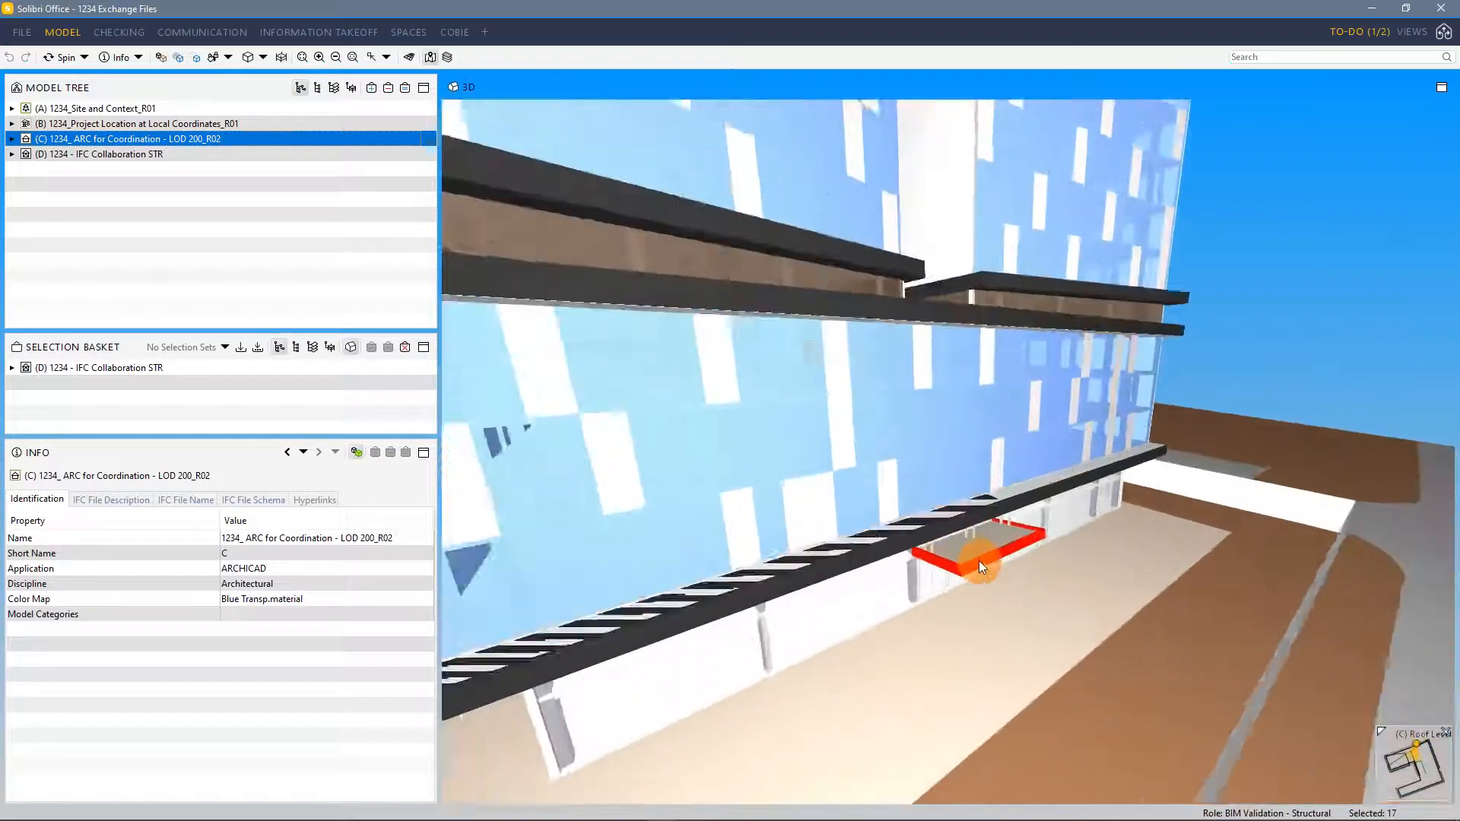
{"action": "scroll", "coordinate": [970, 573], "scroll_direction": "up", "scroll_amount": 2}
{"action": "left_click_drag", "start_coordinate": [967, 571], "coordinate": [1007, 471]}
{"action": "middle_click_drag", "start_coordinate": [1037, 516], "coordinate": [1041, 518]}
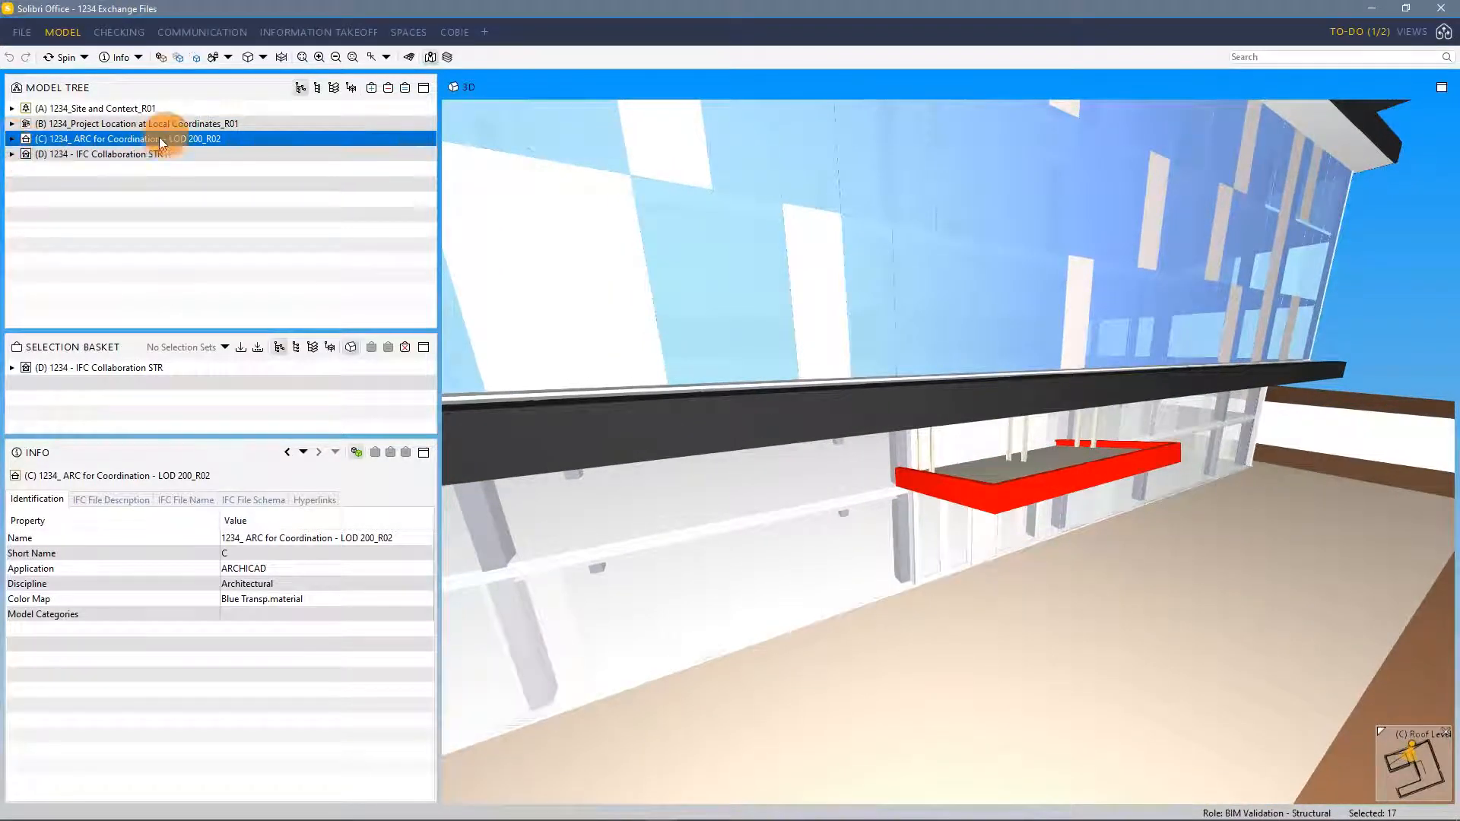
Expand the ARC model's tree to examine its Group and Envelope IFC group entries
{"action": "left_click", "coordinate": [12, 139]}
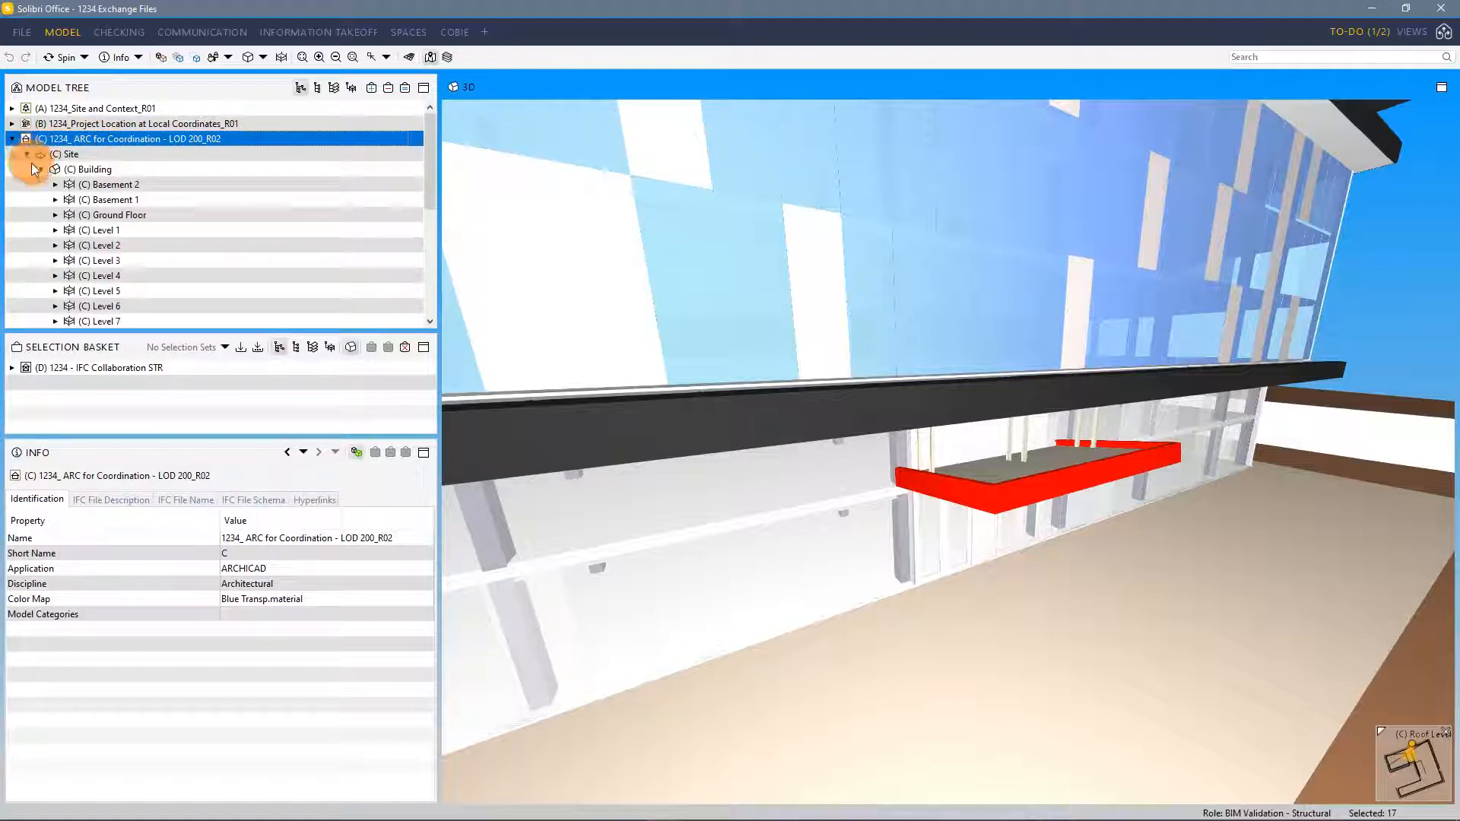
{"action": "left_click", "coordinate": [26, 154]}
{"action": "left_click", "coordinate": [83, 154]}
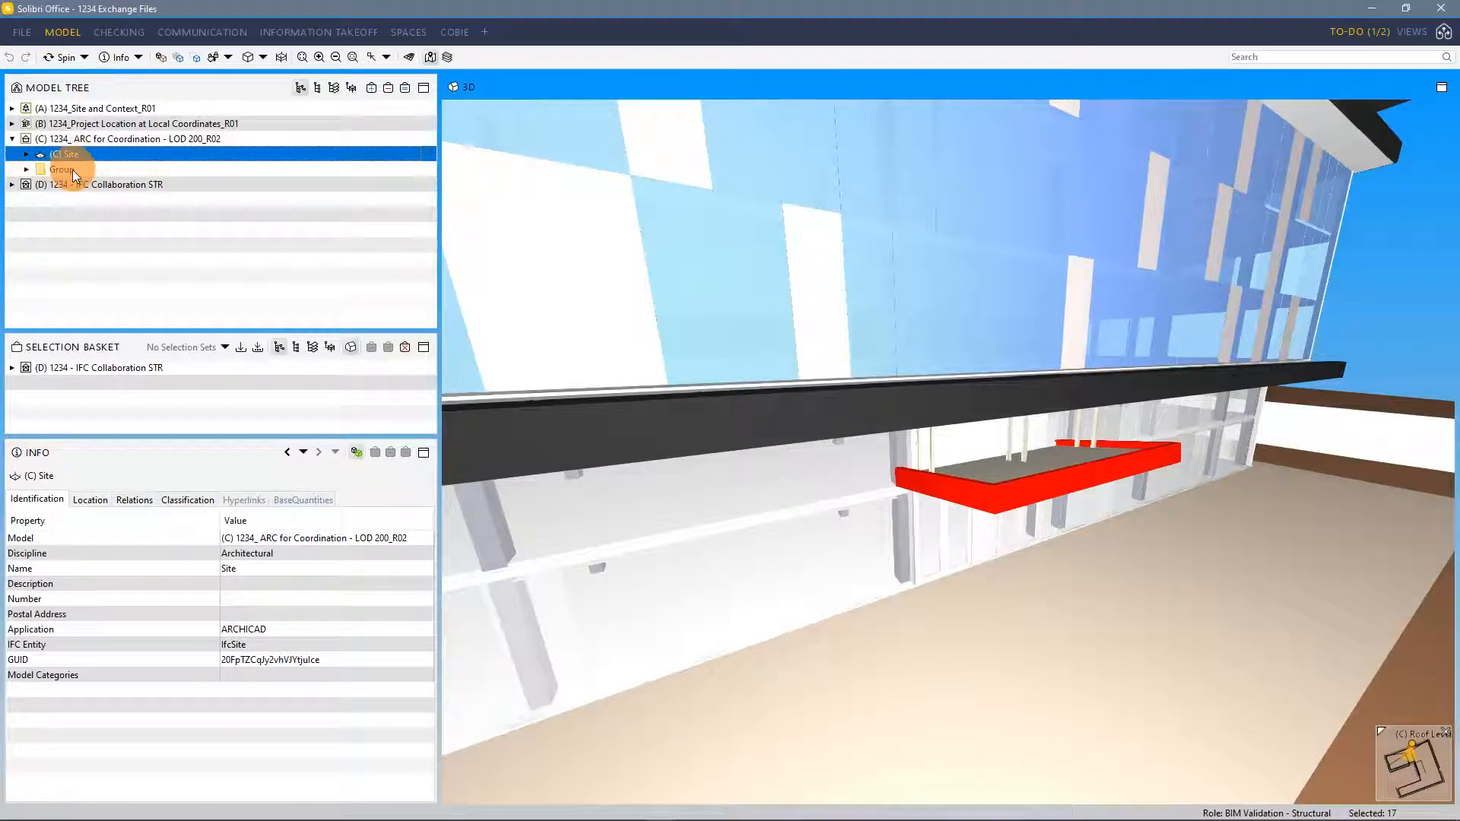
{"action": "left_click", "coordinate": [75, 170]}
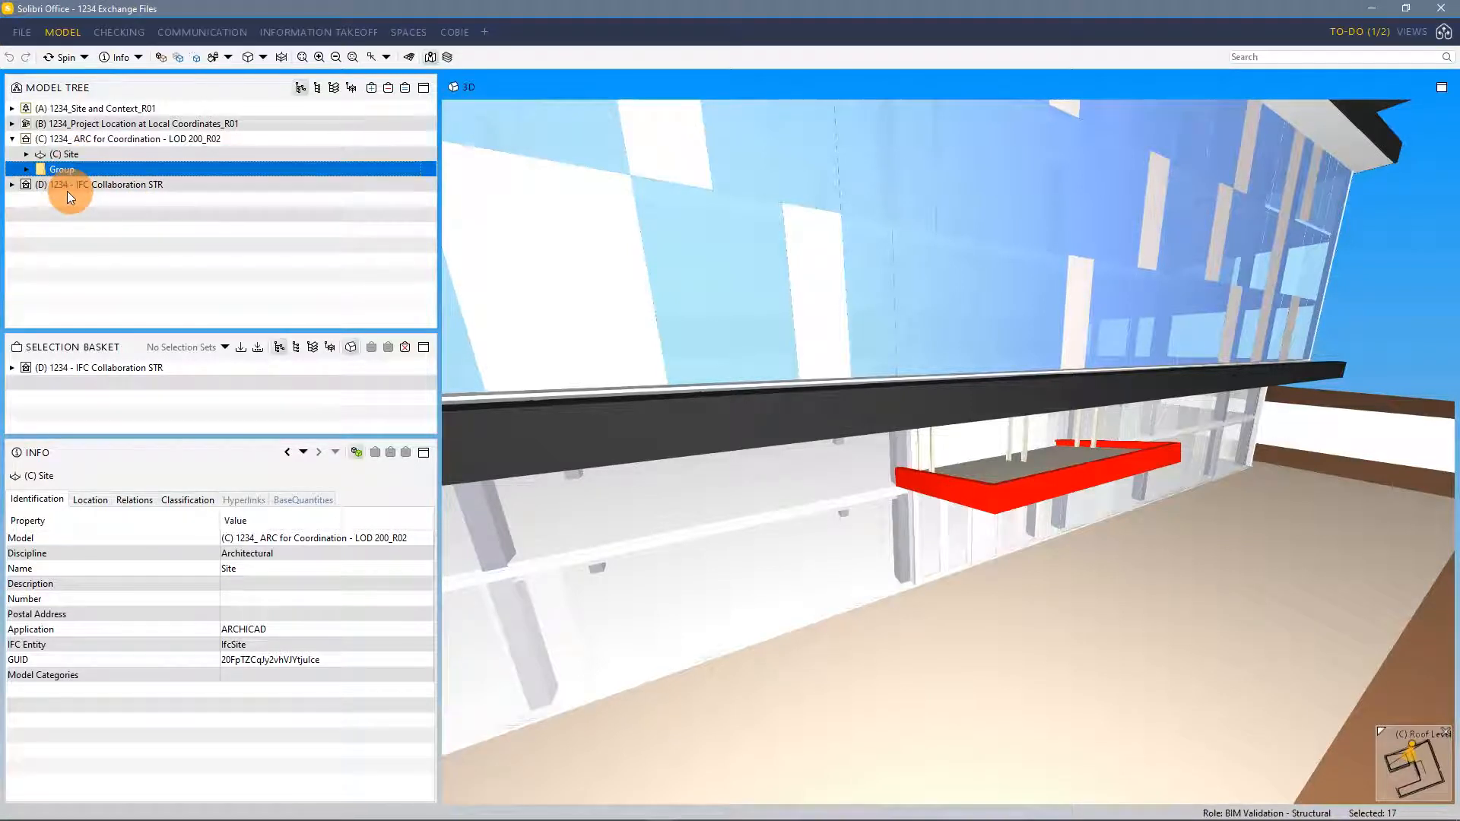
{"action": "left_click", "coordinate": [26, 168]}
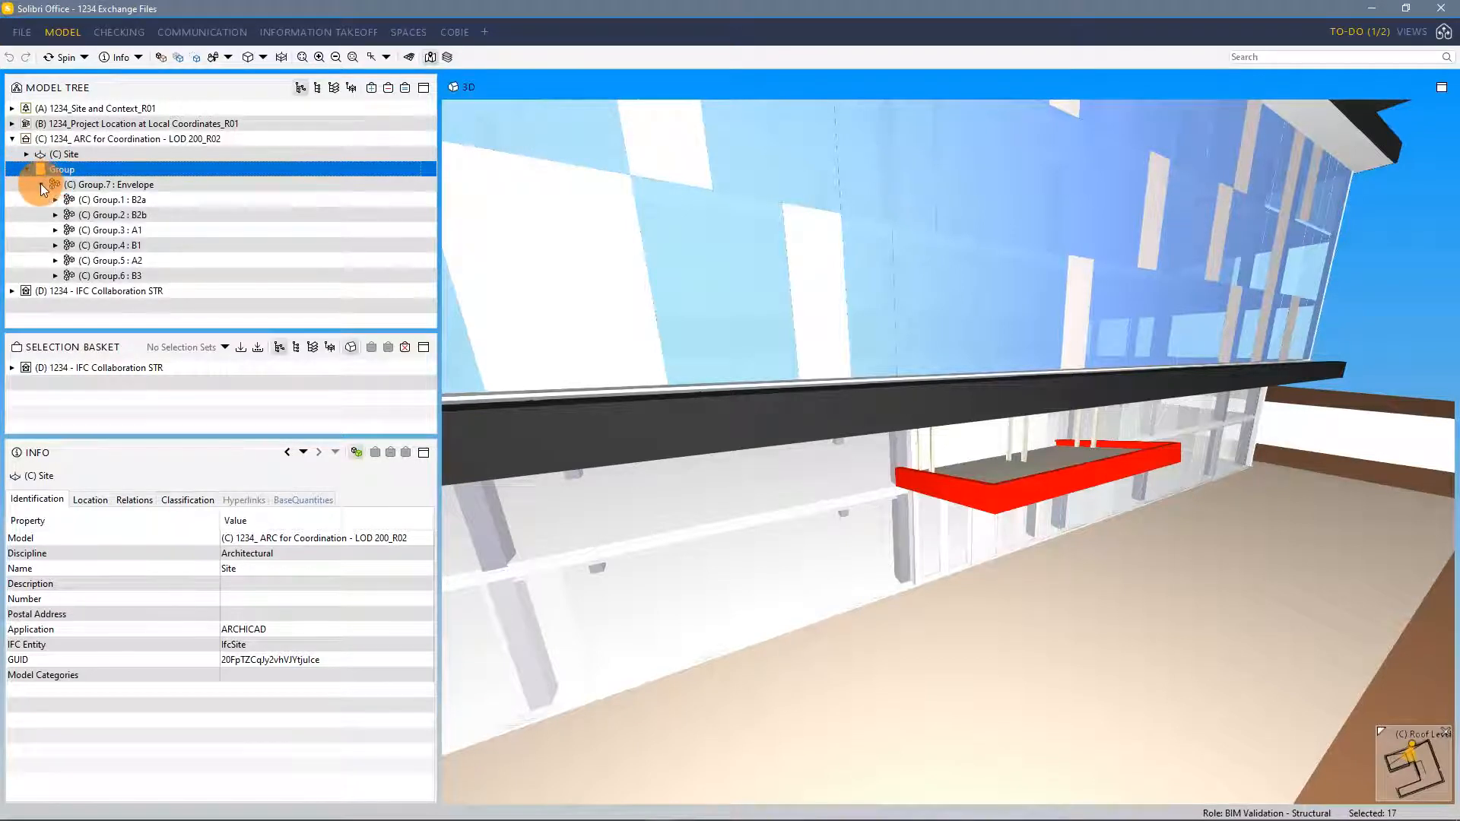
{"action": "left_click", "coordinate": [41, 184]}
{"action": "left_click", "coordinate": [128, 184]}
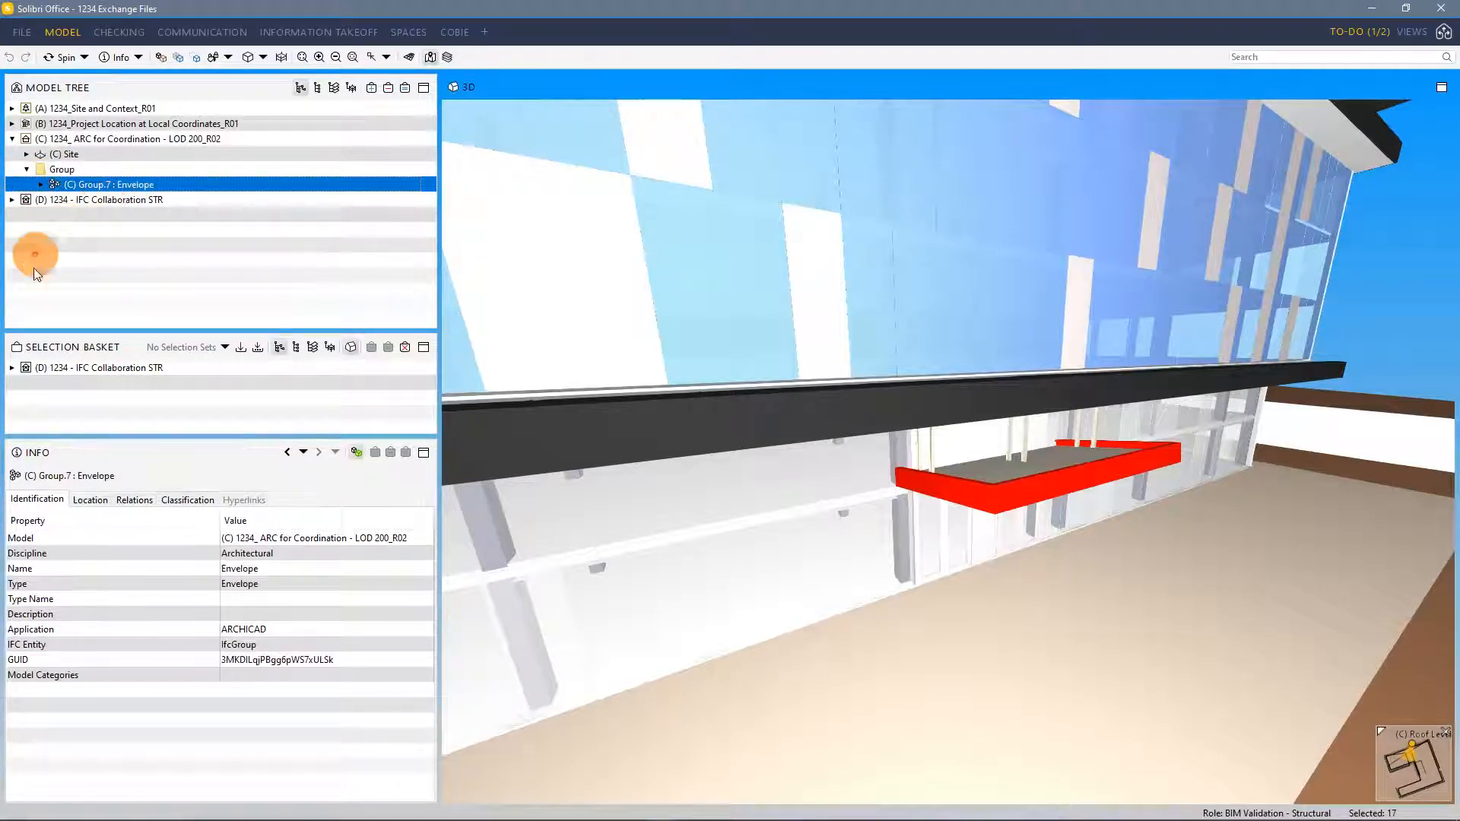
{"action": "left_click", "coordinate": [40, 184]}
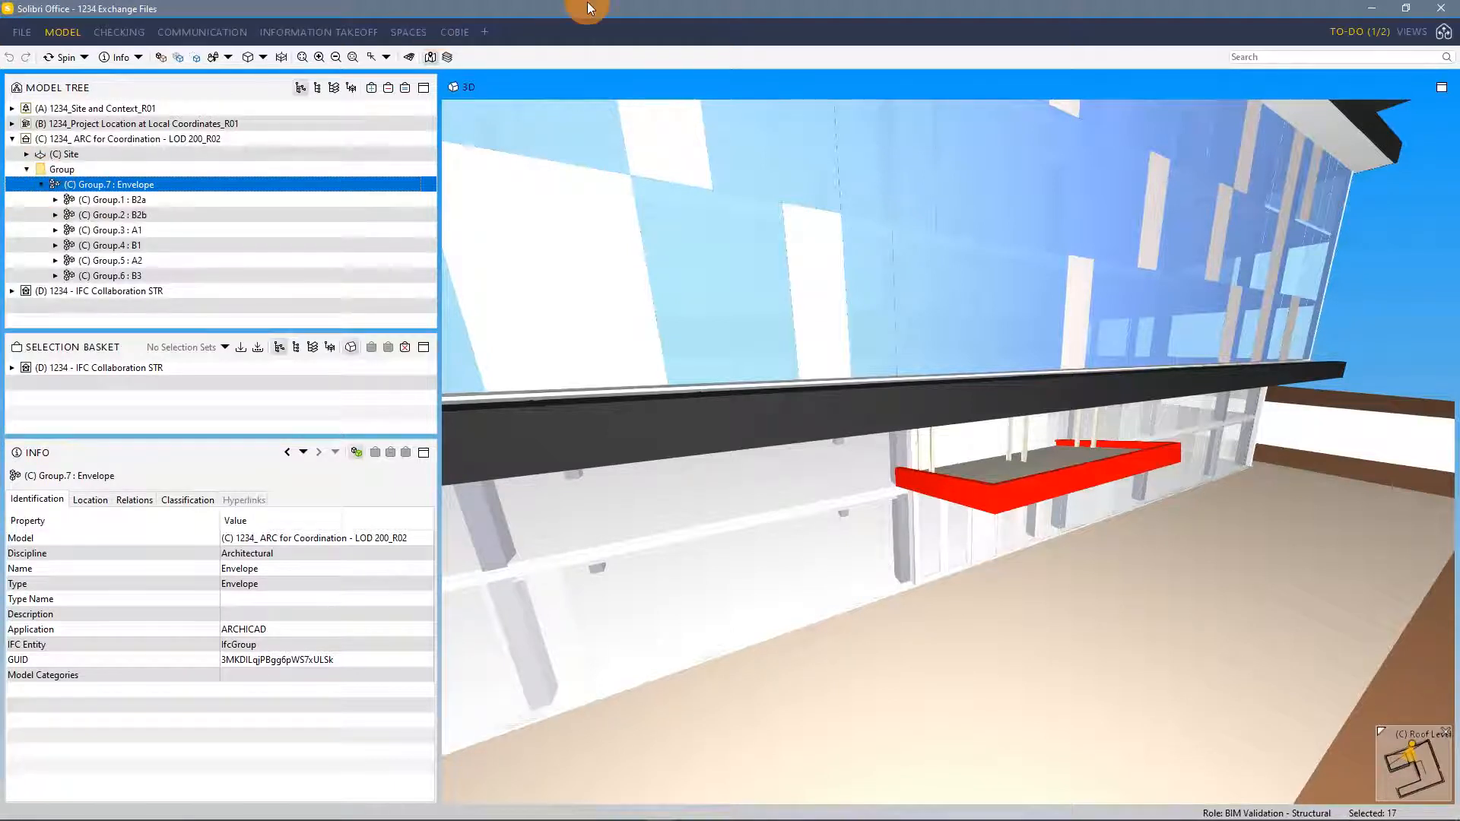
Switch back to Archicad, open the ARC for Coordination - LOD 200 view, and publish its IFC file
{"action": "key", "text": "alt+Tab"}
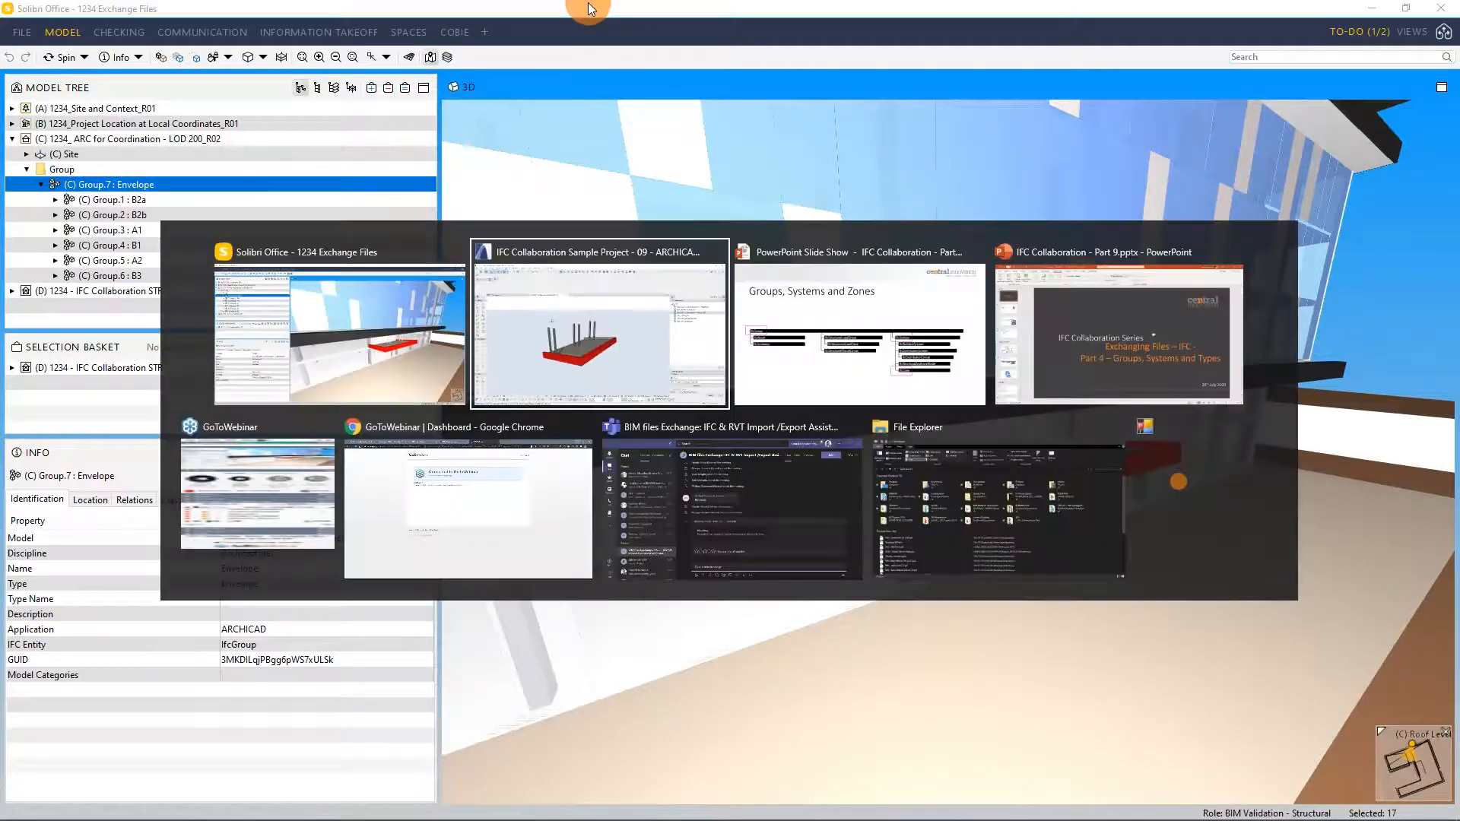
{"action": "left_click", "coordinate": [654, 354]}
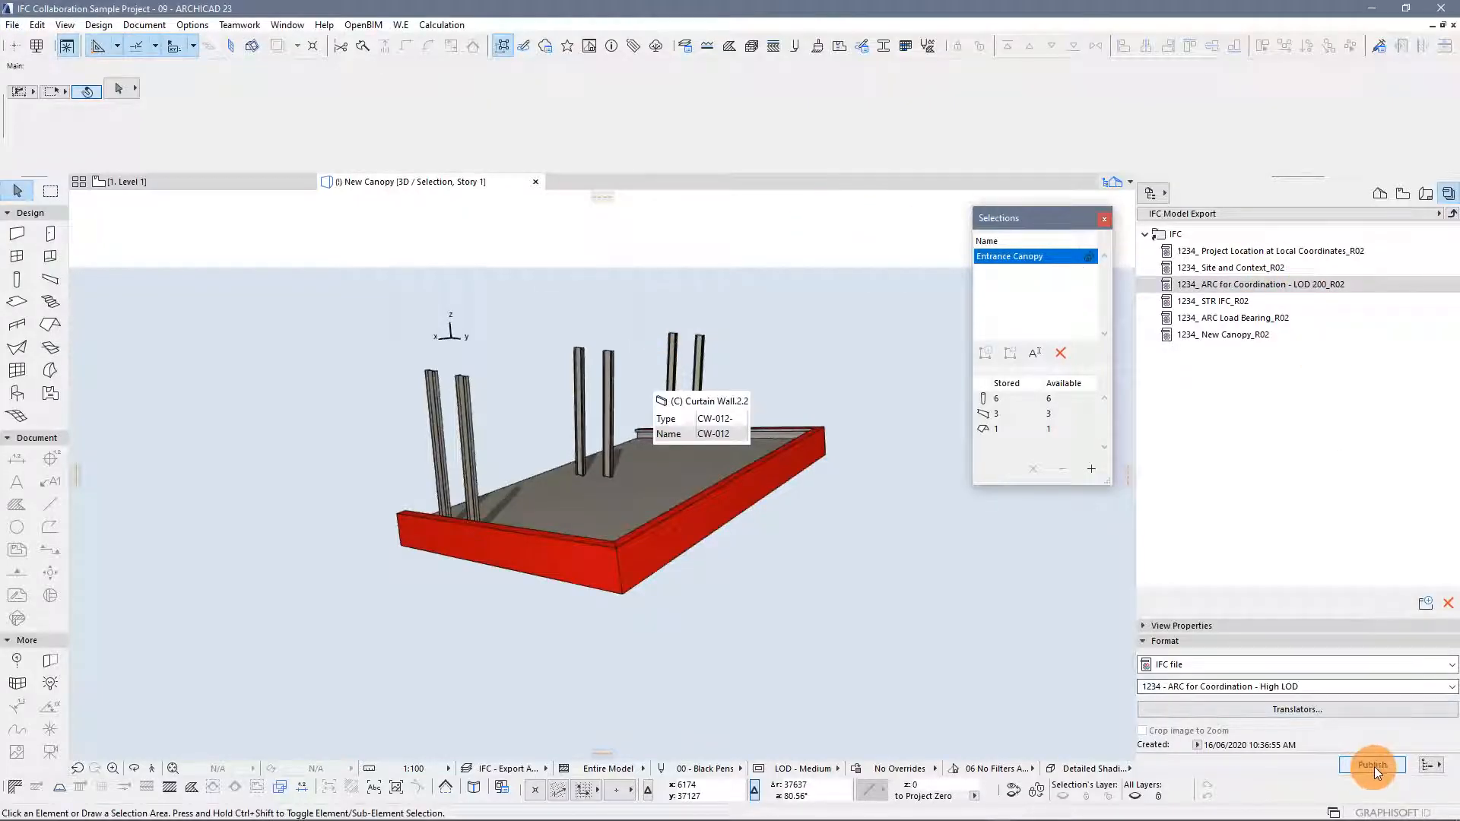
{"action": "left_click", "coordinate": [1248, 287]}
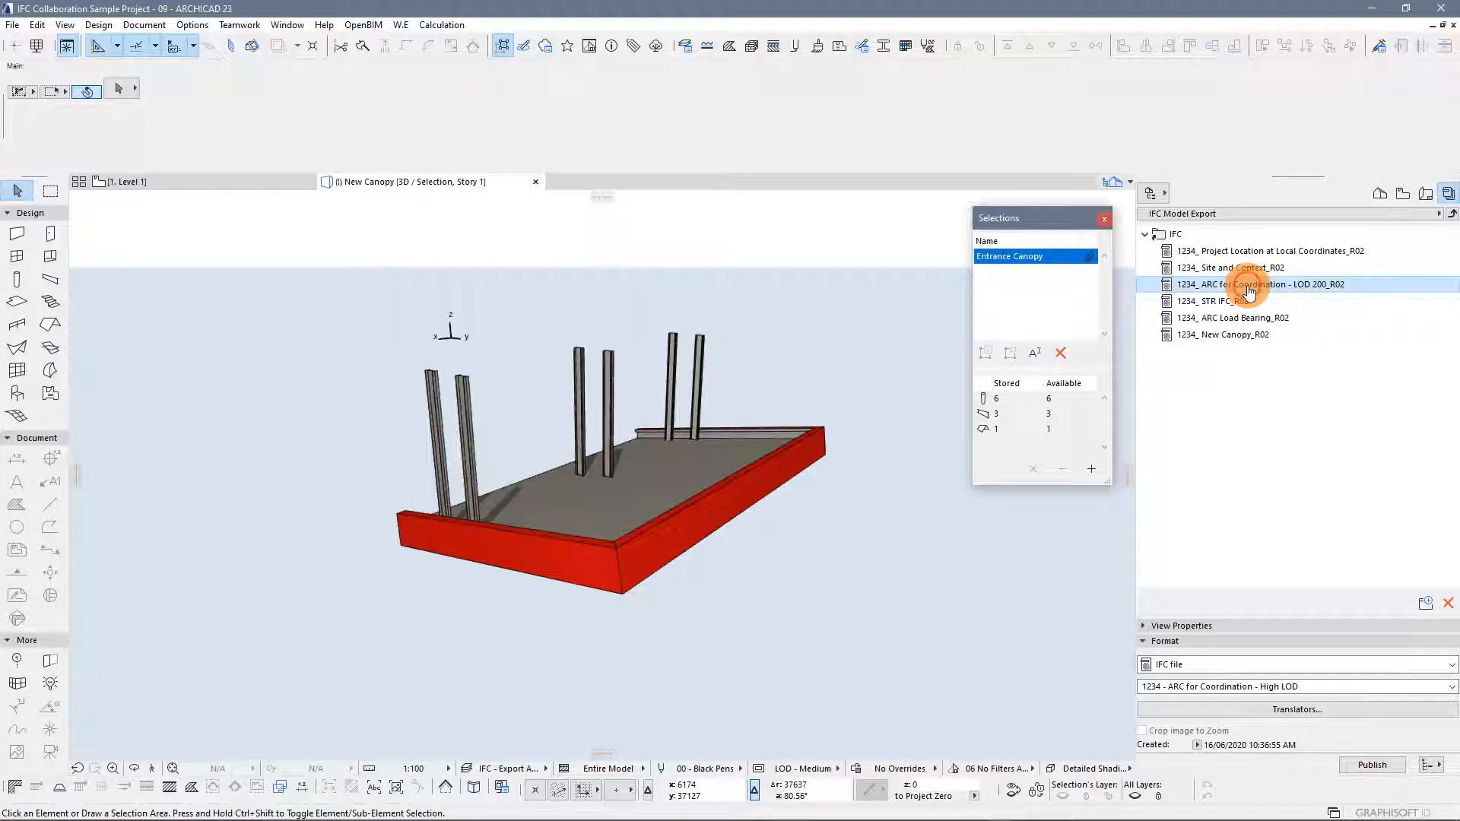
{"action": "double_click", "coordinate": [1249, 289]}
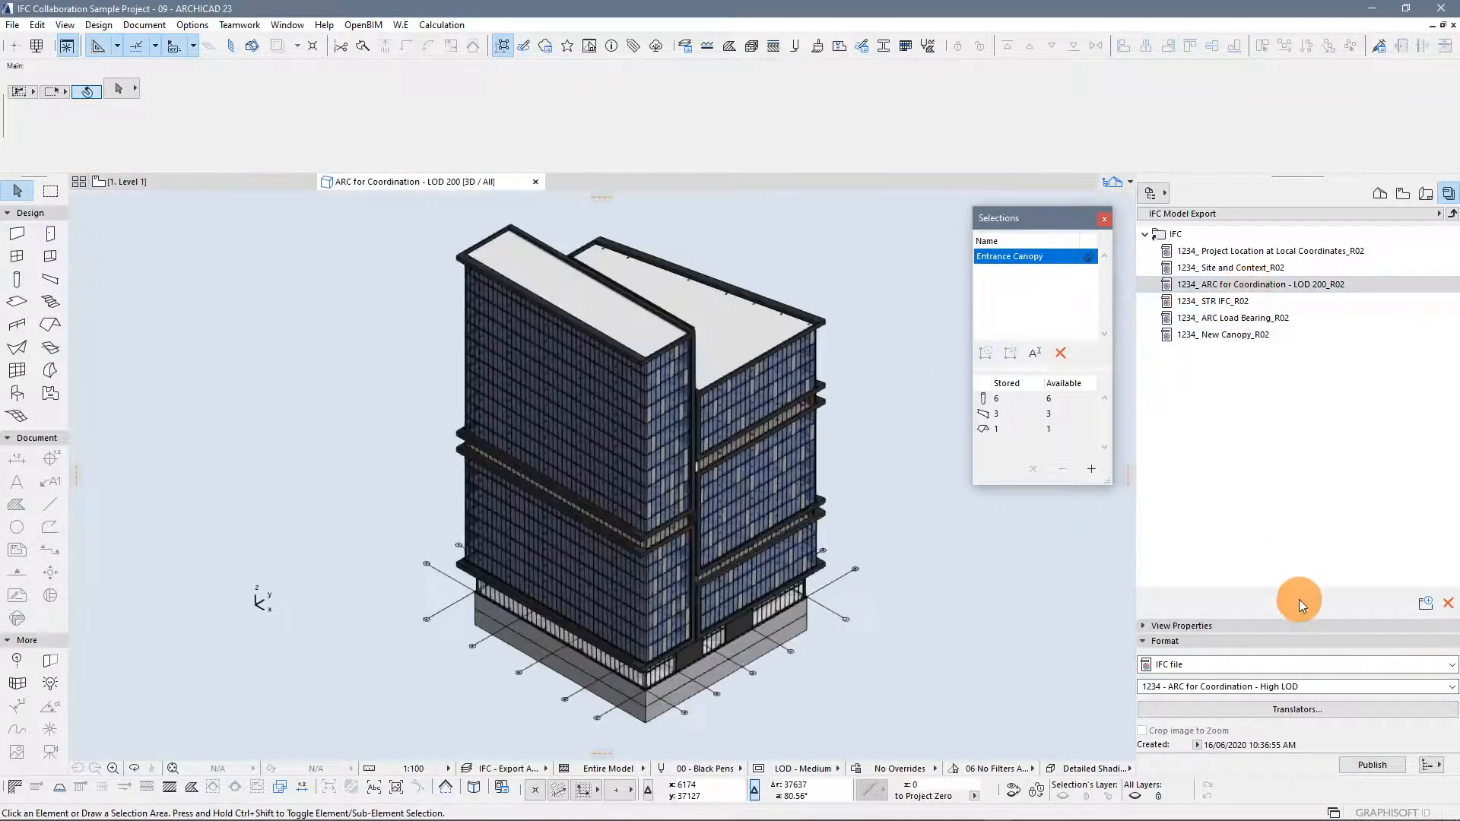
{"action": "left_click", "coordinate": [1371, 765]}
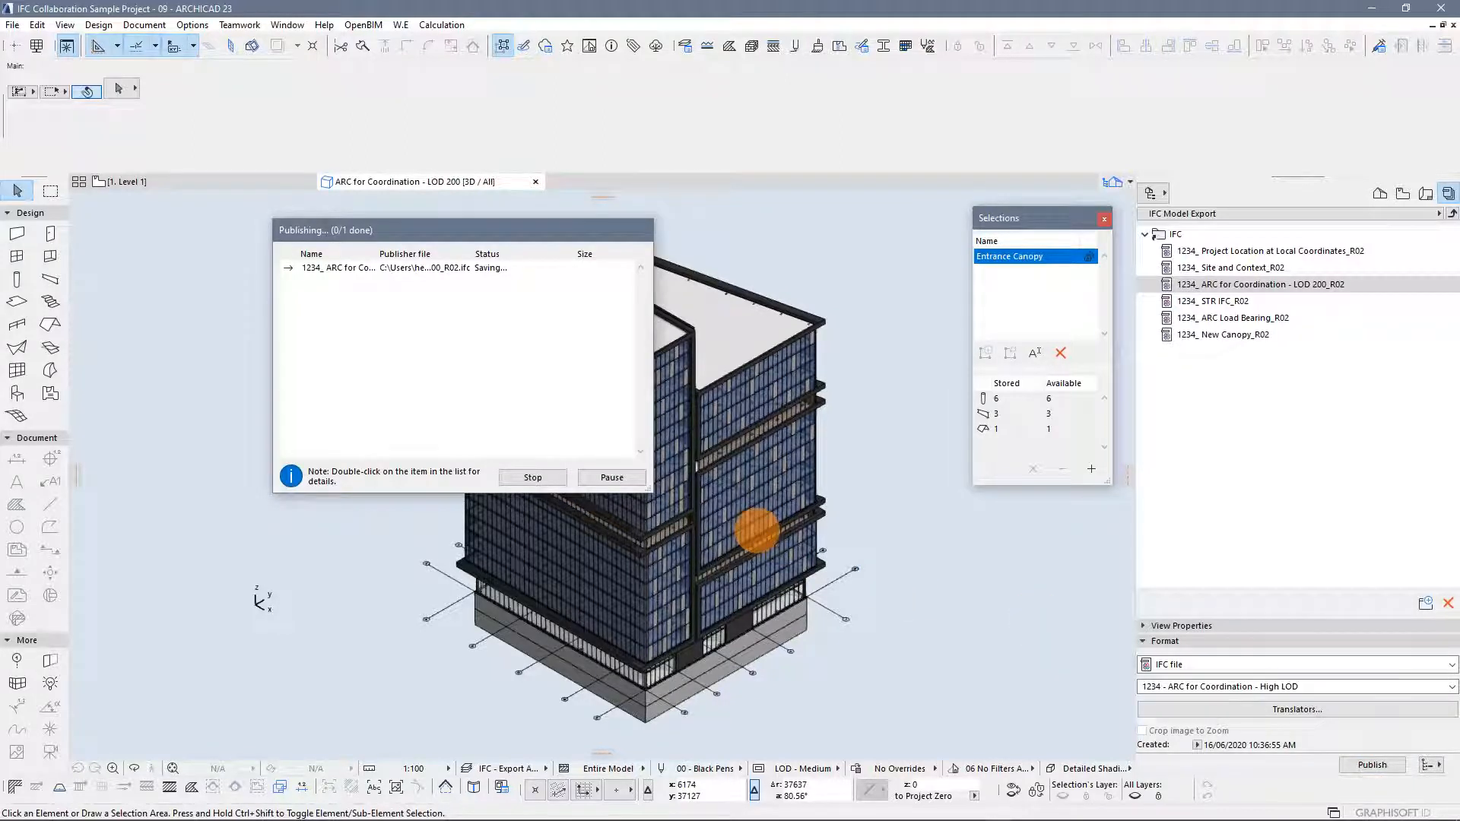
Switch to Solibri and orbit the 3D view around the building
{"action": "key", "text": "alt+Tab"}
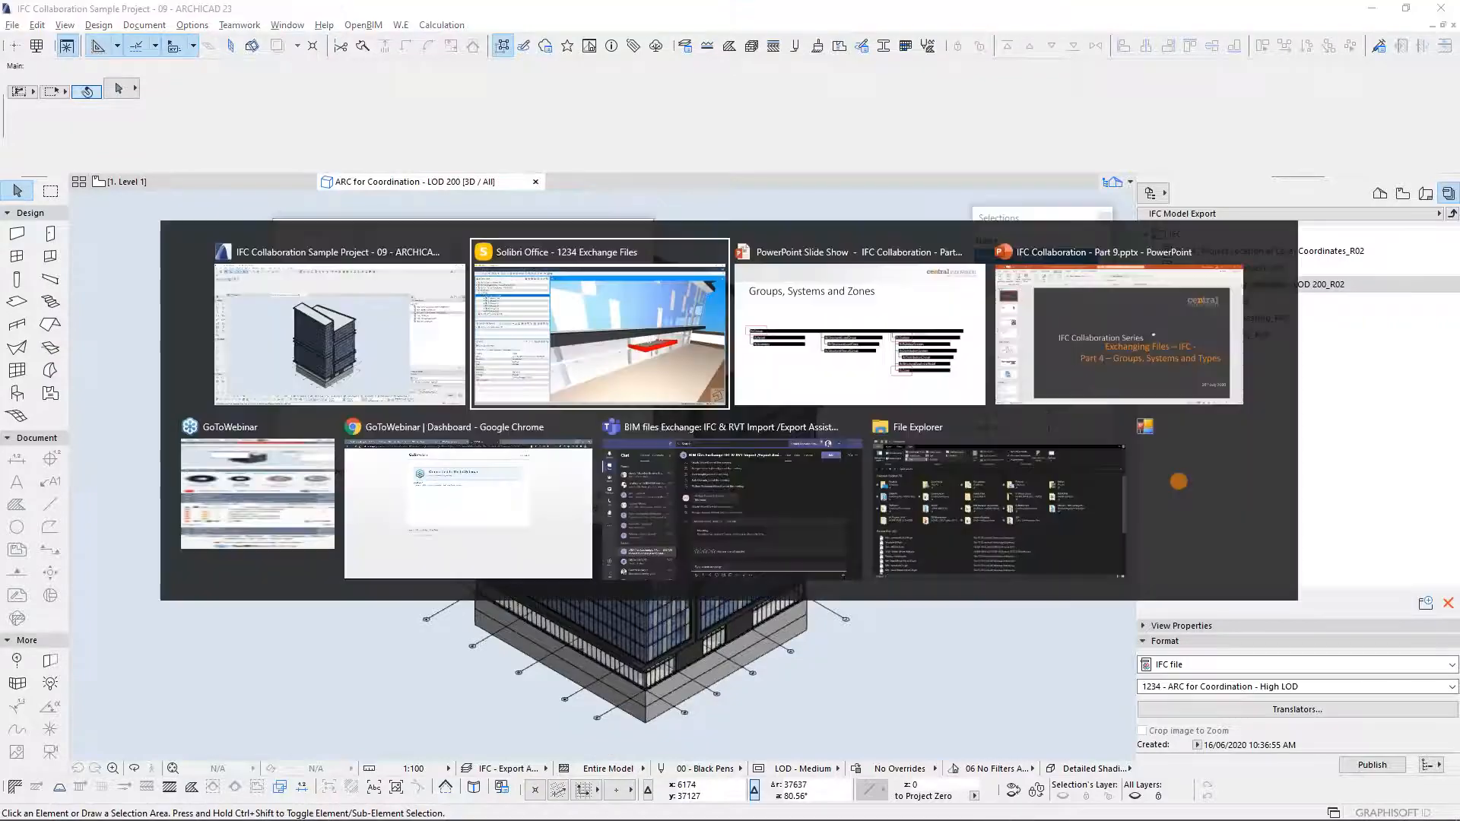
{"action": "scroll", "coordinate": [912, 382], "scroll_direction": "down", "scroll_amount": 10}
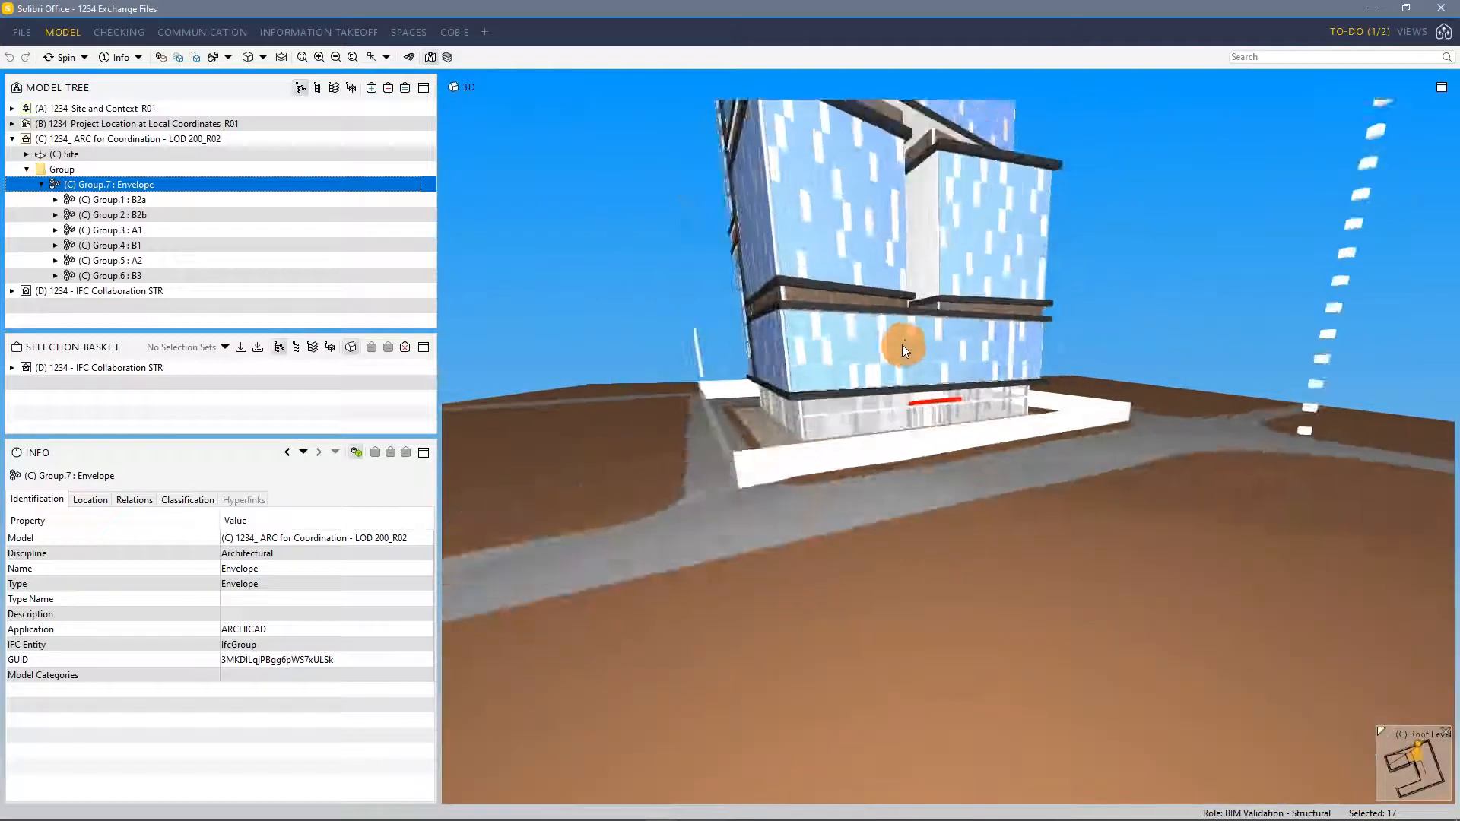
{"action": "middle_click_drag", "start_coordinate": [902, 345], "coordinate": [899, 440]}
{"action": "left_click_drag", "start_coordinate": [899, 441], "coordinate": [874, 251]}
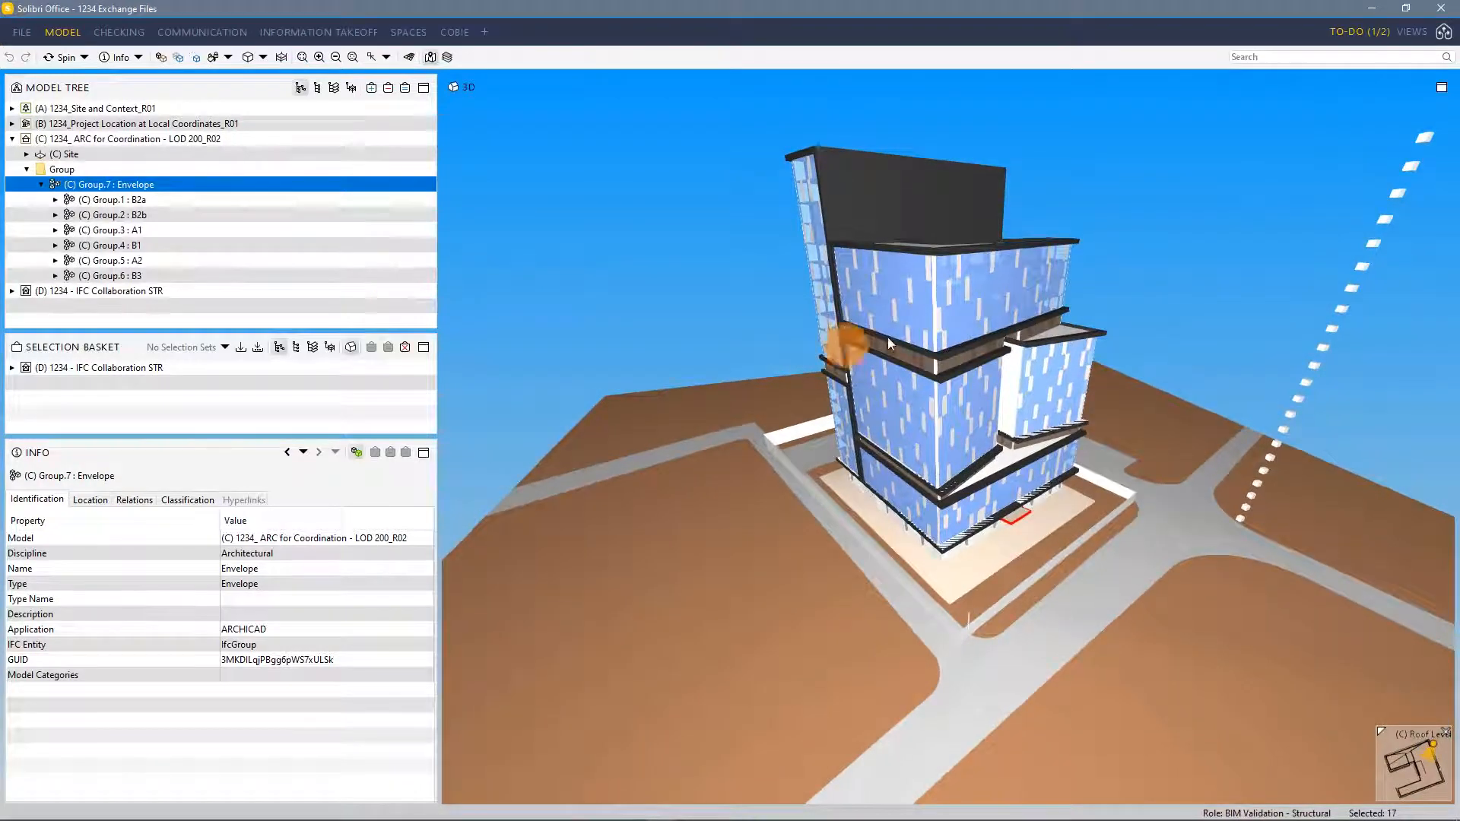
{"action": "left_click_drag", "start_coordinate": [1052, 411], "coordinate": [984, 434]}
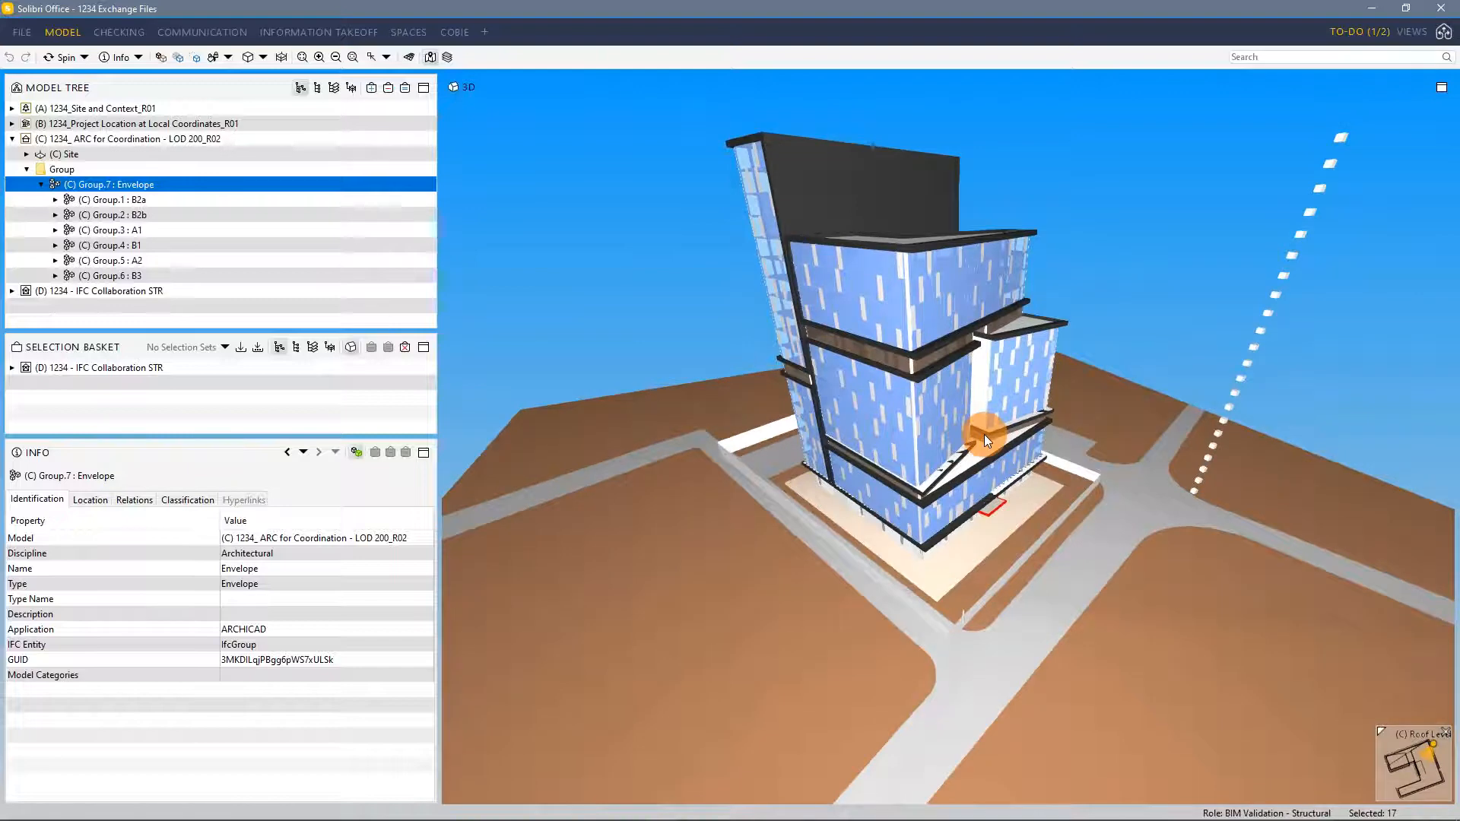
{"action": "left_click_drag", "start_coordinate": [882, 293], "coordinate": [965, 423]}
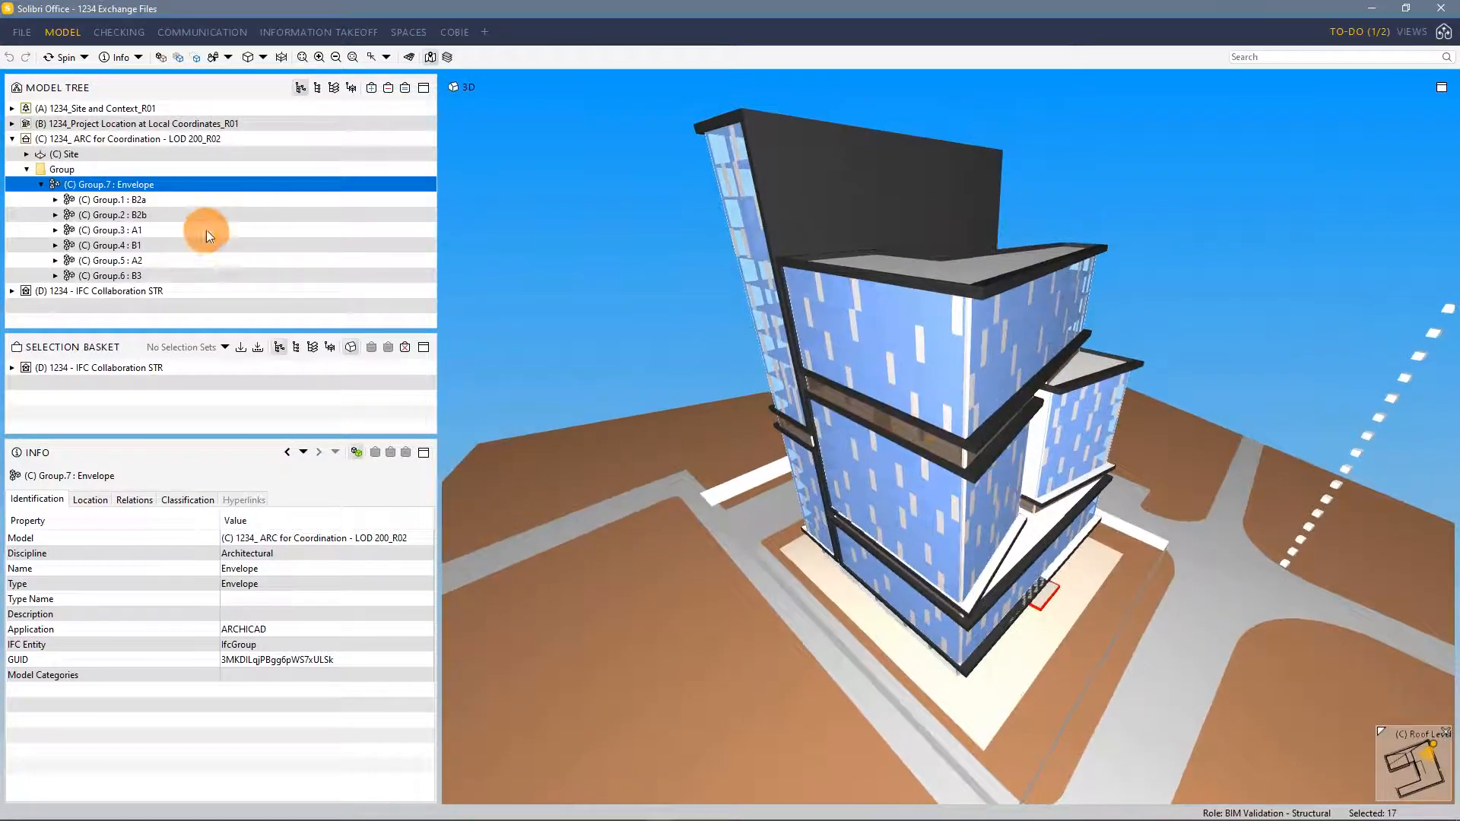
Isolate the Envelope group and select its cladding and curtain wall elements to inspect their properties
{"action": "left_click", "coordinate": [145, 185]}
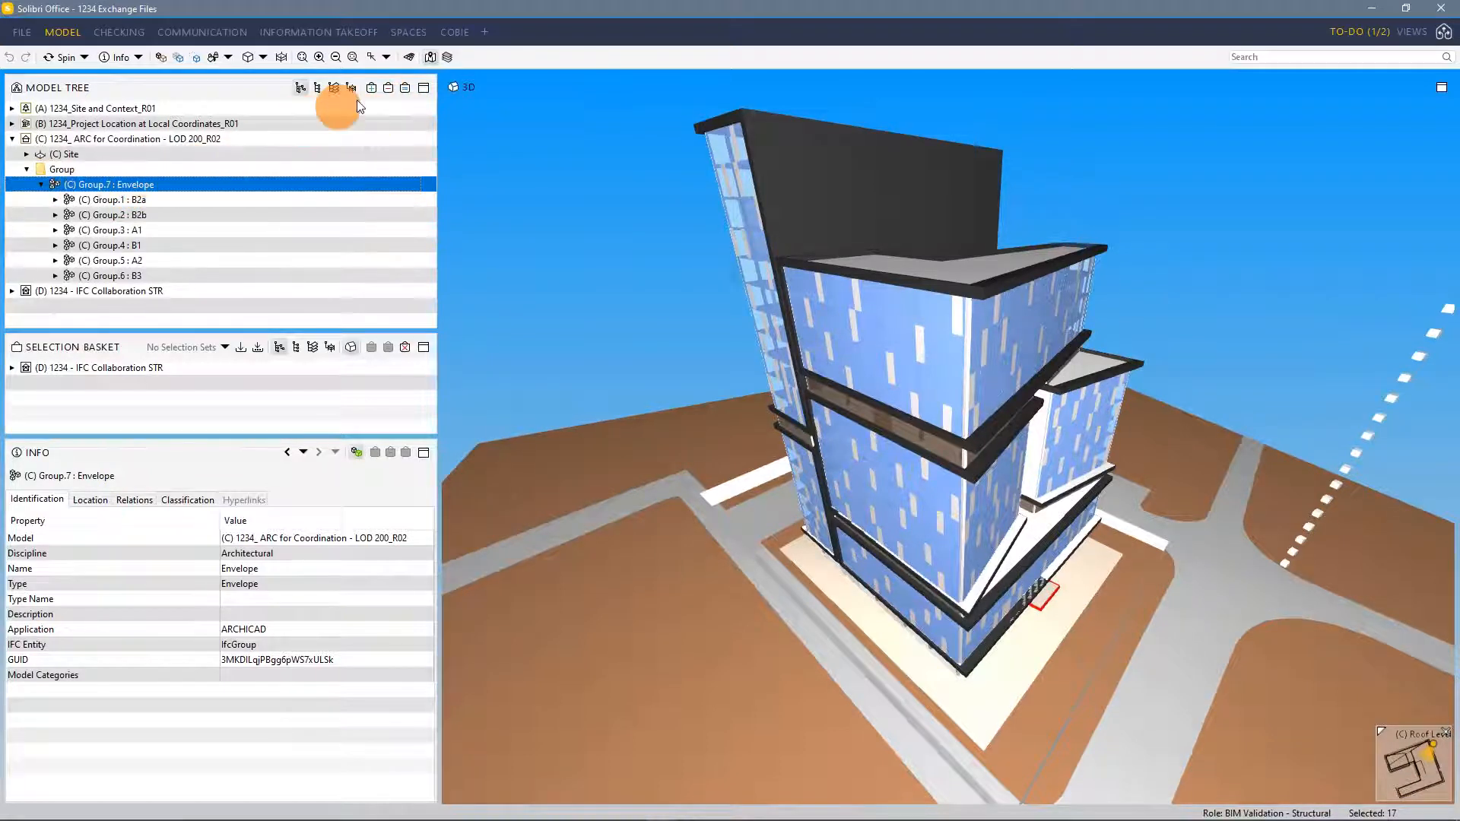
{"action": "left_click", "coordinate": [405, 89]}
{"action": "left_click_drag", "start_coordinate": [961, 403], "coordinate": [994, 381]}
{"action": "left_click", "coordinate": [1013, 312]}
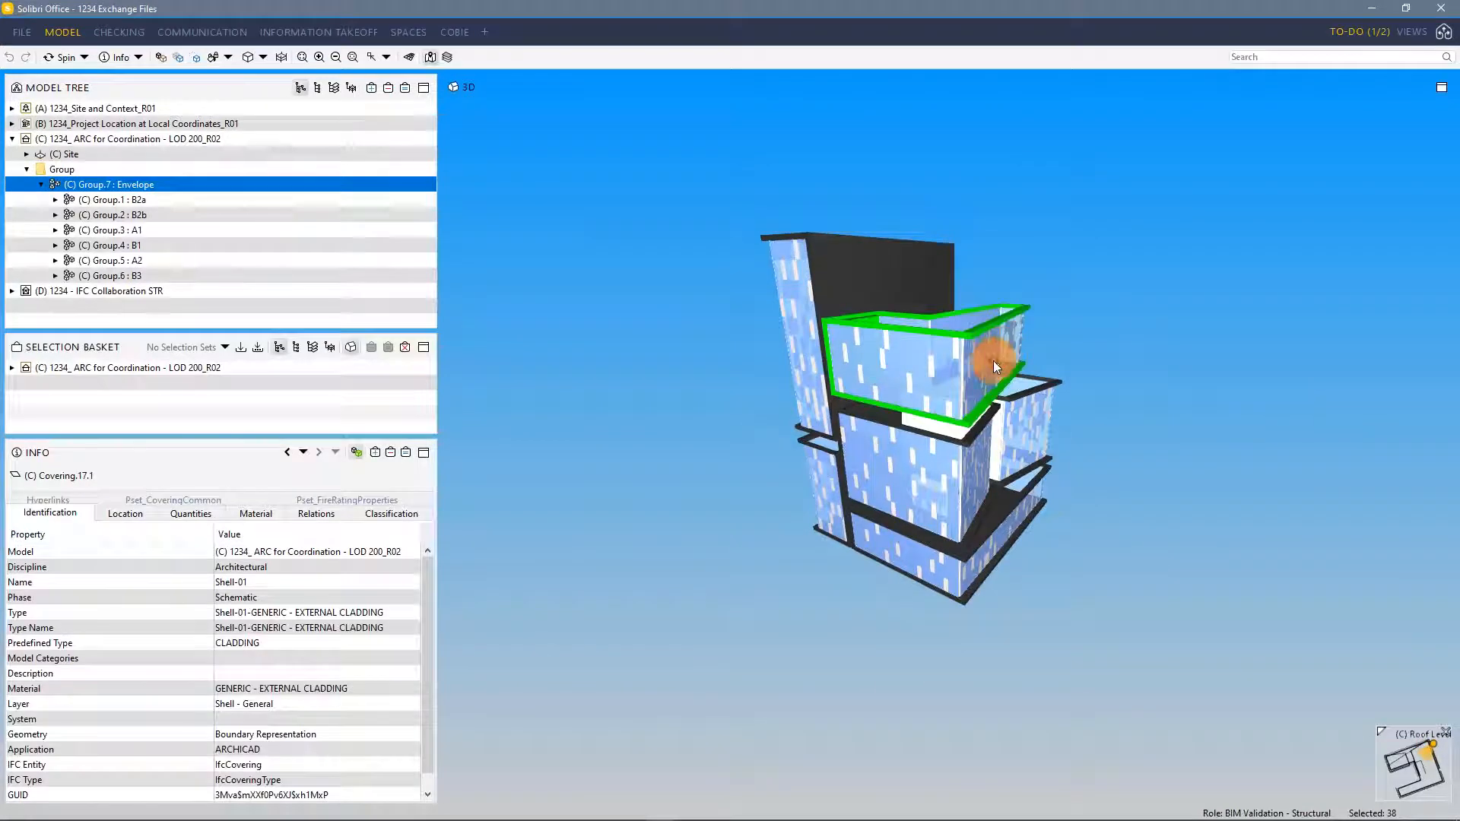
{"action": "left_click", "coordinate": [991, 365]}
{"action": "left_click", "coordinate": [932, 377]}
{"action": "left_click", "coordinate": [932, 486]}
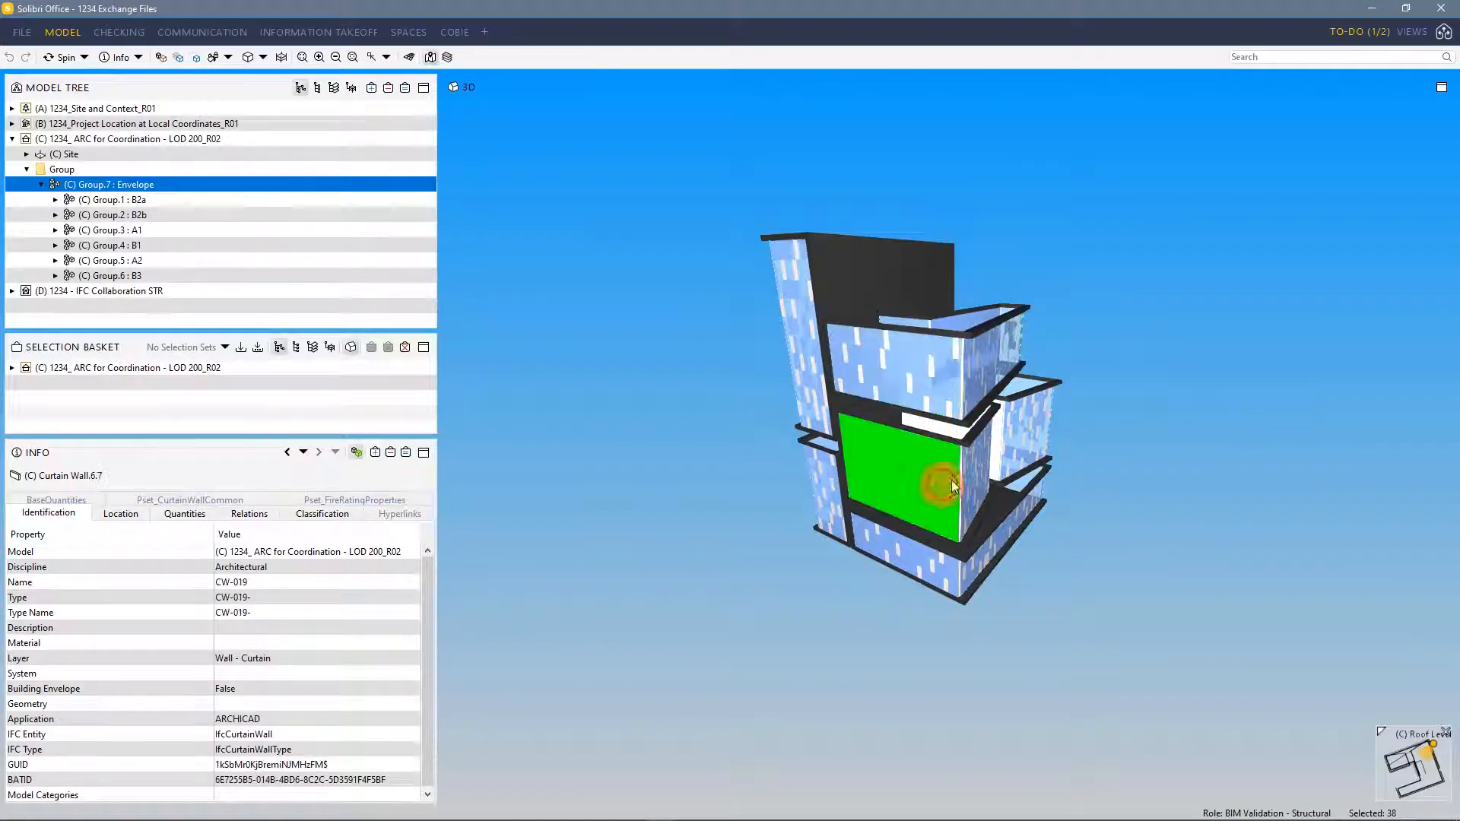
{"action": "left_click", "coordinate": [1123, 388]}
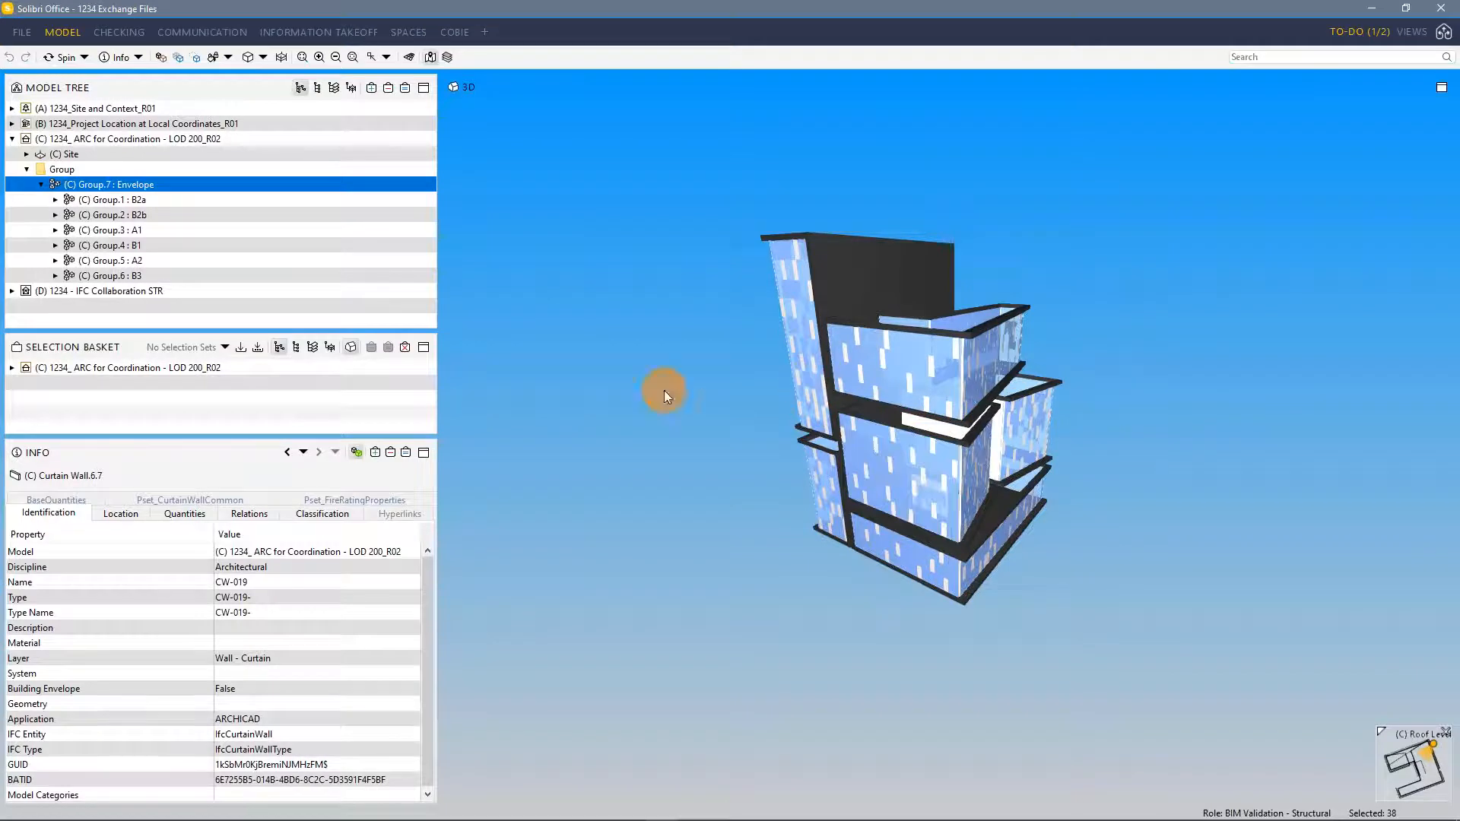
Isolate group A1, expand it, and select its covering and curtain walls one by one to inspect them
{"action": "left_click", "coordinate": [108, 229]}
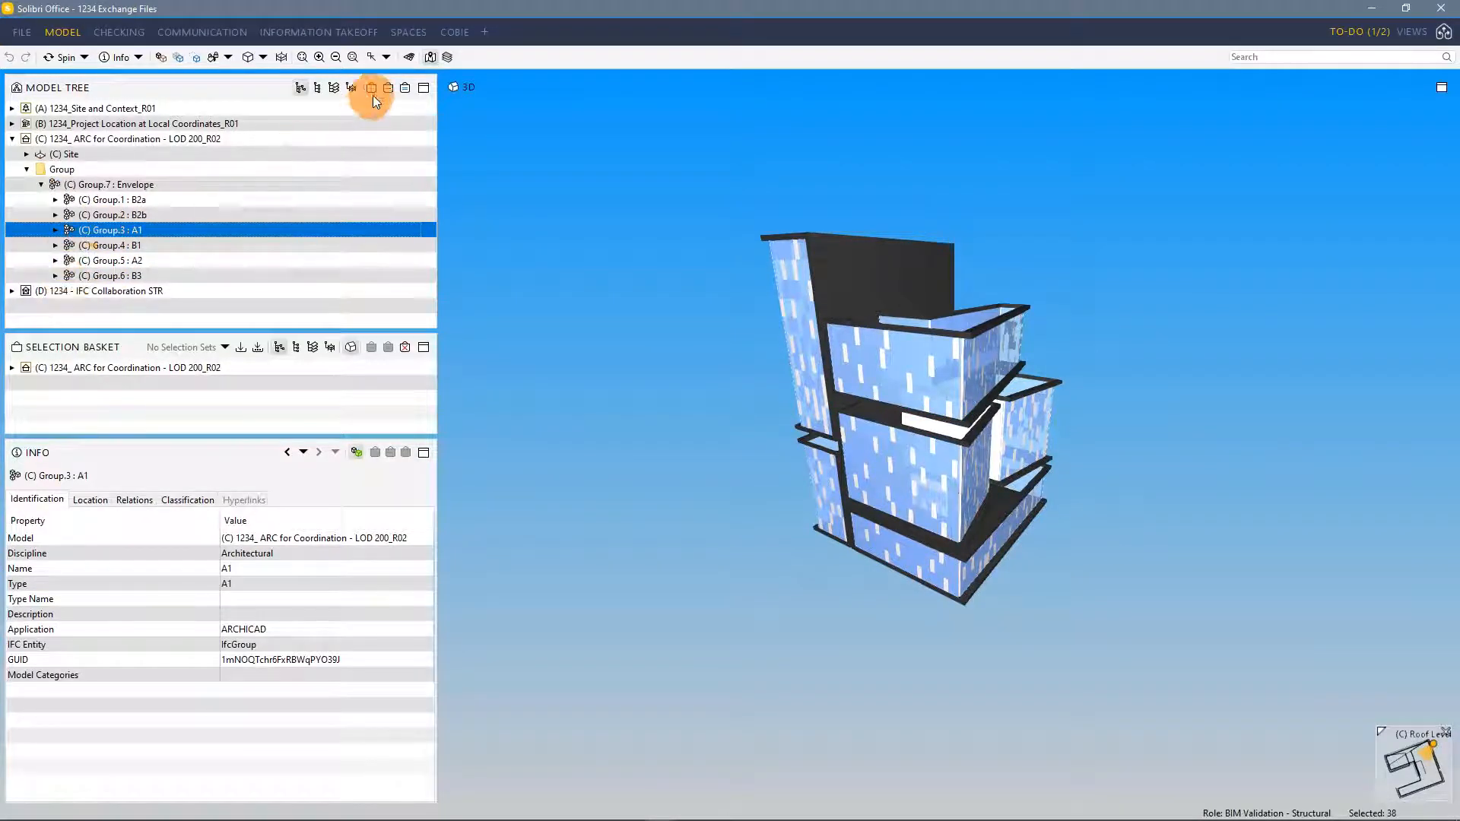
{"action": "left_click", "coordinate": [405, 88]}
{"action": "left_click_drag", "start_coordinate": [850, 474], "coordinate": [760, 426]}
{"action": "left_click", "coordinate": [54, 230]}
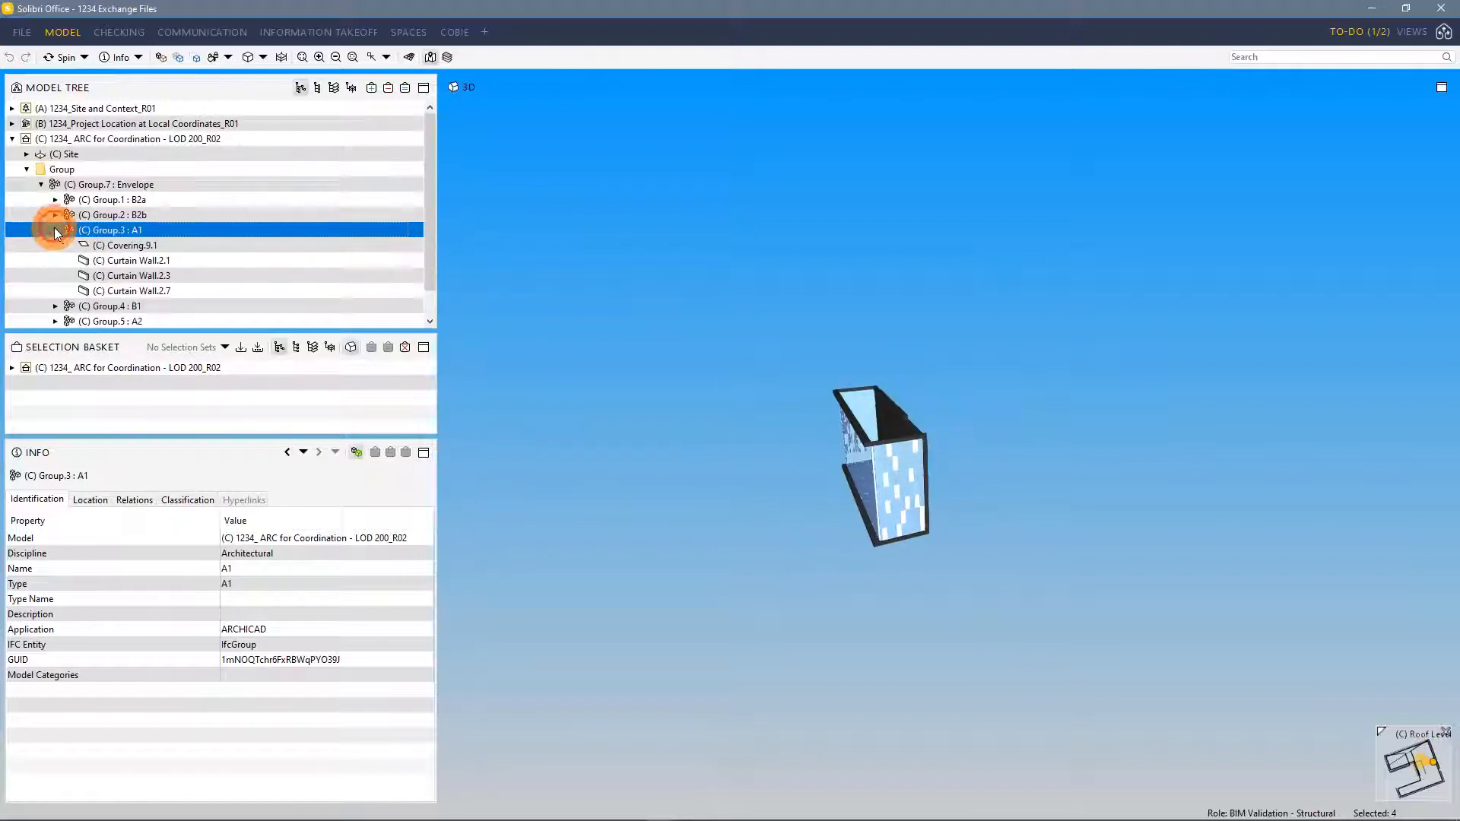
{"action": "left_click", "coordinate": [110, 245]}
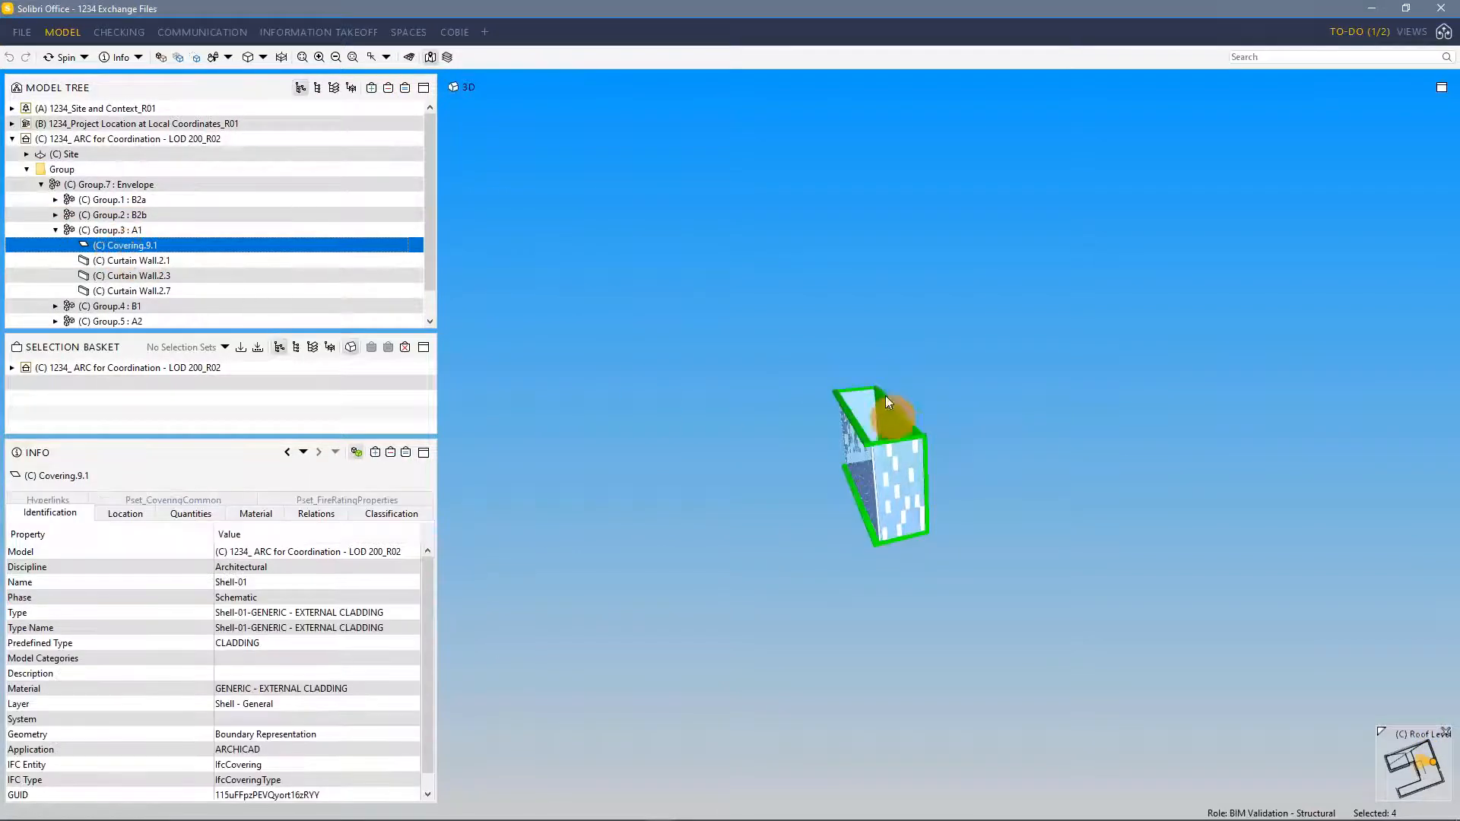
{"action": "left_click", "coordinate": [183, 260]}
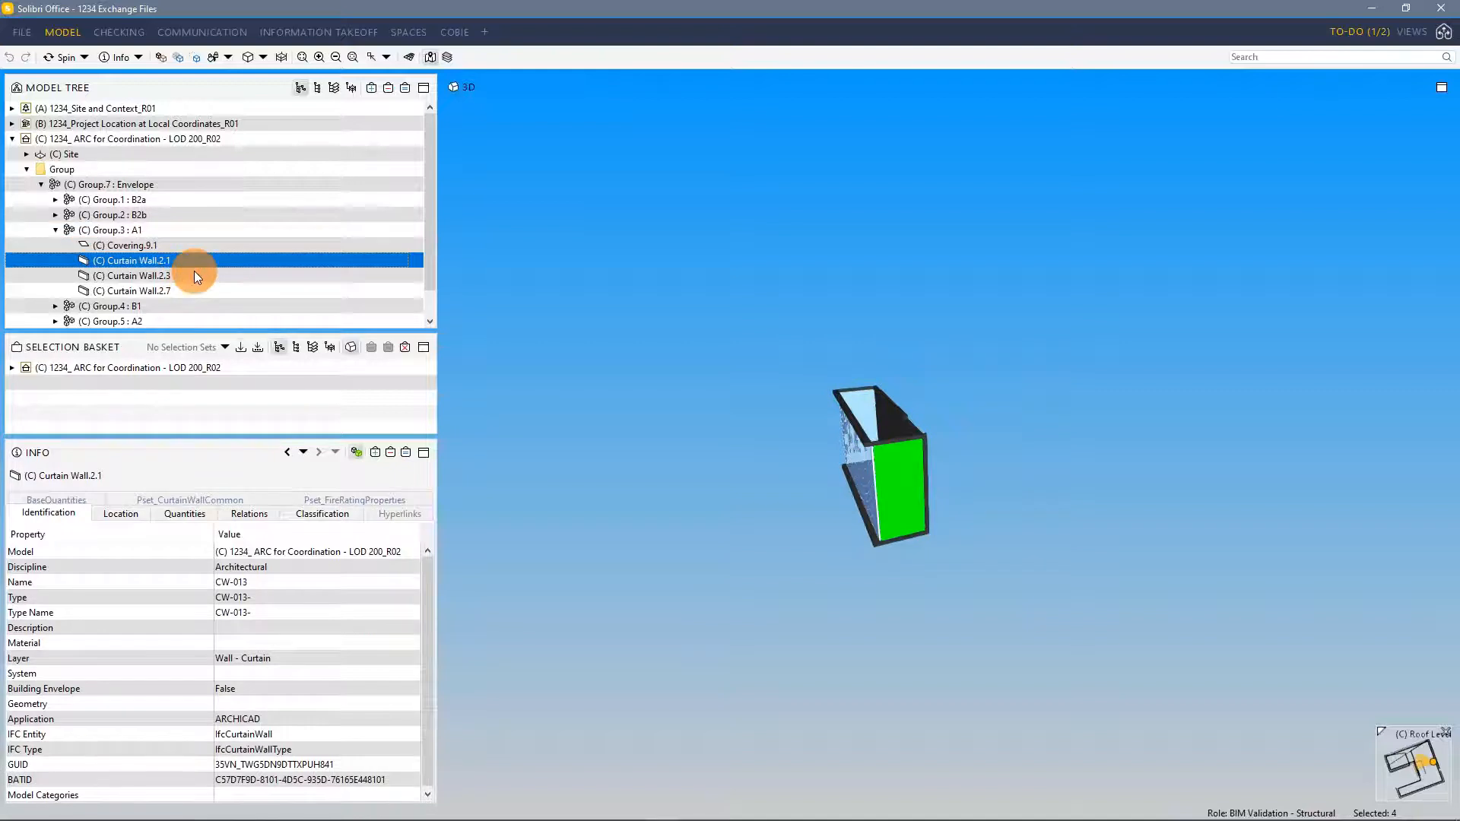
{"action": "left_click", "coordinate": [194, 274]}
{"action": "left_click", "coordinate": [194, 290]}
{"action": "left_click", "coordinate": [56, 230]}
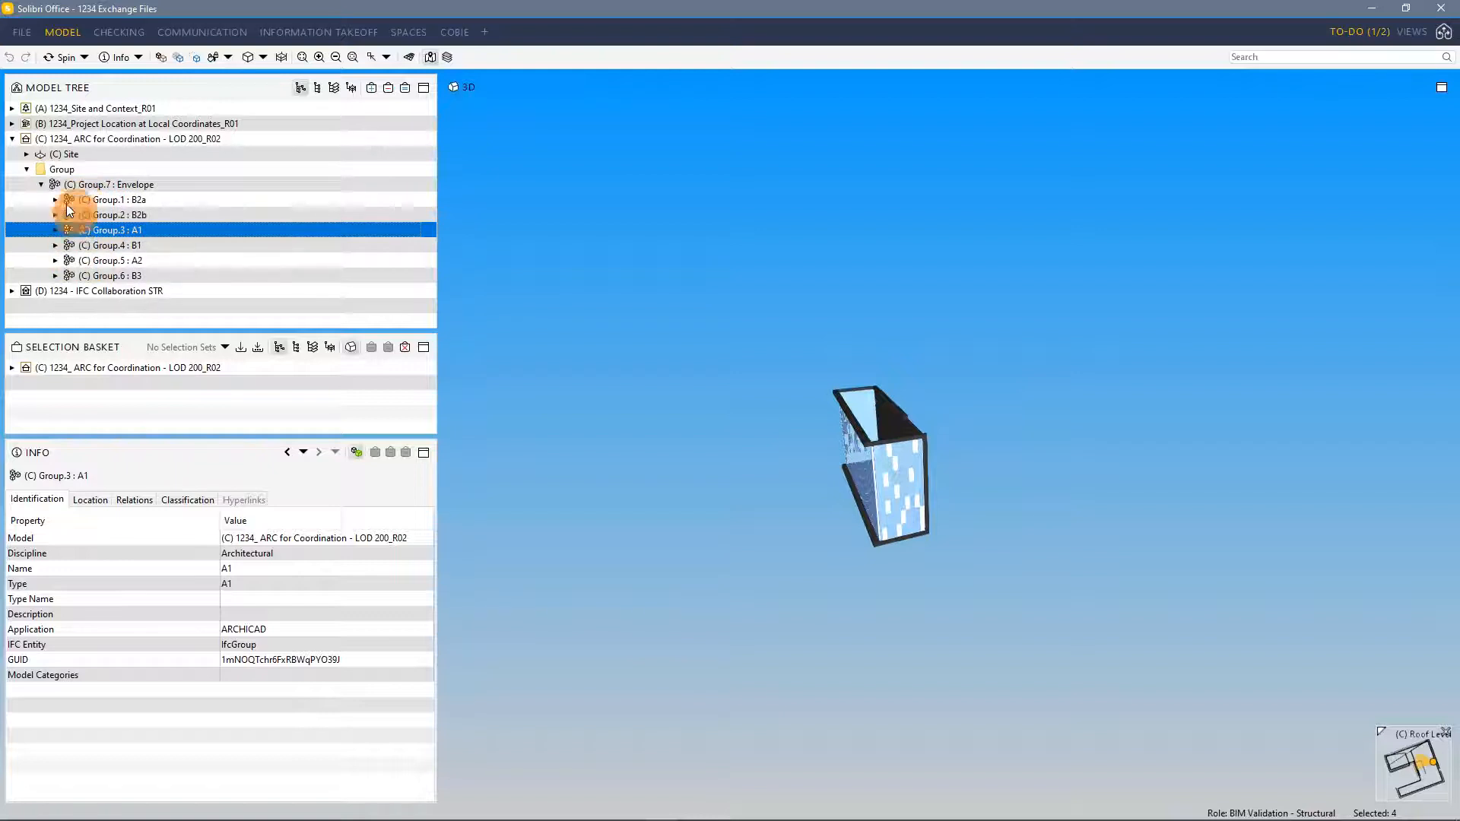
Try to update the ARC for Coordination - LOD 200_R02 model and expand its Group folder
{"action": "left_click", "coordinate": [26, 169]}
{"action": "left_click", "coordinate": [118, 138]}
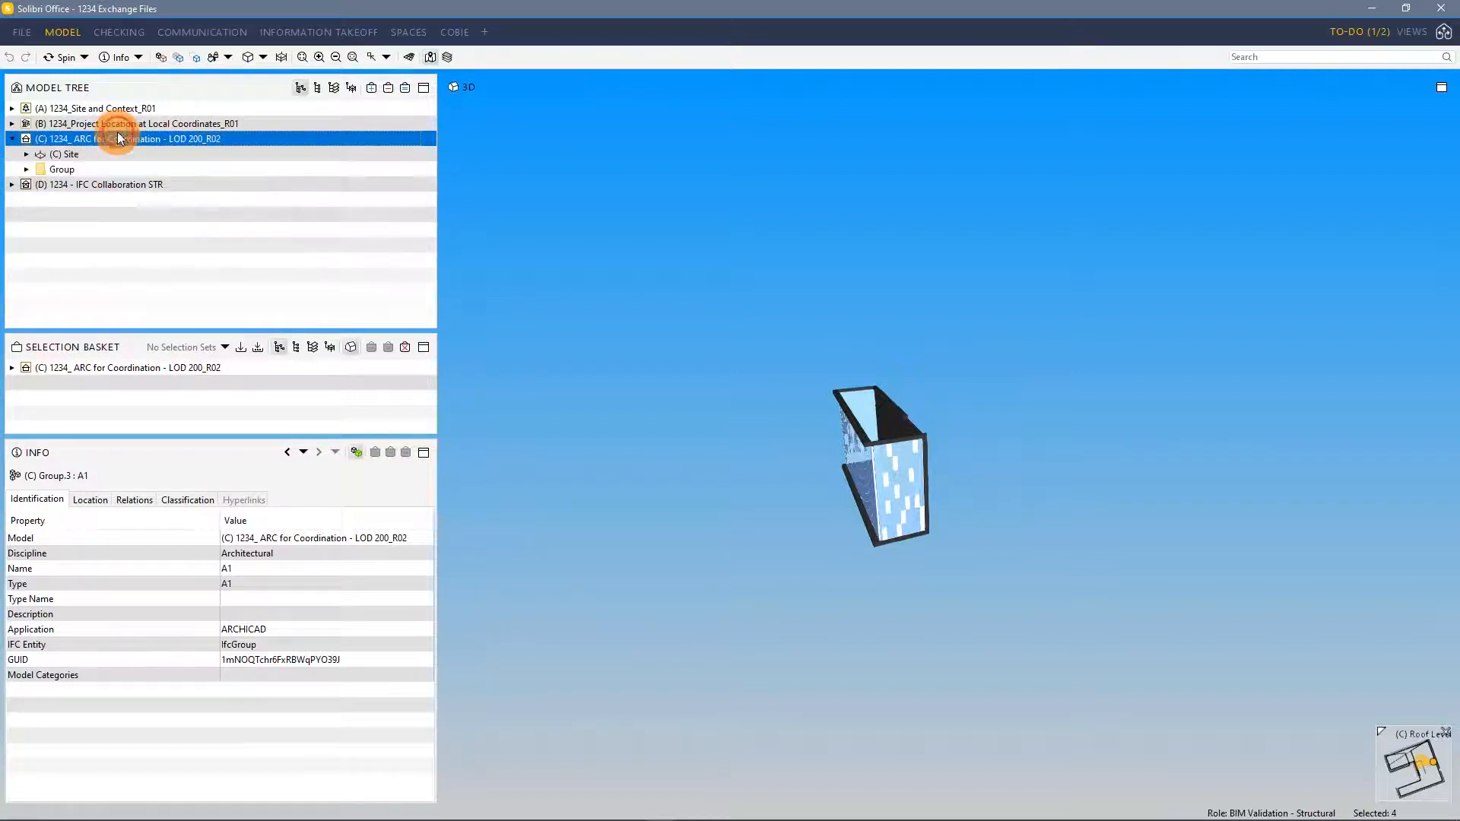
{"action": "right_click", "coordinate": [119, 138]}
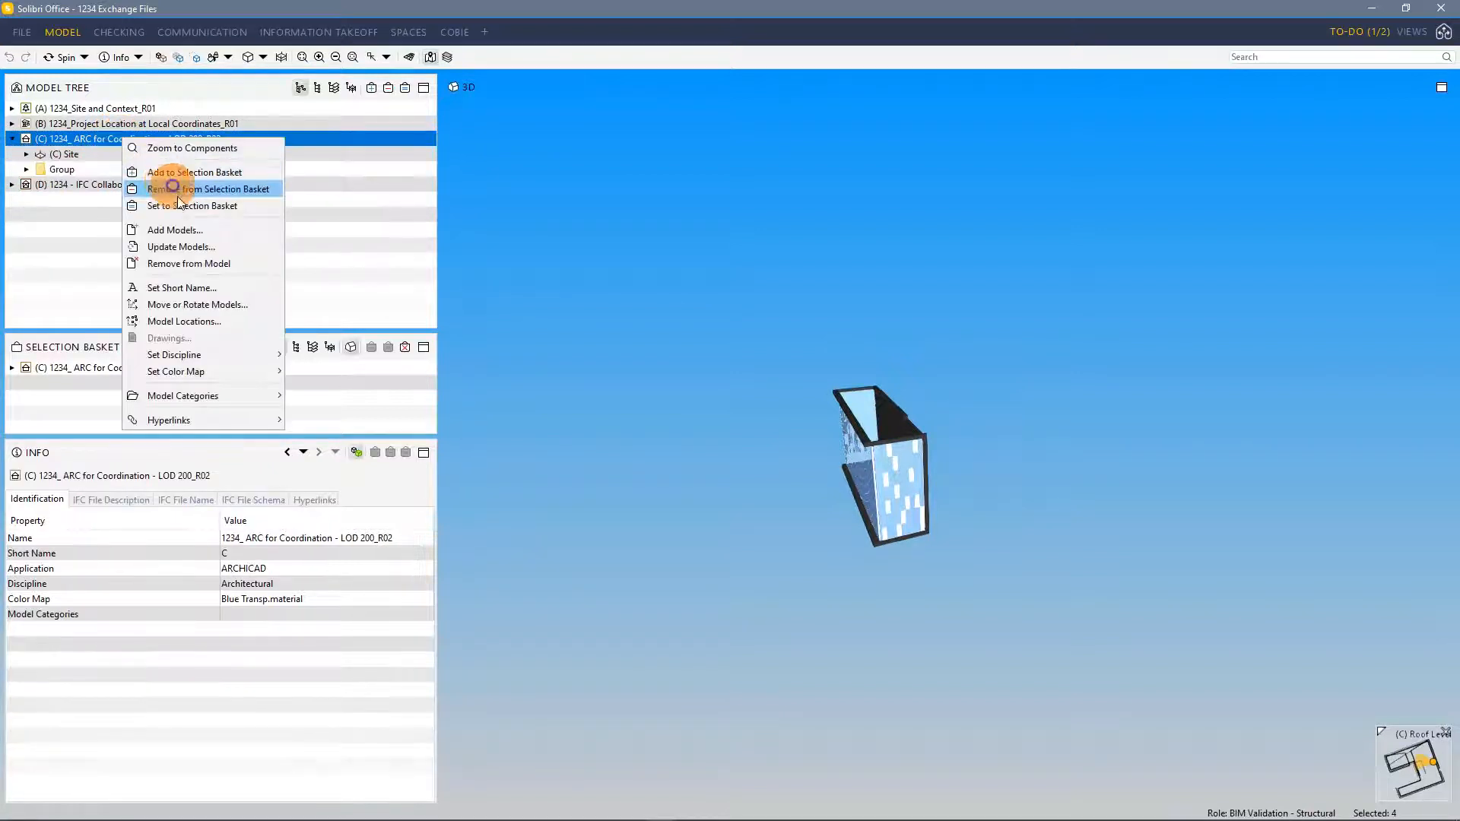
{"action": "left_click", "coordinate": [203, 247]}
{"action": "left_click", "coordinate": [888, 460]}
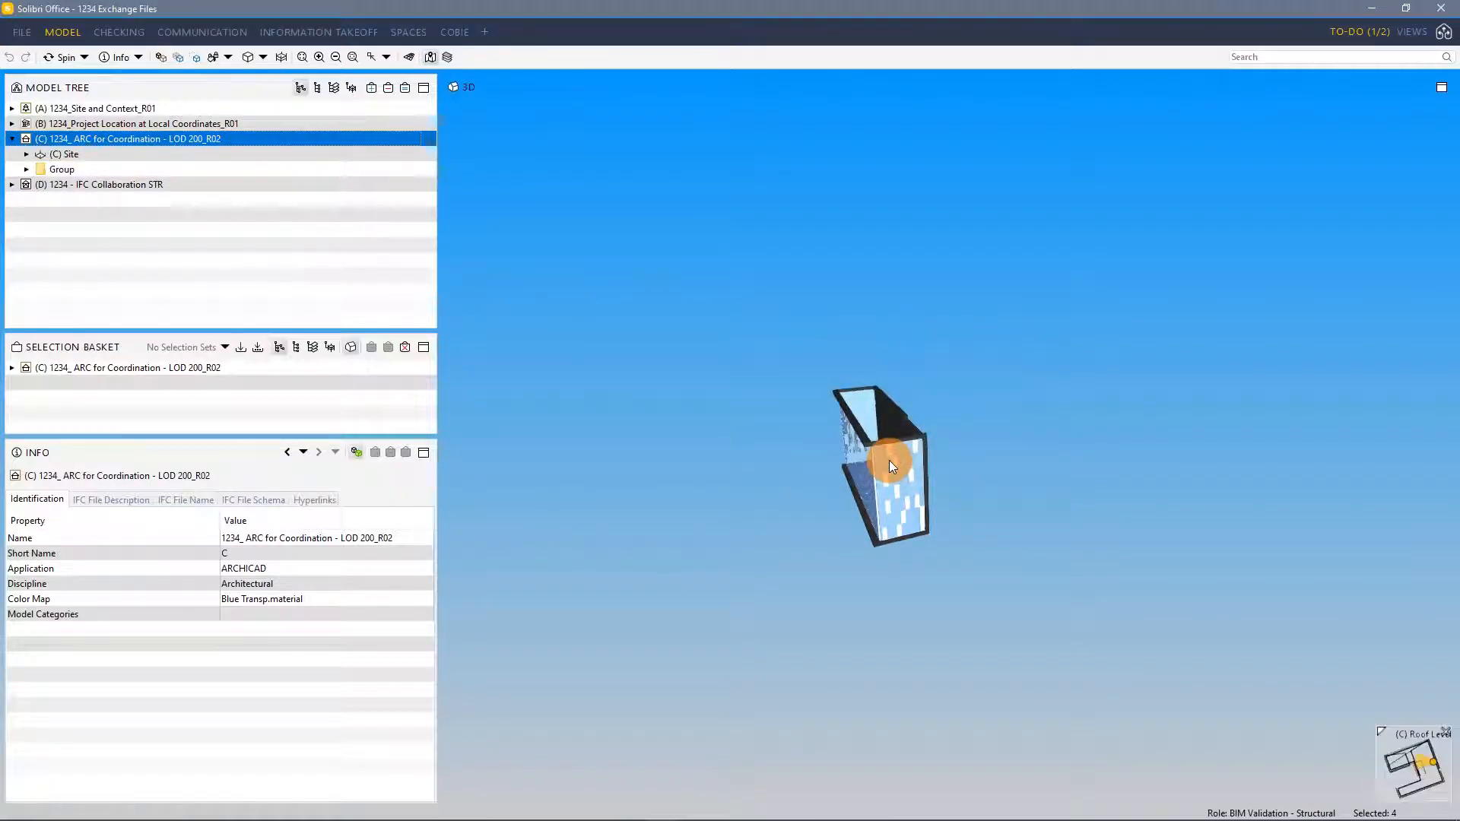
{"action": "left_click", "coordinate": [26, 170]}
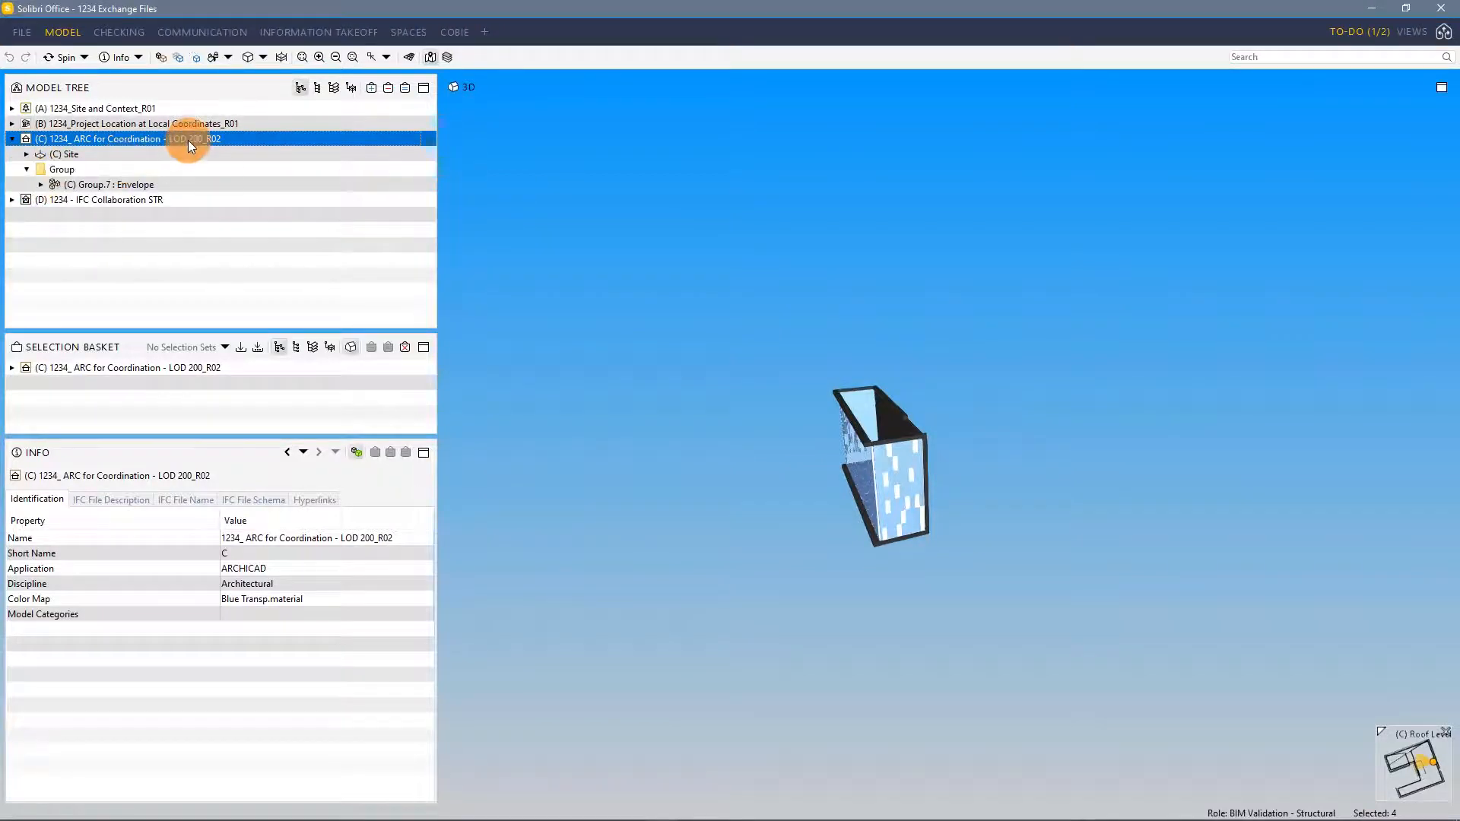
Switch to Archicad, close the publishing progress dialog, and return to Solibri
{"action": "key", "text": "alt+Tab"}
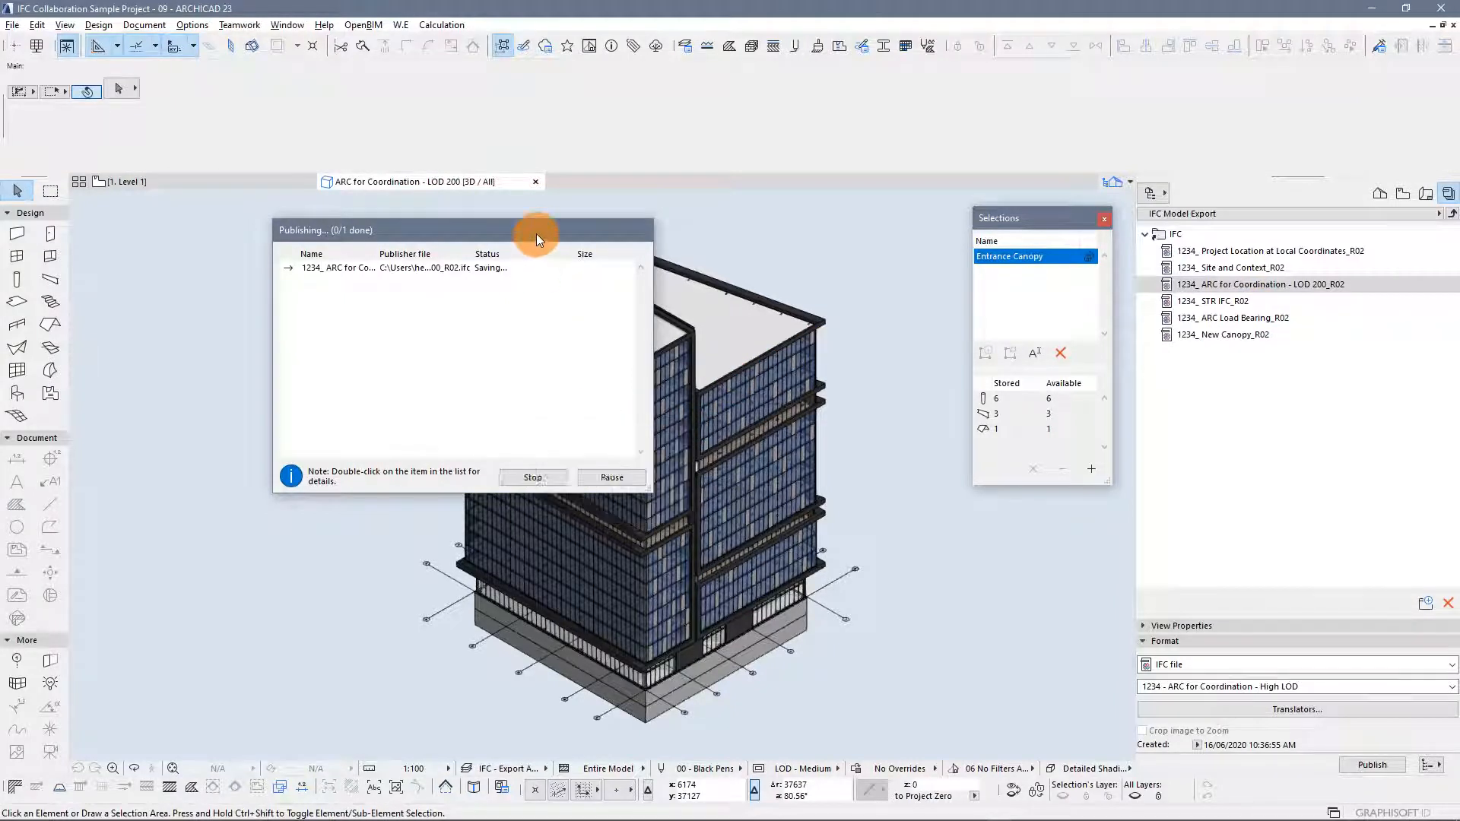
{"action": "left_click", "coordinate": [612, 477]}
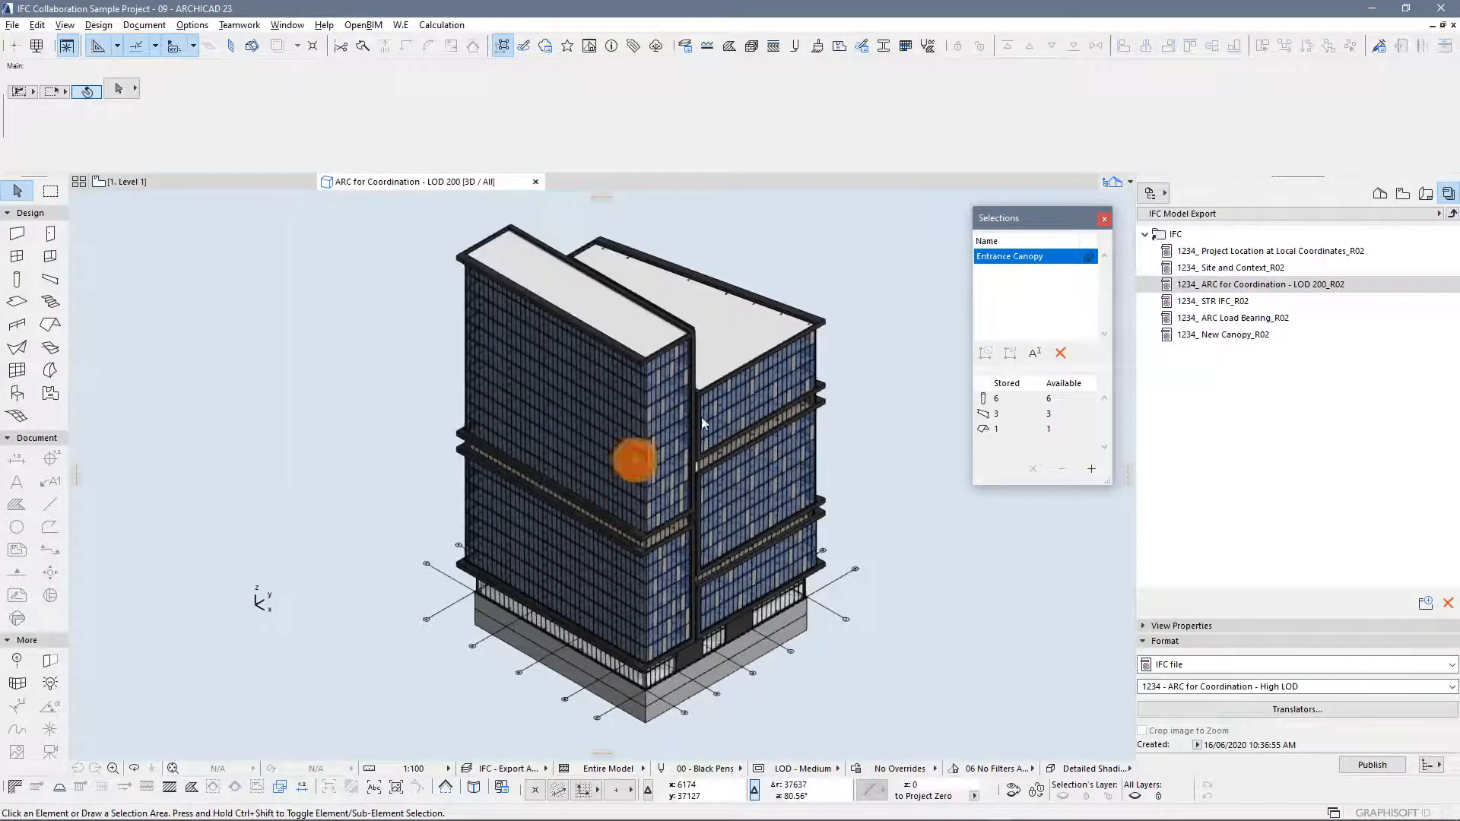
{"action": "key", "text": "alt+Tab"}
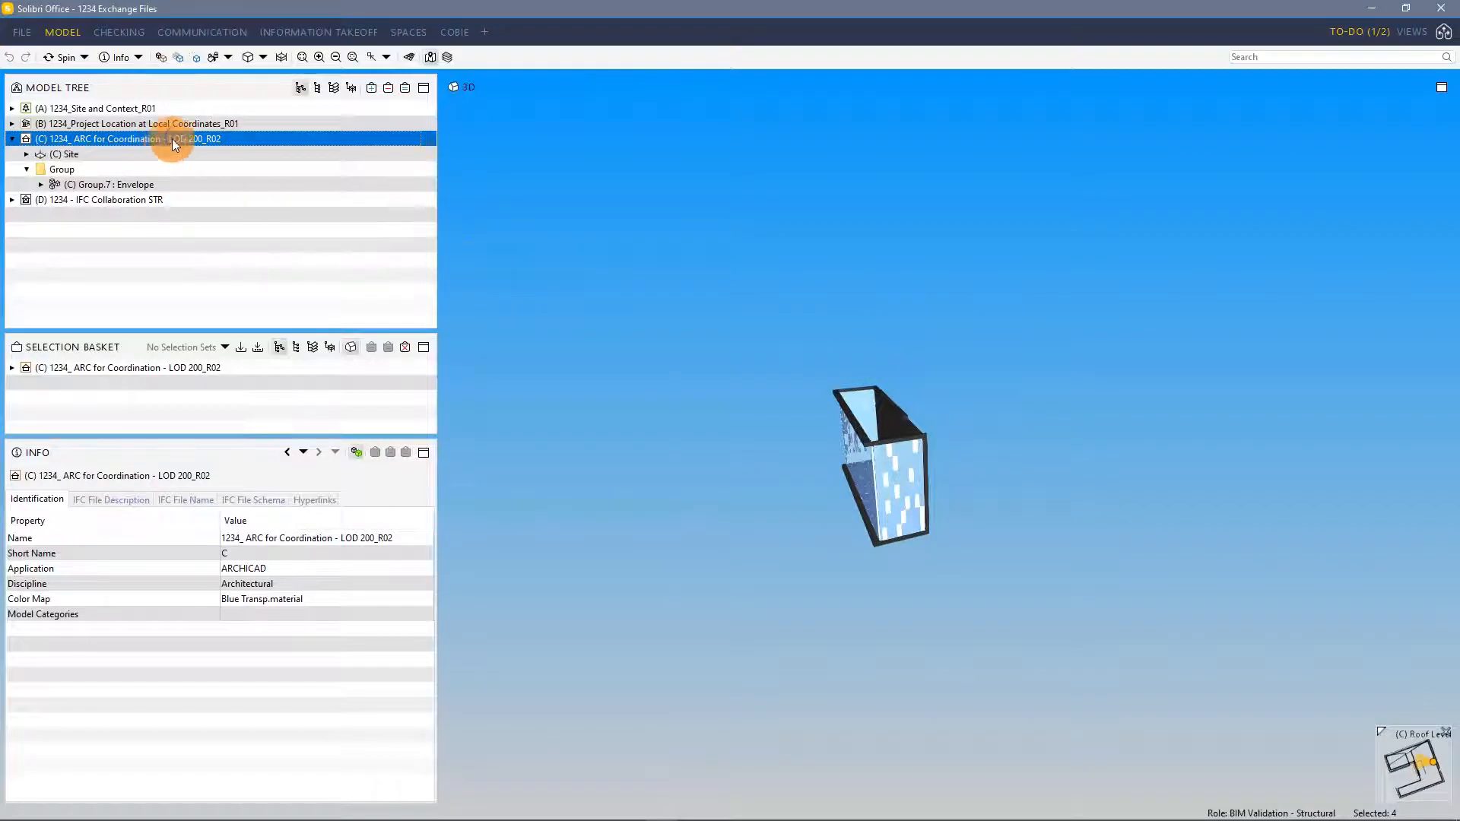
Update the ARC for Coordination - LOD 200_R02 model with the newly published file
{"action": "right_click", "coordinate": [171, 139]}
{"action": "left_click", "coordinate": [237, 244]}
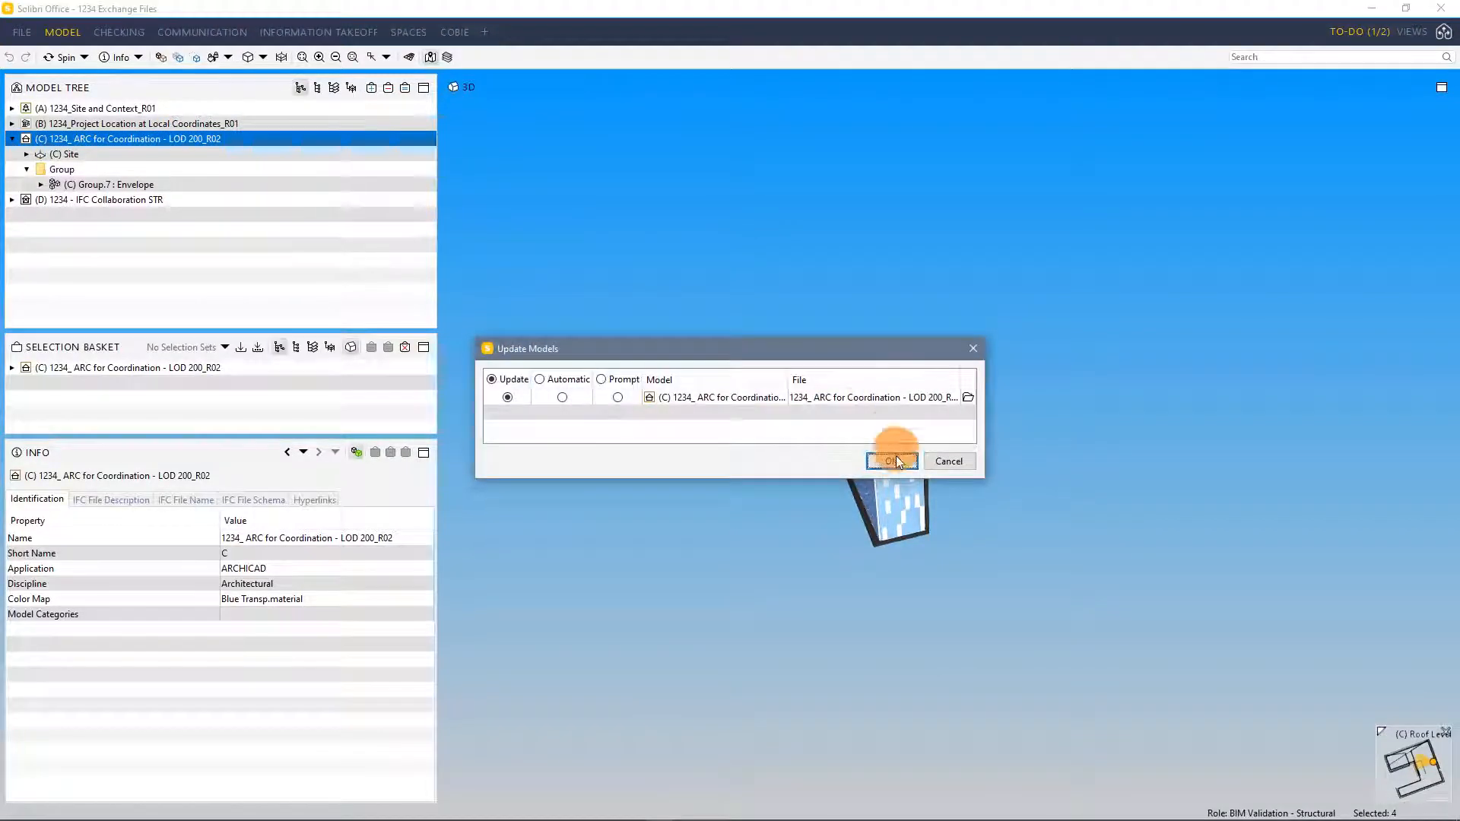
{"action": "left_click", "coordinate": [894, 461]}
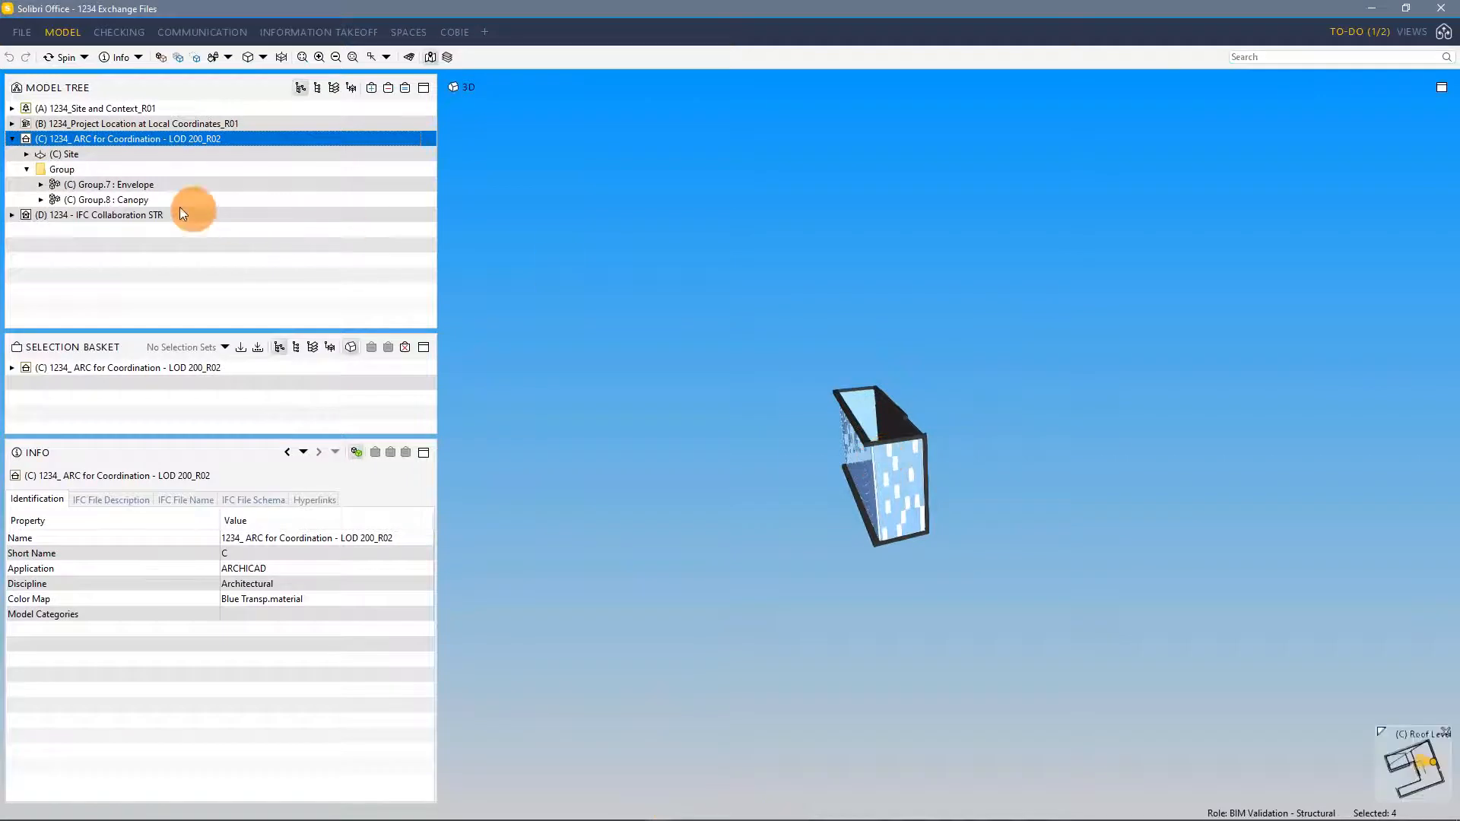
Isolate the new Canopy group and orbit the 3D view to inspect it
{"action": "left_click", "coordinate": [157, 200]}
{"action": "left_click", "coordinate": [404, 88]}
{"action": "scroll", "coordinate": [1007, 473], "scroll_direction": "up", "scroll_amount": 5}
{"action": "left_click_drag", "start_coordinate": [1022, 500], "coordinate": [859, 520]}
{"action": "left_click", "coordinate": [83, 204]}
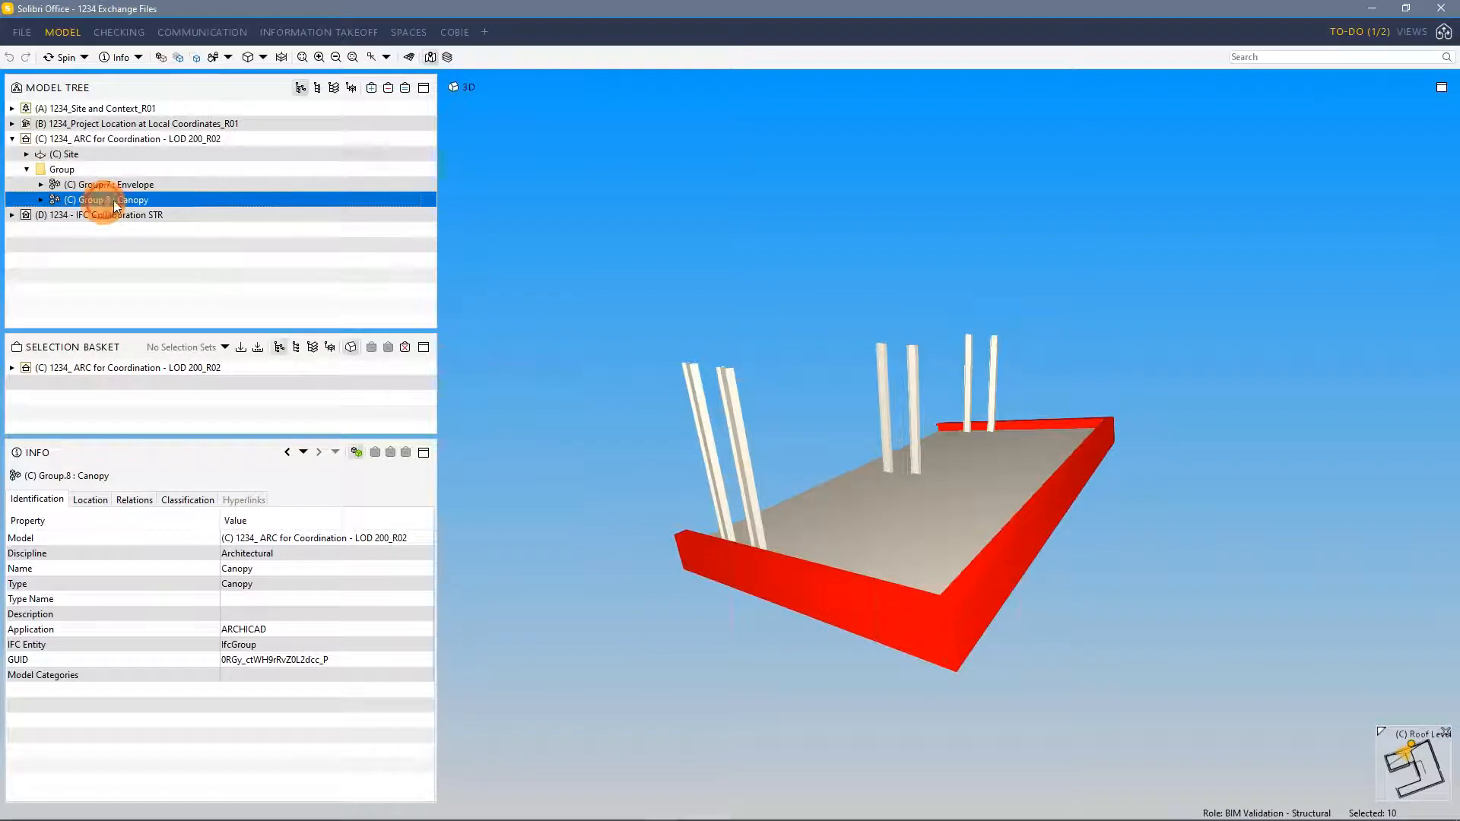
{"action": "mouse_move", "coordinate": [863, 490]}
{"action": "left_mouse_down"}
{"action": "mouse_move", "coordinate": [841, 441]}
{"action": "mouse_move", "coordinate": [840, 293]}
{"action": "mouse_move", "coordinate": [841, 489]}
{"action": "mouse_move", "coordinate": [1137, 479]}
{"action": "mouse_move", "coordinate": [967, 479]}
{"action": "mouse_move", "coordinate": [857, 342]}
{"action": "mouse_move", "coordinate": [849, 466]}
{"action": "left_mouse_up"}
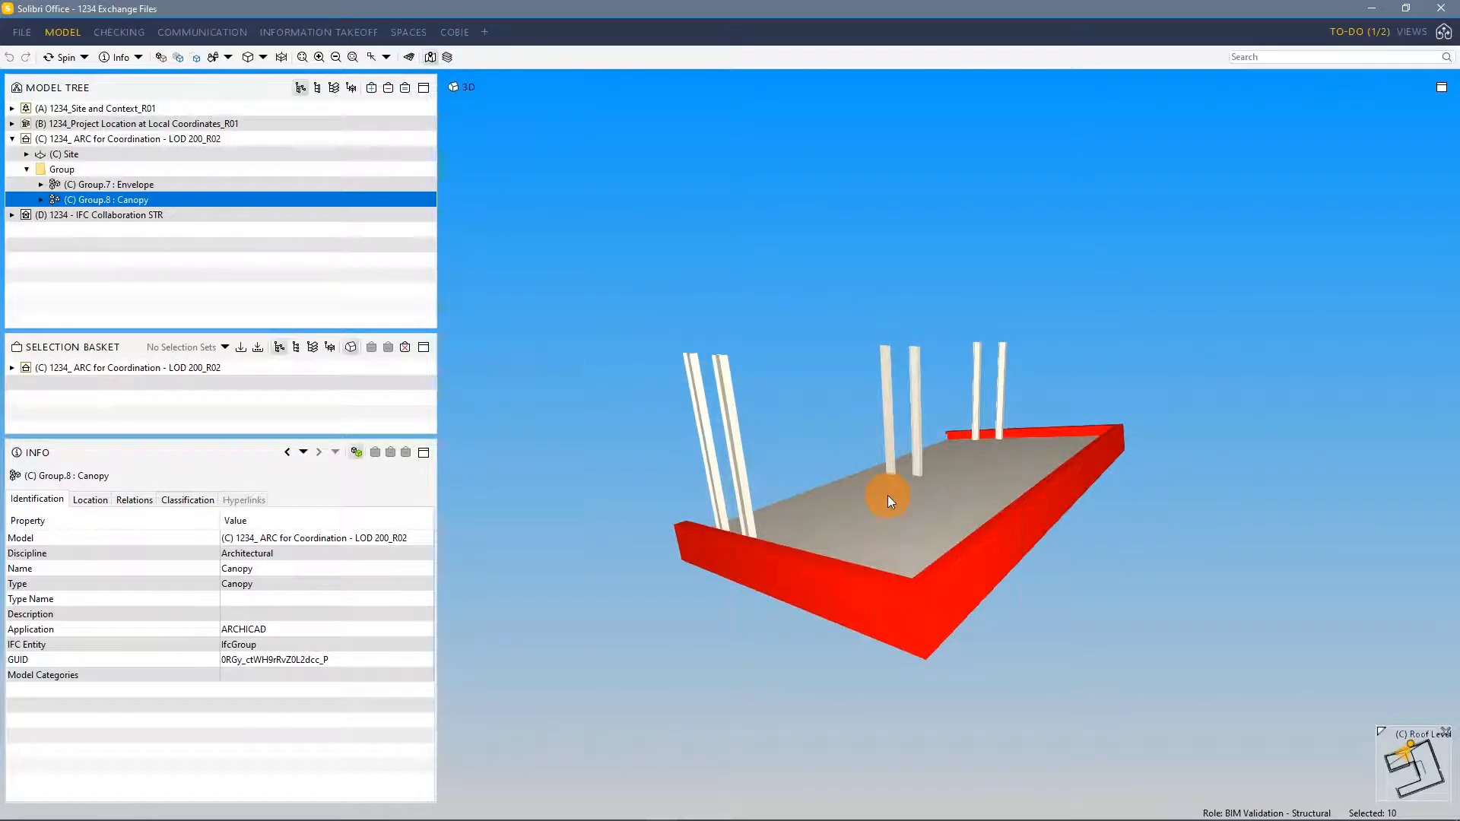
{"action": "left_click_drag", "start_coordinate": [888, 495], "coordinate": [946, 450]}
{"action": "mouse_move", "coordinate": [946, 449]}
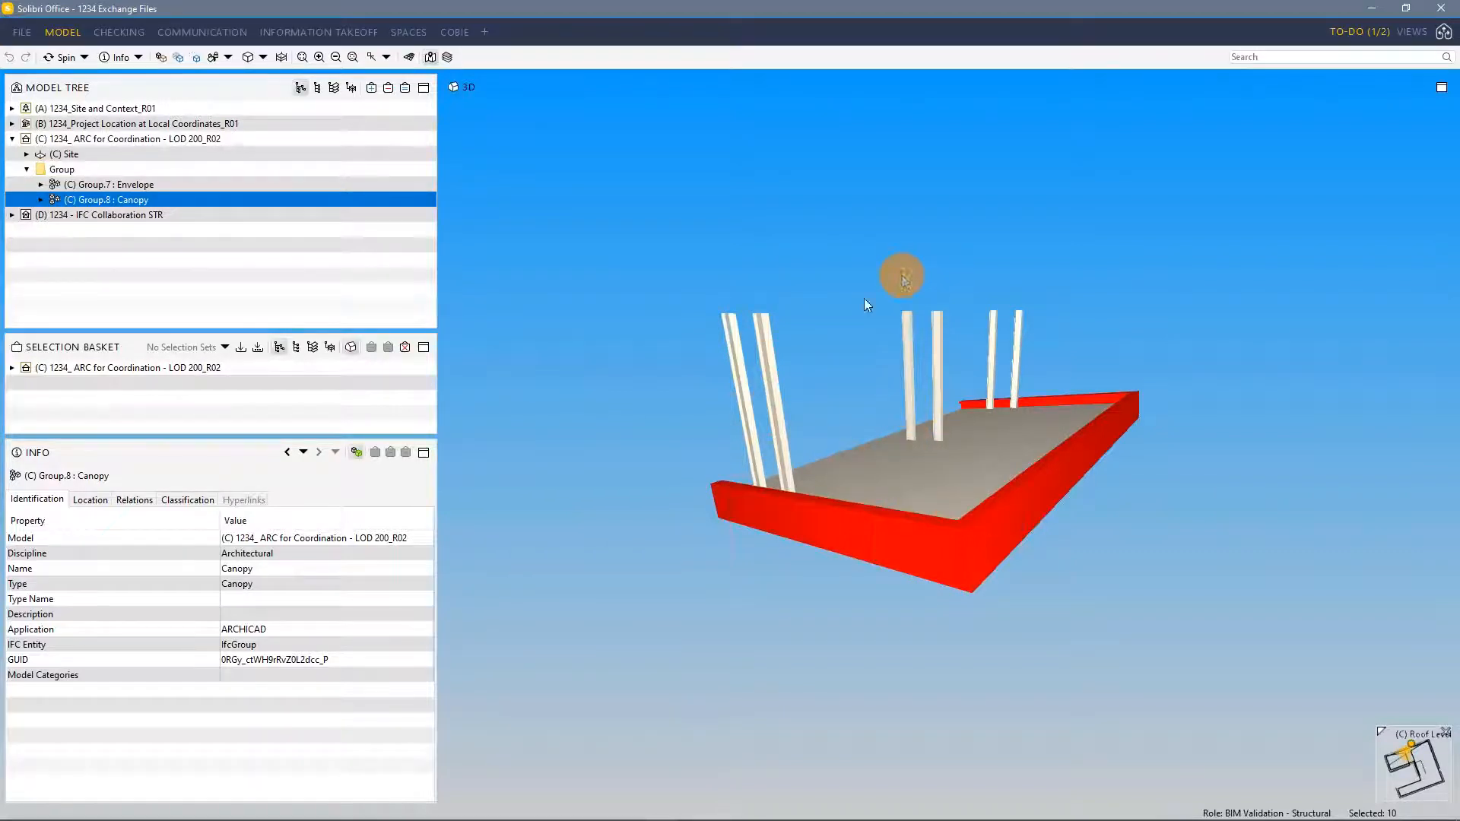
Select the canopy's columns one by one to inspect their properties
{"action": "left_click_drag", "start_coordinate": [767, 312], "coordinate": [741, 408]}
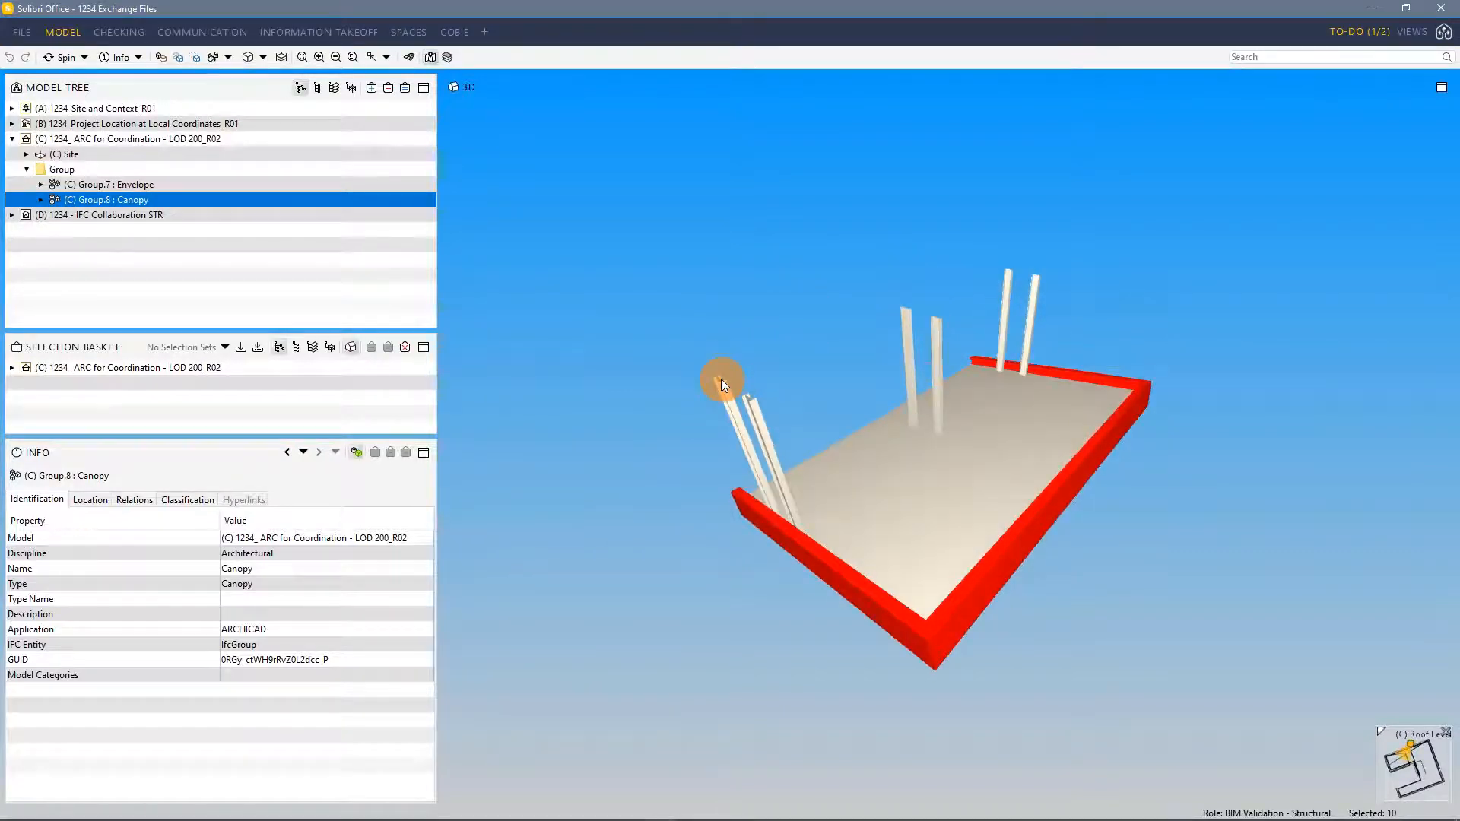
{"action": "left_click", "coordinate": [738, 401]}
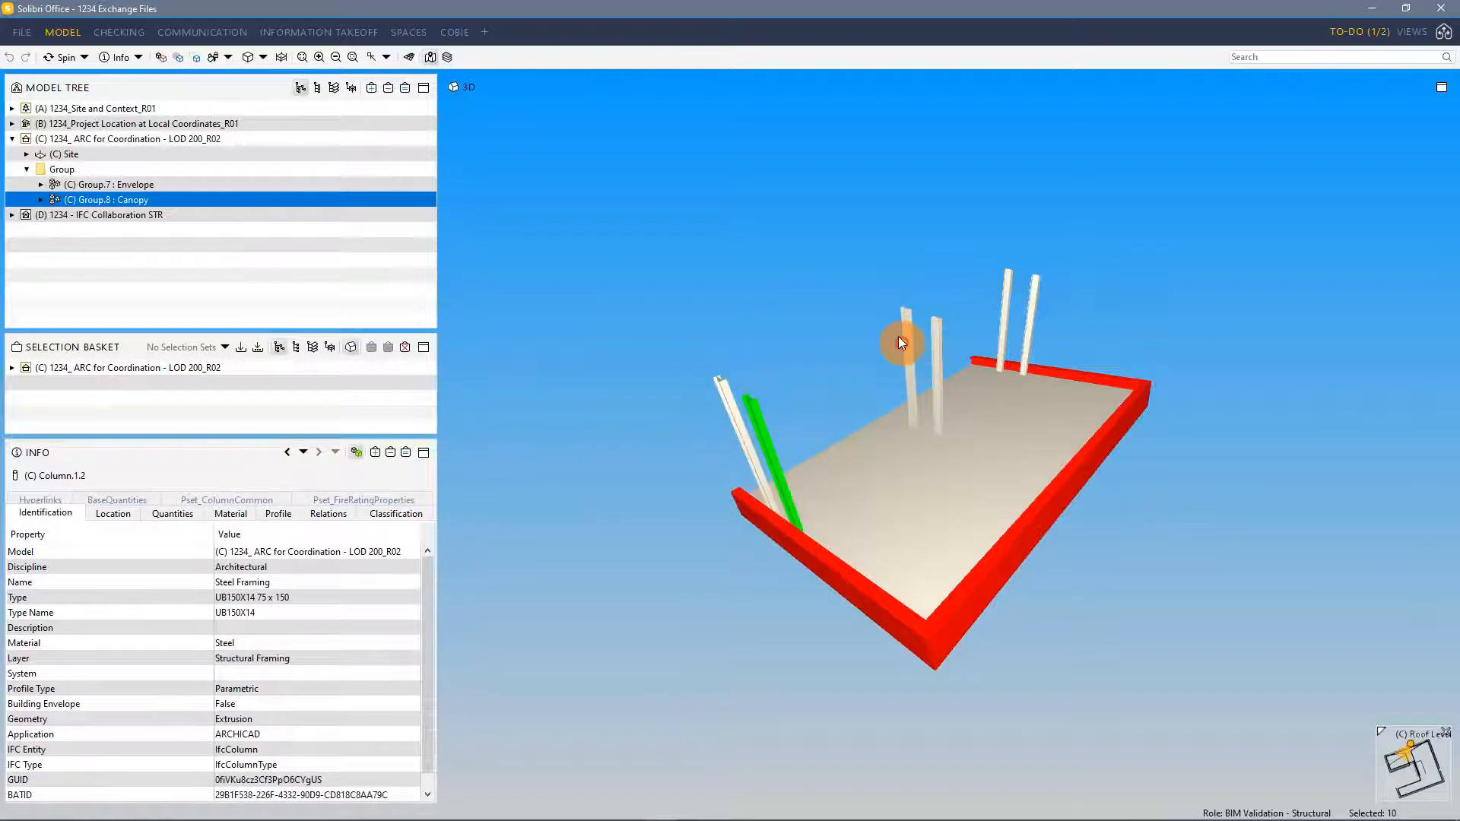
{"action": "left_click", "coordinate": [932, 327]}
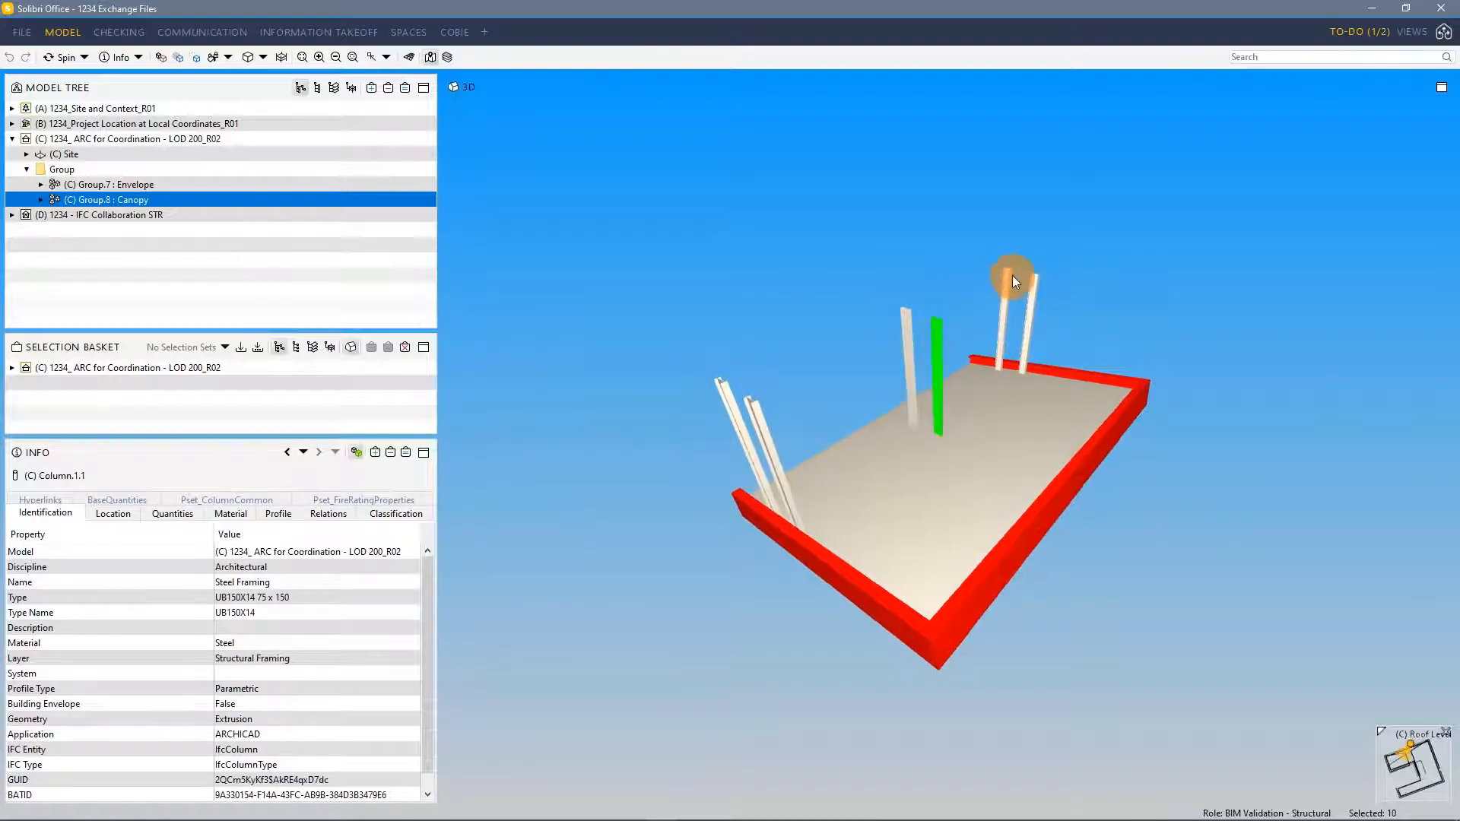
{"action": "left_click", "coordinate": [1017, 308]}
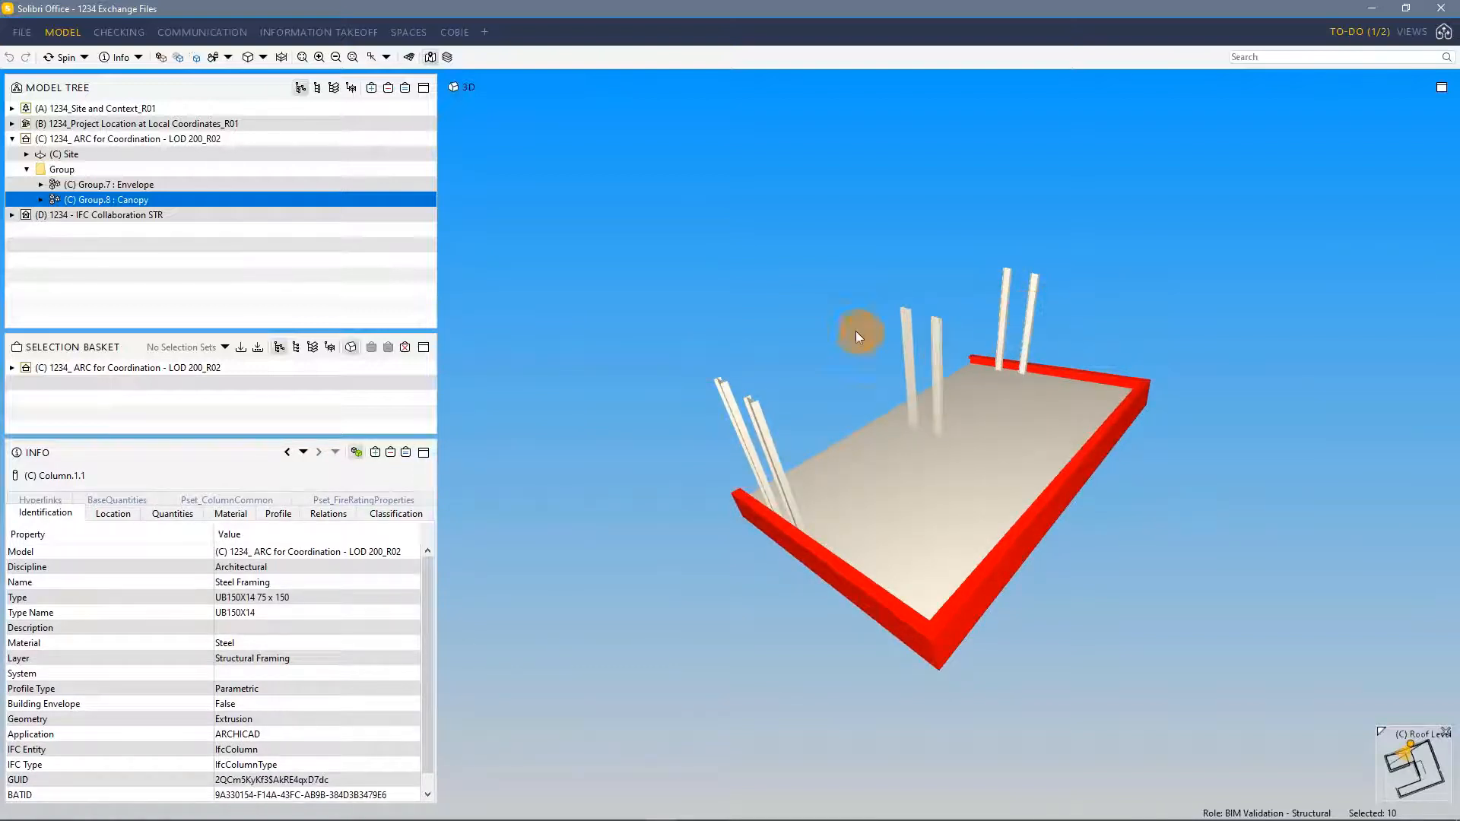
{"action": "left_click_drag", "start_coordinate": [812, 377], "coordinate": [858, 316]}
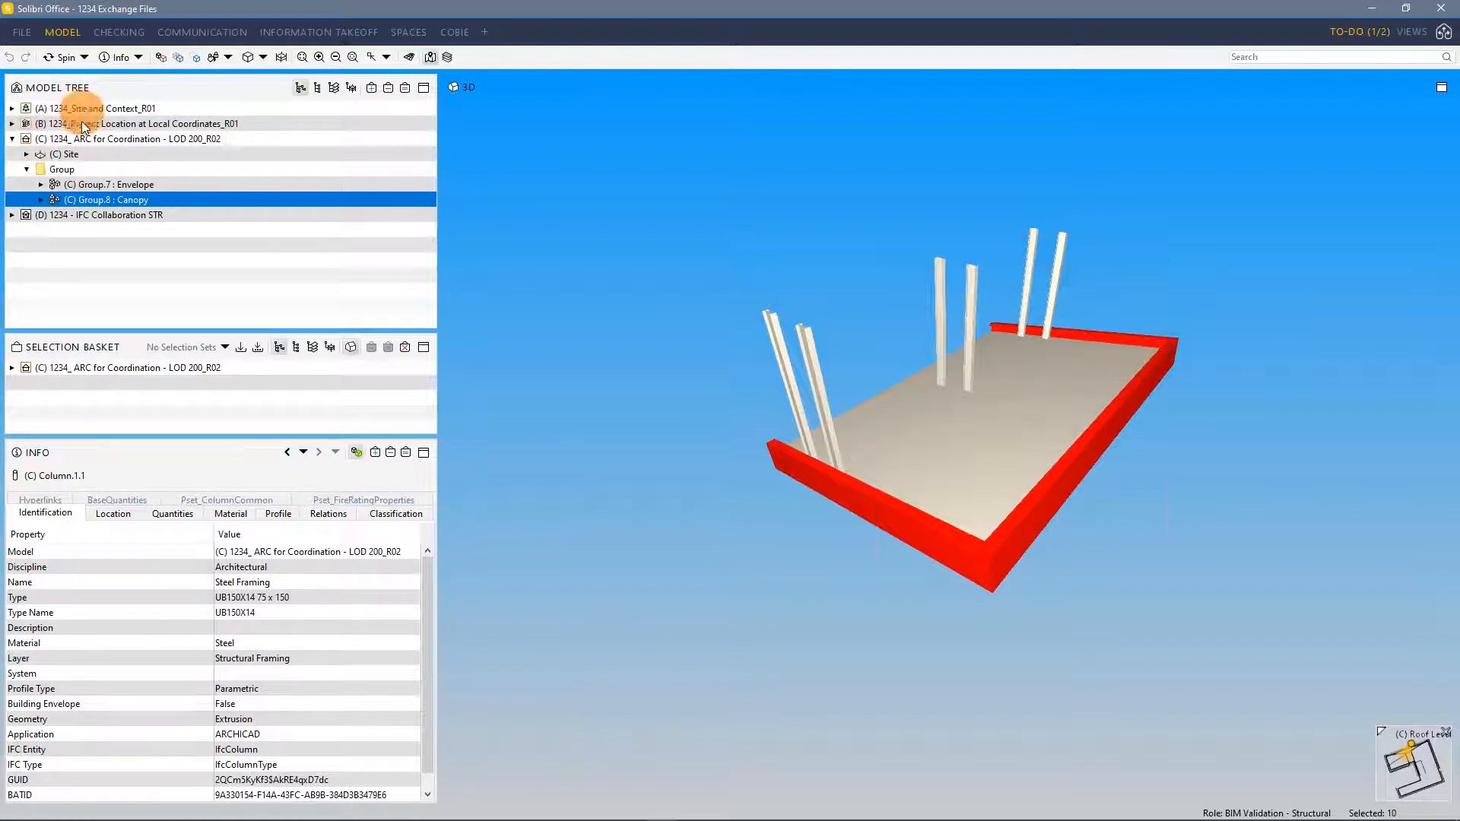
Switch the model tree to the component type hierarchy and browse the Column type folders
{"action": "left_click", "coordinate": [316, 87]}
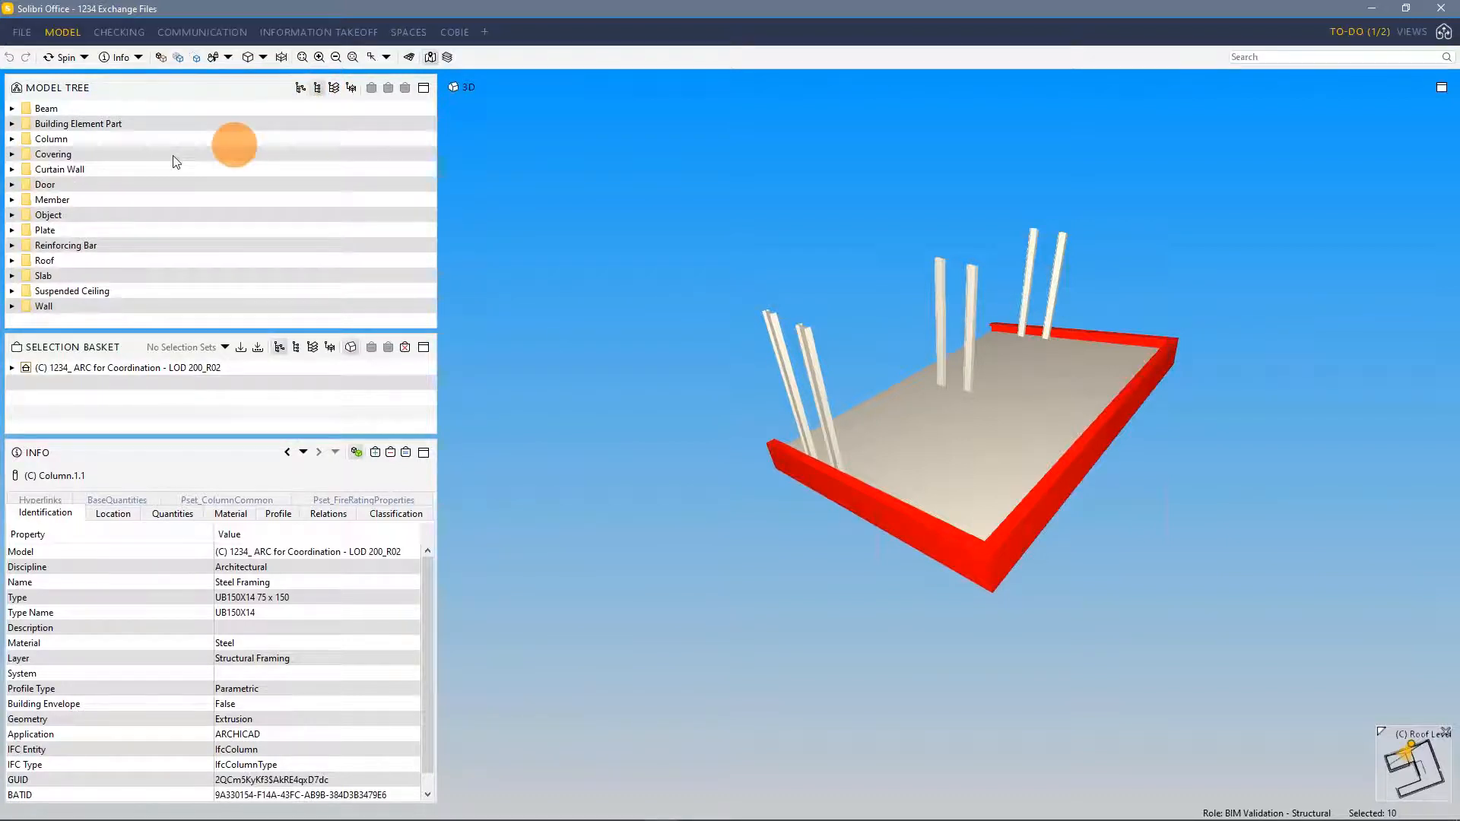
{"action": "left_click", "coordinate": [13, 140]}
{"action": "left_click", "coordinate": [49, 138]}
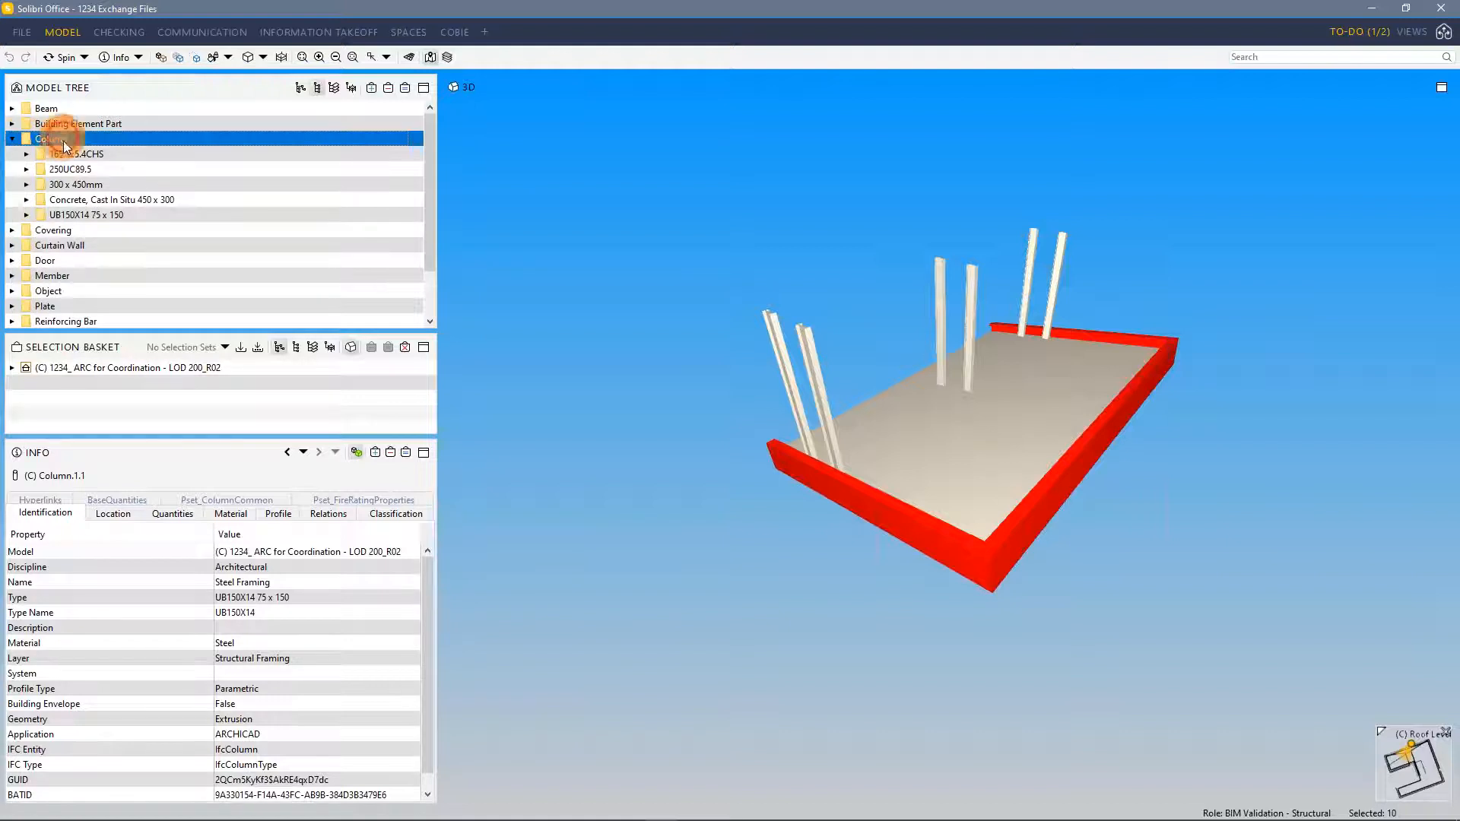
{"action": "left_click", "coordinate": [135, 155]}
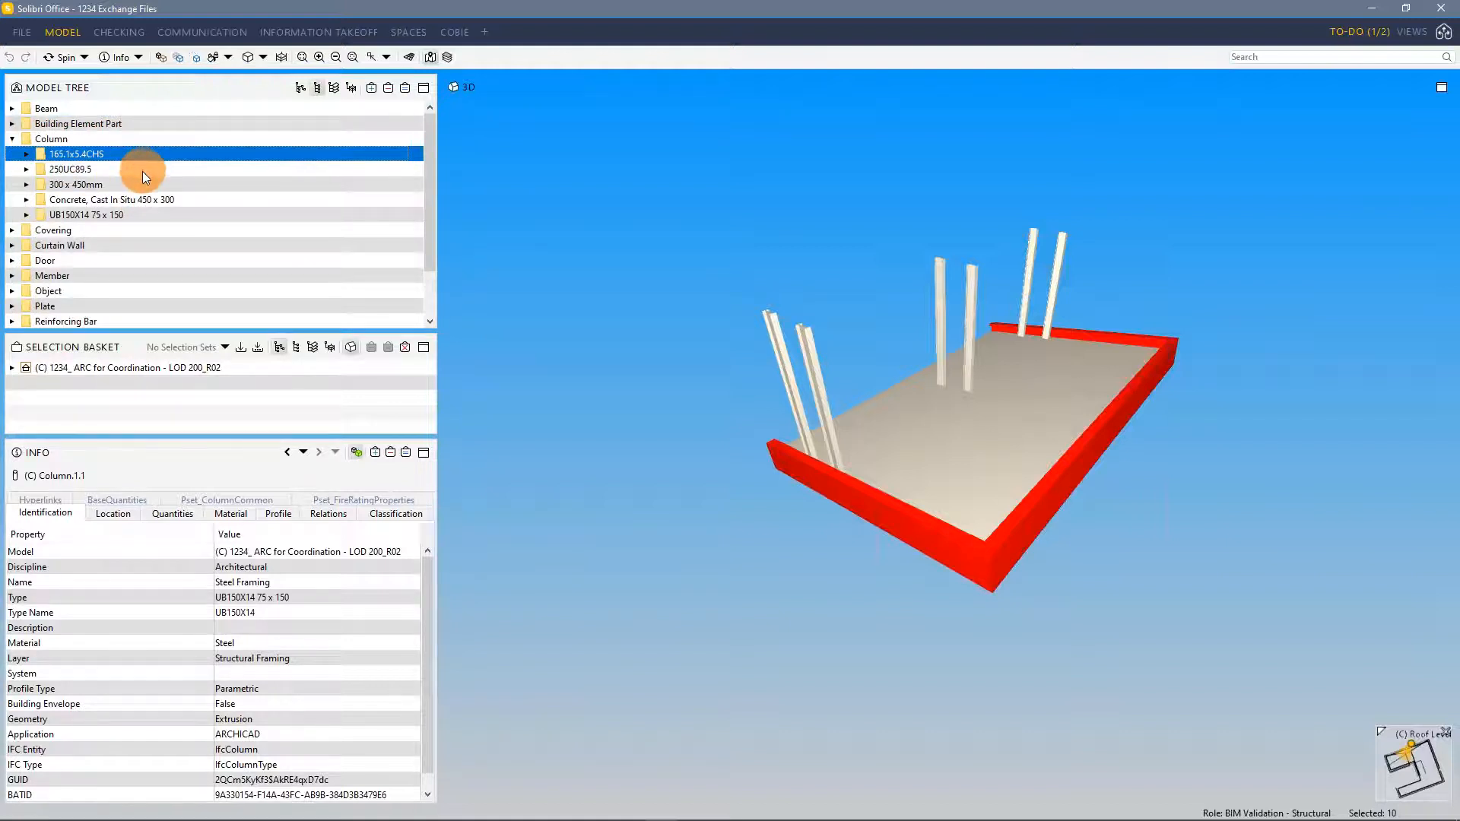
{"action": "left_click", "coordinate": [145, 172]}
{"action": "left_click", "coordinate": [153, 184]}
{"action": "left_click", "coordinate": [165, 199]}
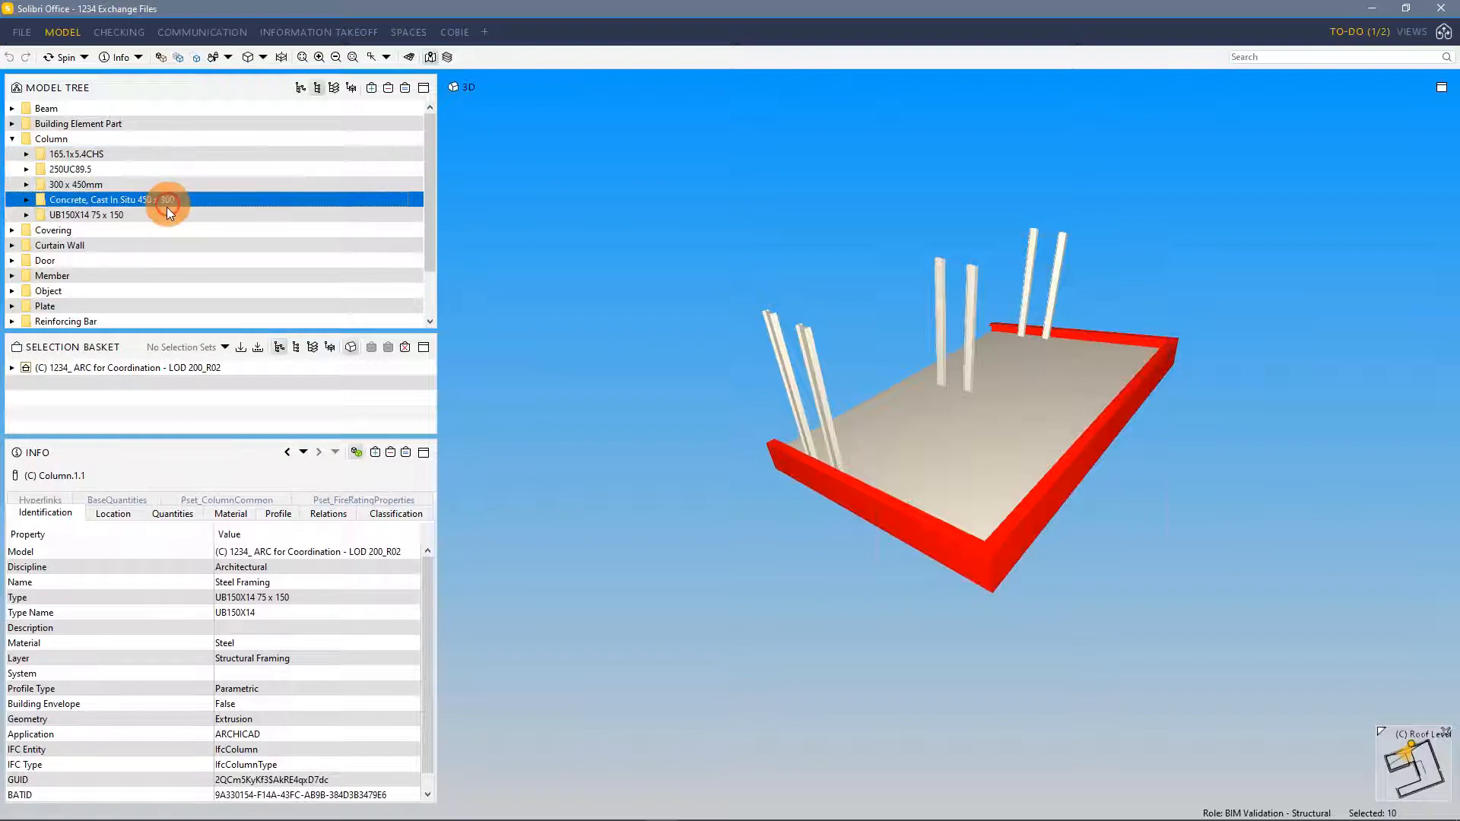
Select the UB150X14 75 x 150 column type, then switch to Archicad and orbit the building model briefly
{"action": "left_click", "coordinate": [166, 213]}
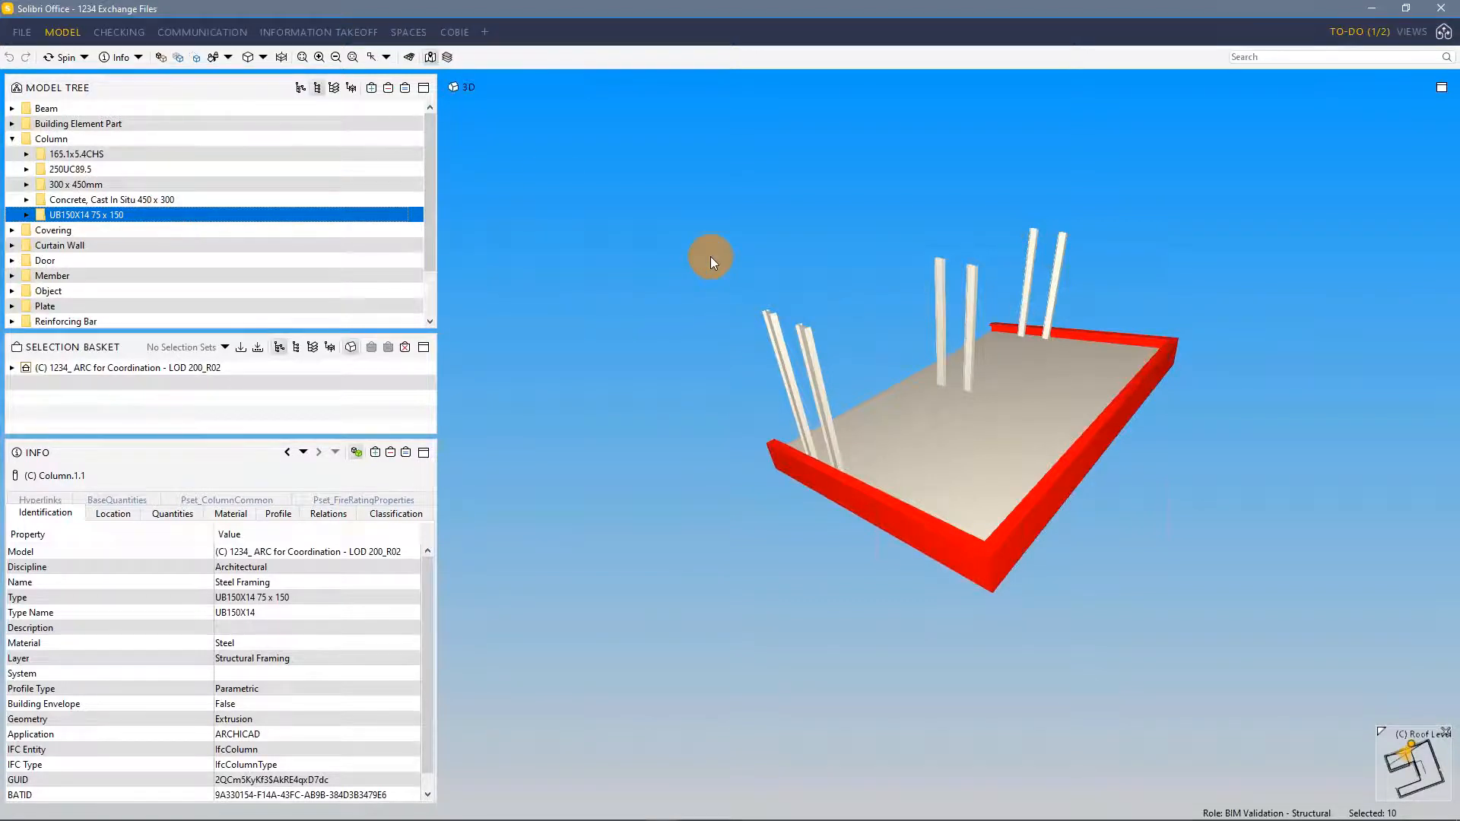
{"action": "key", "text": "alt+Tab"}
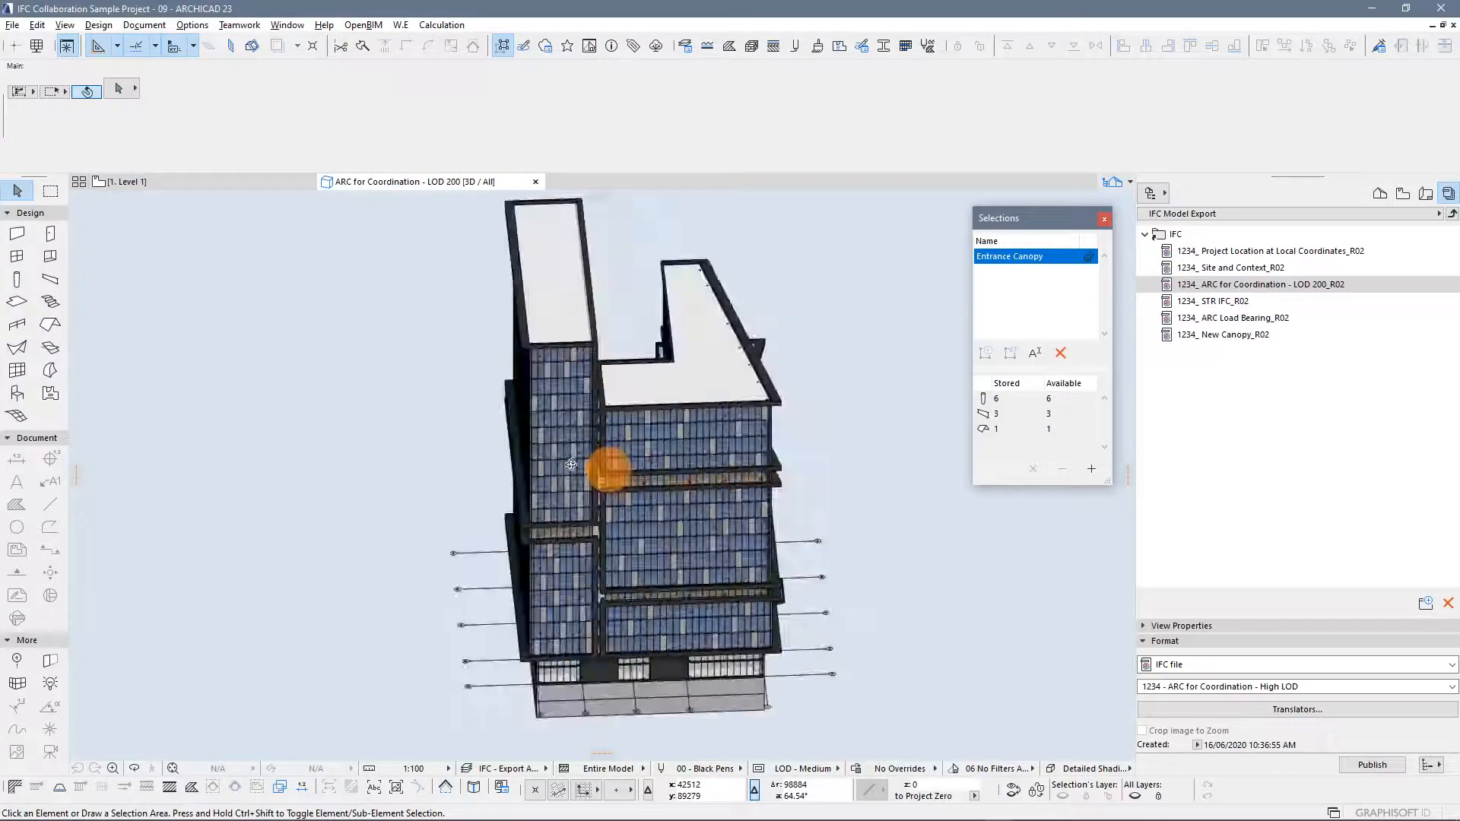
{"action": "middle_click_drag", "start_coordinate": [571, 464], "coordinate": [592, 553], "text": "shift"}
{"action": "scroll", "coordinate": [670, 711], "scroll_direction": "up", "scroll_amount": 12}
{"action": "left_click", "coordinate": [674, 552]}
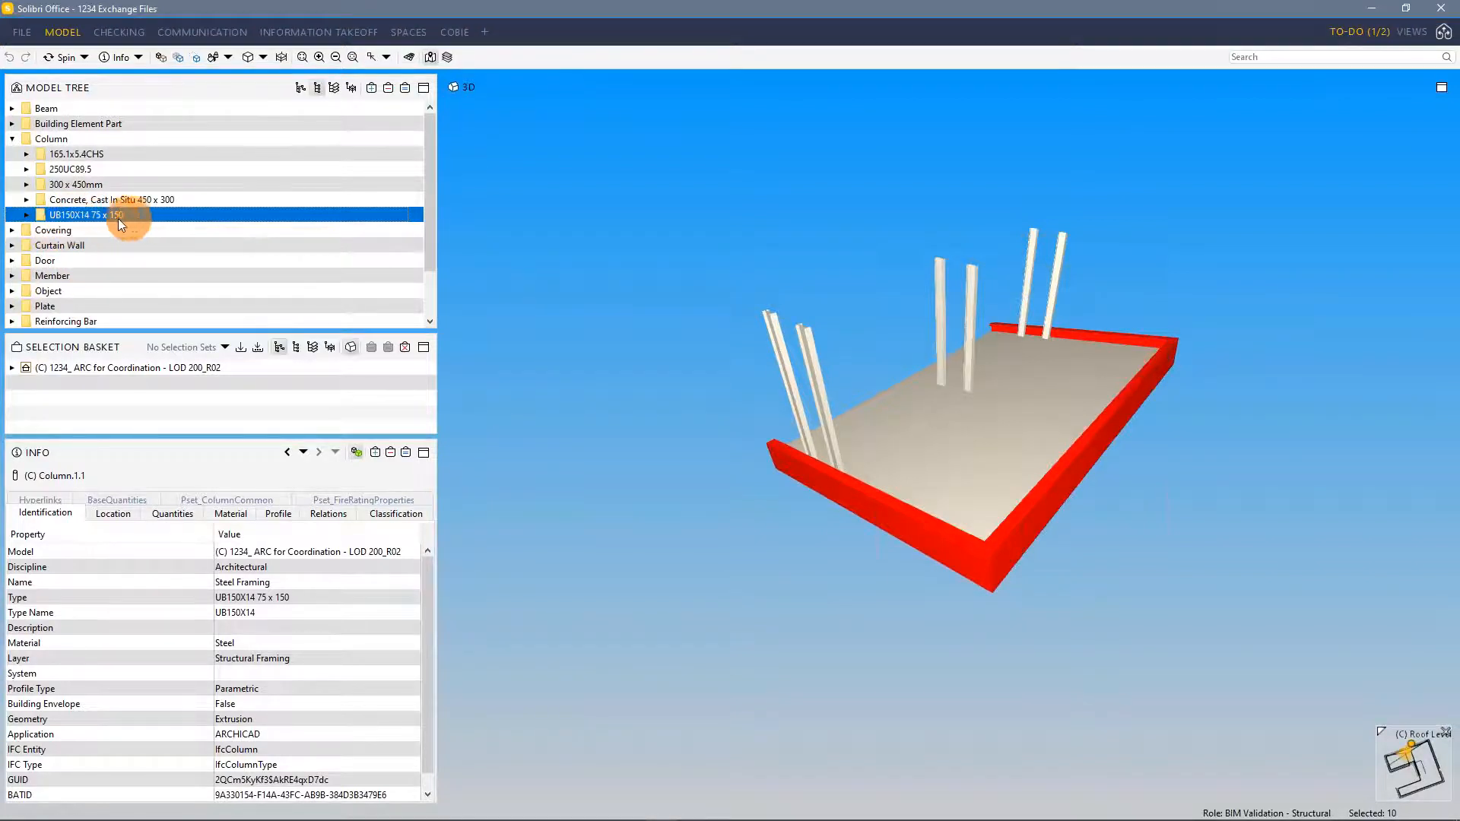
Expand the UB150X14 75 x 150 column type and isolate its columns in the 3D view to inspect them
{"action": "left_click", "coordinate": [26, 215]}
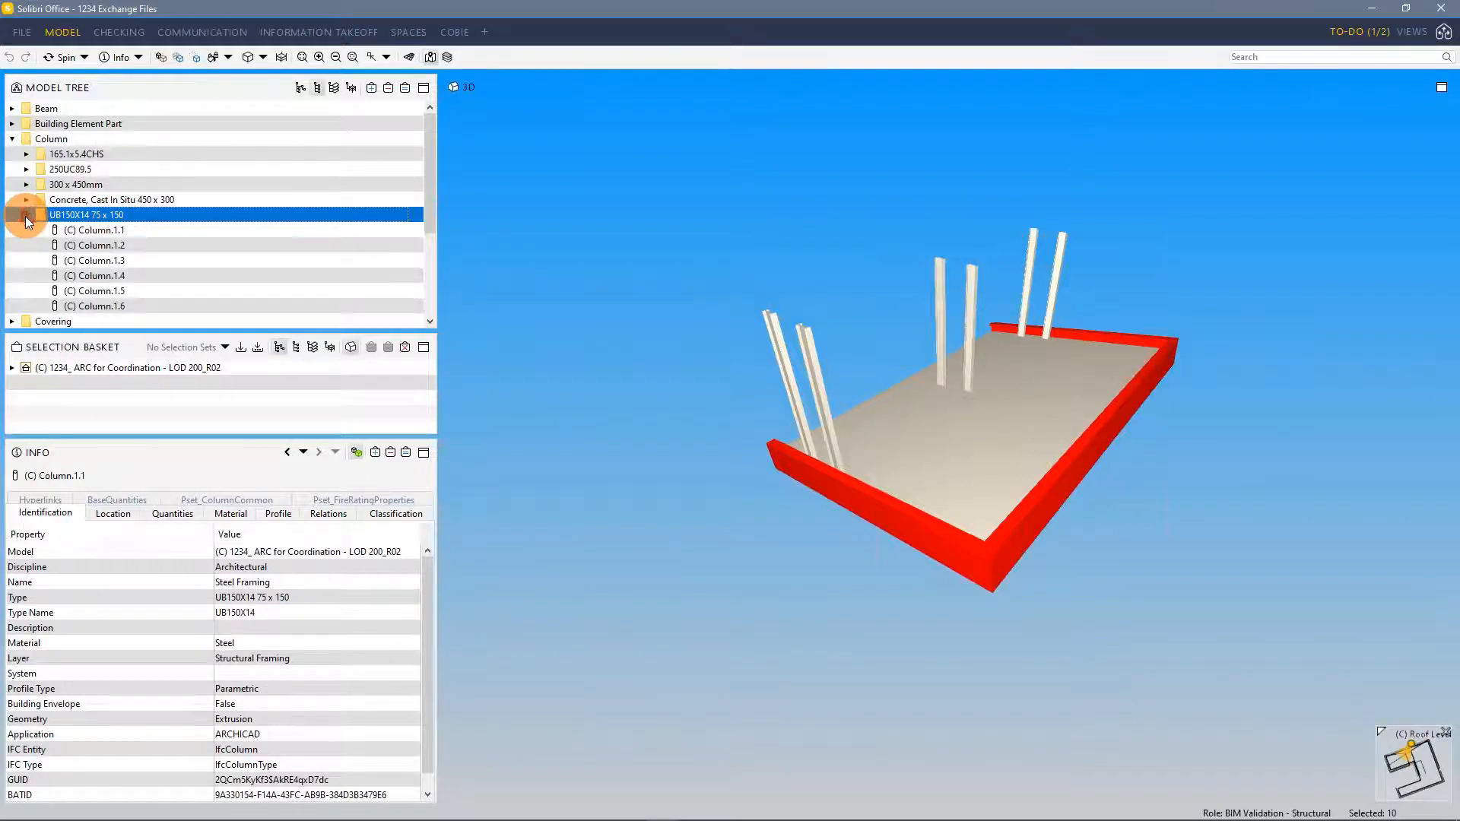
{"action": "left_click", "coordinate": [405, 87]}
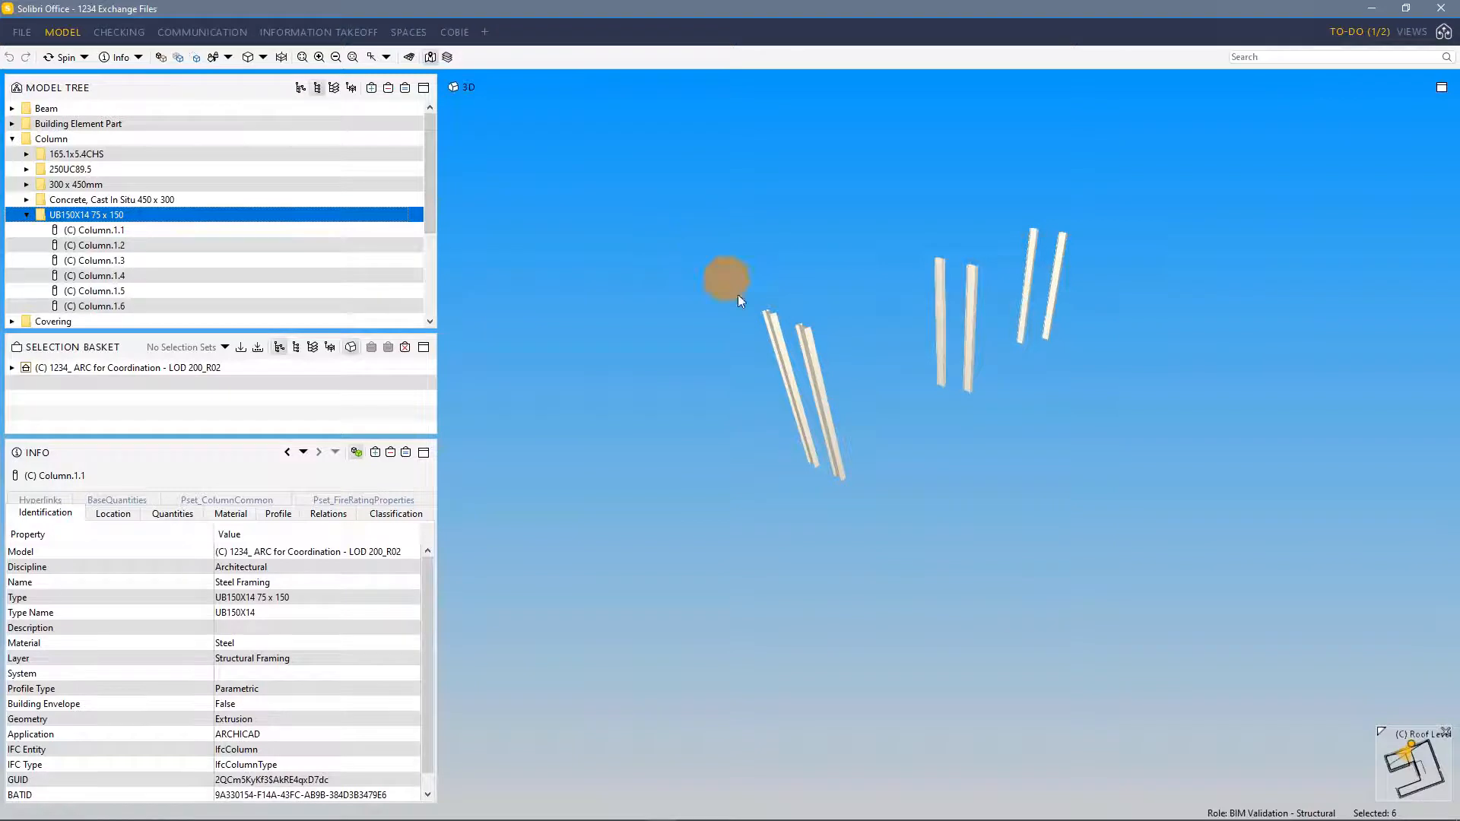
{"action": "mouse_move", "coordinate": [826, 377]}
{"action": "left_mouse_down"}
{"action": "mouse_move", "coordinate": [811, 281]}
{"action": "mouse_move", "coordinate": [844, 406]}
{"action": "mouse_move", "coordinate": [827, 427]}
{"action": "left_mouse_up"}
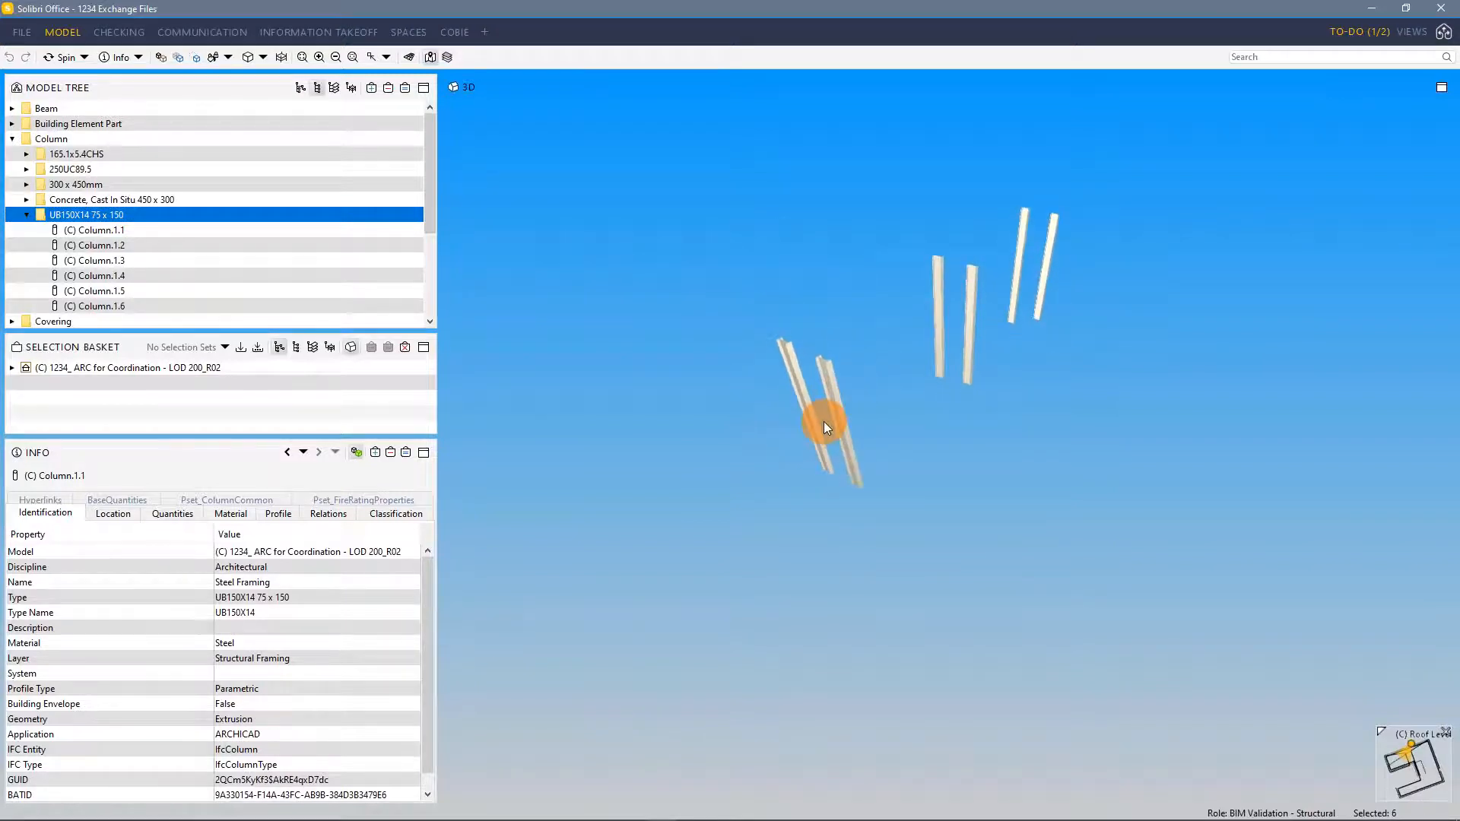
{"action": "left_click", "coordinate": [27, 214]}
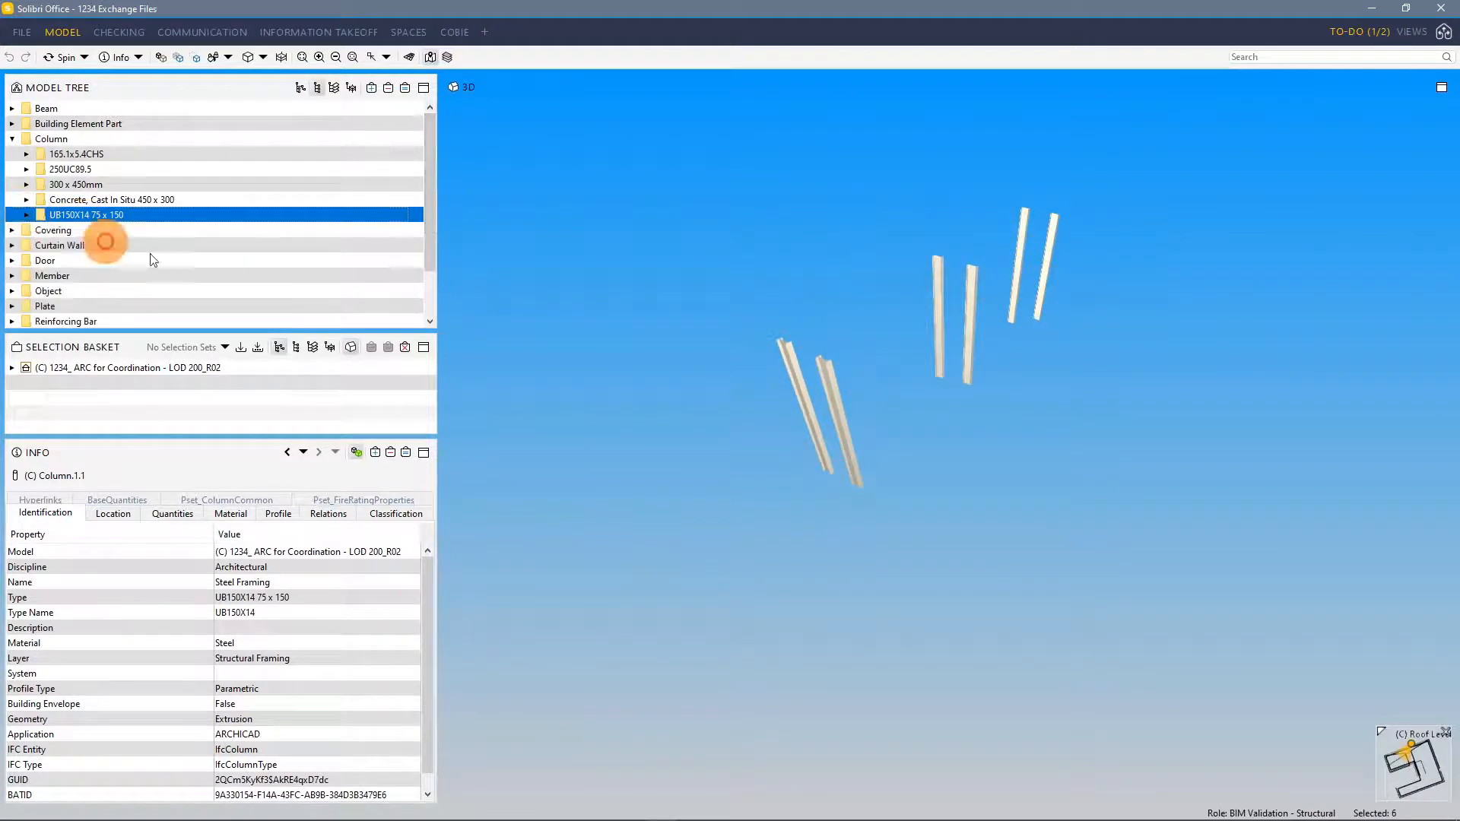
{"action": "scroll", "coordinate": [818, 361], "scroll_direction": "down", "scroll_amount": 5}
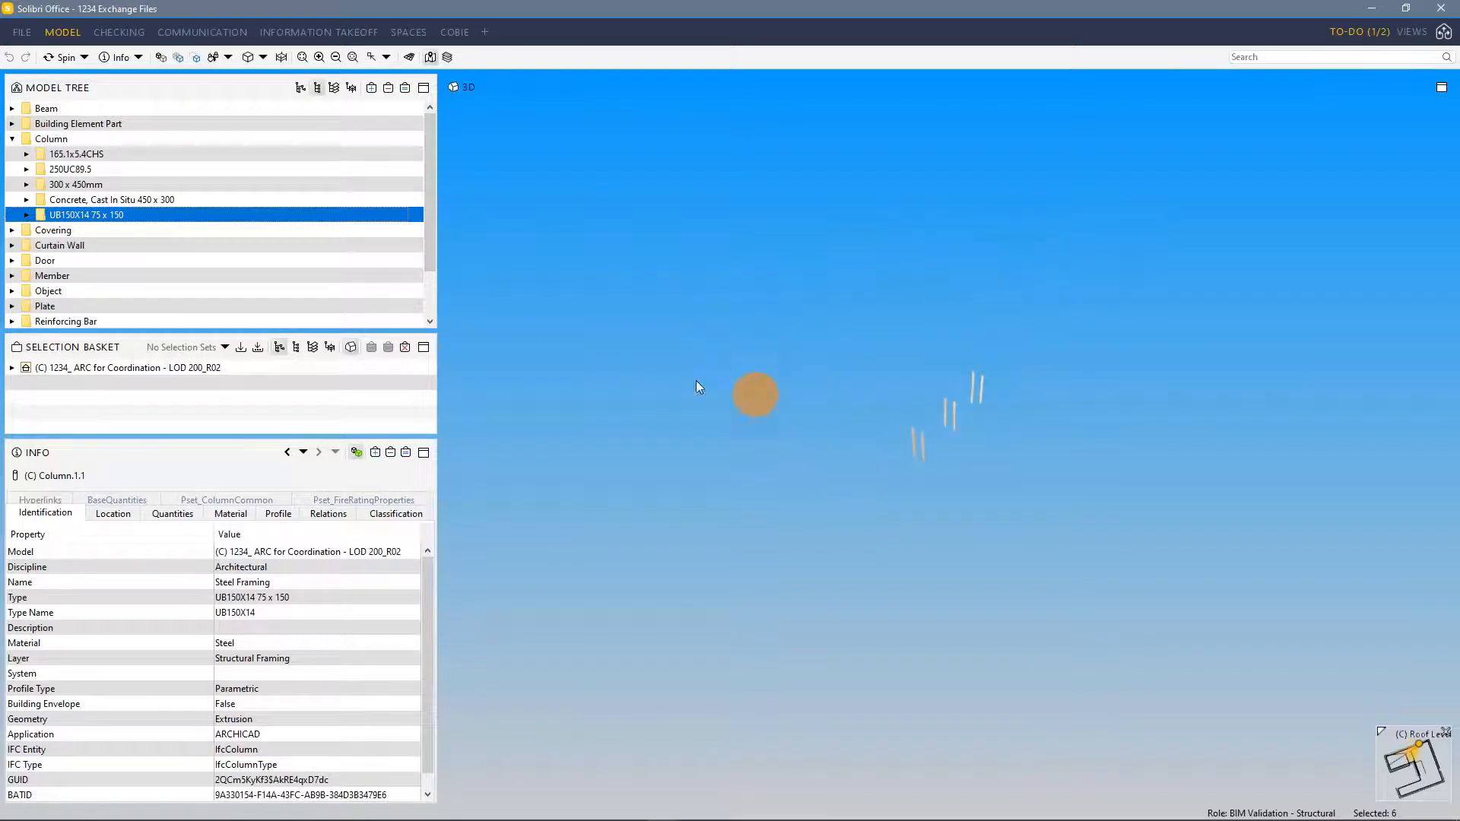
Isolate the 300 x 450mm column type and orbit the view to inspect those columns
{"action": "left_click", "coordinate": [61, 185]}
{"action": "left_click", "coordinate": [404, 89]}
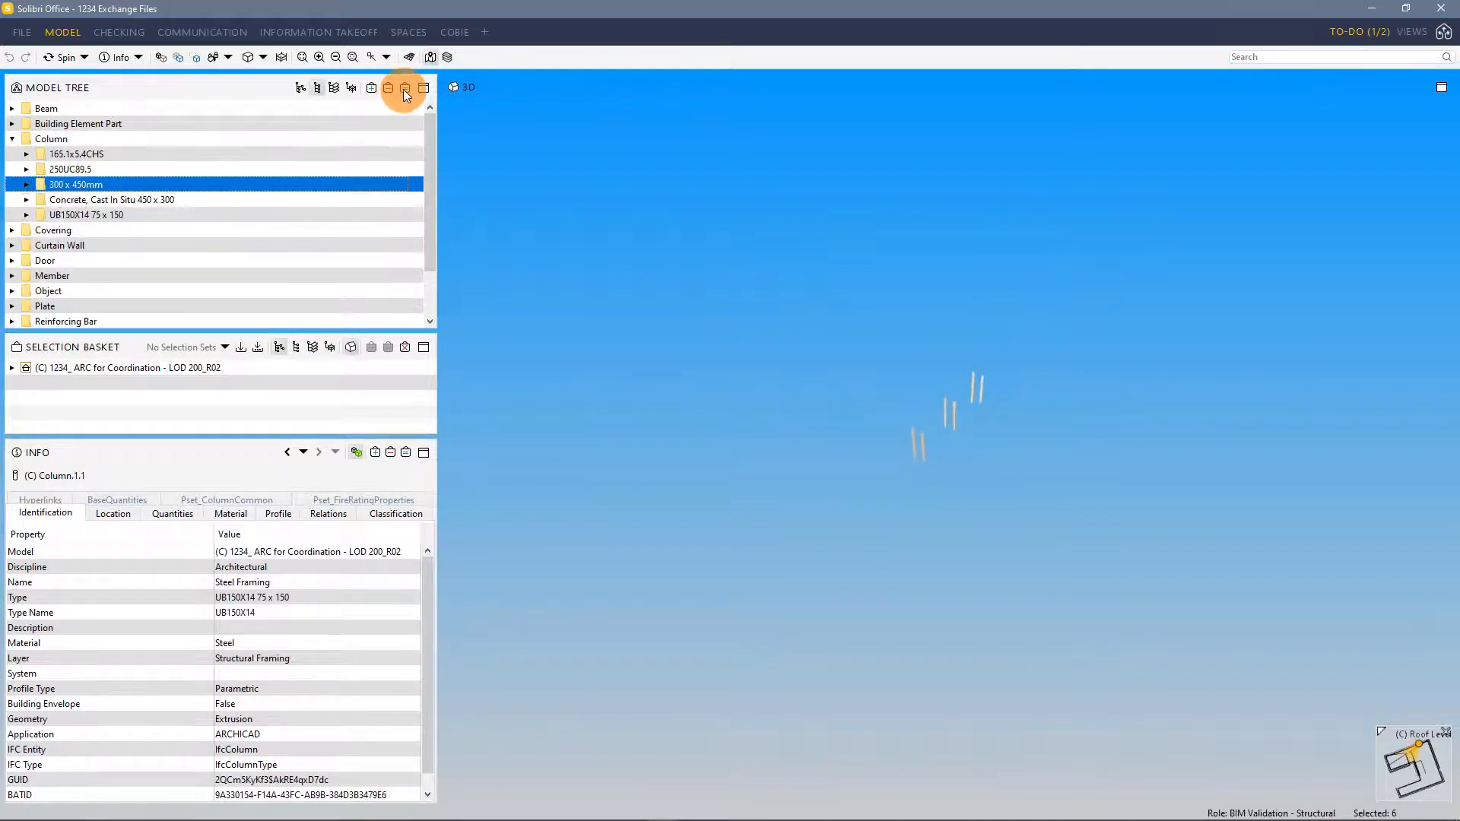
{"action": "mouse_move", "coordinate": [648, 203]}
{"action": "left_mouse_down"}
{"action": "mouse_move", "coordinate": [880, 349]}
{"action": "mouse_move", "coordinate": [636, 284]}
{"action": "mouse_move", "coordinate": [791, 495]}
{"action": "left_mouse_up"}
{"action": "left_click", "coordinate": [67, 190]}
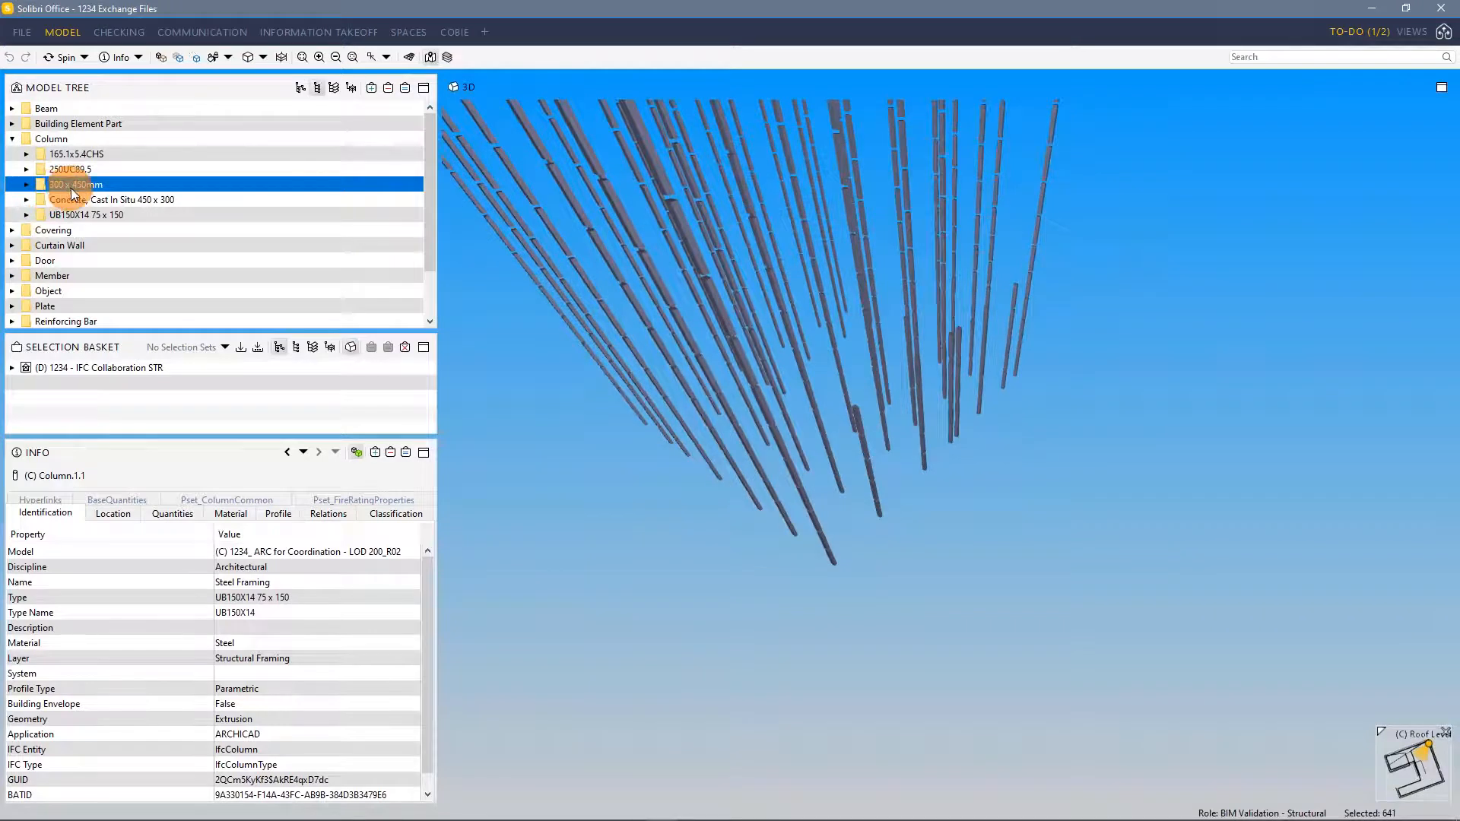
Isolate the Concrete, Cast In Situ 450 x 300 columns, inspect them, and select the 250UC89.5 type
{"action": "left_click", "coordinate": [117, 200]}
{"action": "left_click", "coordinate": [404, 88]}
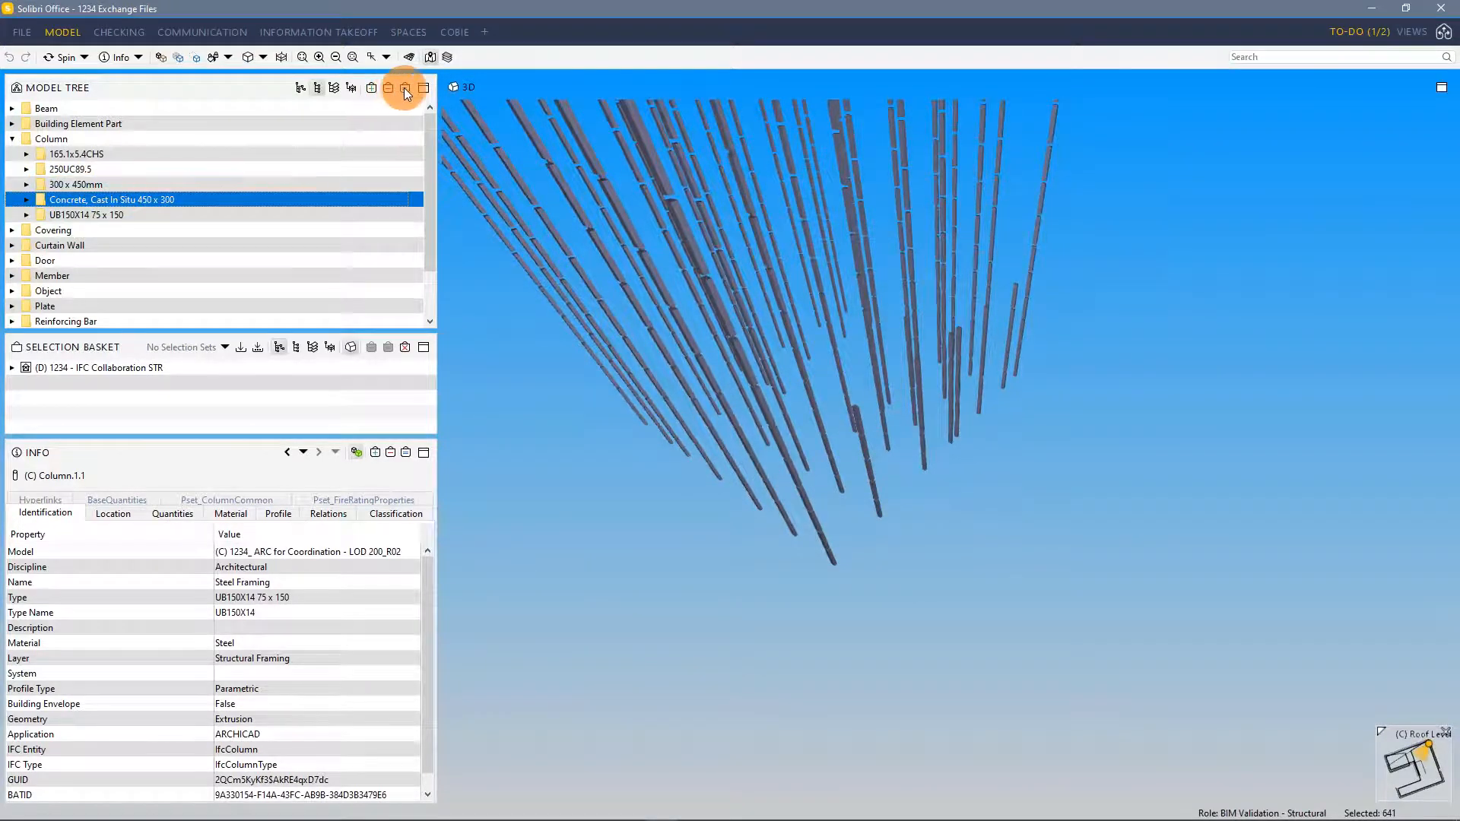
{"action": "left_click", "coordinate": [642, 245]}
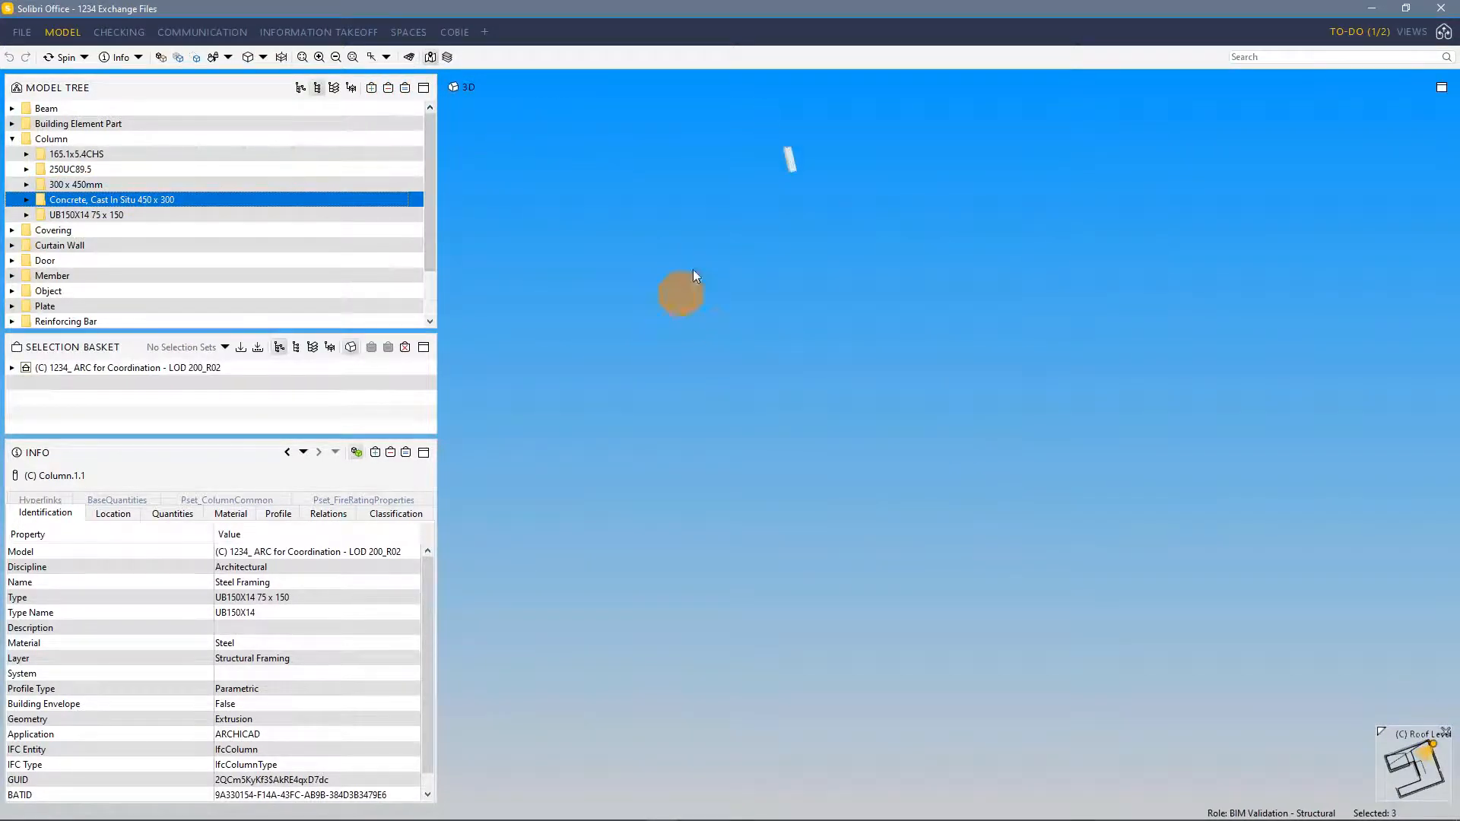
{"action": "middle_click_drag", "start_coordinate": [842, 385], "coordinate": [870, 483]}
{"action": "scroll", "coordinate": [869, 329], "scroll_direction": "up", "scroll_amount": 2}
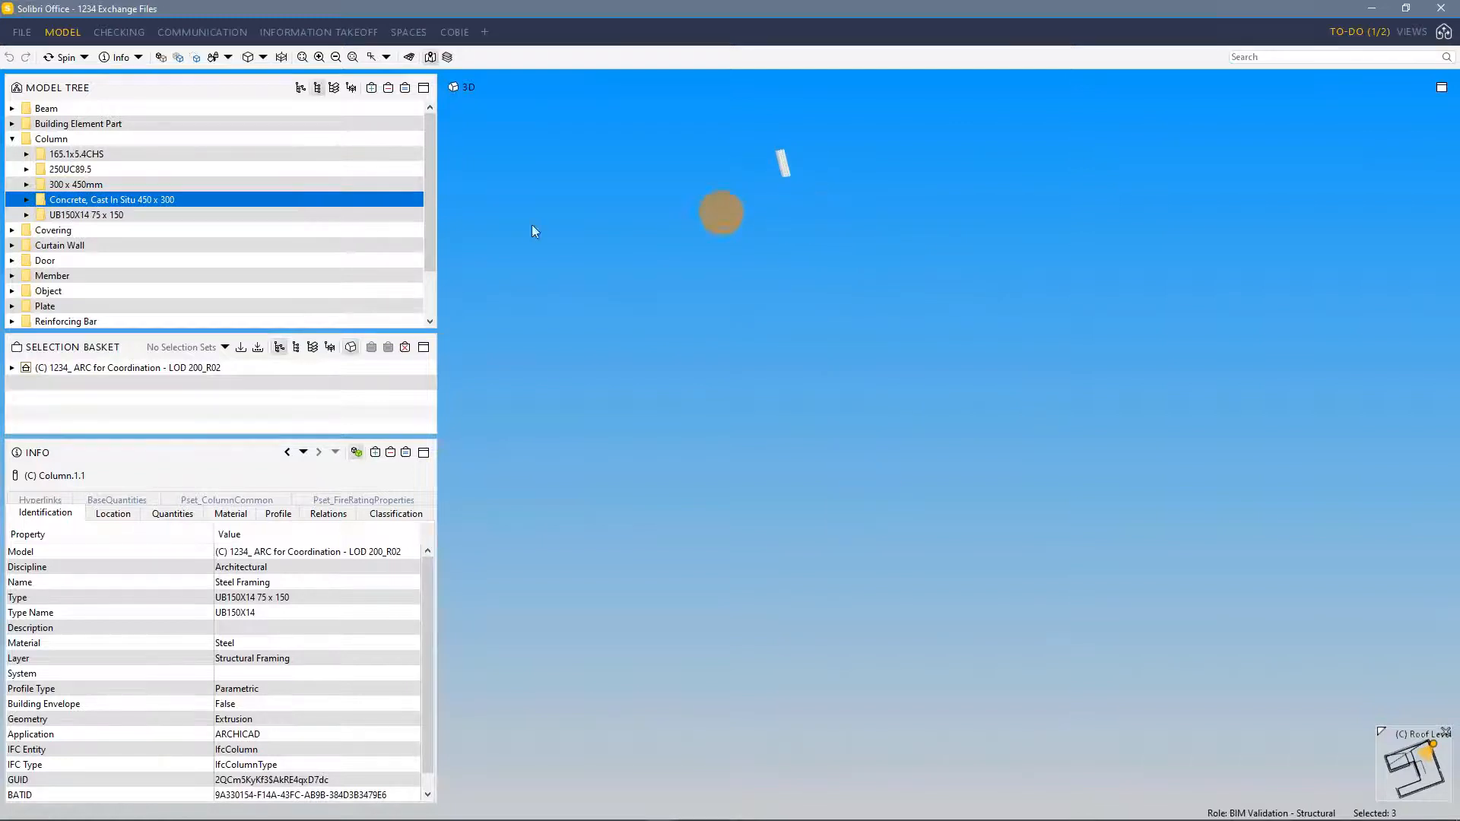
{"action": "left_click", "coordinate": [77, 171]}
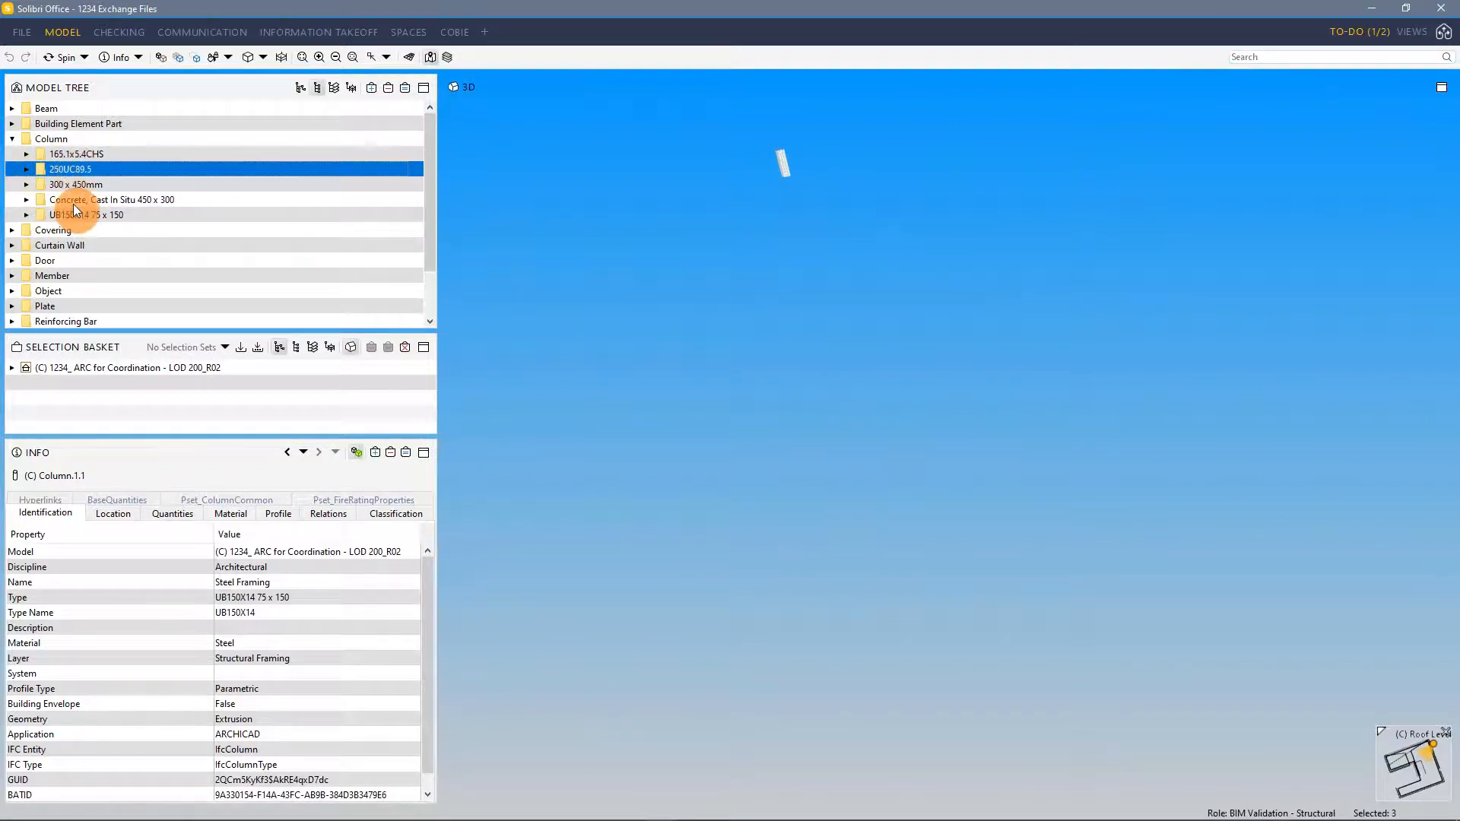
Browse the Covering, Door and Curtain Wall type folders in the component hierarchy
{"action": "left_click", "coordinate": [12, 138]}
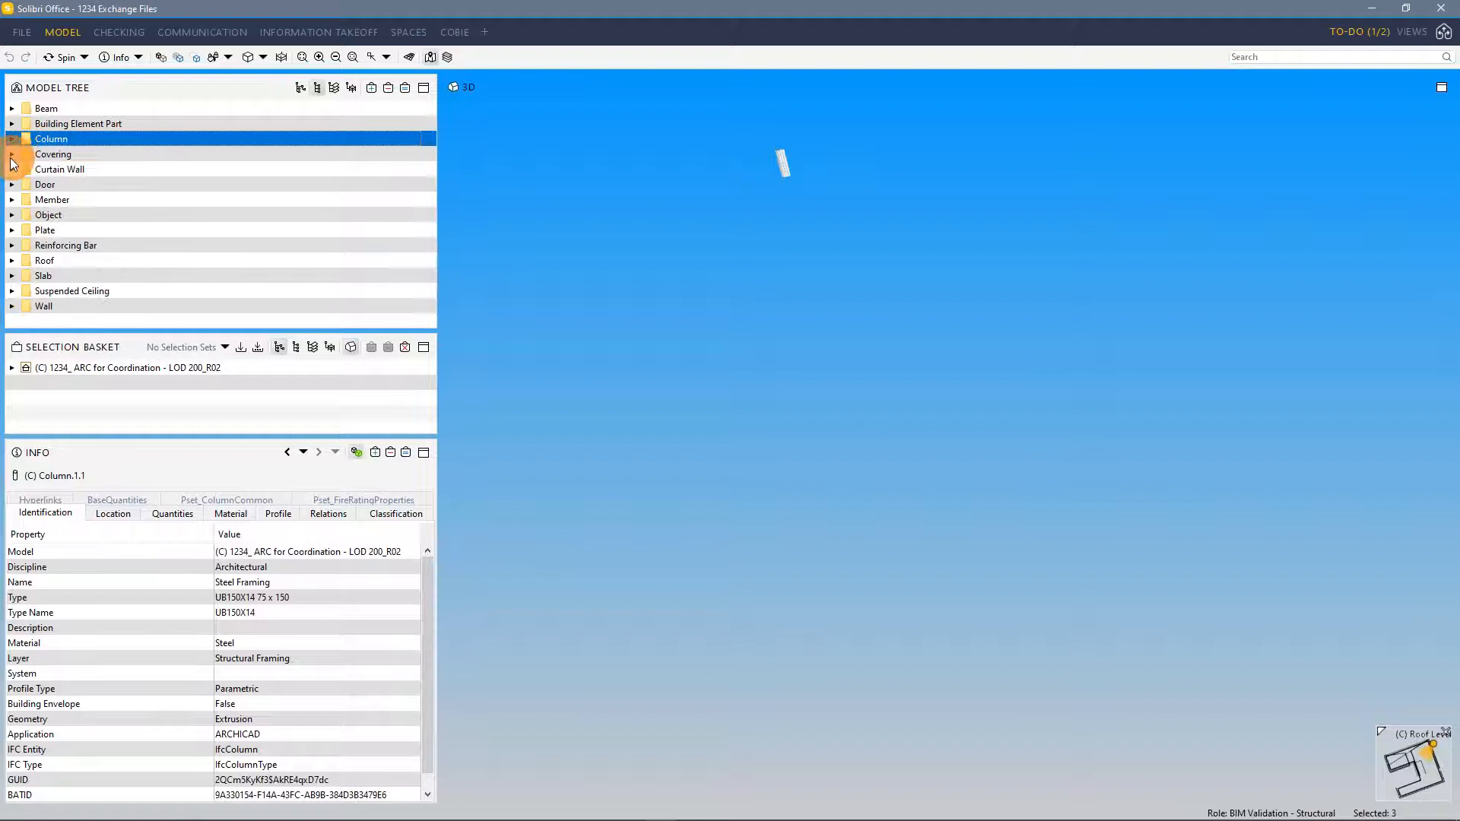
{"action": "left_click", "coordinate": [12, 154]}
{"action": "left_click", "coordinate": [186, 185]}
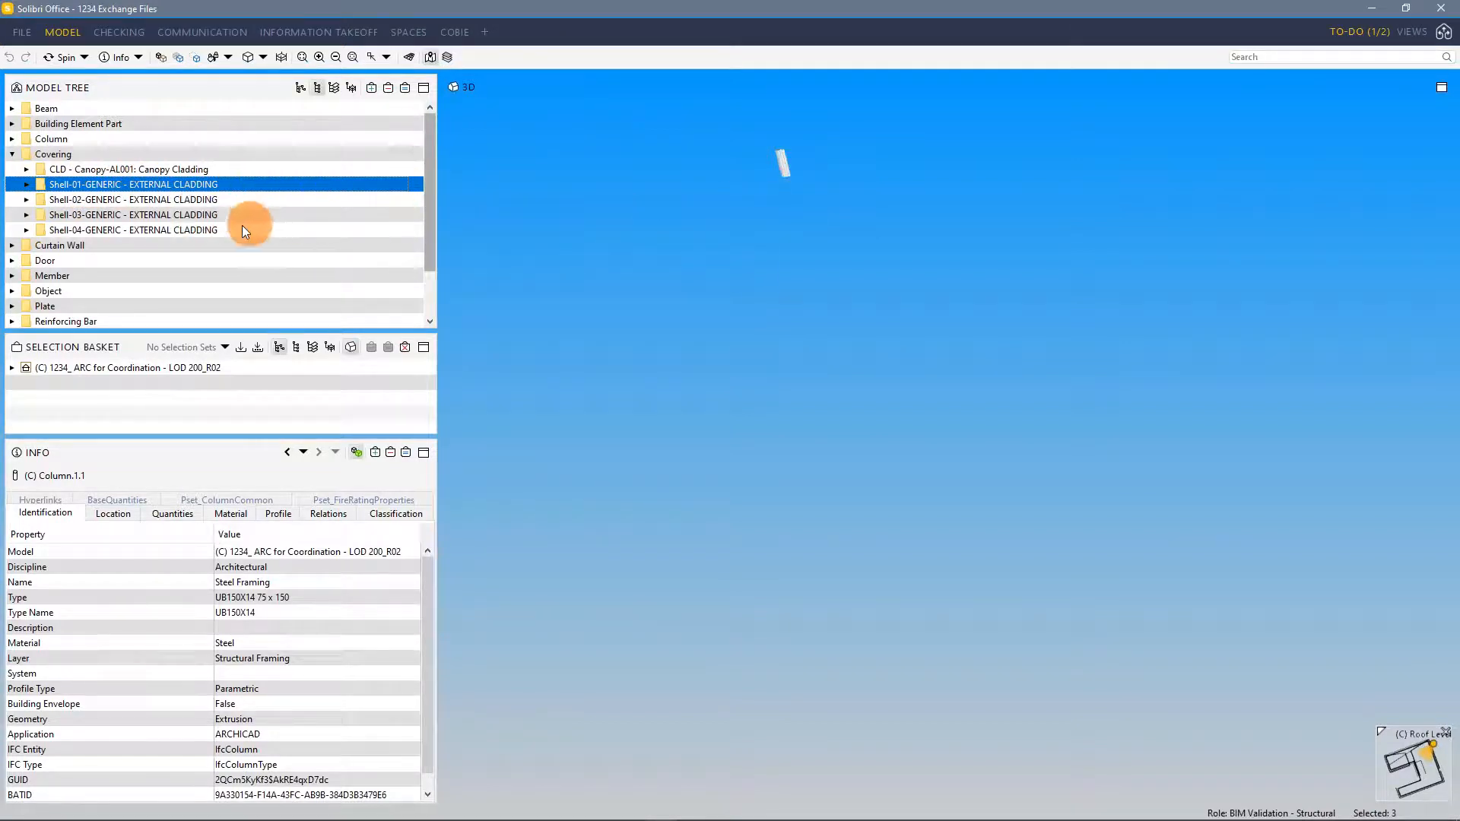
{"action": "left_click", "coordinate": [12, 260]}
{"action": "left_click", "coordinate": [82, 276]}
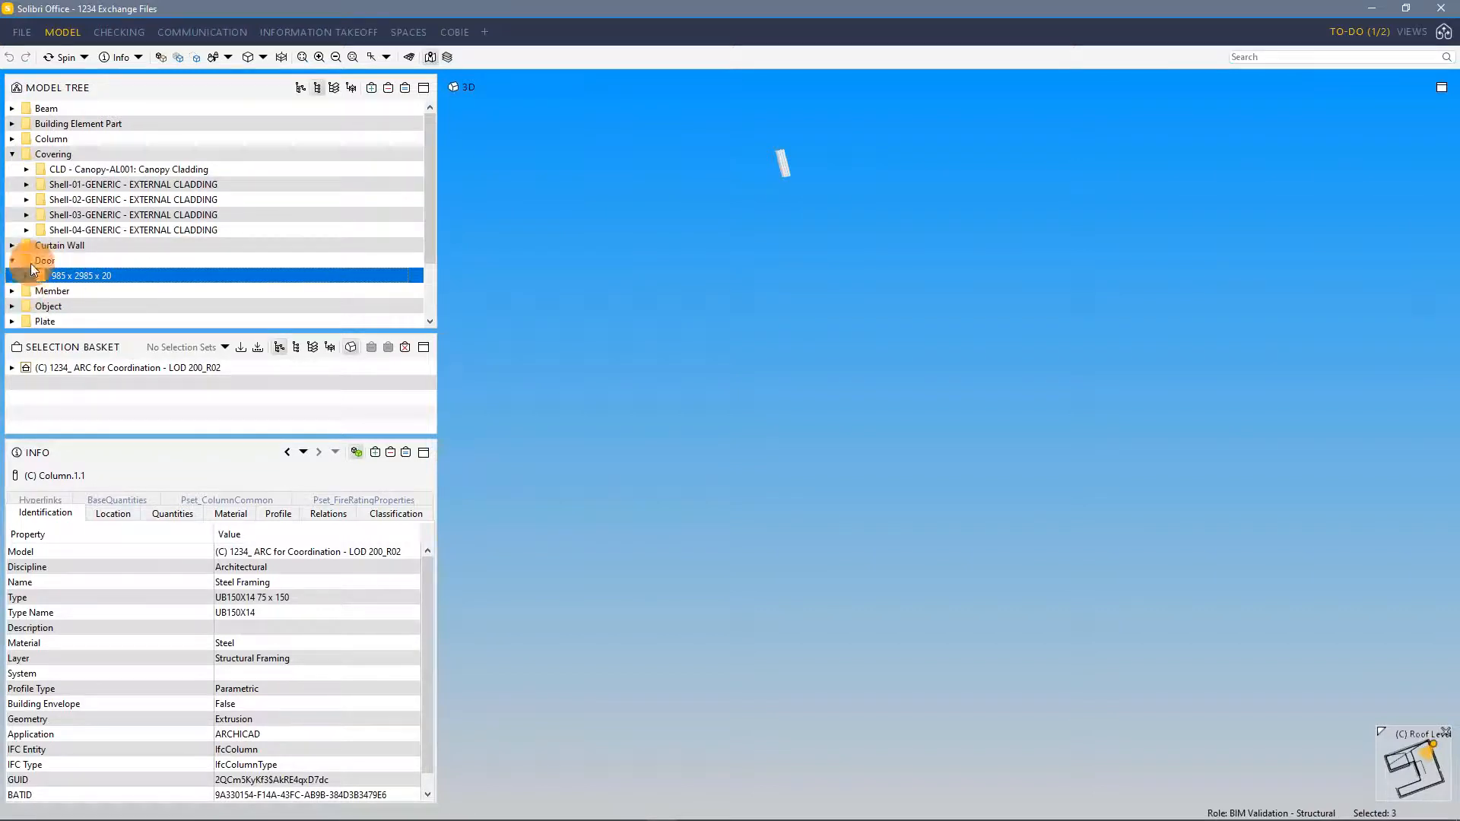
{"action": "left_click", "coordinate": [12, 245]}
{"action": "left_click", "coordinate": [59, 135]}
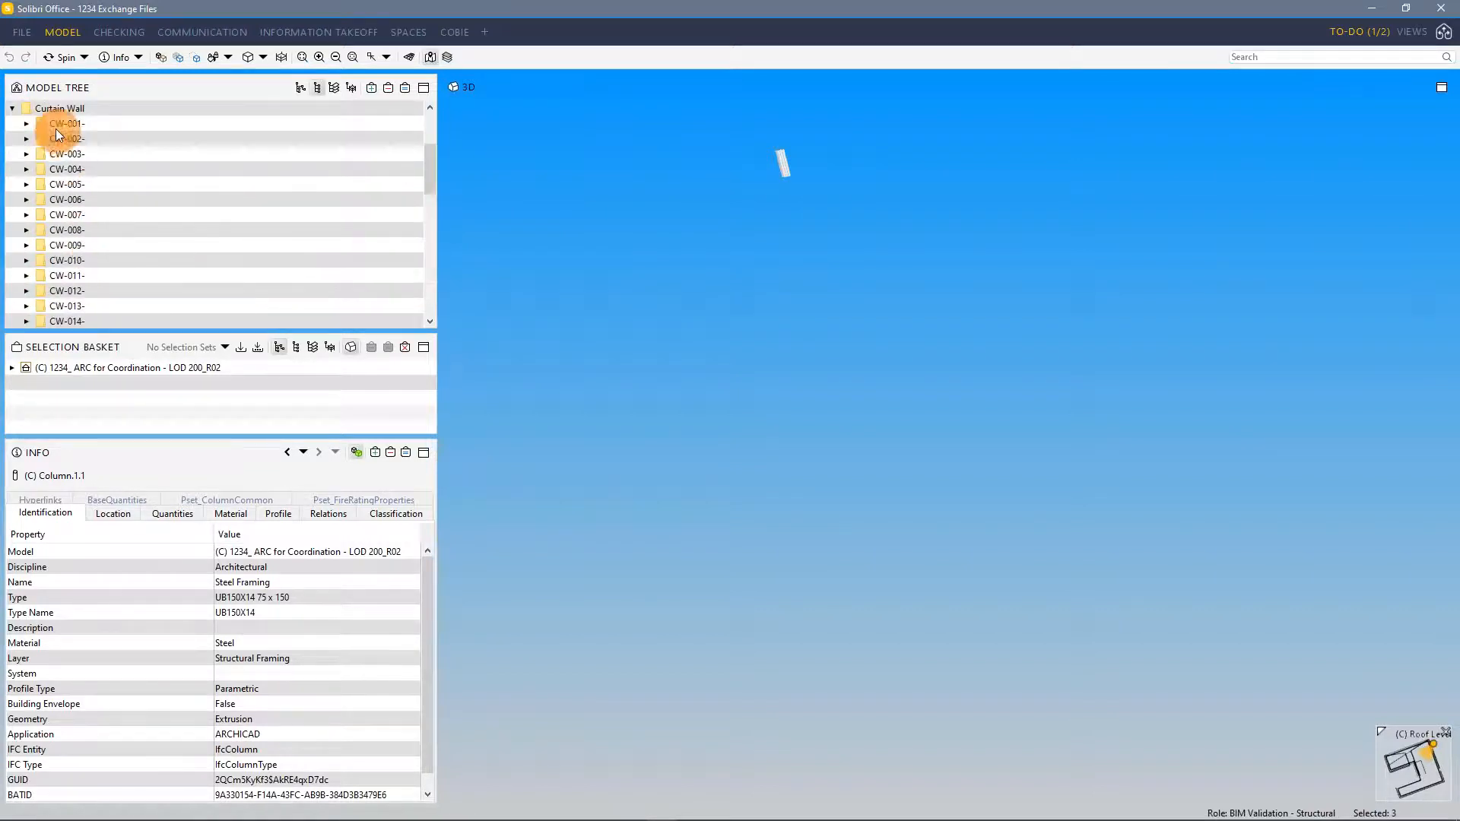
{"action": "left_click", "coordinate": [12, 108]}
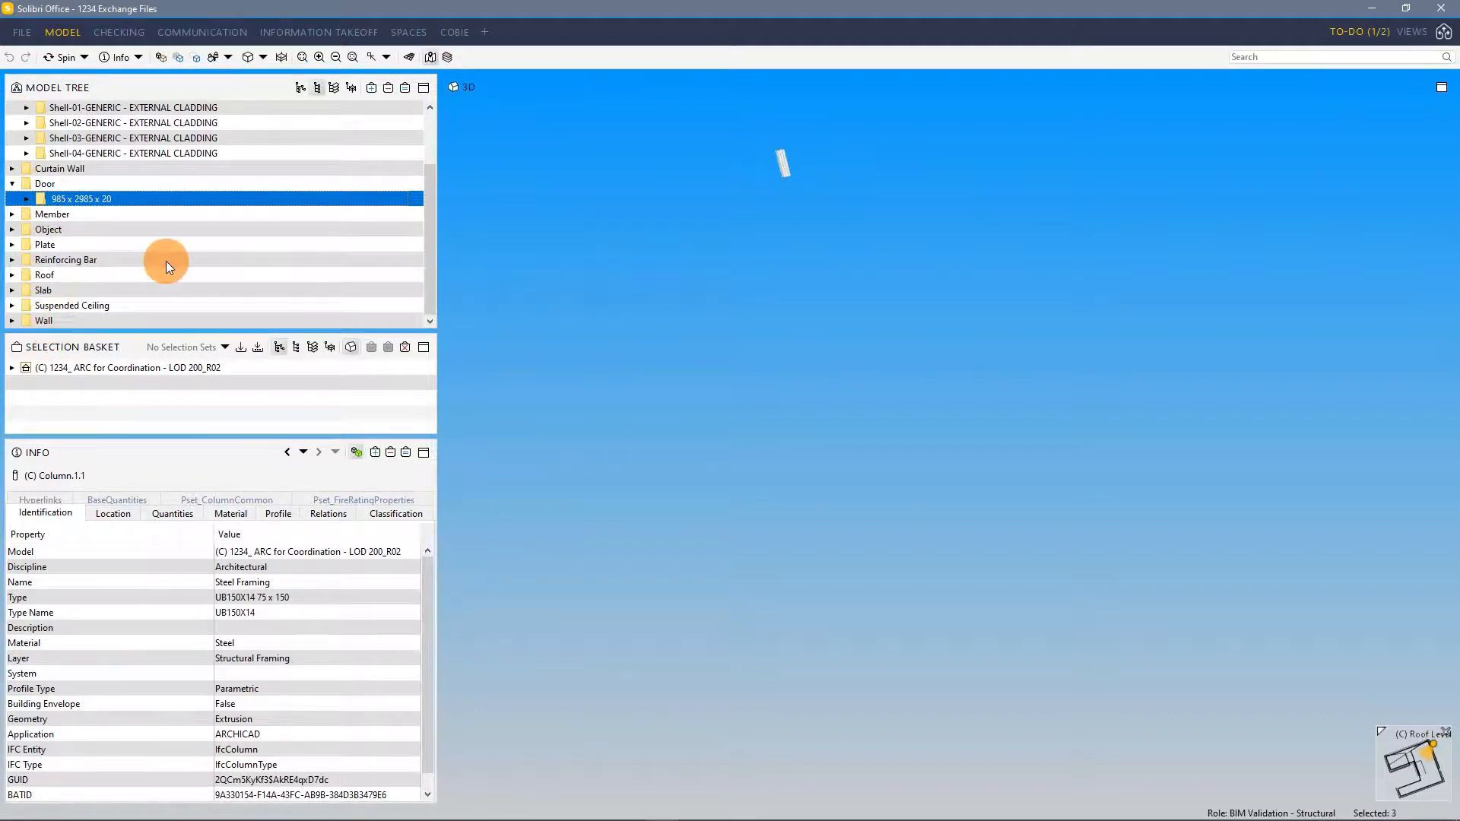
{"action": "scroll", "coordinate": [189, 228], "scroll_direction": "up", "scroll_amount": 2}
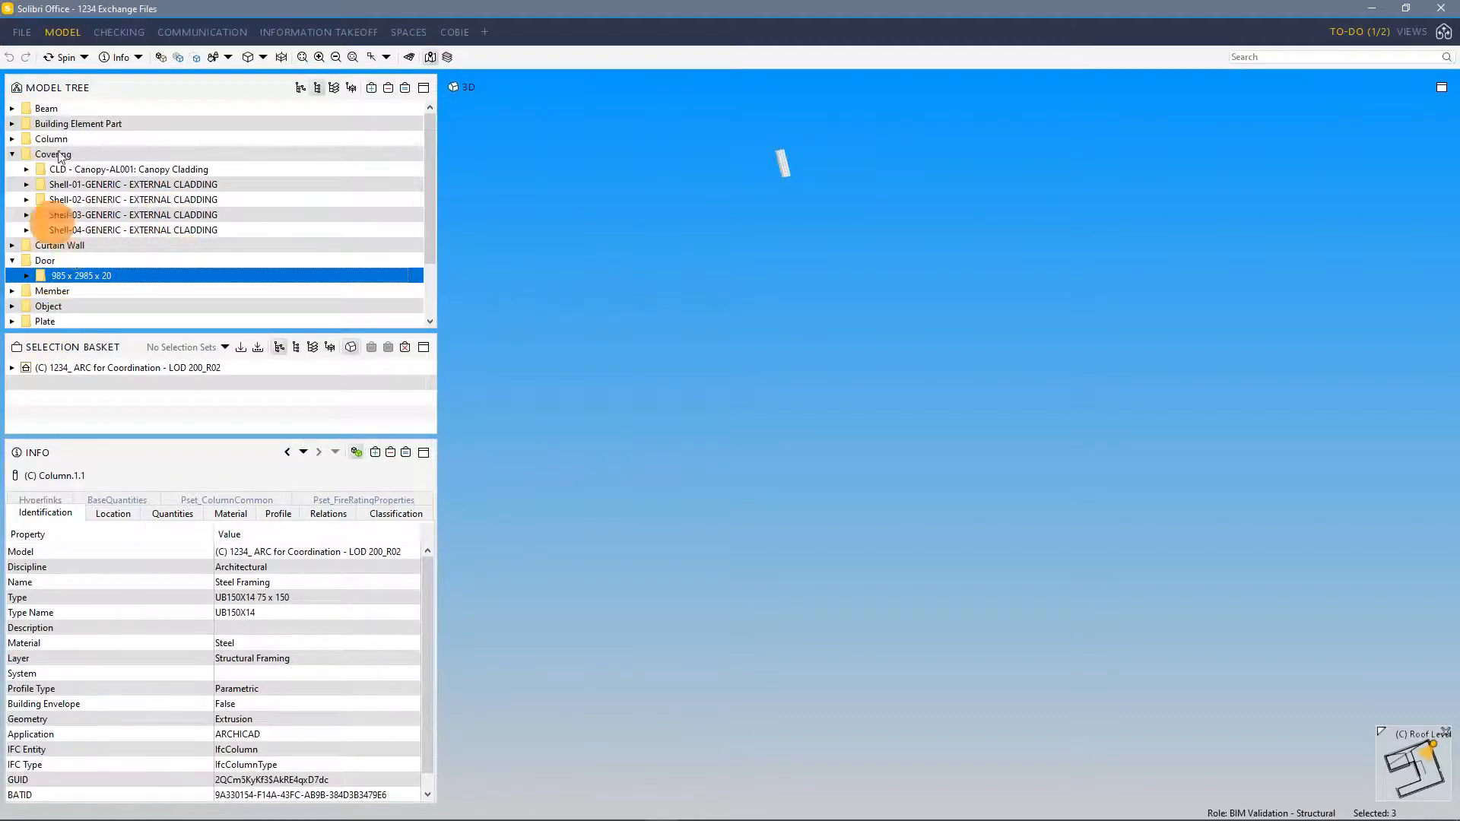
Switch the model tree back to the model hierarchy and isolate the Canopy group again to inspect it
{"action": "left_click", "coordinate": [300, 87]}
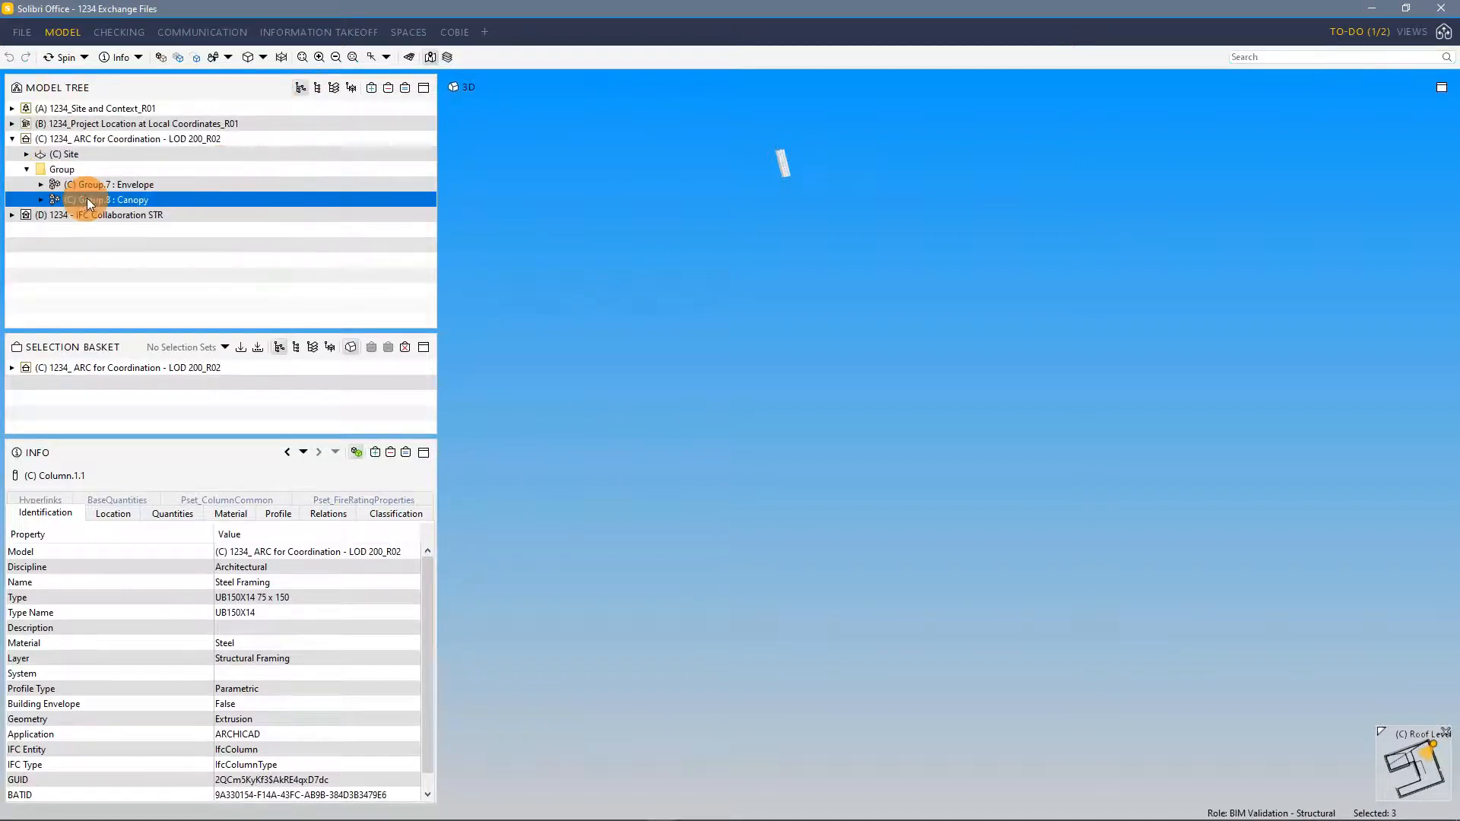
{"action": "left_click", "coordinate": [407, 88]}
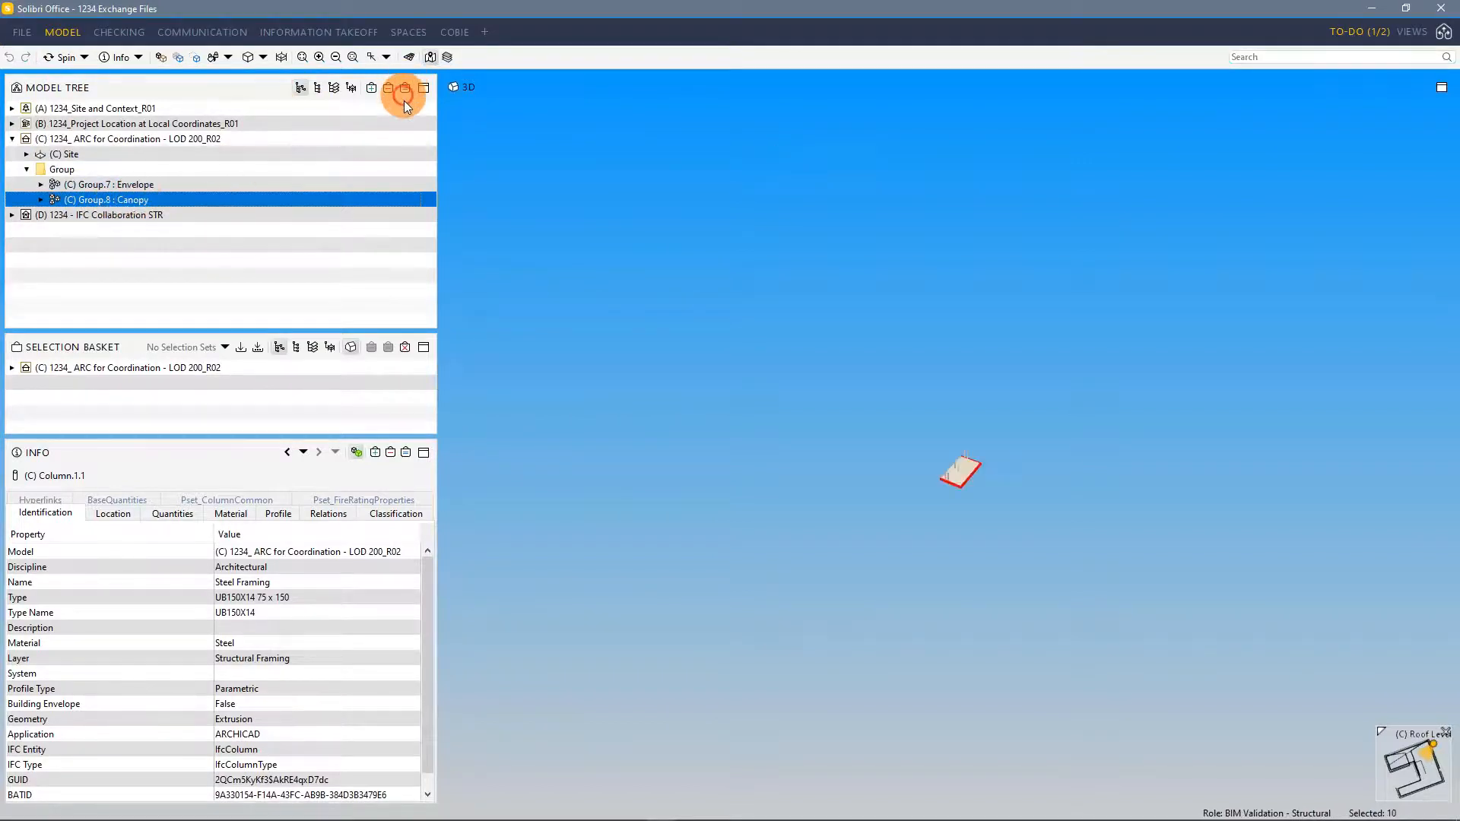
{"action": "left_click_drag", "start_coordinate": [956, 469], "coordinate": [924, 453]}
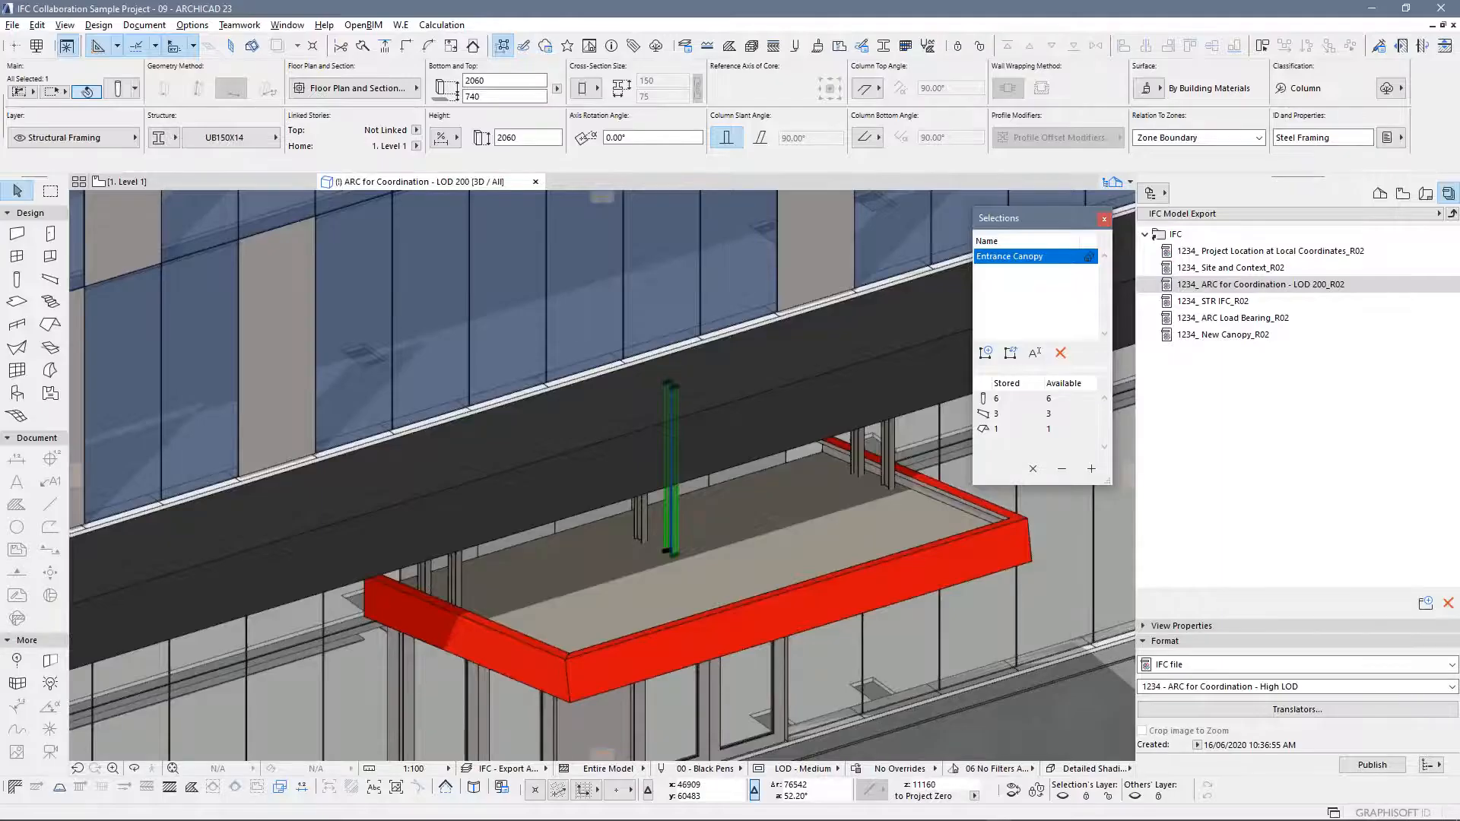
Switch to the PowerPoint slide show on Groups, Systems and Zones
{"action": "key", "text": "alt+Tab"}
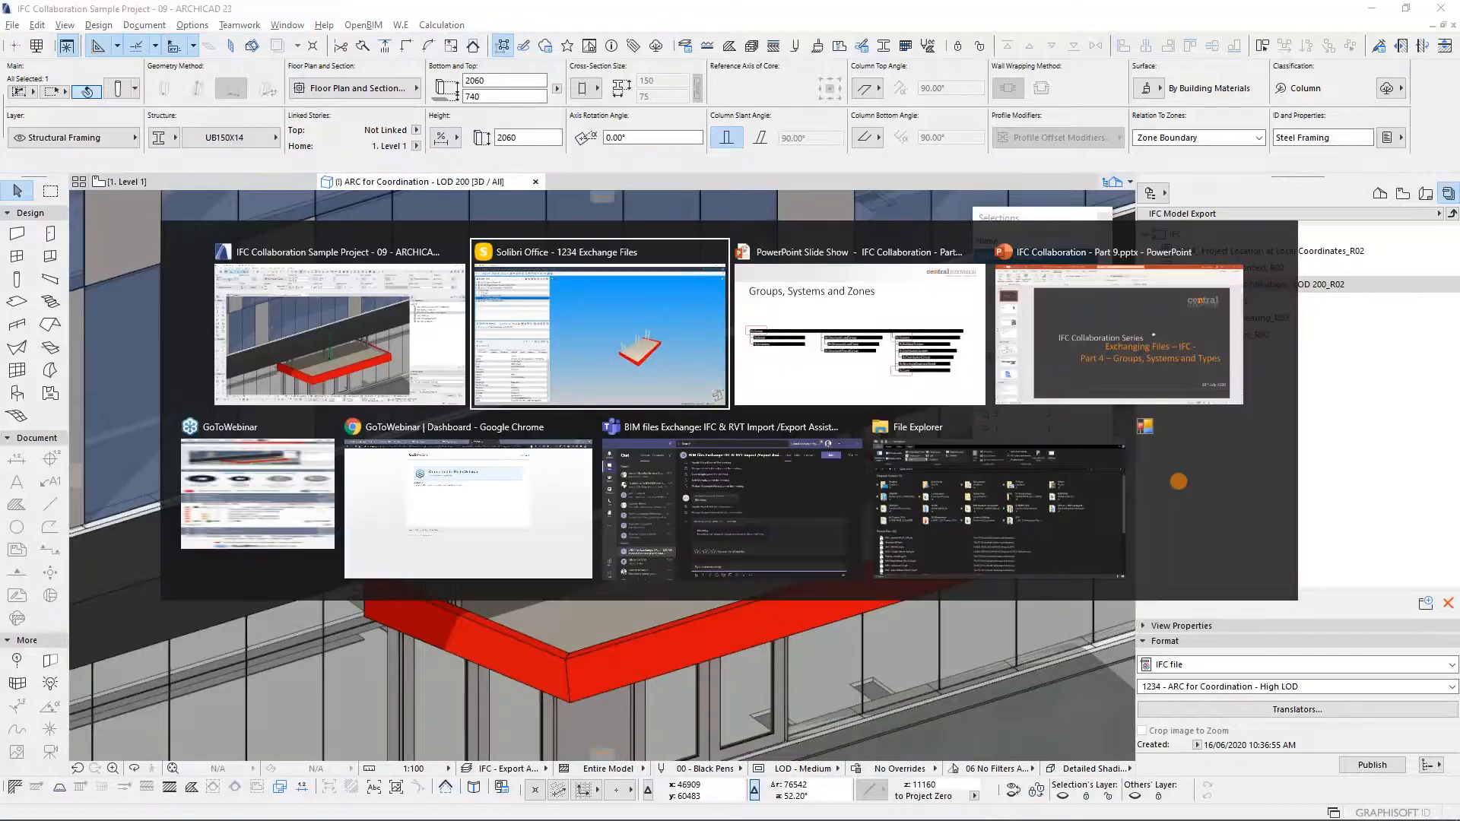
{"action": "left_click", "coordinate": [766, 342]}
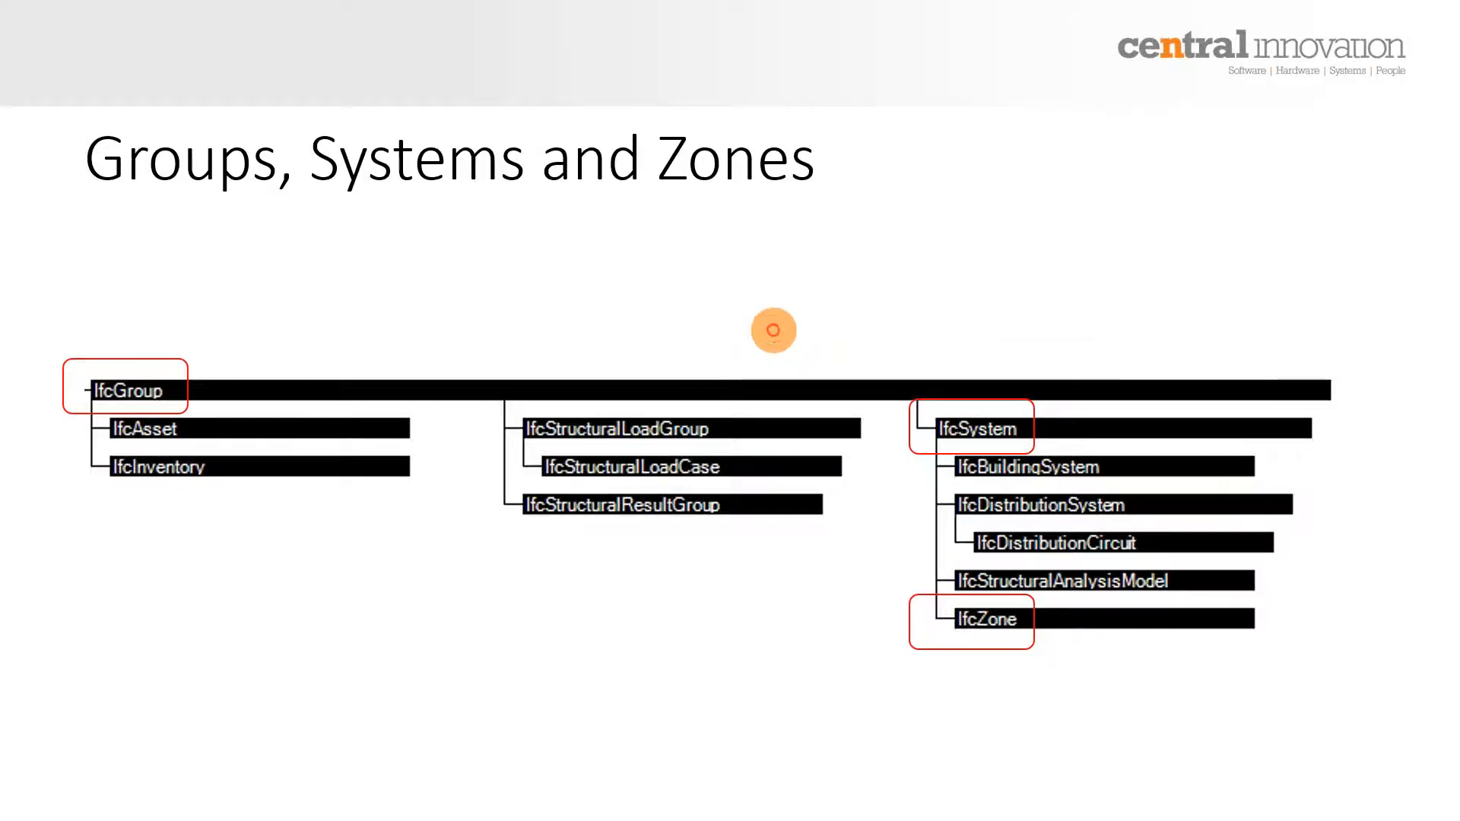